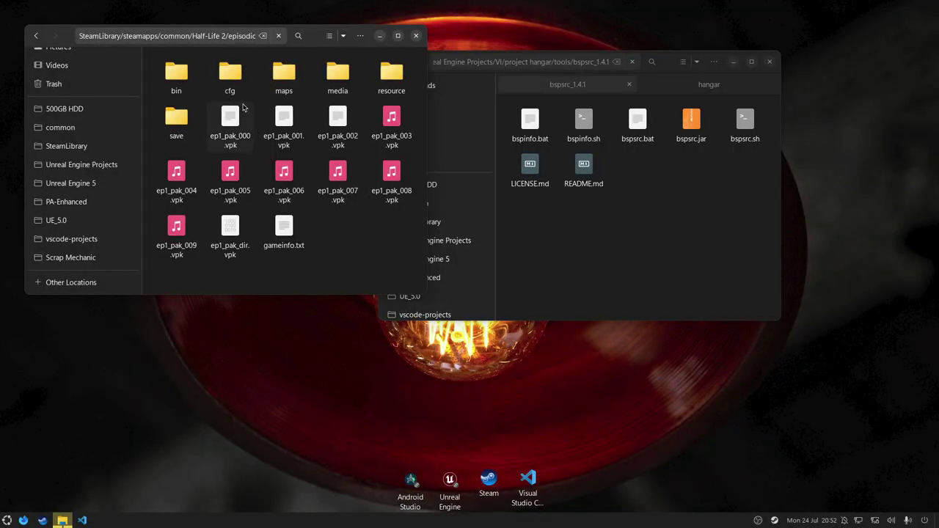
# - Drag ep2_outland_12a.bsp from Half-Life 2's ep2/maps folder into the bspsrc_1.4.1 window
pyautogui.doubleClick(280, 86)
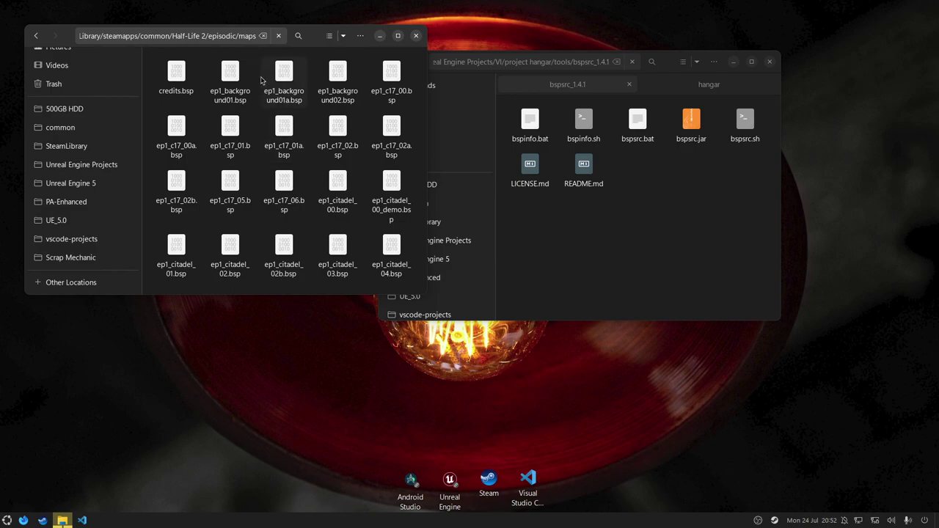
pyautogui.click(36, 35)
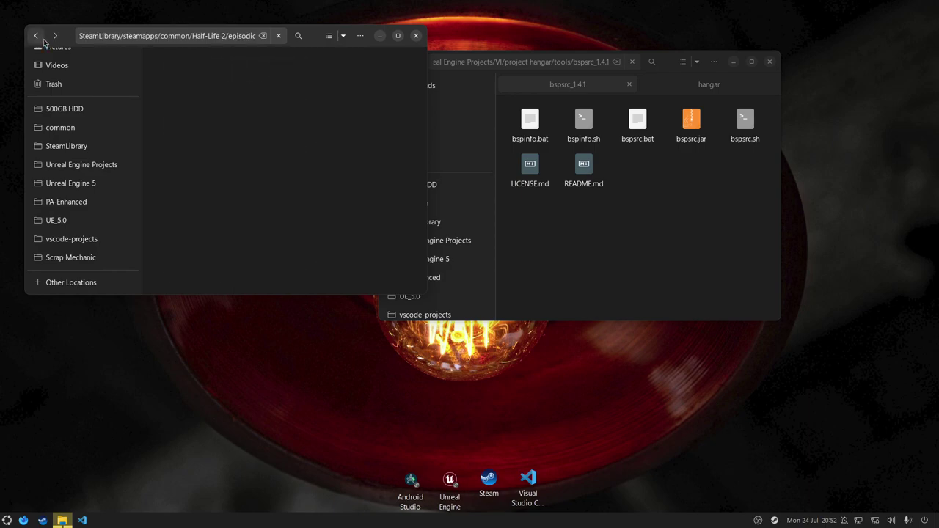
pyautogui.click(35, 35)
pyautogui.doubleClick(232, 91)
pyautogui.doubleClick(231, 92)
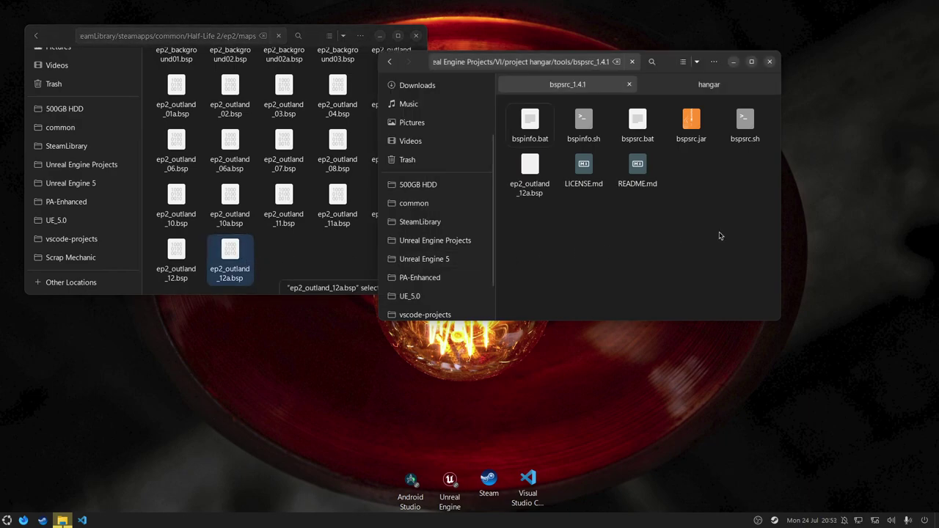
pyautogui.moveTo(257, 264); pyautogui.dragTo(719, 233)
pyautogui.rightClick(625, 236)
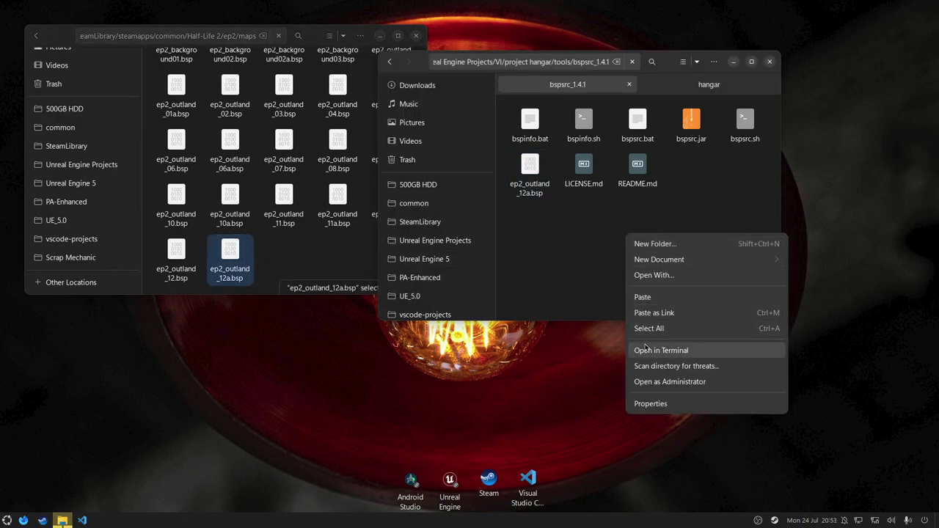
# - In a terminal in bspsrc_1.4.1, switch the system Java to java-1.17.0-openjdk-amd64
pyautogui.press('Return')
pyautogui.write('sudo update-java-alternatives -s java-1.17')
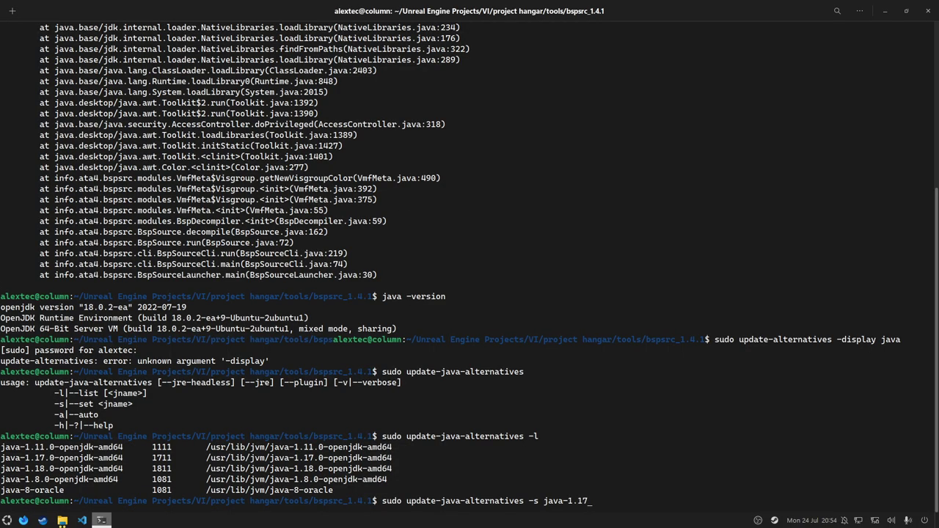
pyautogui.press('Tab')
pyautogui.press('Return')
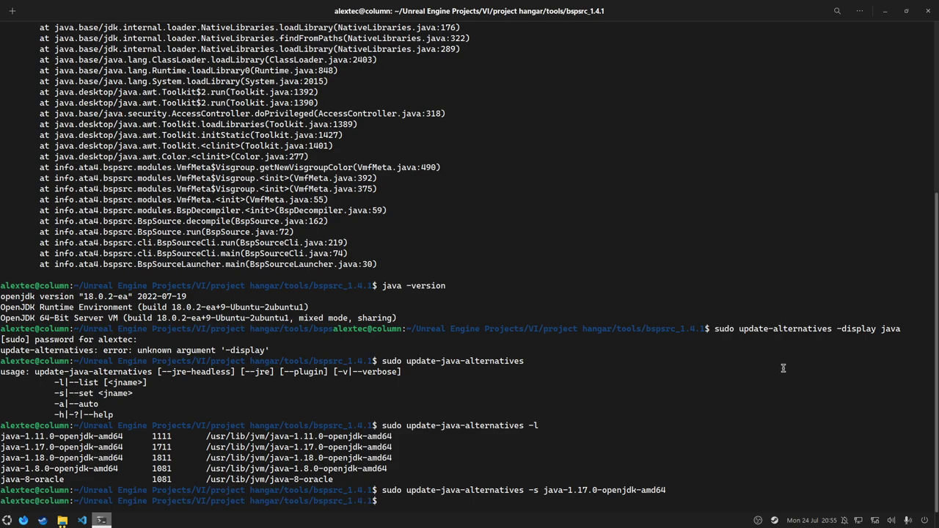
# - Decompile ep2_outland_12a.bsp with bspsrc.jar using -no_smart_unpack -no_cams -format AUTO
pyautogui.press('Up')
pyautogui.press('Up')
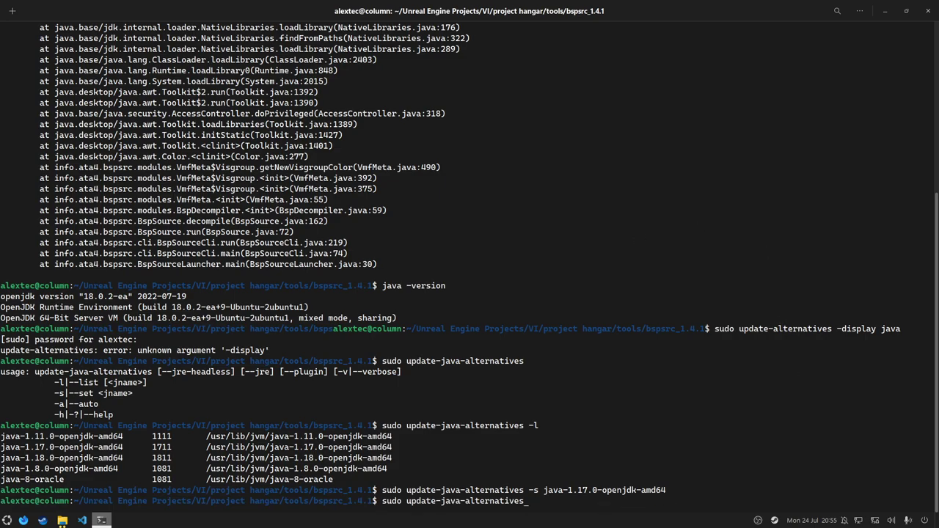
pyautogui.press('Up')
pyautogui.press('Up')
pyautogui.press('Up')
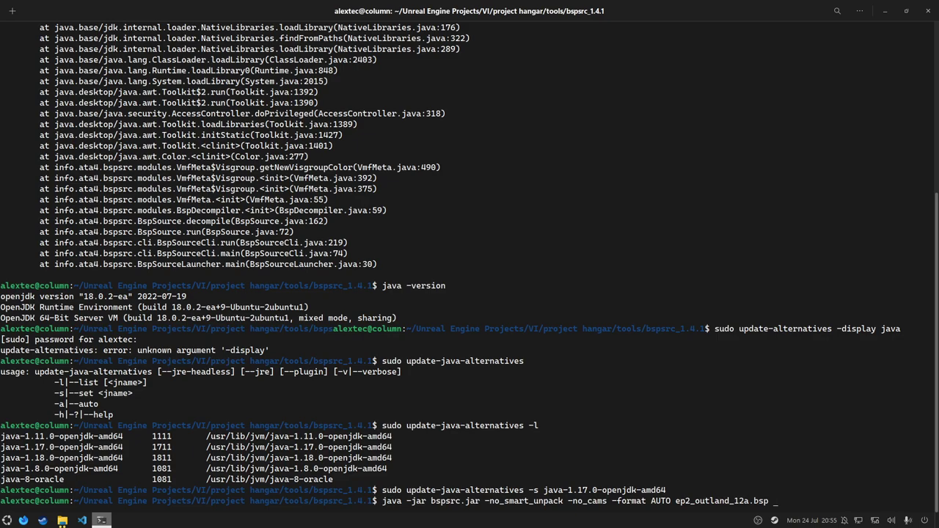
pyautogui.press('Return')
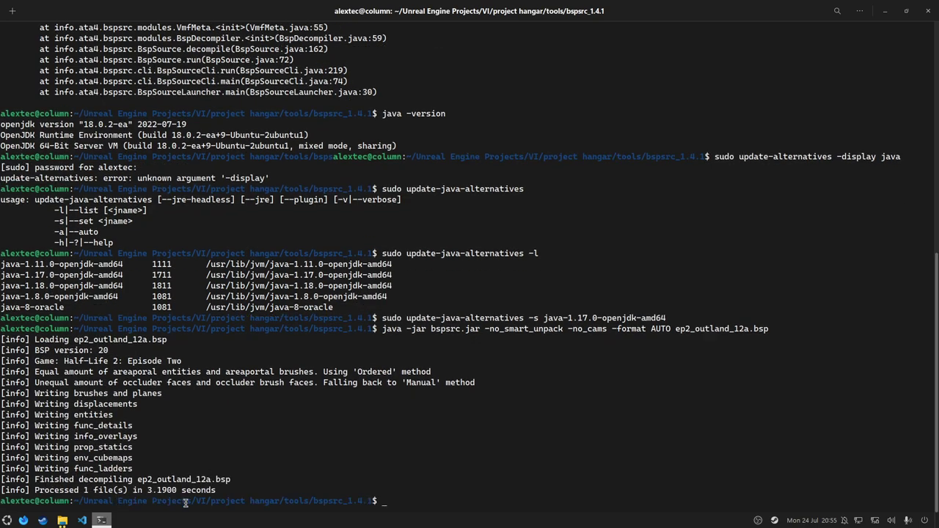
# - Permanently delete the copied ep2_outland_12a.bsp from the bspsrc_1.4.1 folder
pyautogui.click(905, 11)
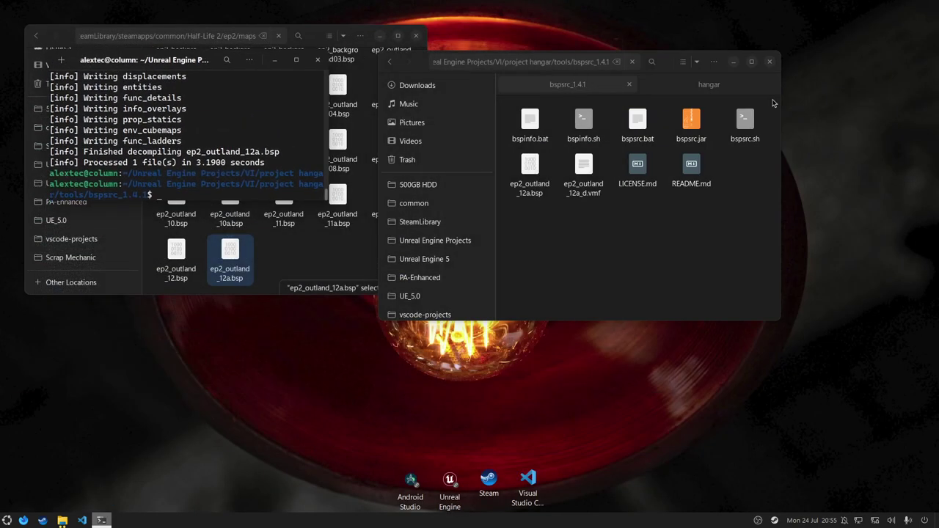
pyautogui.click(593, 180)
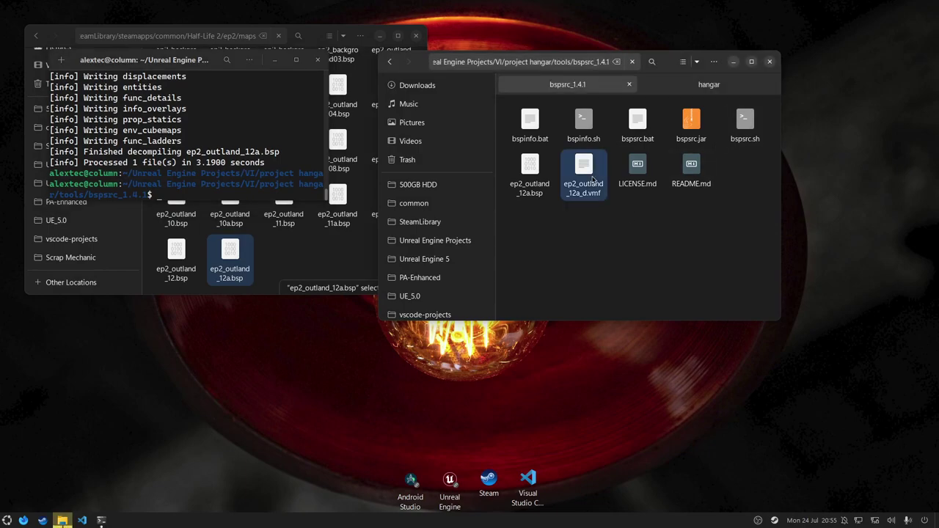
pyautogui.rightClick(537, 167)
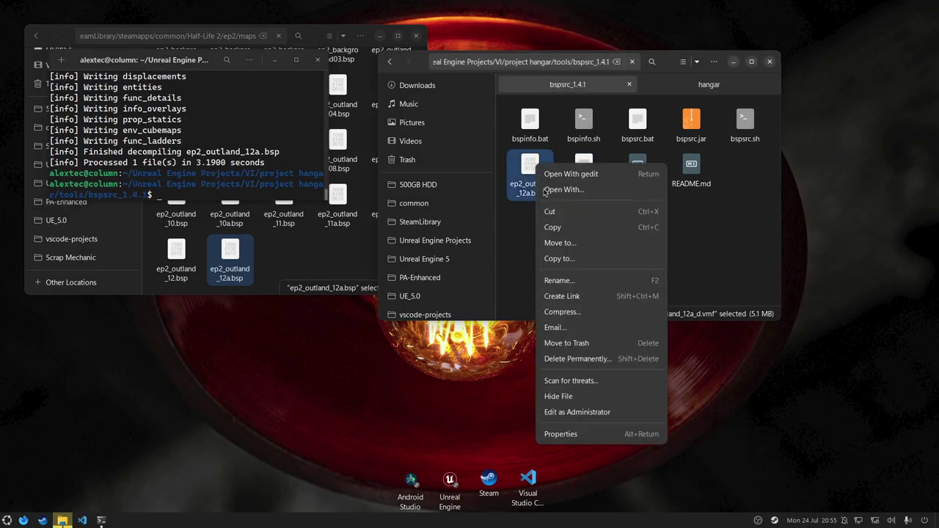
pyautogui.click(580, 351)
pyautogui.click(643, 213)
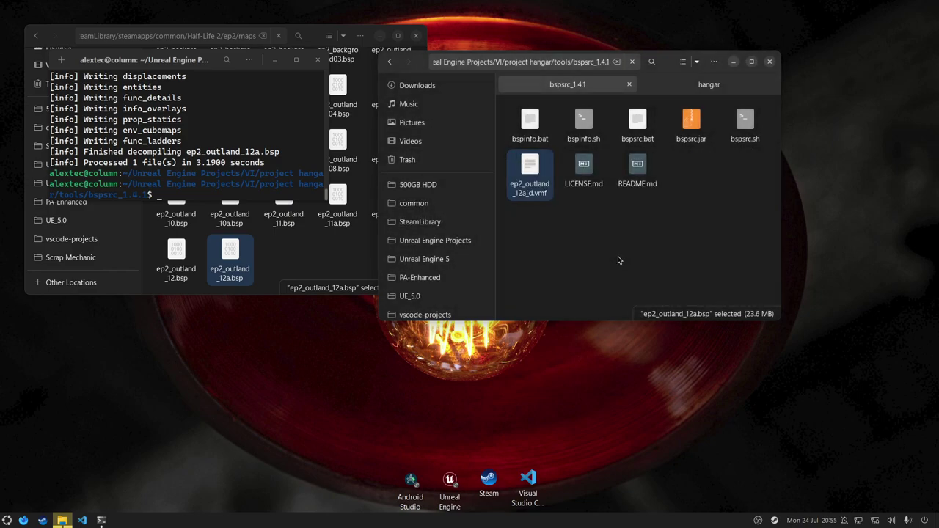
# - Move ep2_outland_12a_d.vmf up into the tools folder
pyautogui.click(545, 188)
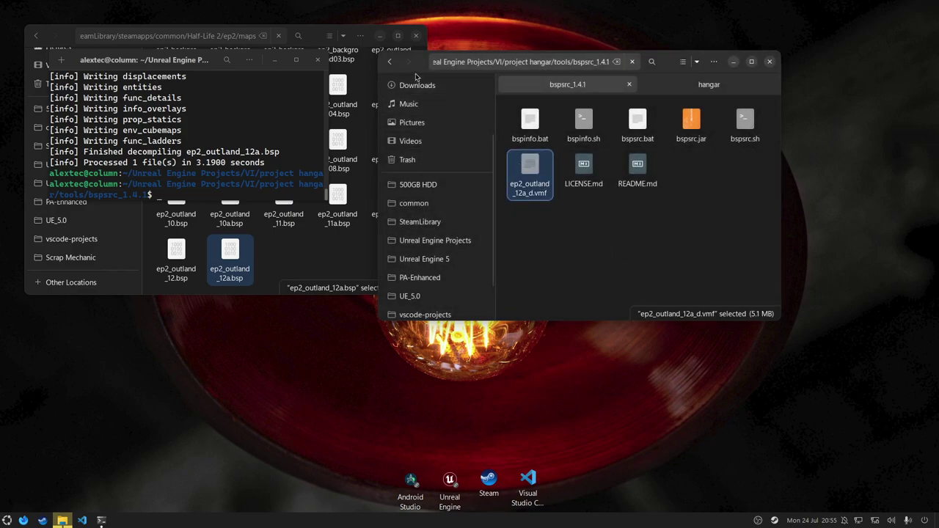
pyautogui.click(389, 62)
pyautogui.hotkey('ctrl', 'v')
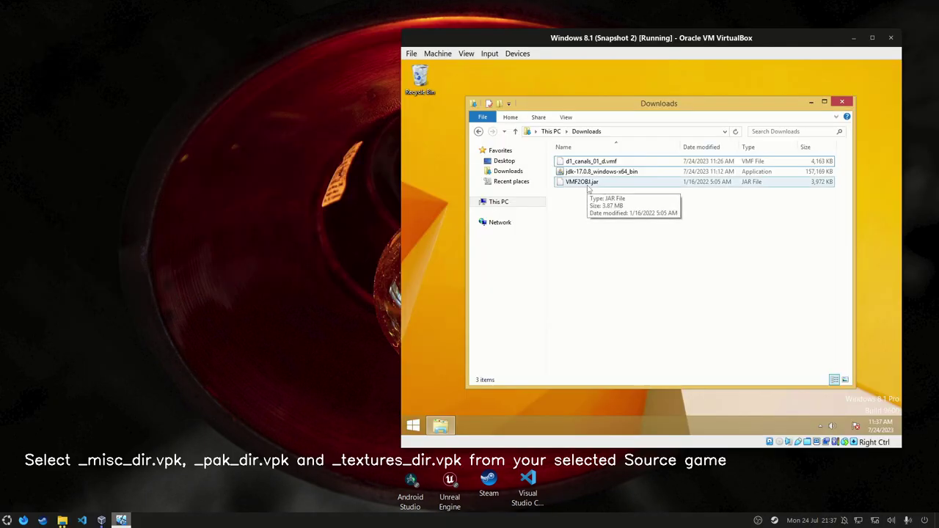
# - Launch VMF2OBJ.jar and select Downloads/d1_canals_01_d.vmf as the map
pyautogui.doubleClick(588, 188)
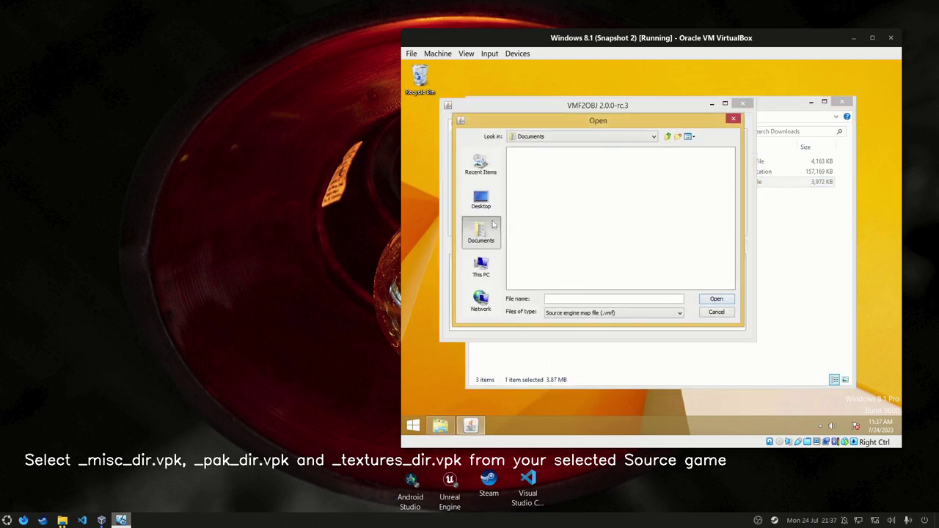
pyautogui.doubleClick(540, 170)
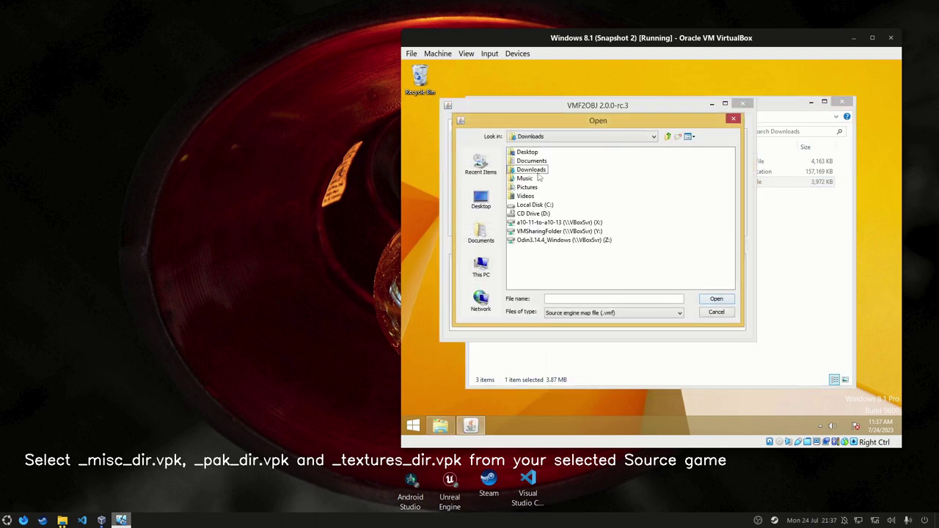
pyautogui.doubleClick(543, 153)
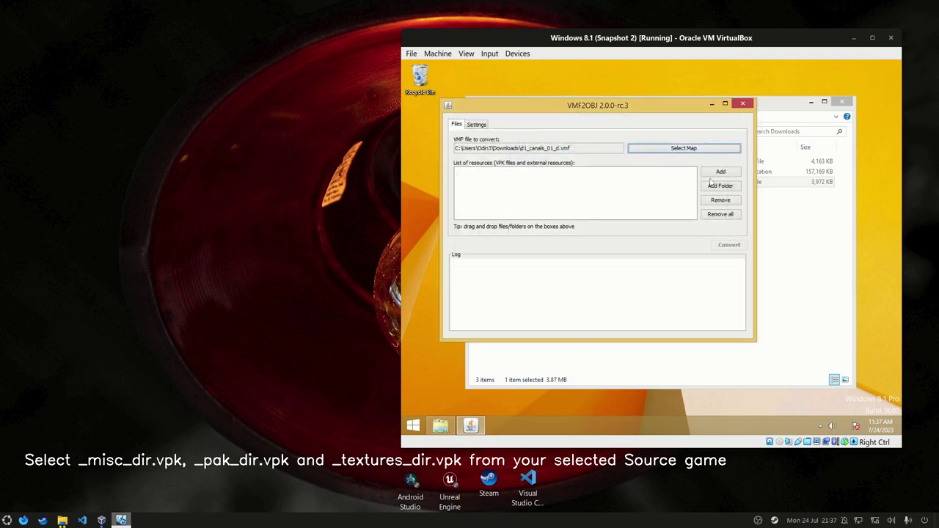
# - Add hl2_misc_dir.vpk from Y:/Link to tools/VPKS/Link to Half-Life 2/hl2 as a resource
pyautogui.click(720, 172)
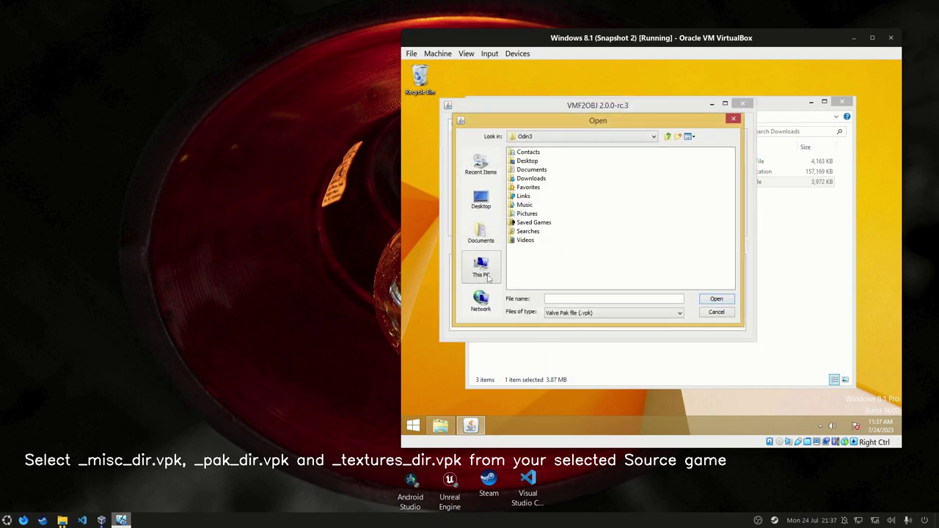
pyautogui.click(481, 267)
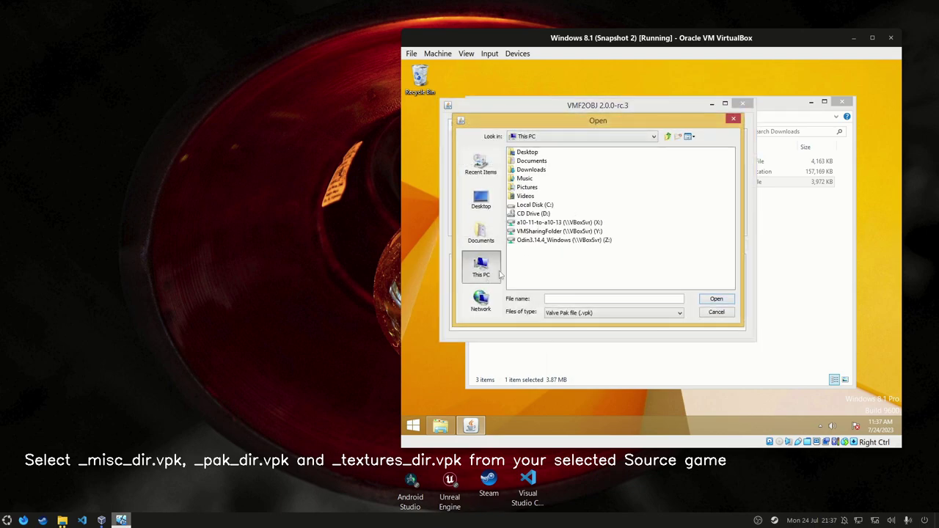
pyautogui.doubleClick(546, 231)
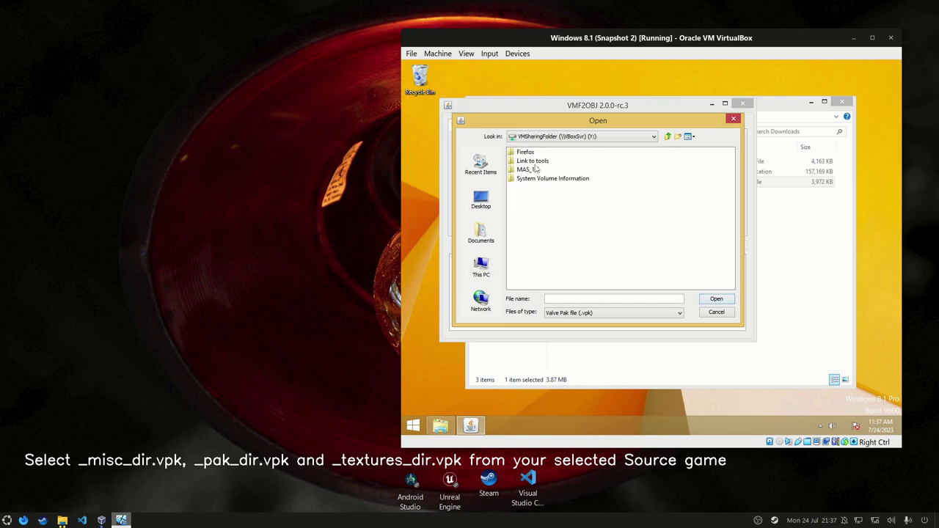
pyautogui.doubleClick(534, 163)
pyautogui.click(524, 180)
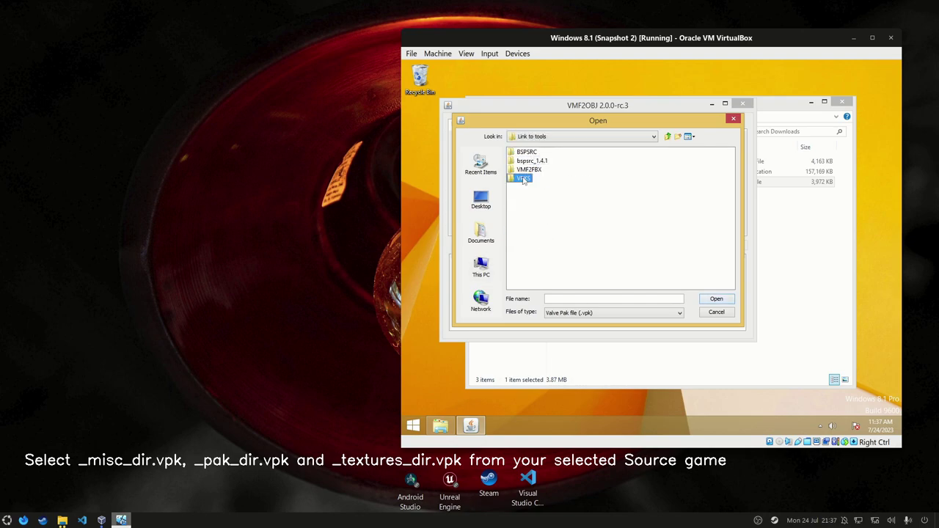
pyautogui.doubleClick(523, 180)
pyautogui.doubleClick(531, 152)
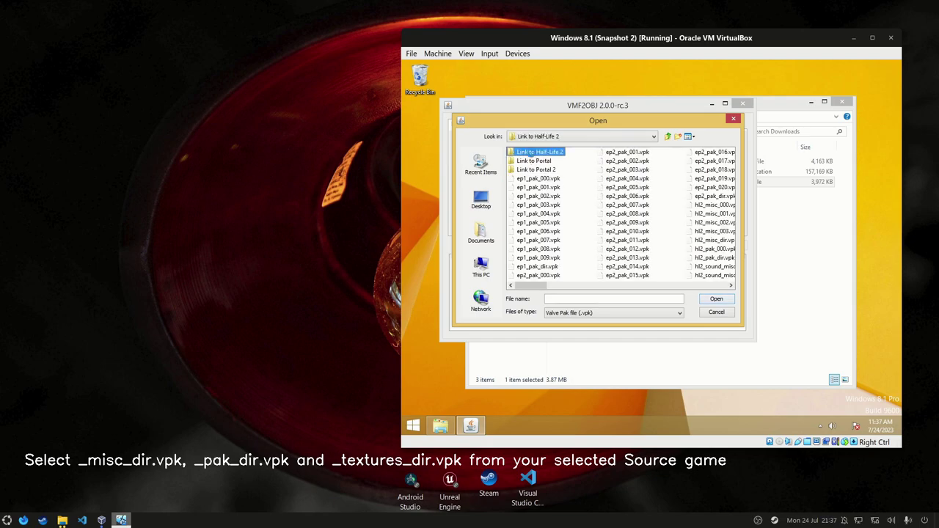
pyautogui.doubleClick(523, 179)
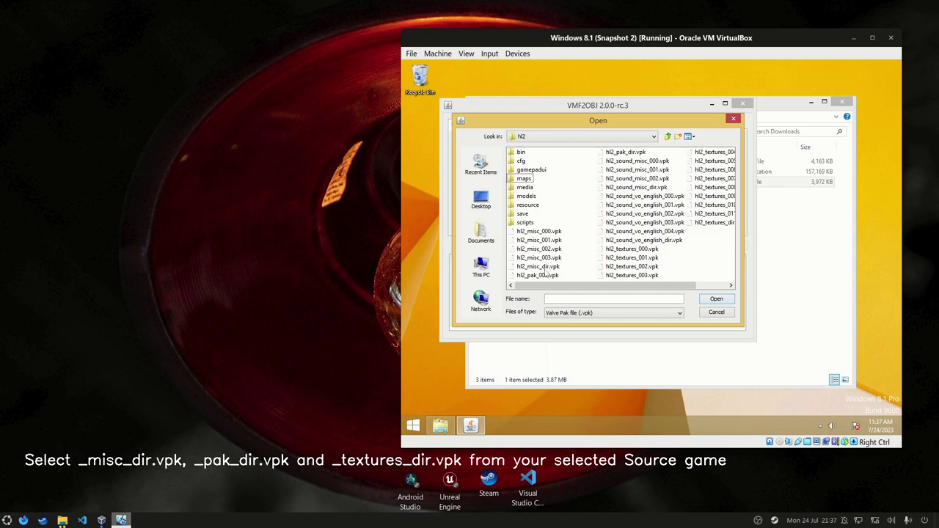
pyautogui.click(538, 266)
pyautogui.click(713, 302)
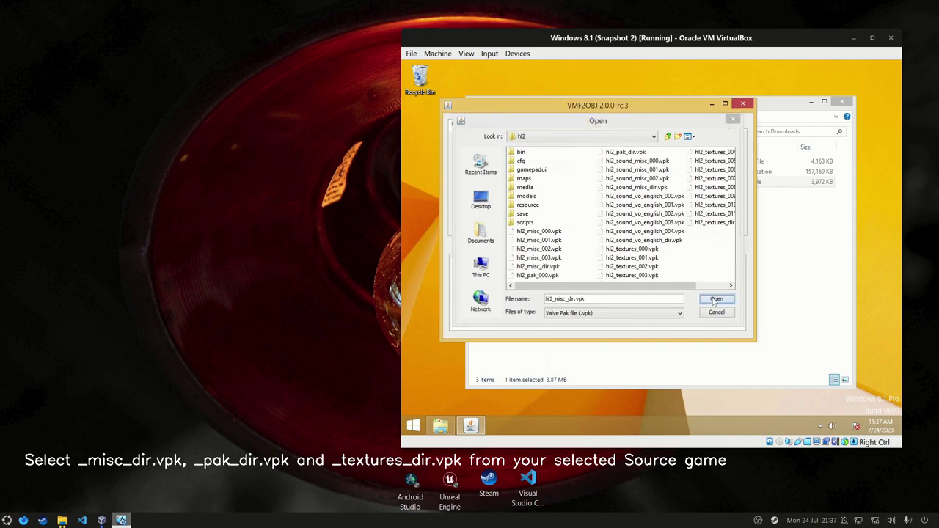
# - Add hl2_textures_dir.vpk from the same hl2 folder as a second resource
pyautogui.click(720, 176)
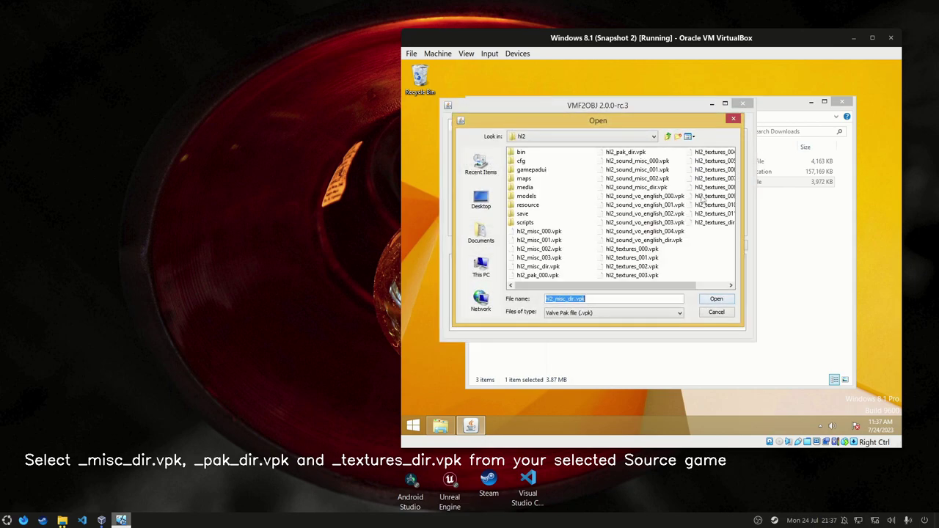
pyautogui.hscroll(2, 656, 265)
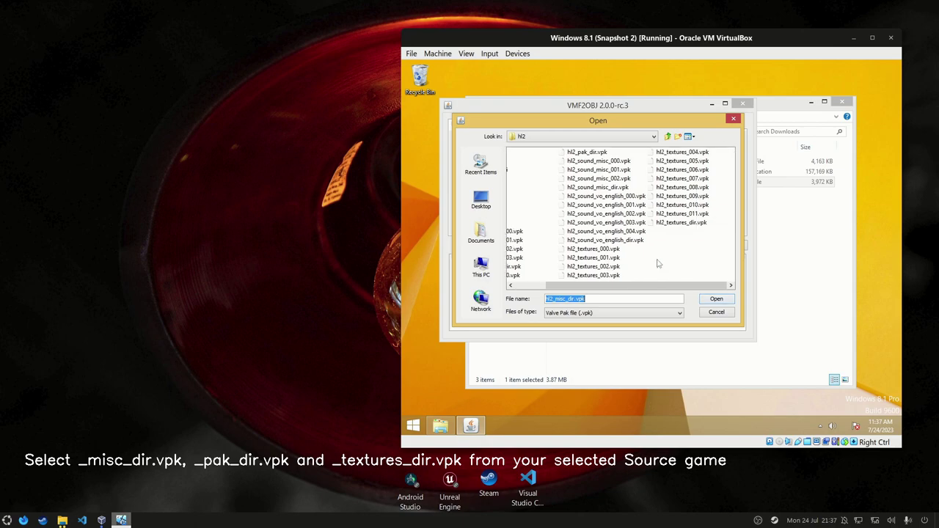
pyautogui.click(670, 223)
pyautogui.click(716, 297)
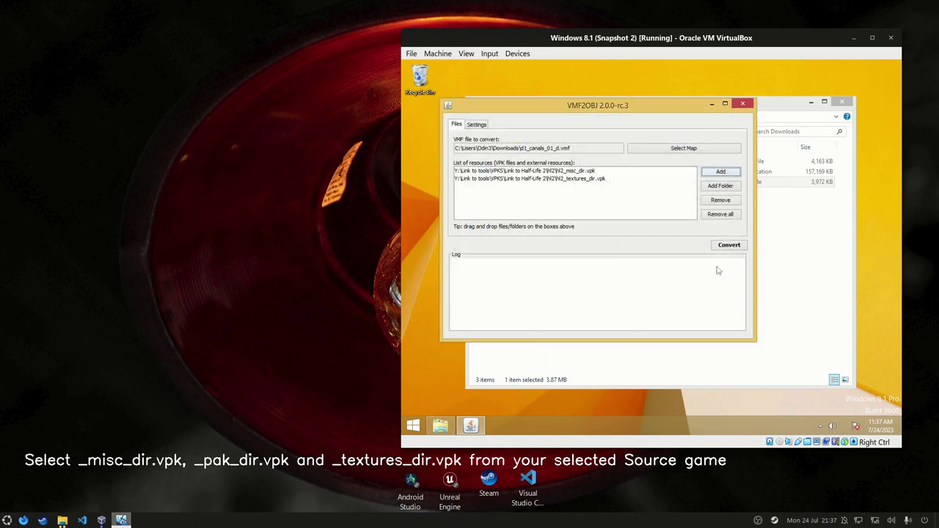
# - Add hl2_pak_dir.vpk from Link to tools/VPKS/Link to Half-Life 2/hl2 as a third resource
pyautogui.click(717, 173)
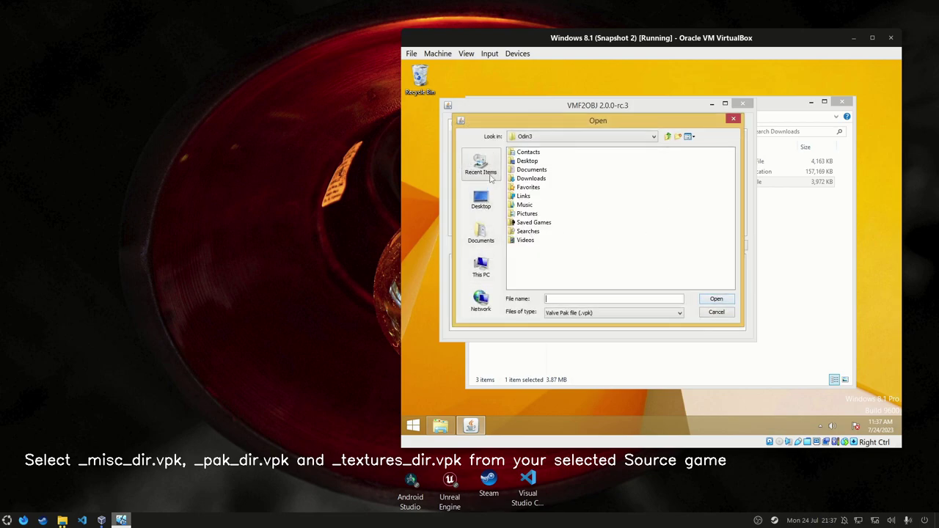
pyautogui.click(481, 163)
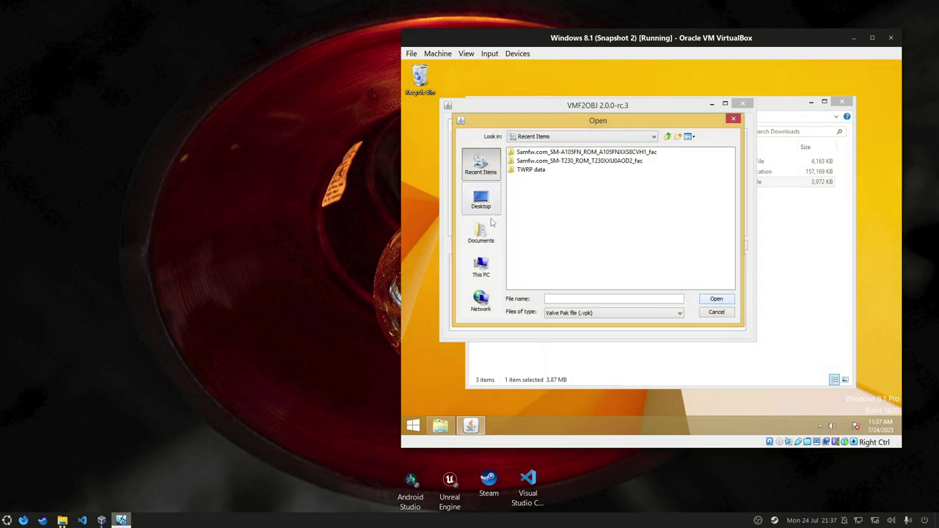
pyautogui.click(481, 267)
pyautogui.click(481, 301)
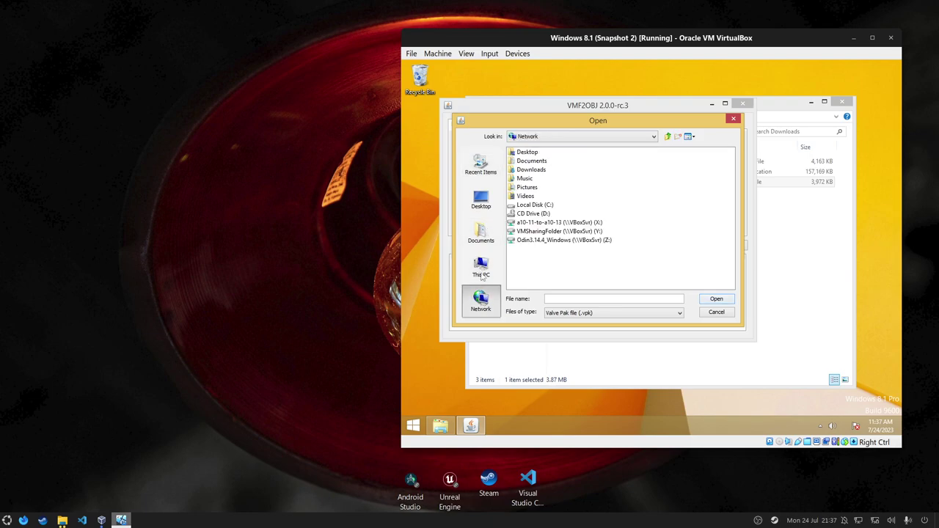
pyautogui.click(481, 267)
pyautogui.doubleClick(526, 233)
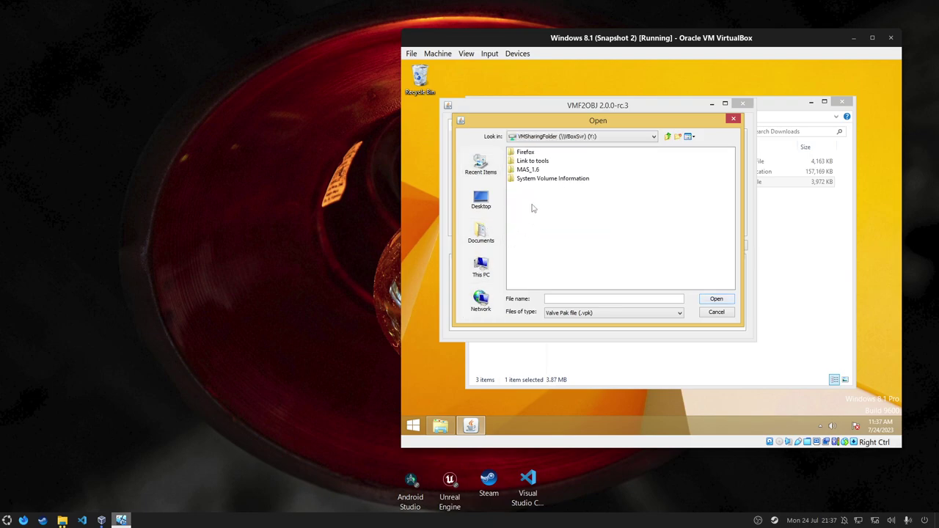
pyautogui.doubleClick(541, 172)
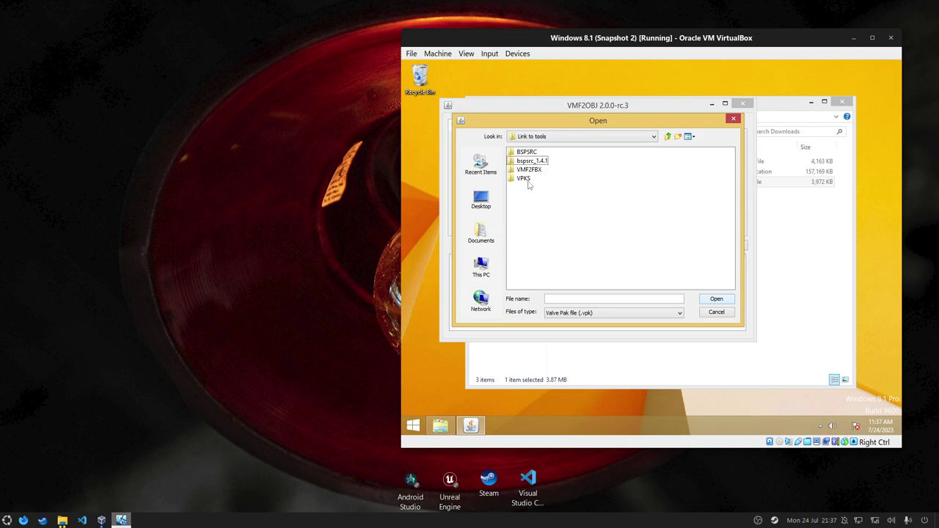
pyautogui.doubleClick(524, 179)
pyautogui.doubleClick(534, 153)
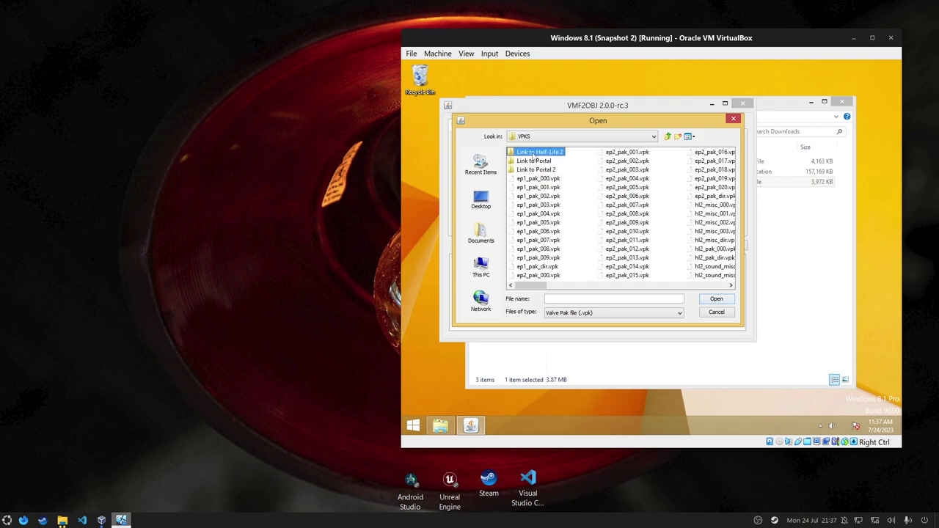
pyautogui.doubleClick(522, 179)
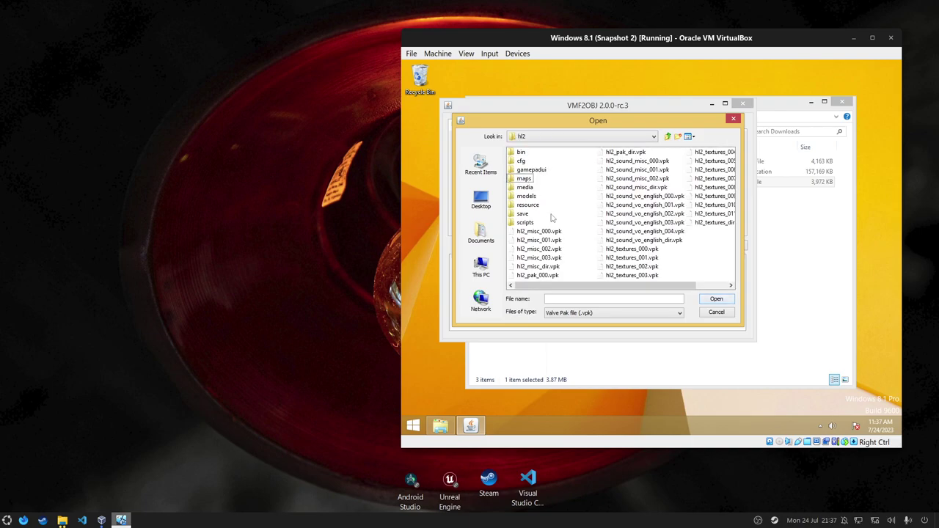
pyautogui.click(635, 152)
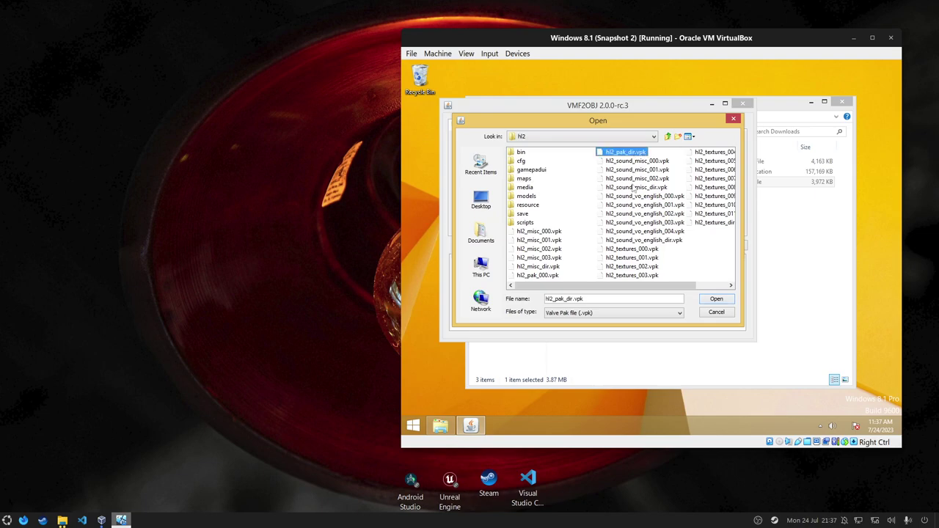
pyautogui.click(709, 300)
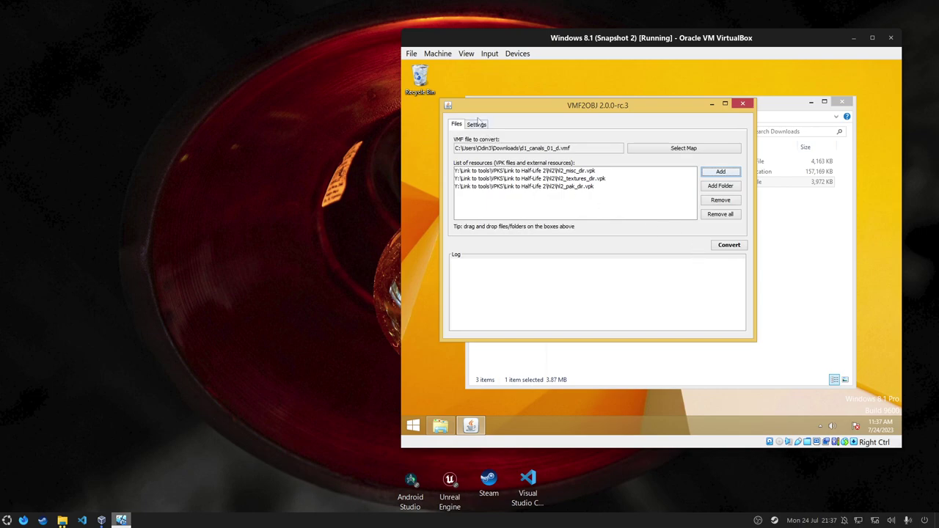
# - Enable Skip Tool Brushes on the Settings tab
pyautogui.click(477, 124)
pyautogui.click(489, 154)
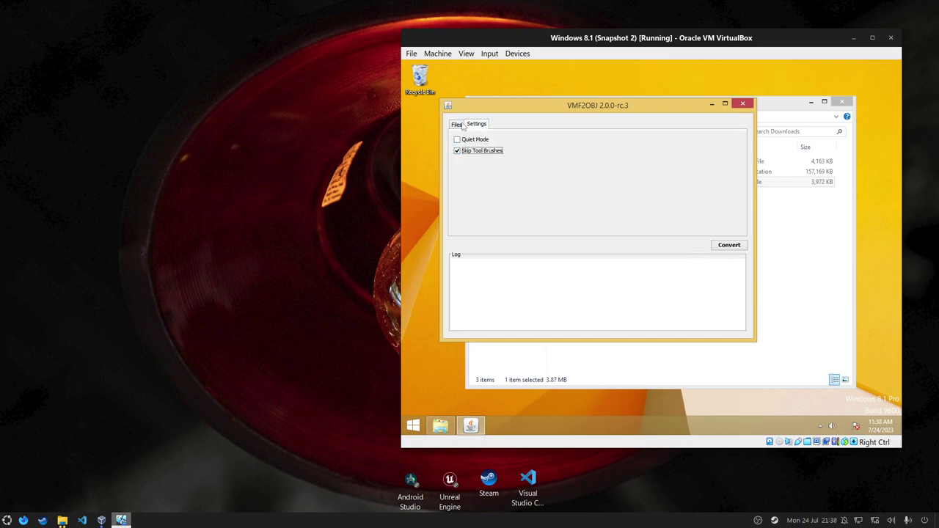
pyautogui.click(457, 125)
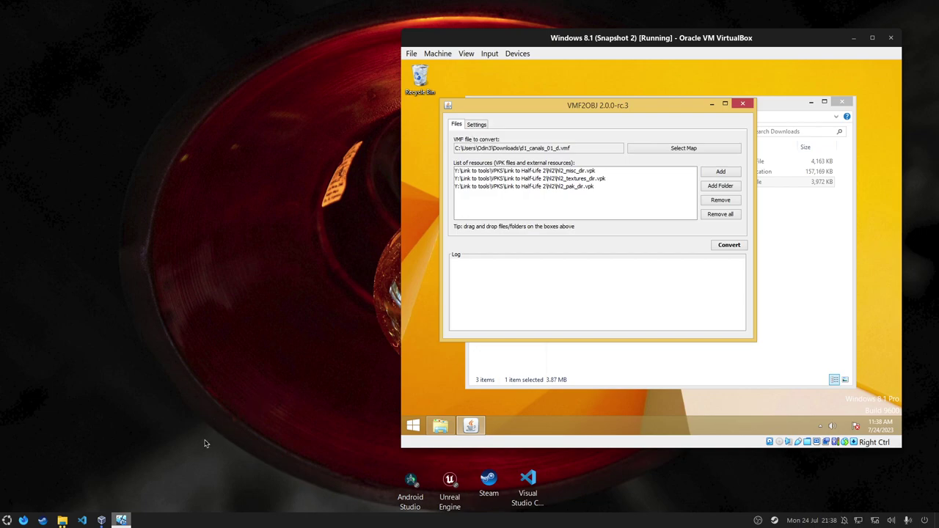
pyautogui.moveTo(63, 521)
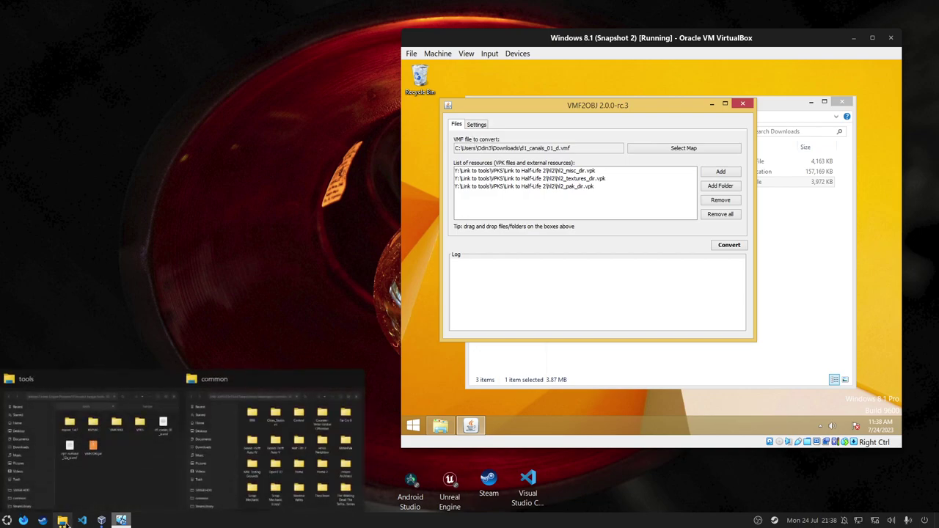
pyautogui.click(344, 400)
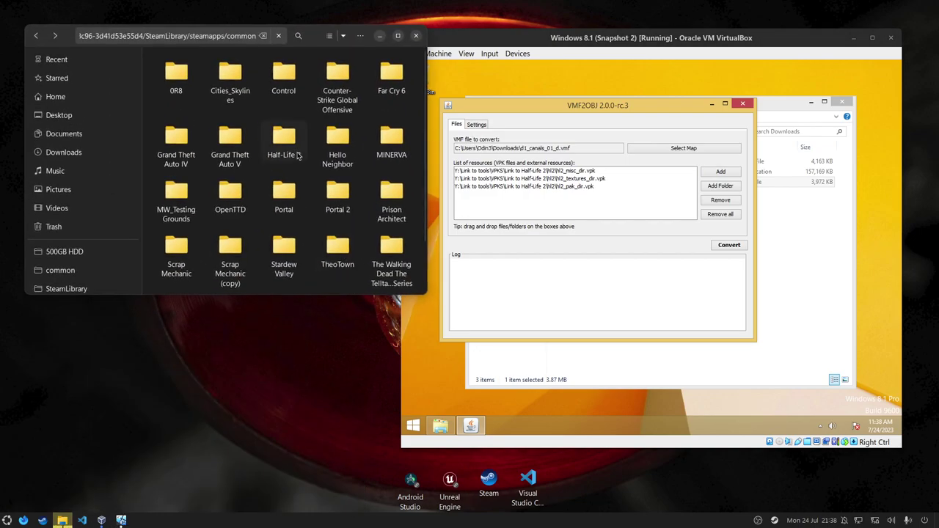
pyautogui.doubleClick(279, 146)
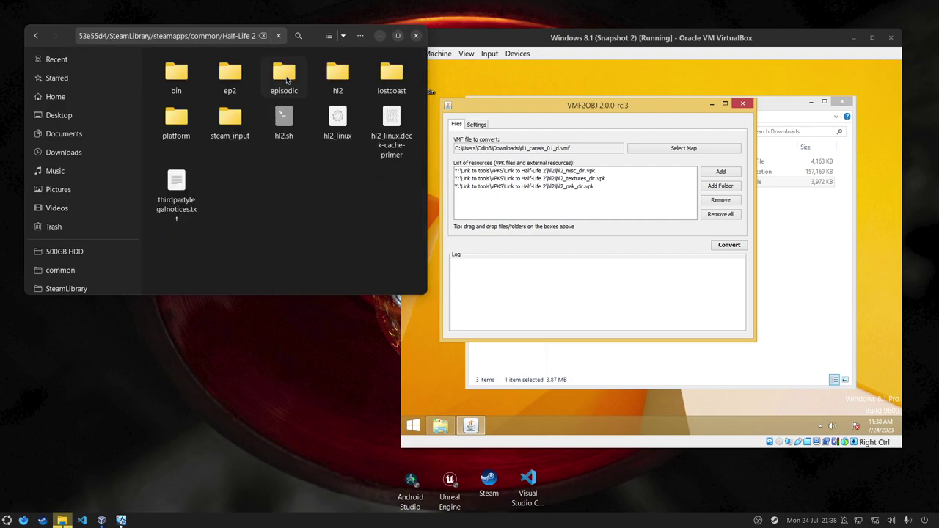
pyautogui.doubleClick(322, 80)
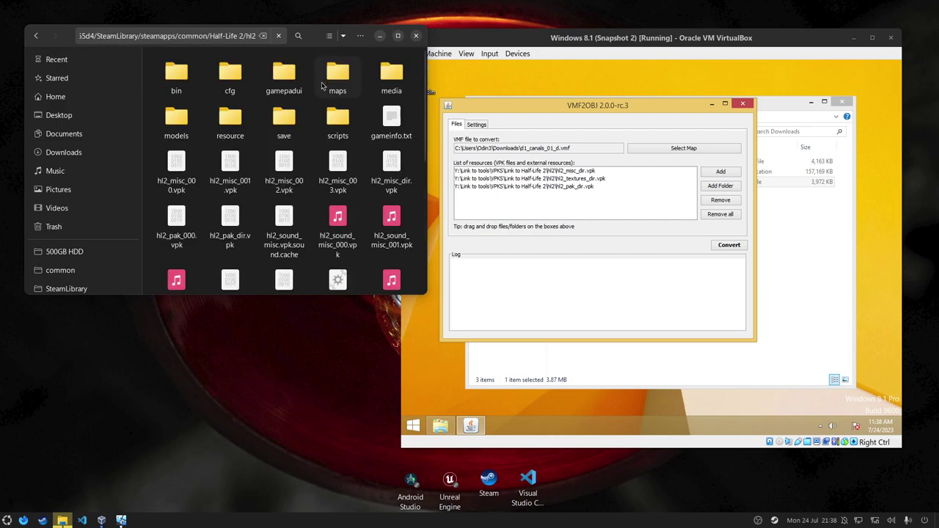
pyautogui.doubleClick(178, 126)
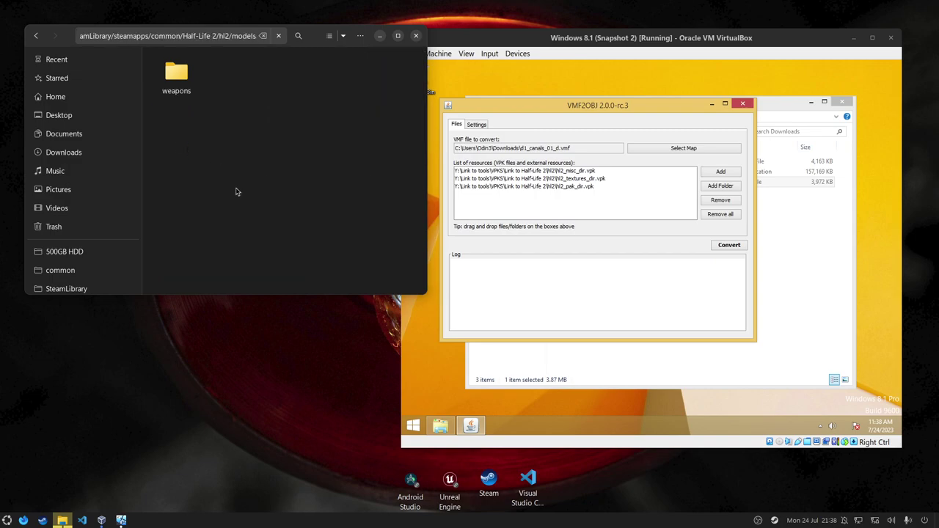
pyautogui.doubleClick(176, 73)
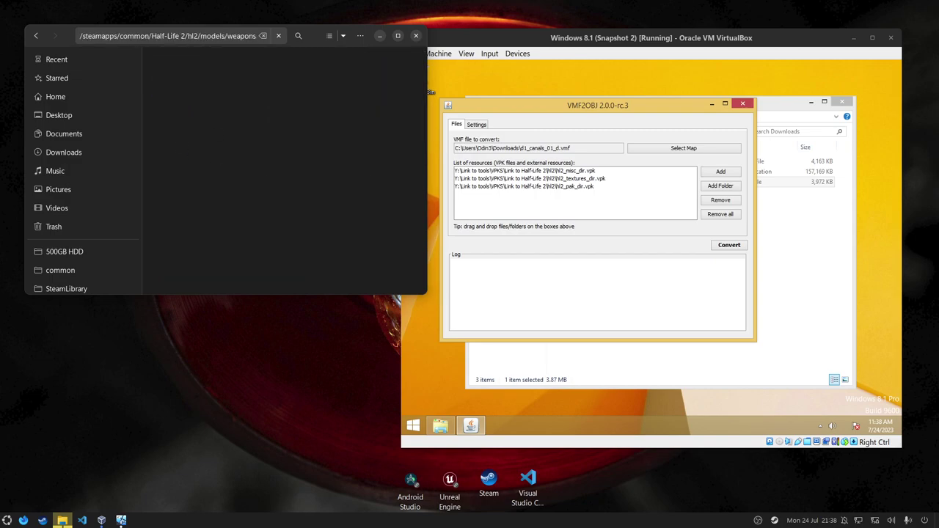
pyautogui.click(37, 35)
pyautogui.click(37, 35)
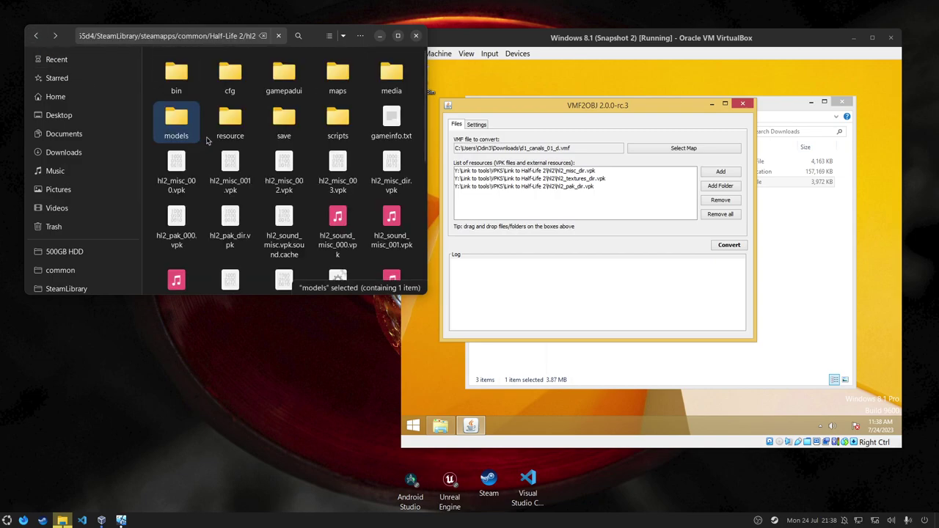
pyautogui.doubleClick(226, 126)
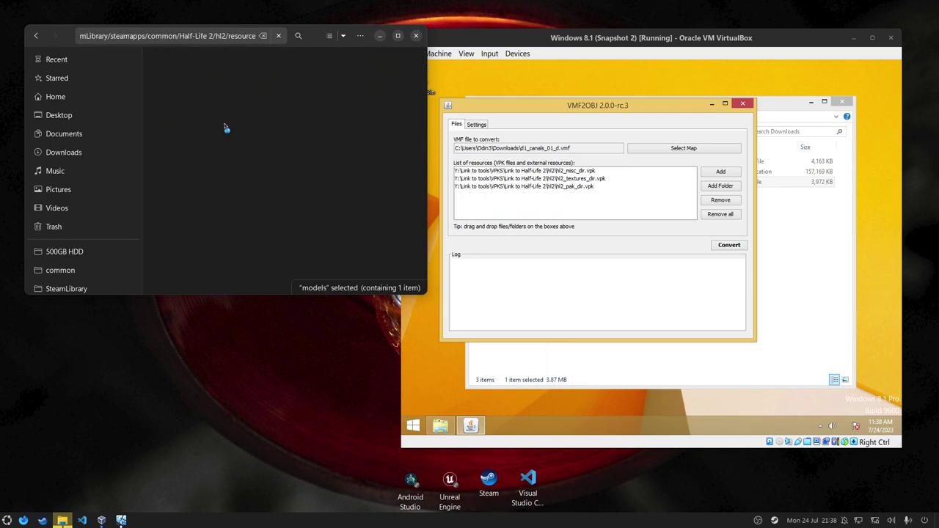
pyautogui.click(37, 35)
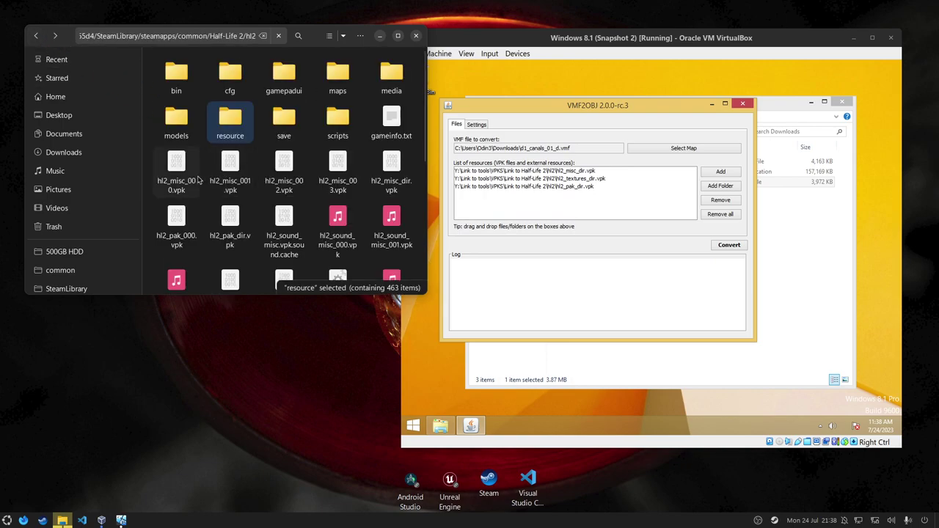
pyautogui.click(199, 181)
pyautogui.scroll(-4, 200, 190)
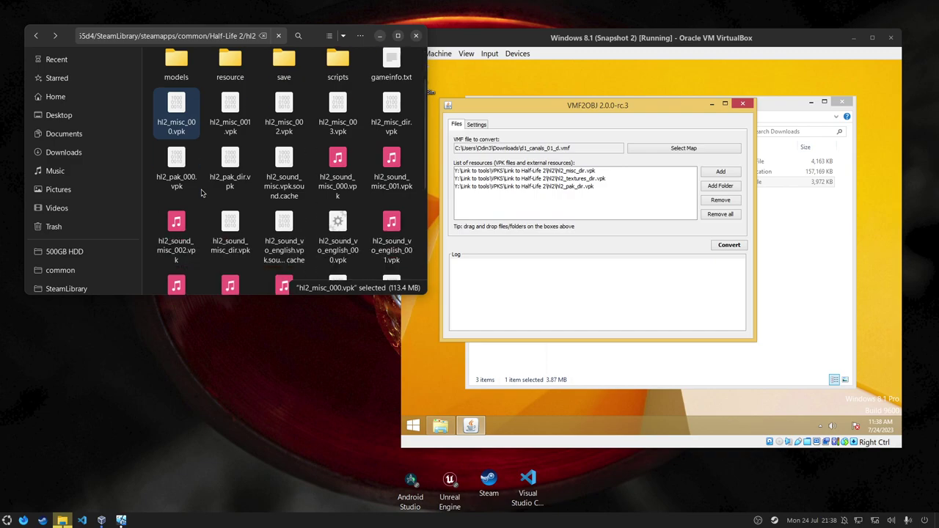
pyautogui.scroll(-3, 202, 192)
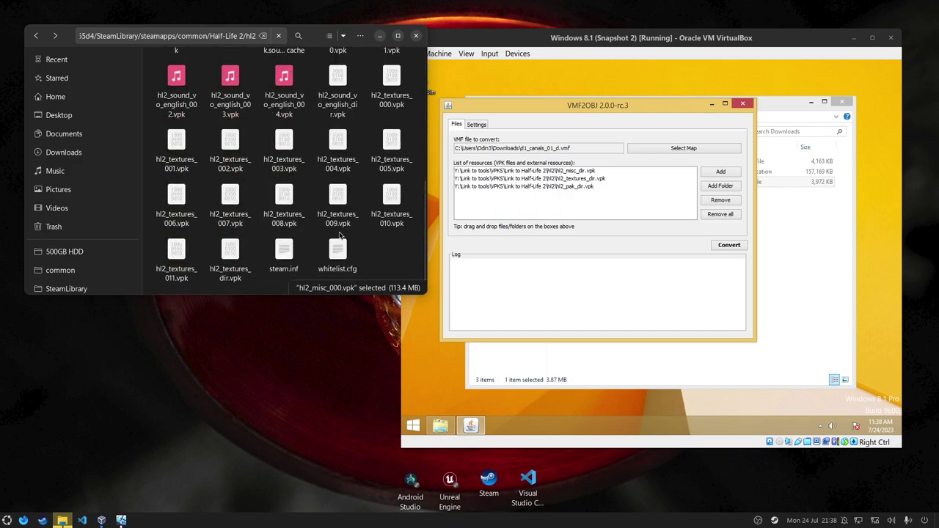
pyautogui.click(382, 252)
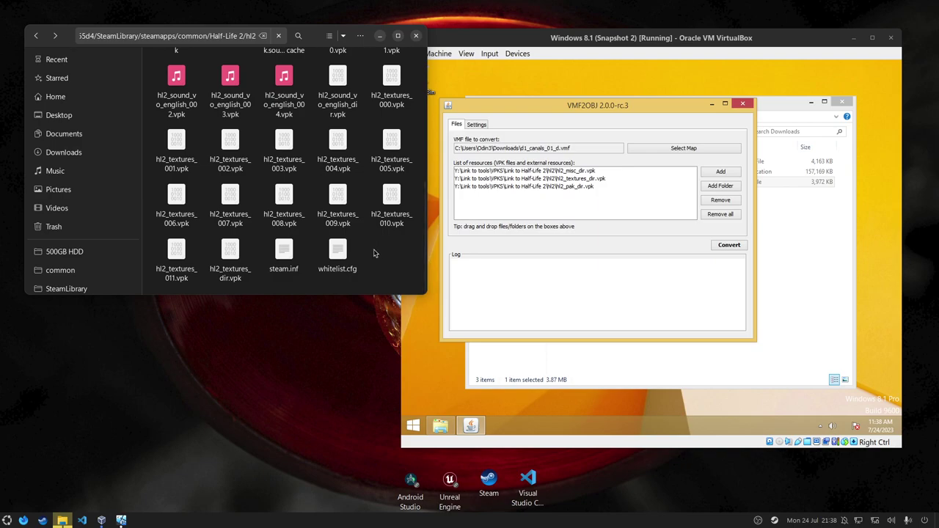
pyautogui.scroll(5, 374, 246)
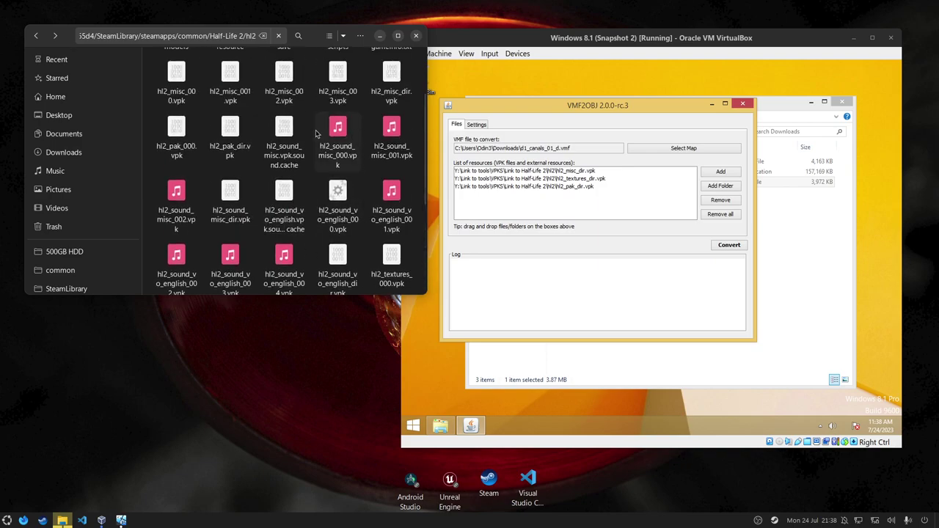
pyautogui.scroll(1, 276, 156)
pyautogui.click(246, 169)
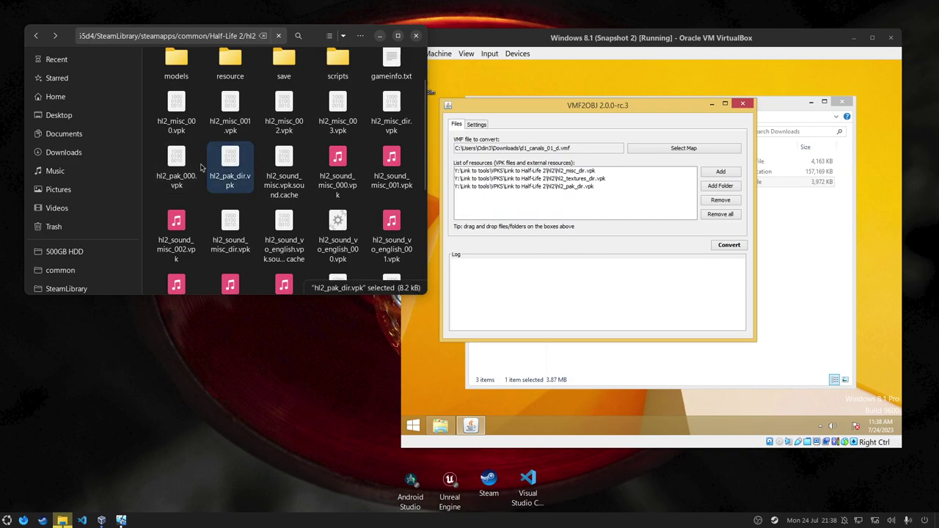
pyautogui.click(187, 168)
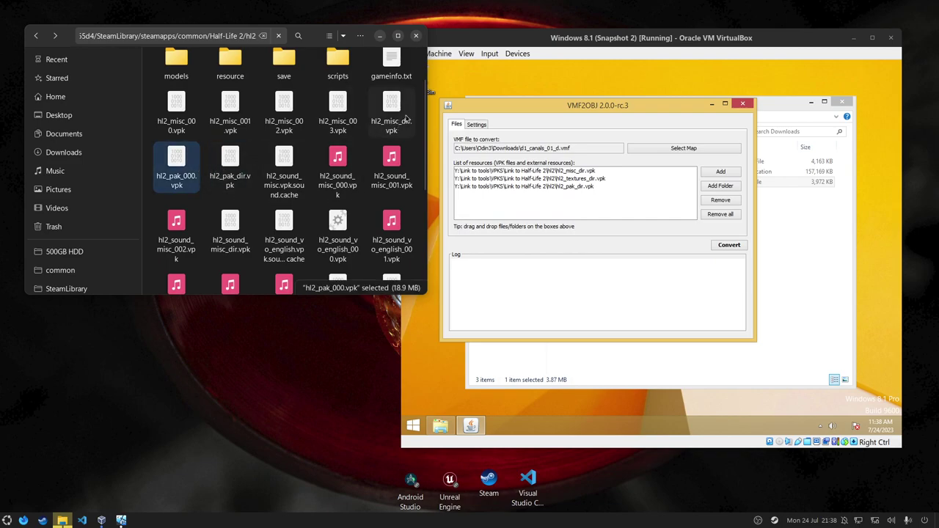
pyautogui.click(391, 117)
pyautogui.click(344, 114)
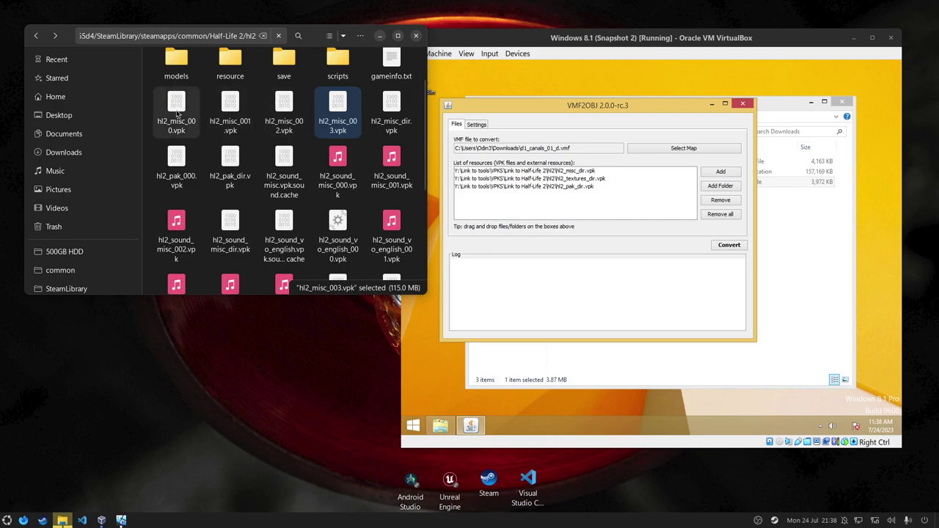
pyautogui.click(187, 114)
pyautogui.click(253, 113)
pyautogui.click(281, 114)
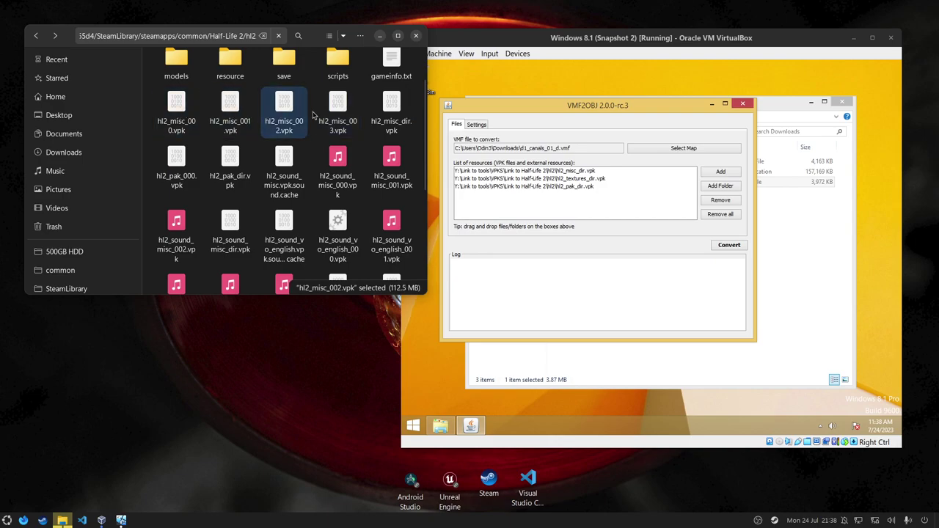
pyautogui.click(380, 35)
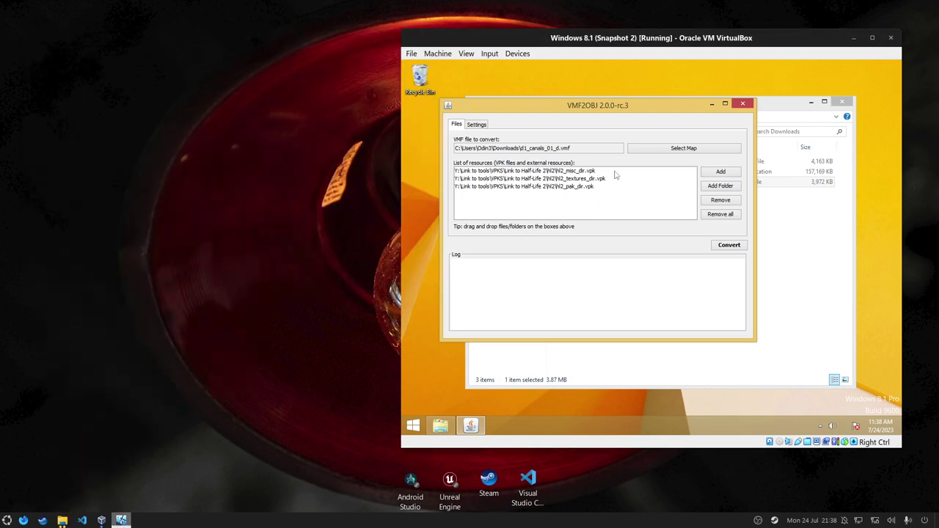
# - Convert the canals map, saving the output as d1_canals_01_d in Downloads
pyautogui.click(469, 127)
pyautogui.click(457, 126)
pyautogui.click(731, 249)
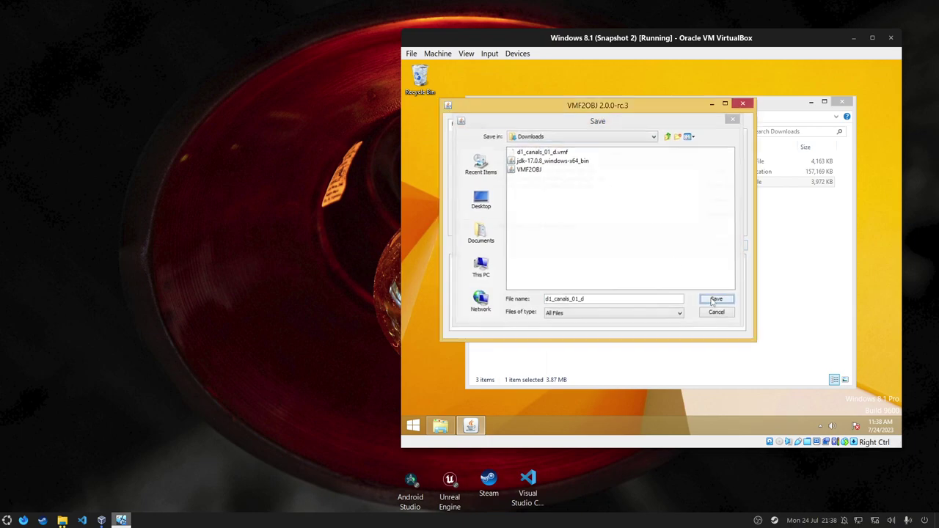
pyautogui.click(715, 299)
# - Empty the Recycle Bin, confirming deletion of its 3 items
pyautogui.rightClick(421, 82)
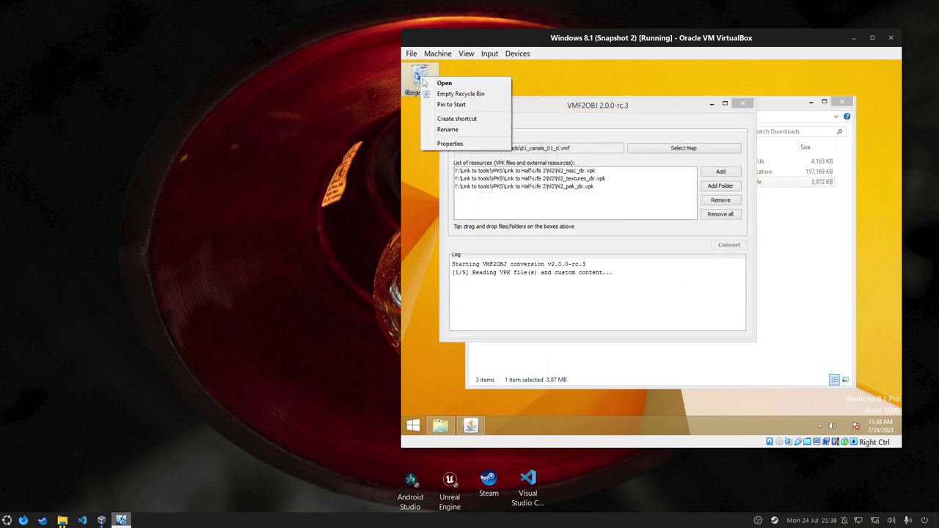
pyautogui.click(451, 94)
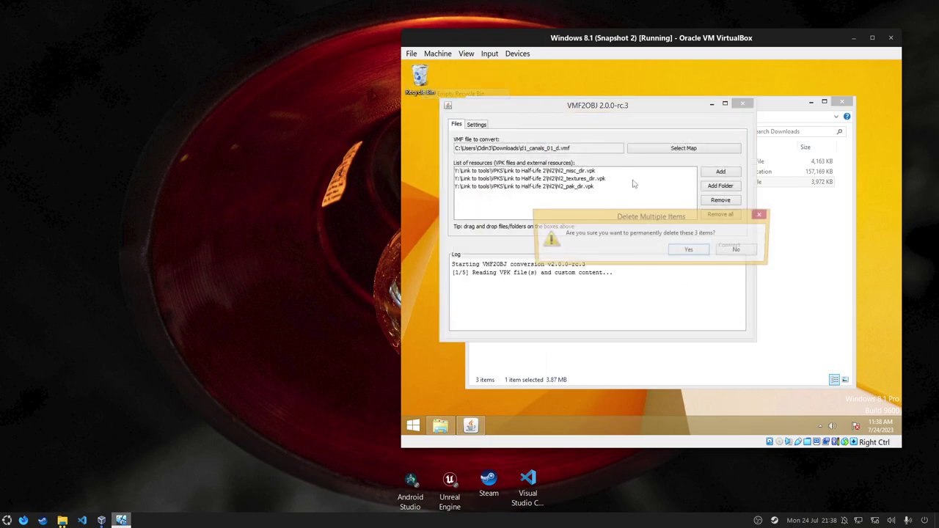
pyautogui.click(690, 250)
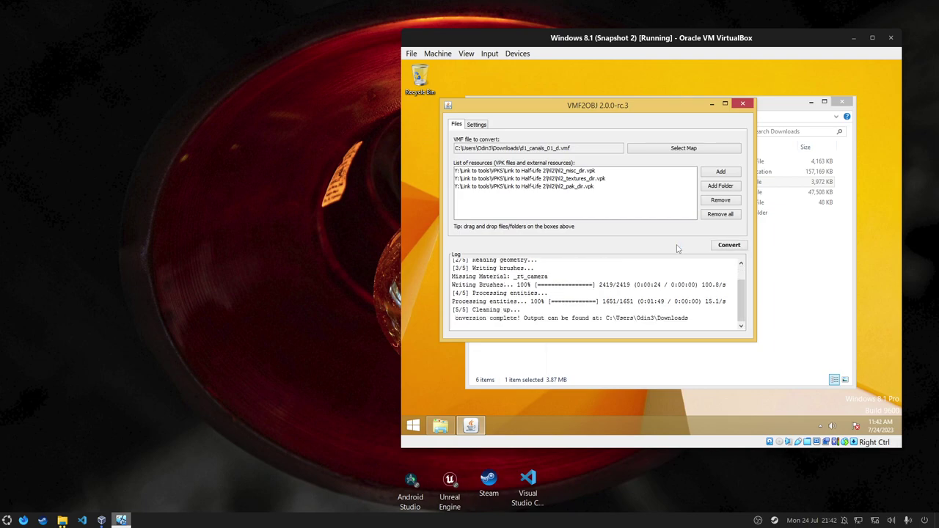
# - Close VMF2OBJ and inspect the materials folder and its properties in Downloads
pyautogui.click(743, 104)
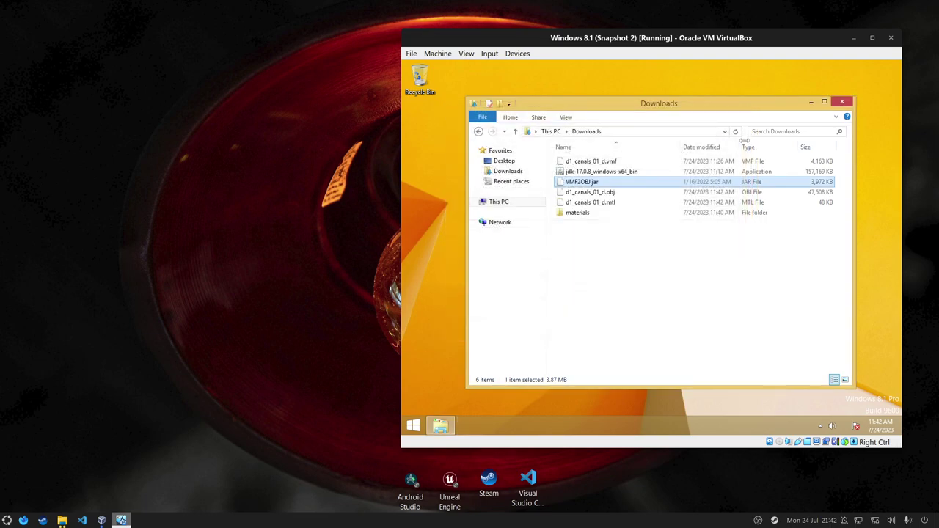
pyautogui.click(585, 230)
pyautogui.doubleClick(580, 212)
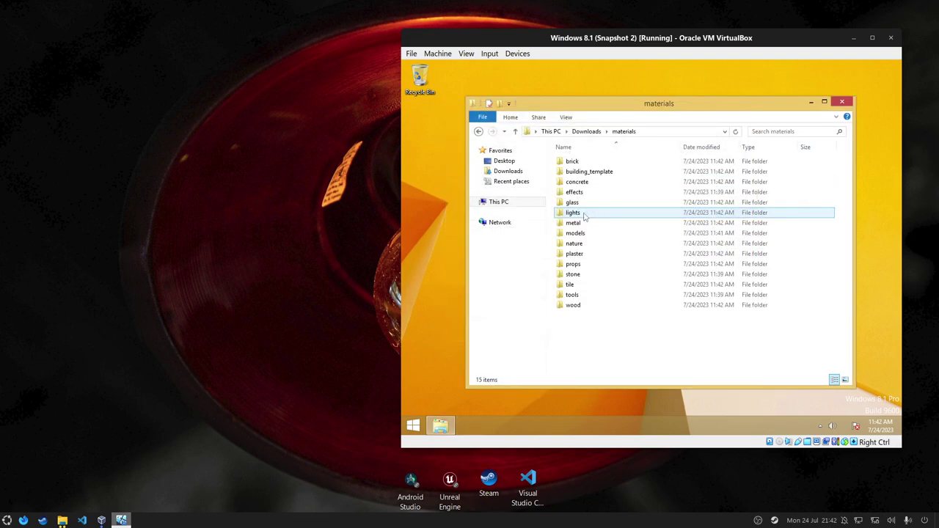
pyautogui.click(477, 131)
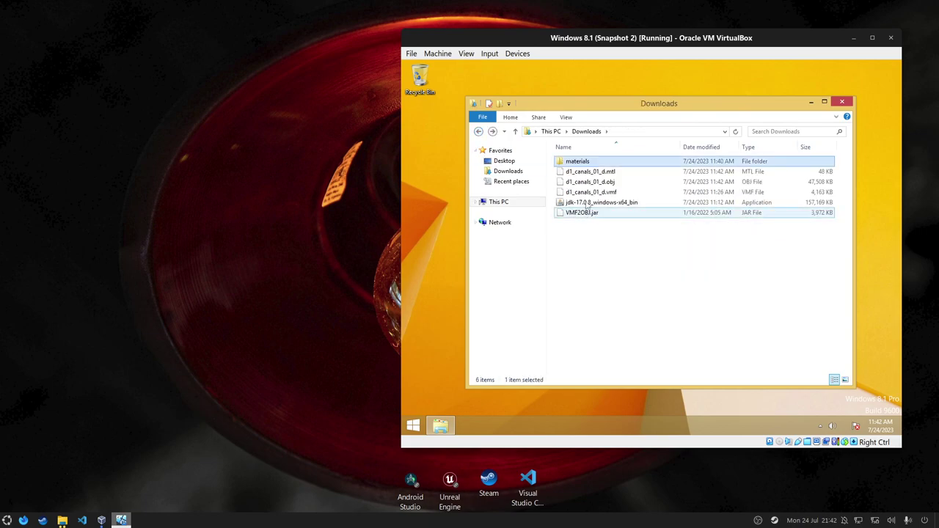
pyautogui.rightClick(584, 163)
pyautogui.click(613, 306)
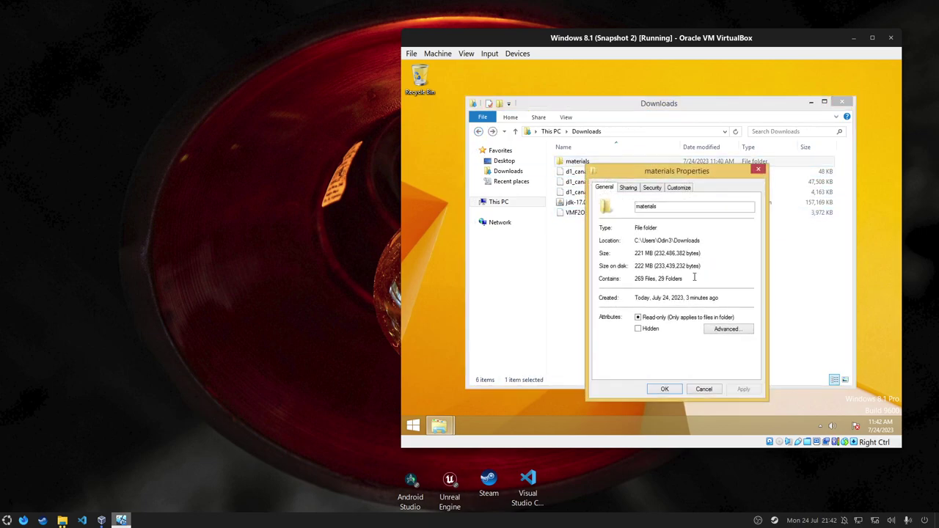
pyautogui.click(694, 389)
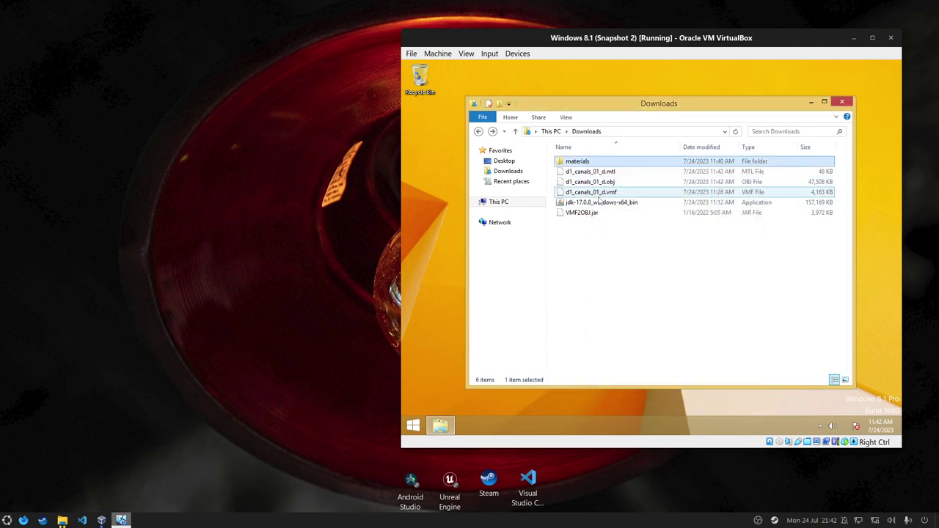
# - Select everything from materials through d1_canals_01_d.vmf, then go to This PC
pyautogui.click(598, 194)
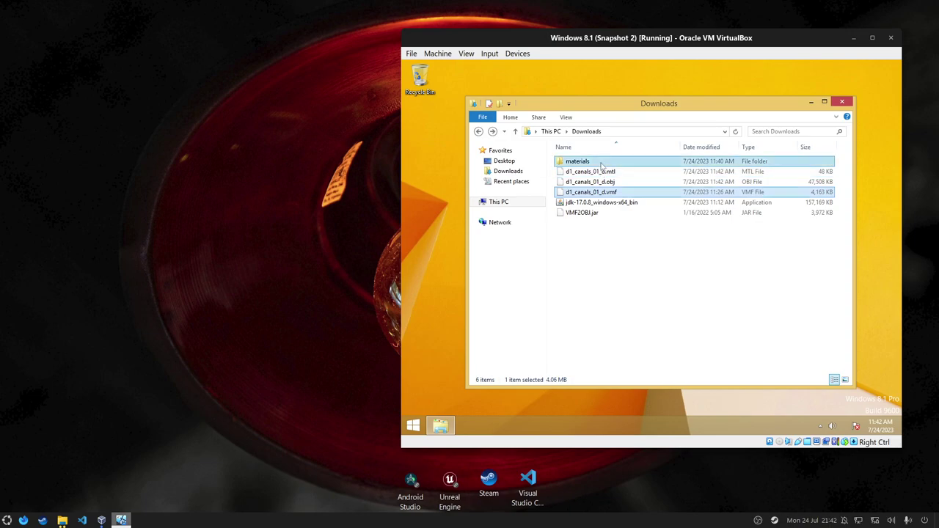
pyautogui.keyDown('shift'); pyautogui.click(601, 163); pyautogui.keyUp('shift')
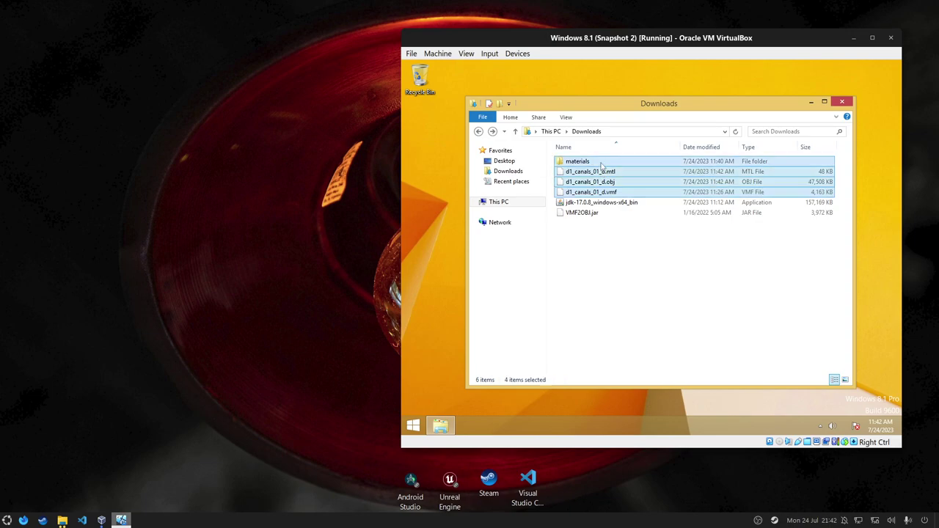
pyautogui.click(515, 204)
# - Create a new folder named VMF2OBJ inside Y:/Link to tools
pyautogui.doubleClick(737, 305)
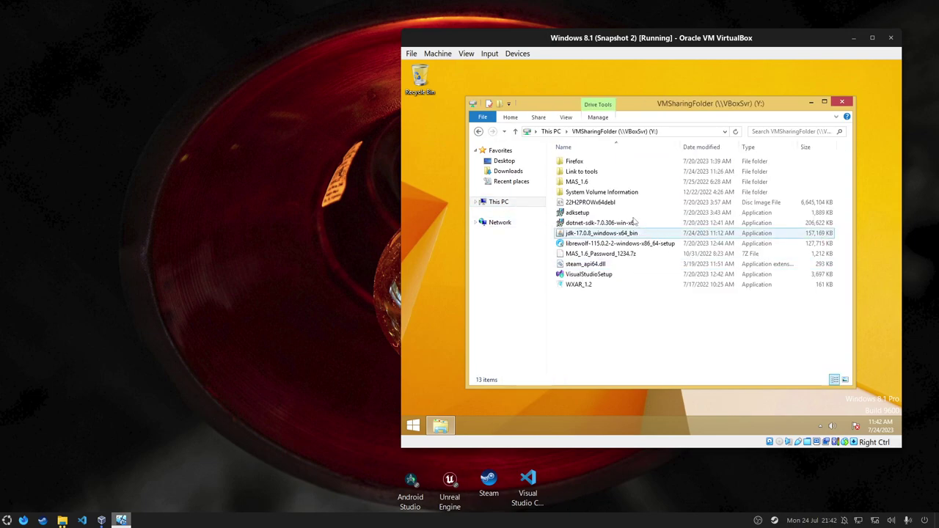
pyautogui.doubleClick(583, 171)
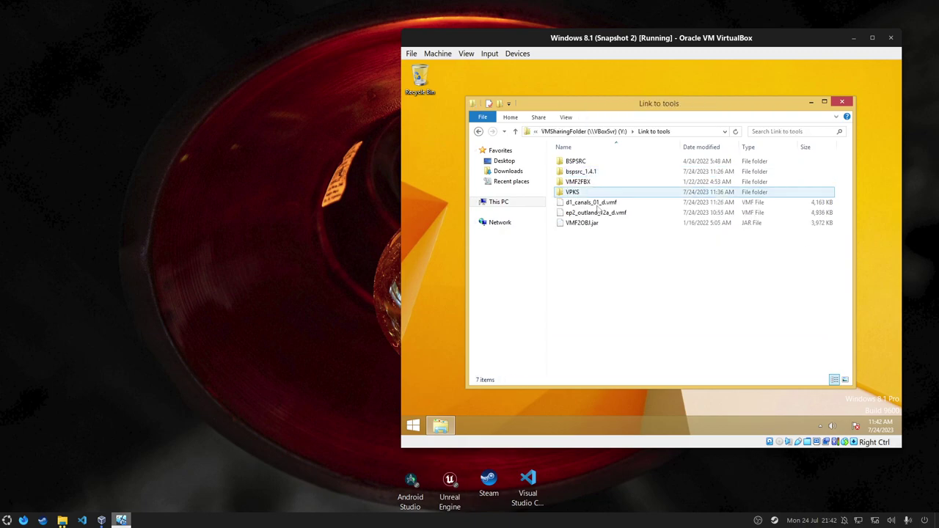
pyautogui.rightClick(607, 265)
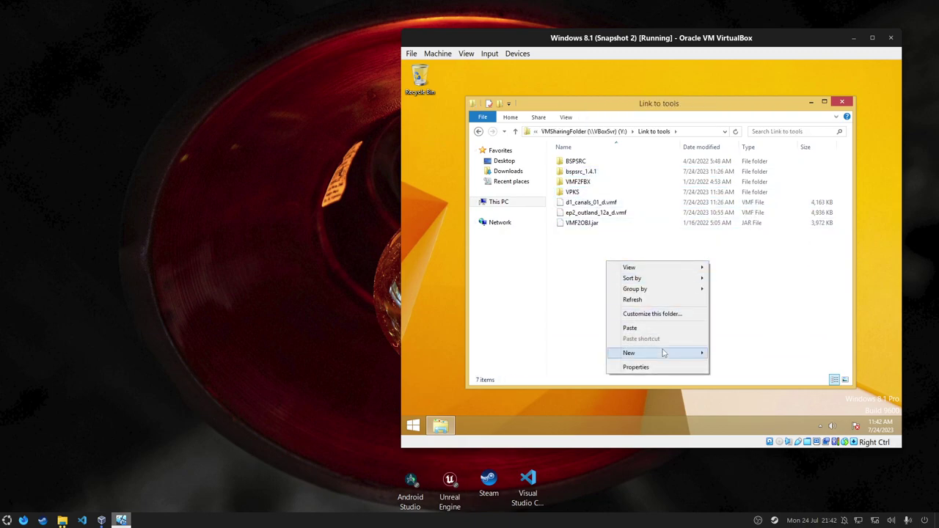
pyautogui.moveTo(680, 356)
pyautogui.click(729, 276)
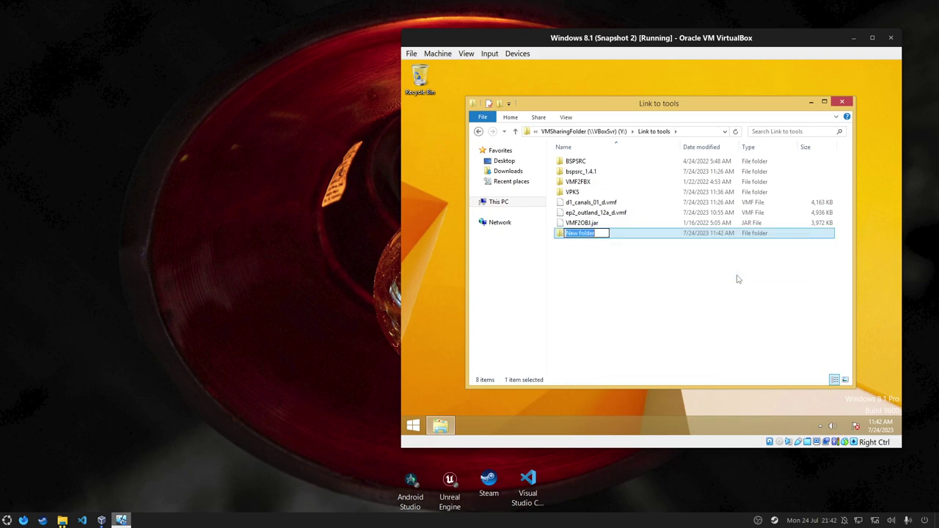
pyautogui.write('VMF')
pyautogui.write('2OBJ')
pyautogui.press('Return')
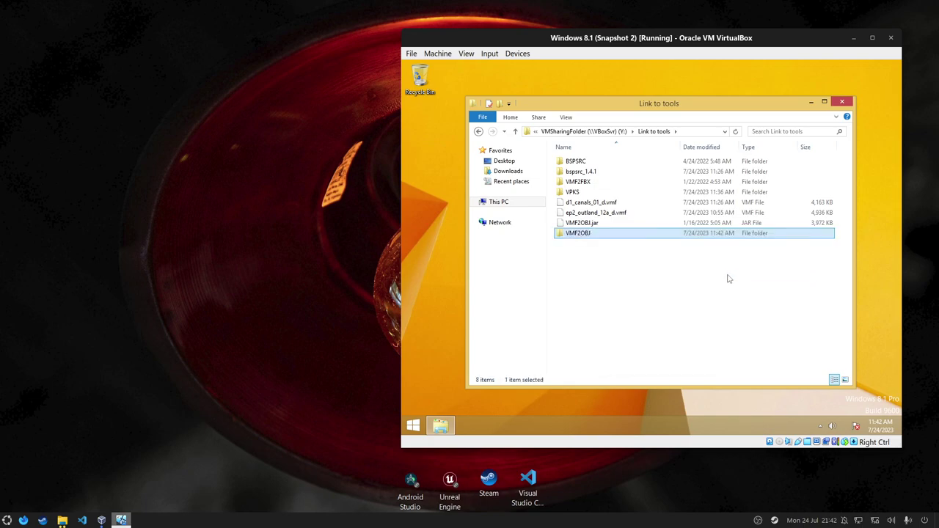
# - Paste materials and the d1_canals_01_d .mtl, .obj and .vmf files into VMF2OBJ
pyautogui.press('Return')
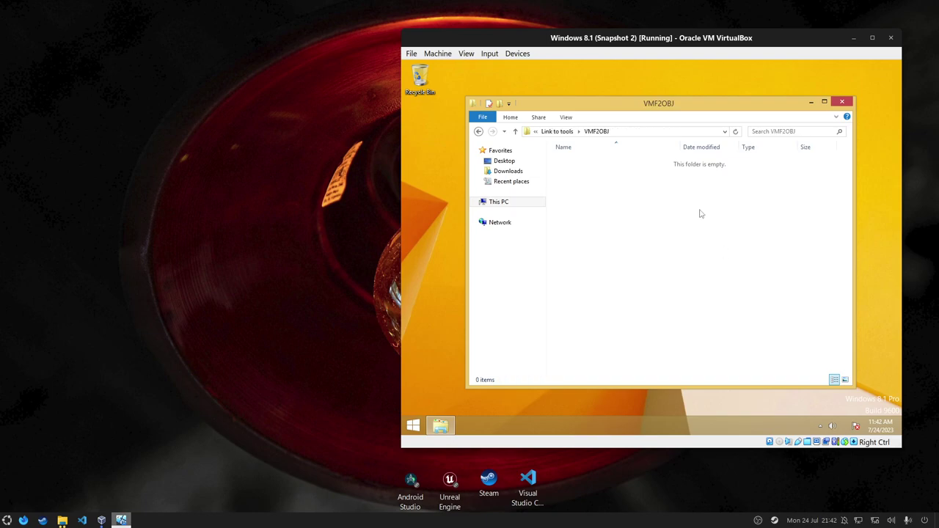
pyautogui.hotkey('ctrl', 'v')
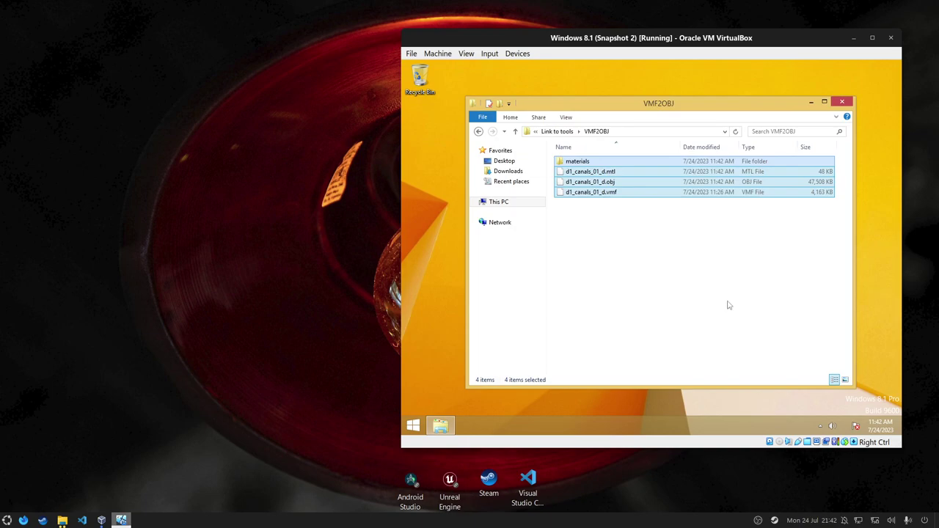
pyautogui.click(730, 245)
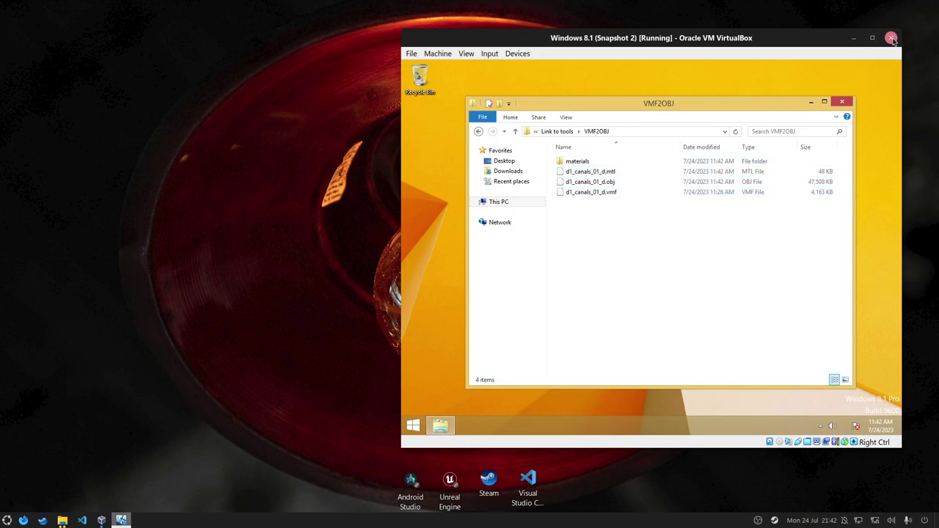
# - Close Explorer and power off the Windows 8.1 (Snapshot 2) virtual machine
pyautogui.click(841, 102)
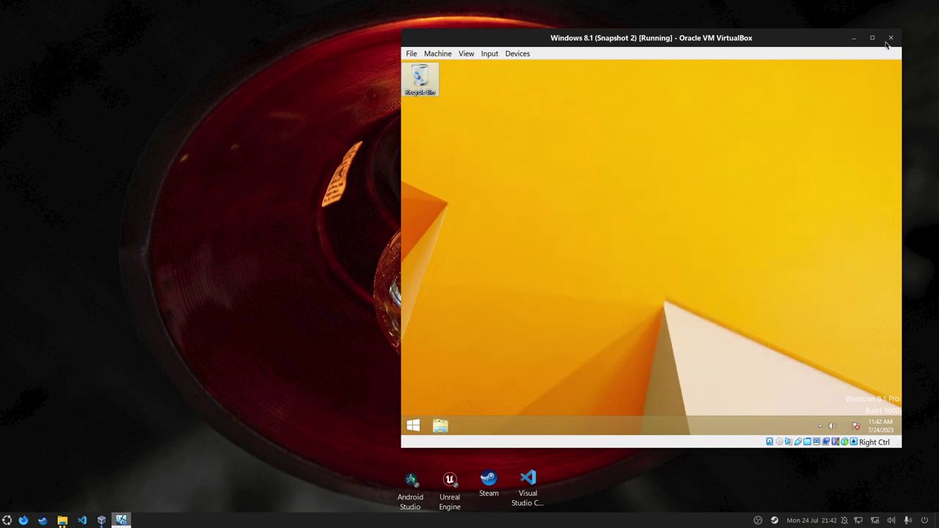
pyautogui.click(890, 37)
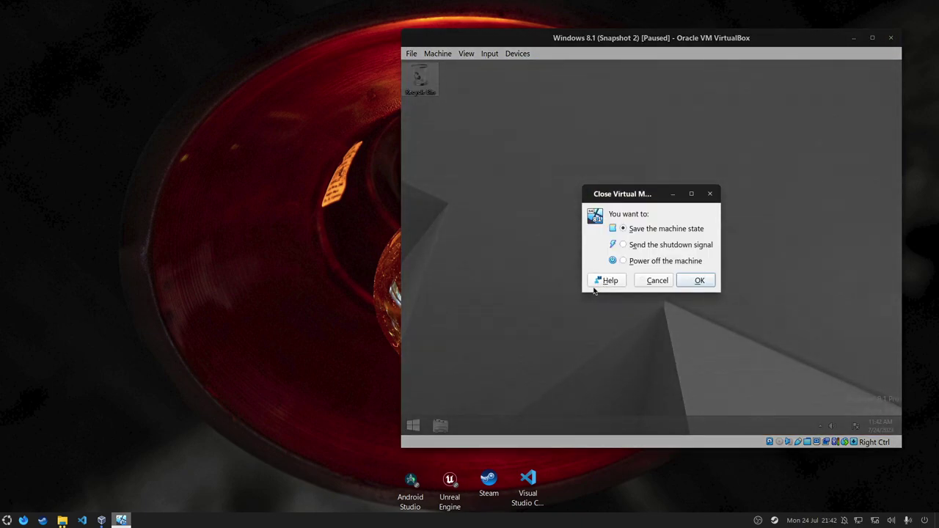
pyautogui.click(688, 280)
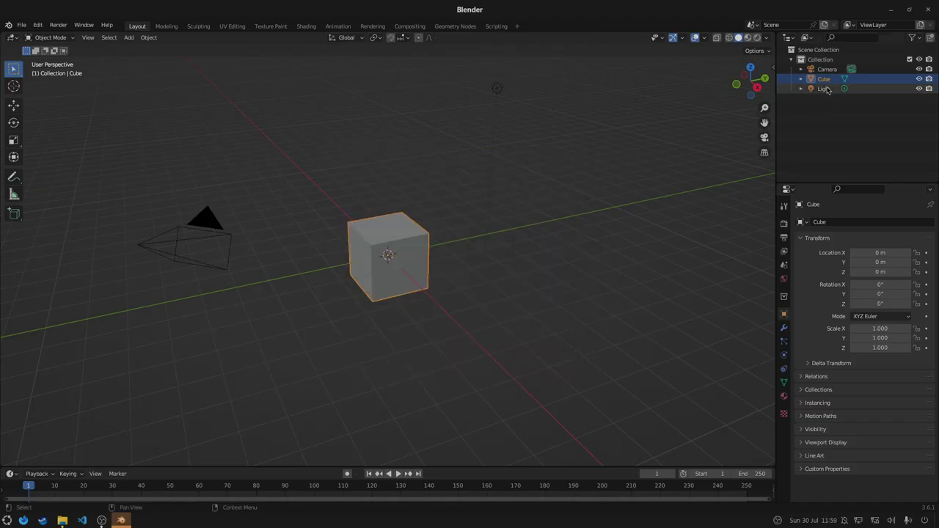
# - Delete the default Cube, Camera, Light and Collection from the scene
pyautogui.press('Delete')
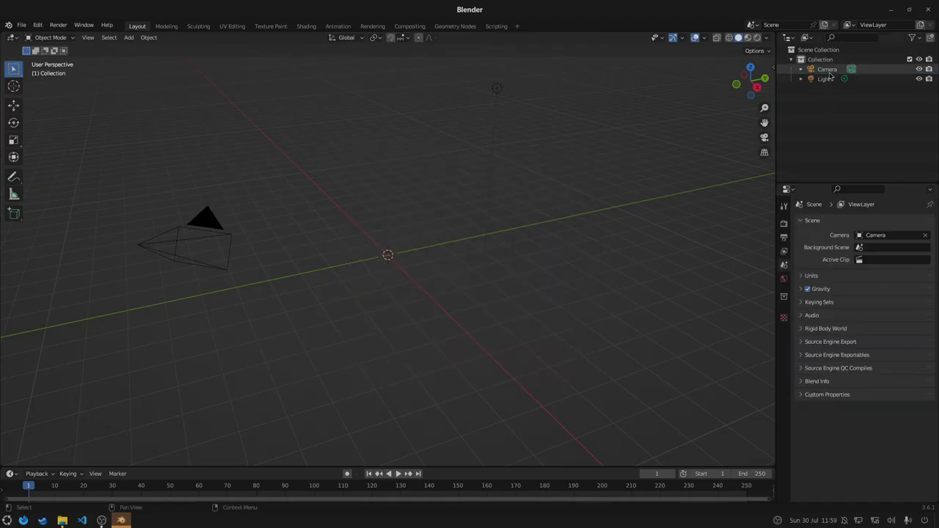
pyautogui.click(826, 69)
pyautogui.press('Delete')
pyautogui.click(826, 69)
pyautogui.press('Delete')
pyautogui.click(827, 59)
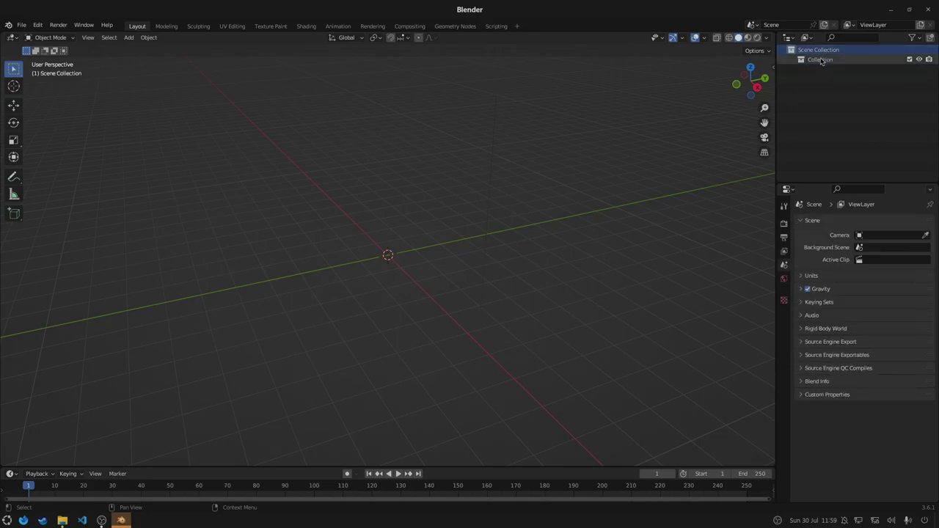
pyautogui.press('Delete')
# - Import d1_canals_06_d.obj from the VMF2OBJ folder as a Wavefront OBJ
pyautogui.click(22, 25)
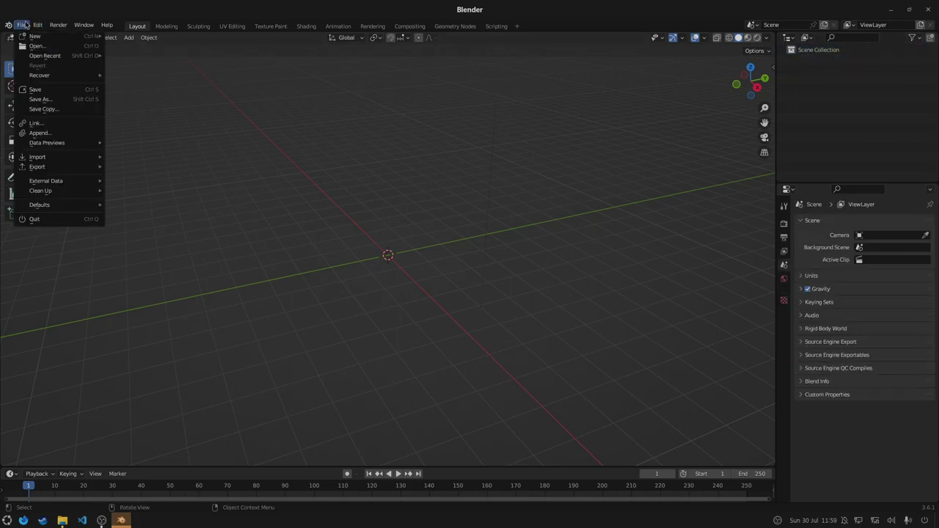
pyautogui.moveTo(68, 157)
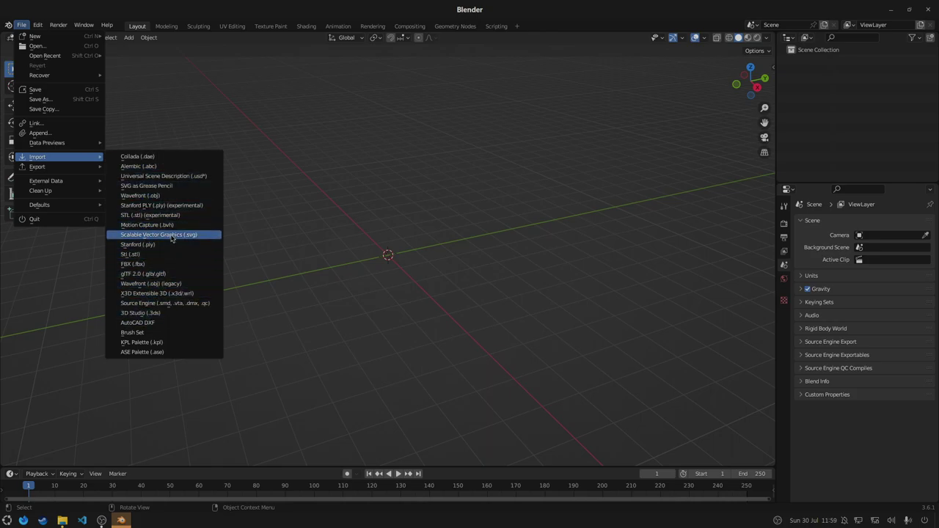
pyautogui.click(143, 196)
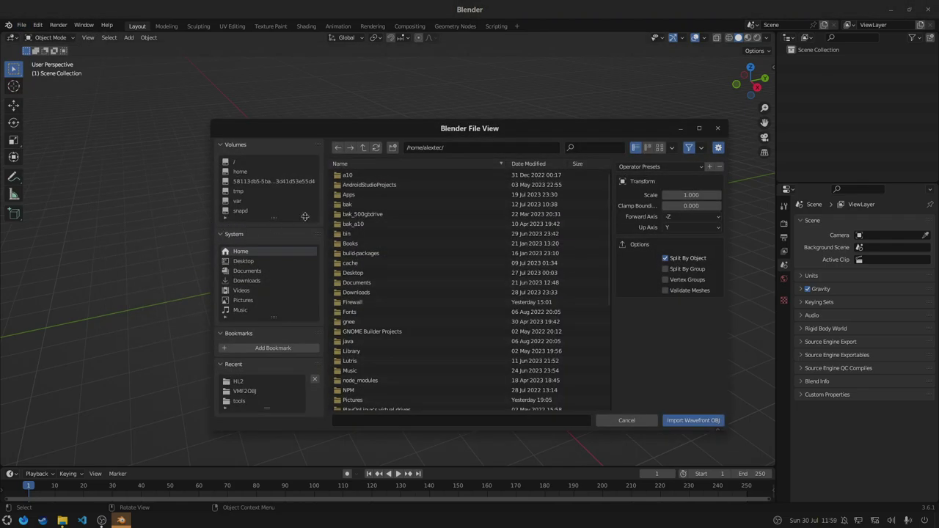
pyautogui.click(239, 395)
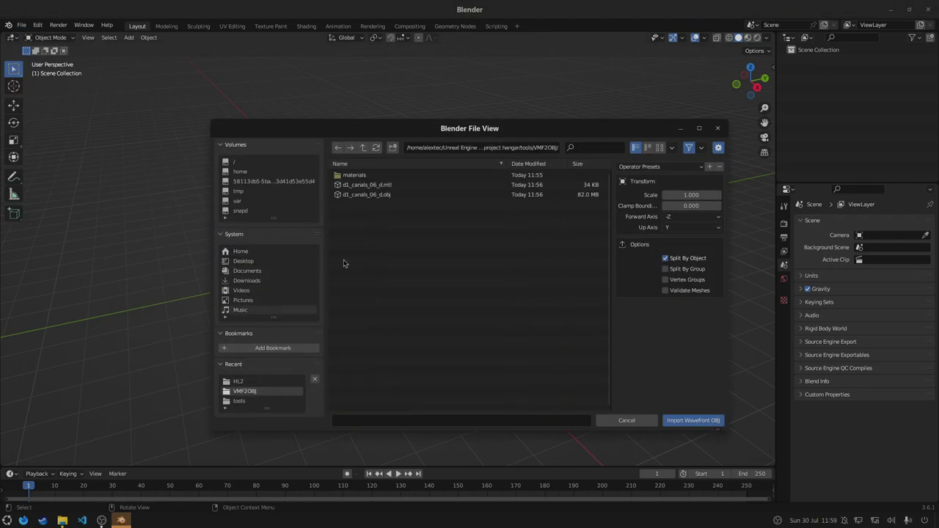
pyautogui.click(370, 195)
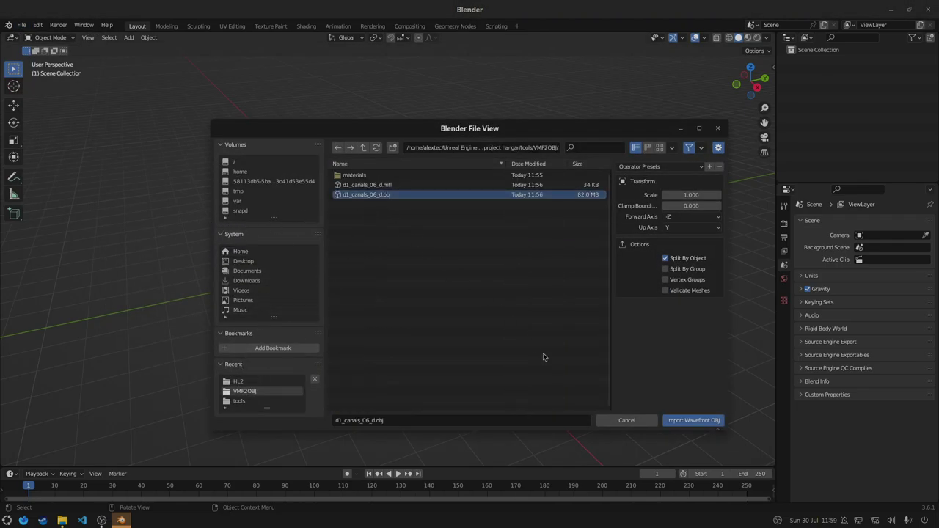
pyautogui.click(677, 422)
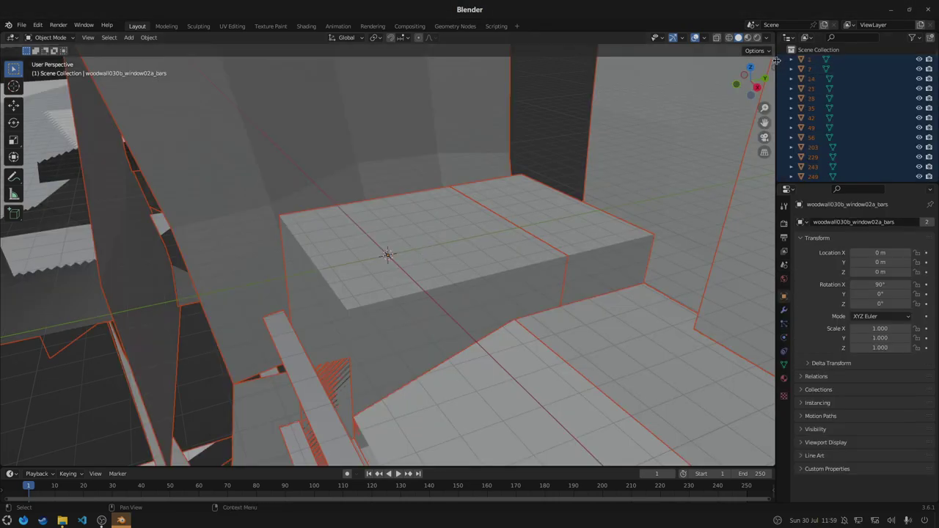
# - Extend the Blender viewport's Clip End to 25000 m, then hide the sidebar
pyautogui.click(773, 67)
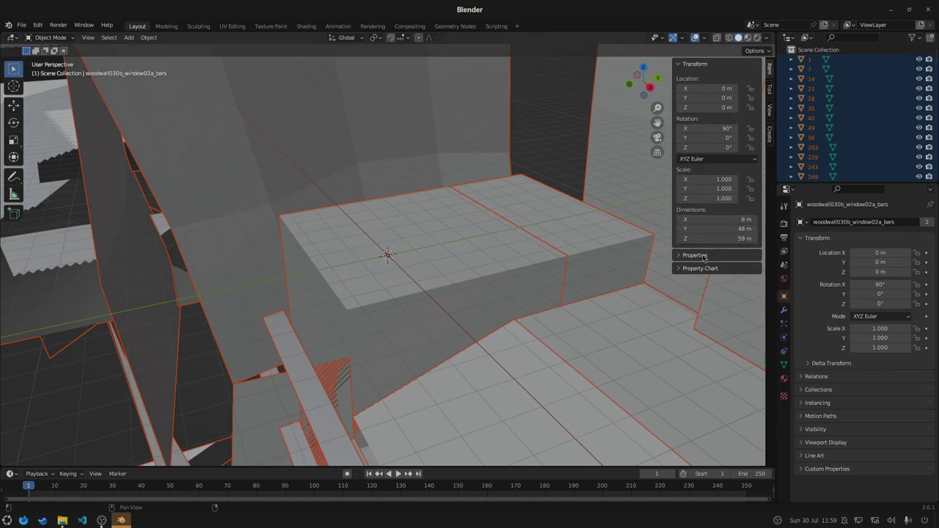
pyautogui.click(768, 110)
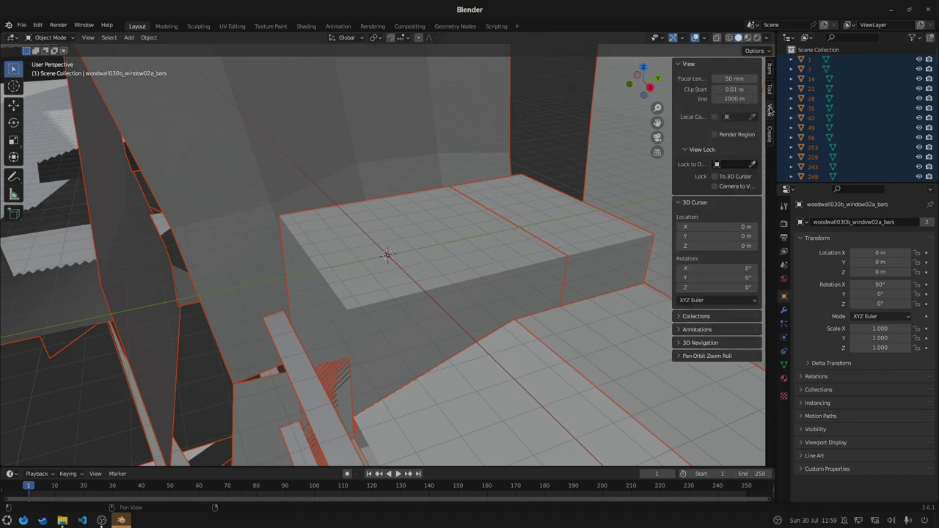
pyautogui.click(742, 97)
pyautogui.write('250')
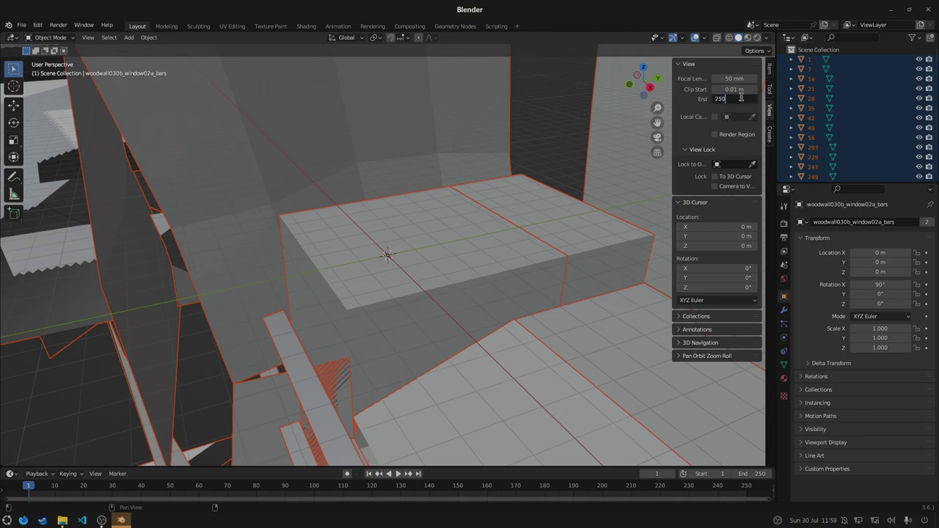
pyautogui.press('Return')
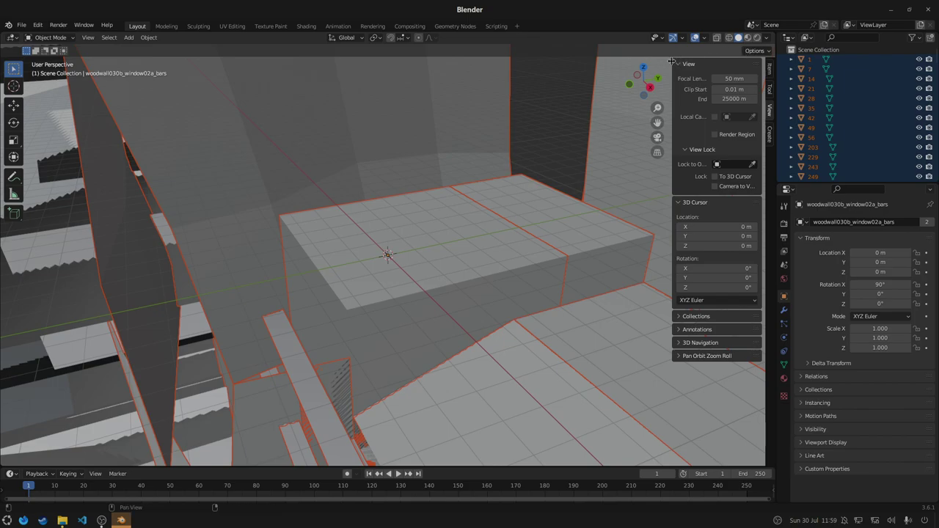
pyautogui.click(87, 37)
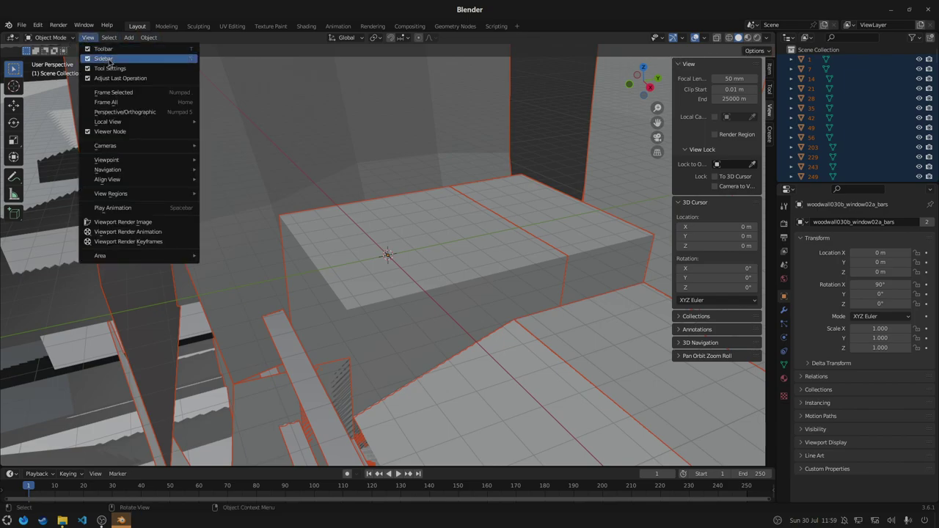
pyautogui.click(103, 59)
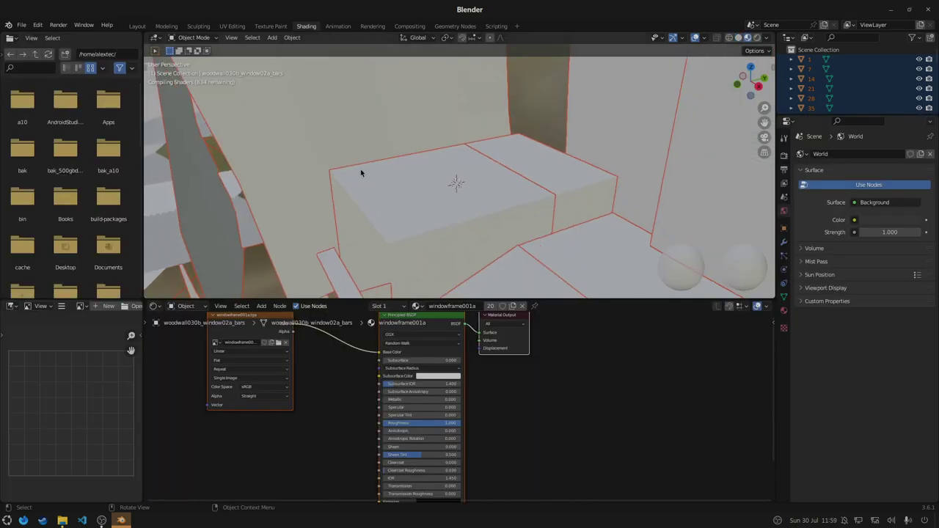
# - Re-apply the 25000 m Clip End and hide the viewport's side panel again
pyautogui.click(771, 66)
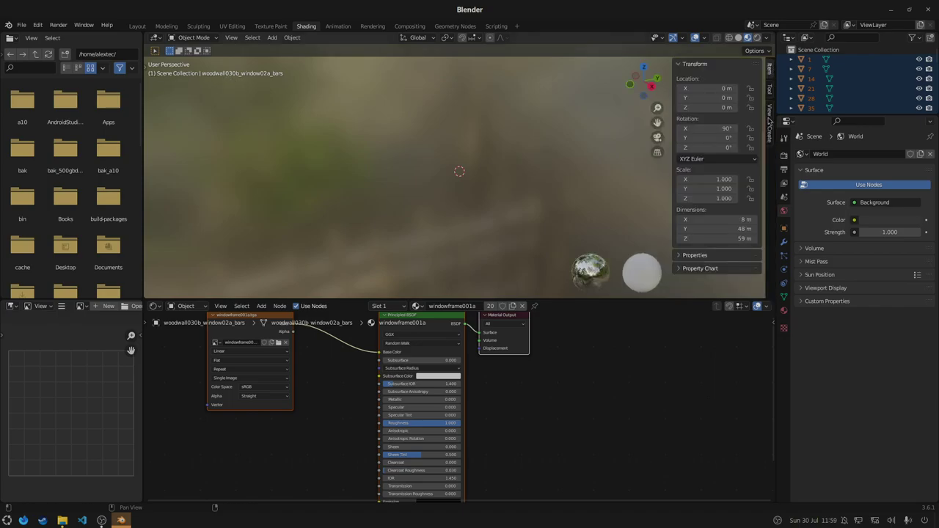
pyautogui.click(769, 117)
pyautogui.click(735, 100)
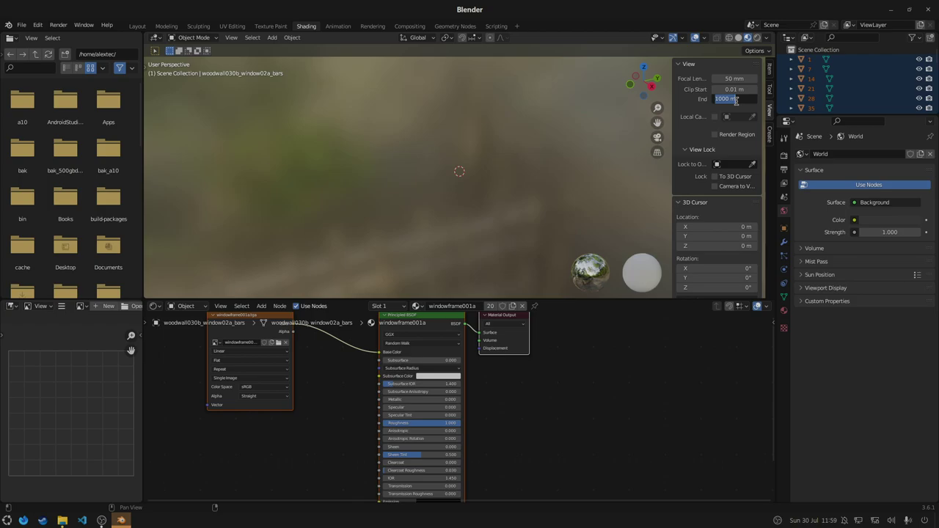
pyautogui.write('250')
pyautogui.press('Return')
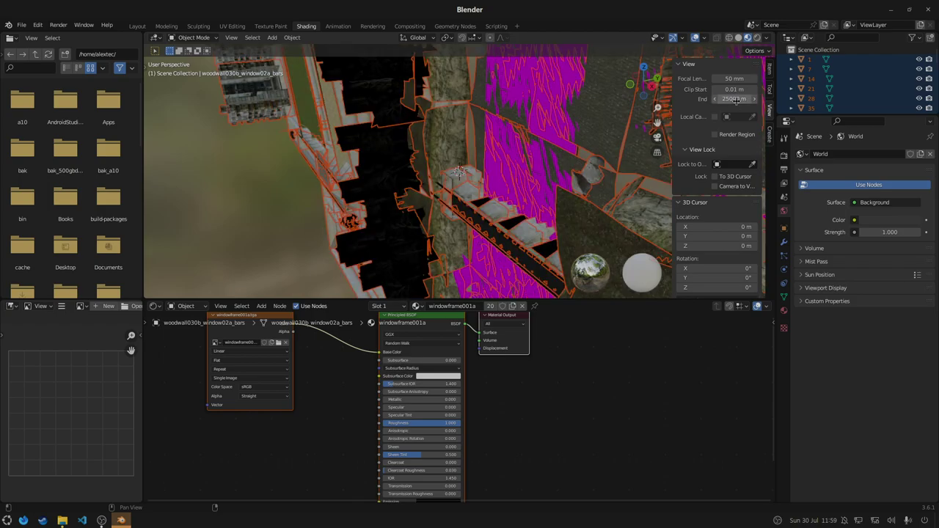
pyautogui.click(231, 38)
pyautogui.click(242, 58)
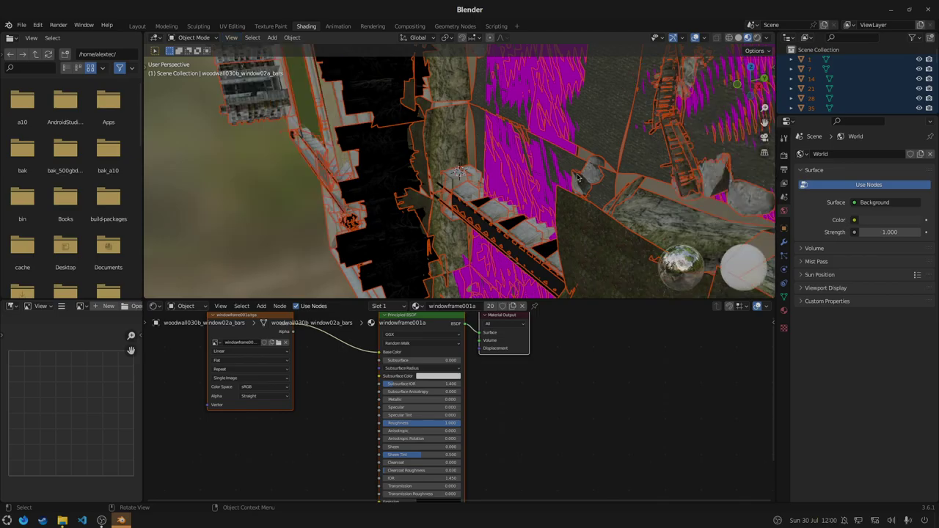
# - Orbit, pan and zoom to look down over the whole canals map
pyautogui.moveTo(751, 81)
pyautogui.mouseDown()
pyautogui.moveTo(704, 118)
pyautogui.moveTo(457, 150)
pyautogui.mouseUp()
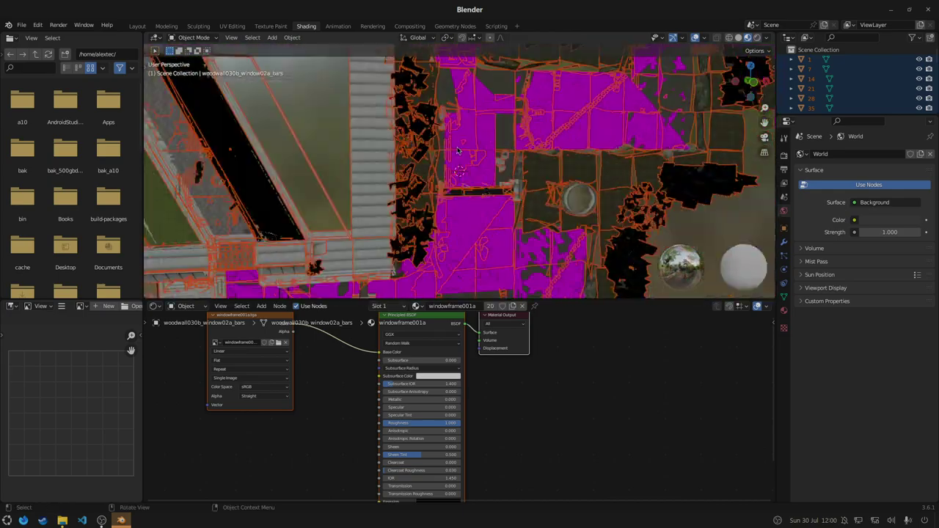
pyautogui.scroll(-3, 457, 150)
pyautogui.scroll(5, 459, 160)
pyautogui.scroll(-5, 448, 155)
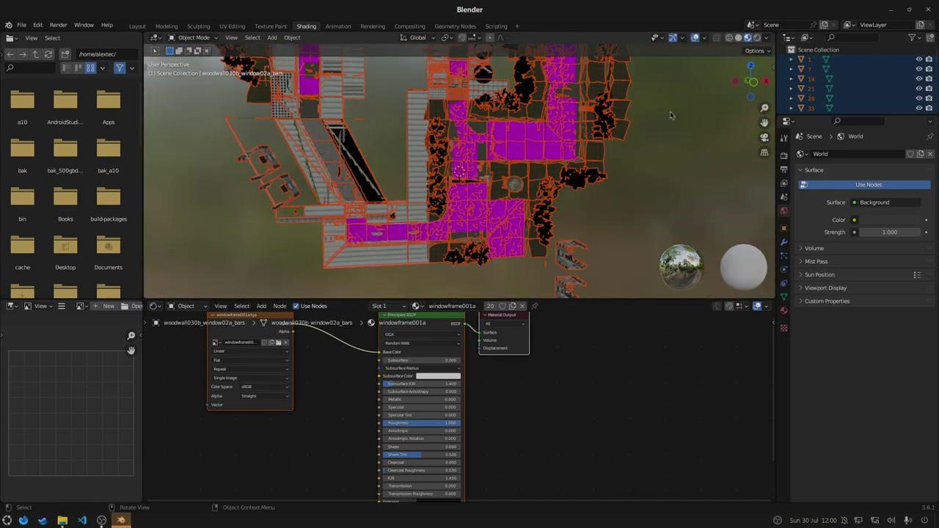
pyautogui.moveTo(763, 122); pyautogui.dragTo(733, 235)
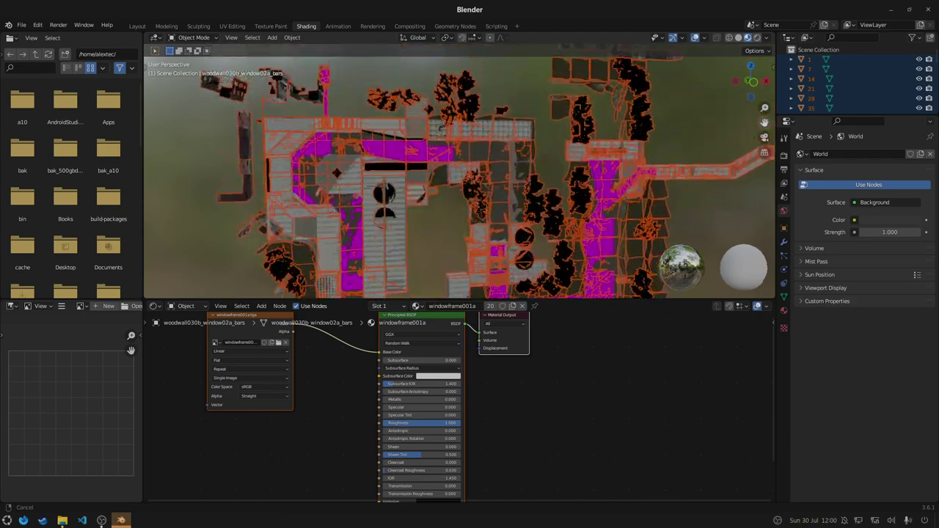
pyautogui.moveTo(763, 122); pyautogui.dragTo(764, 122)
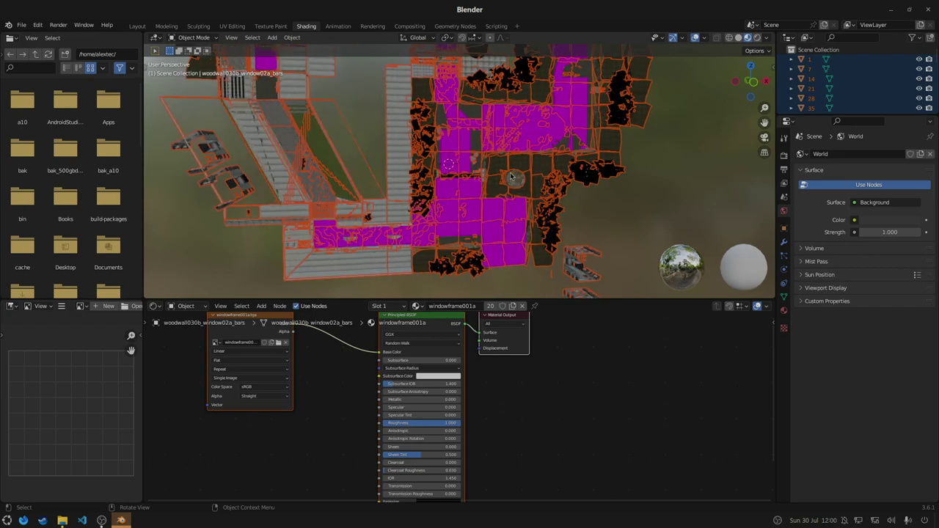
pyautogui.moveTo(764, 122); pyautogui.dragTo(512, 176)
pyautogui.scroll(2, 511, 176)
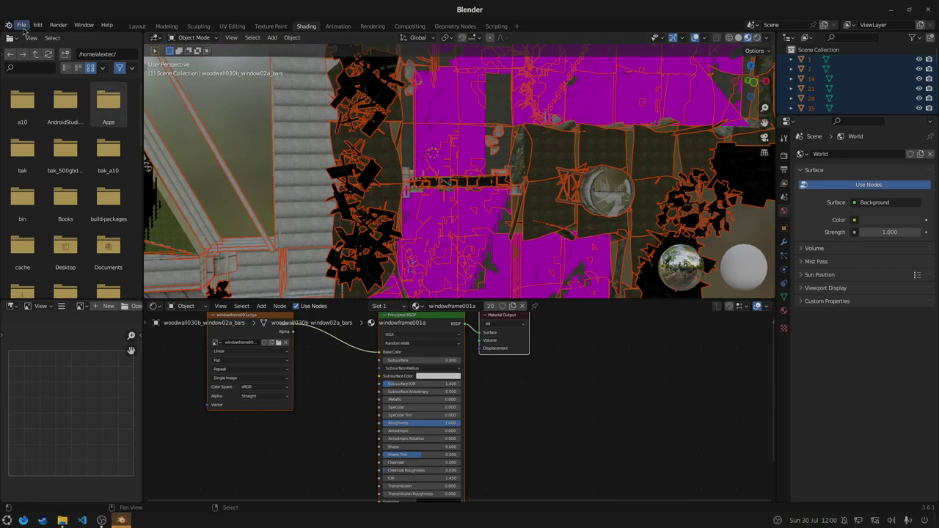
# - Start an FBX export and change the target folder path to tools/VMF2FBX
pyautogui.click(23, 26)
pyautogui.moveTo(20, 167)
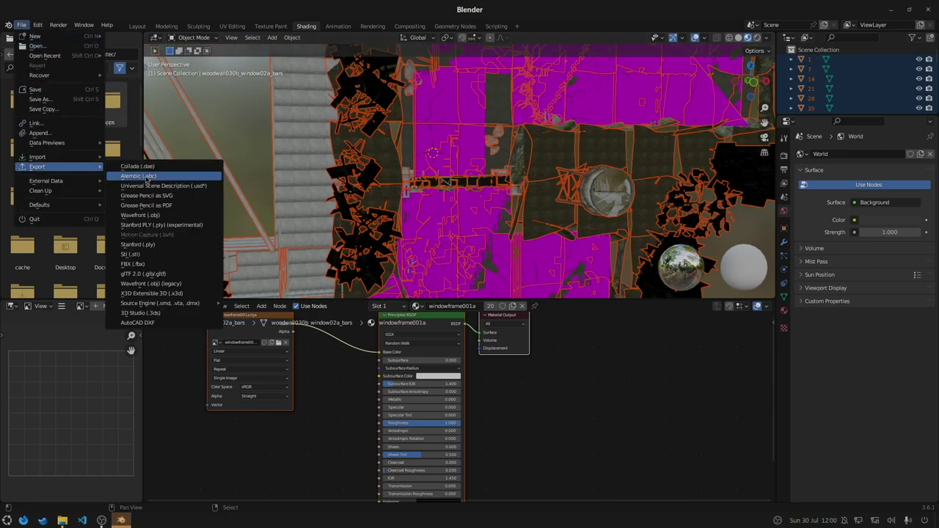
pyautogui.click(147, 264)
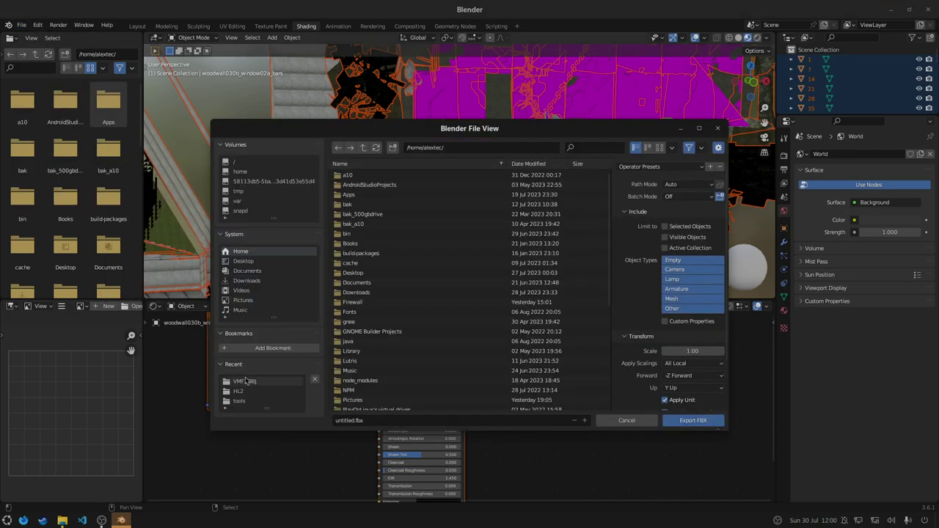
pyautogui.click(245, 381)
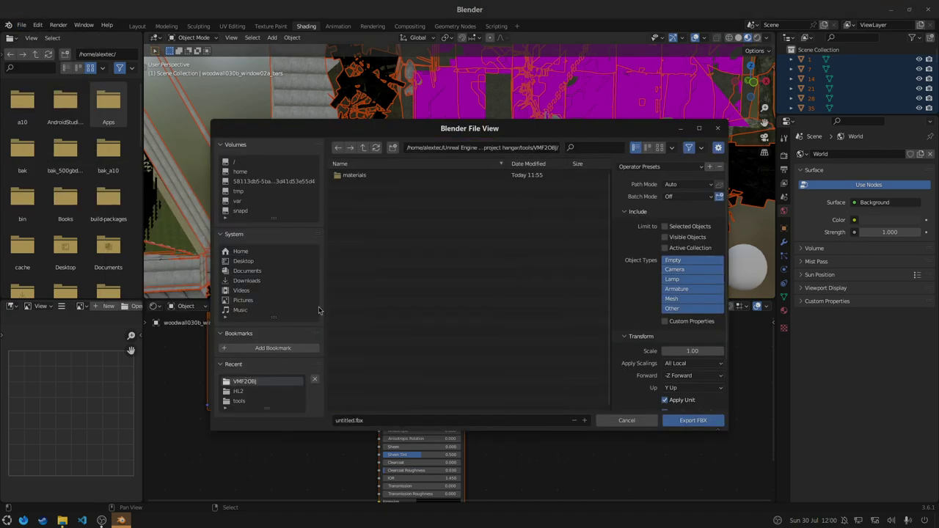
pyautogui.click(535, 149)
pyautogui.press('End')
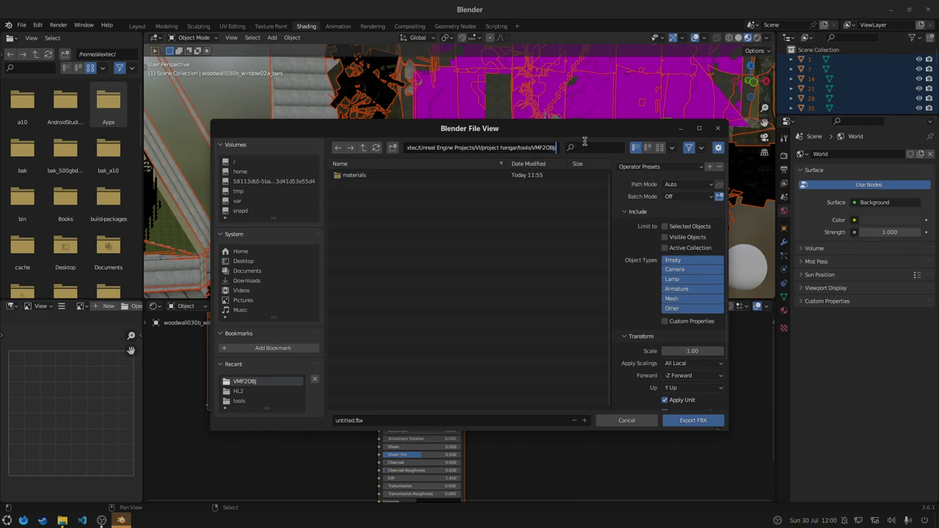
pyautogui.press('BackSpace')
pyautogui.press('BackSpace')
pyautogui.press('BackSpace')
pyautogui.write('BX')
pyautogui.press('Return')
# - Export into the HL2 folder as d1_canals_06.fbx
pyautogui.click(455, 173)
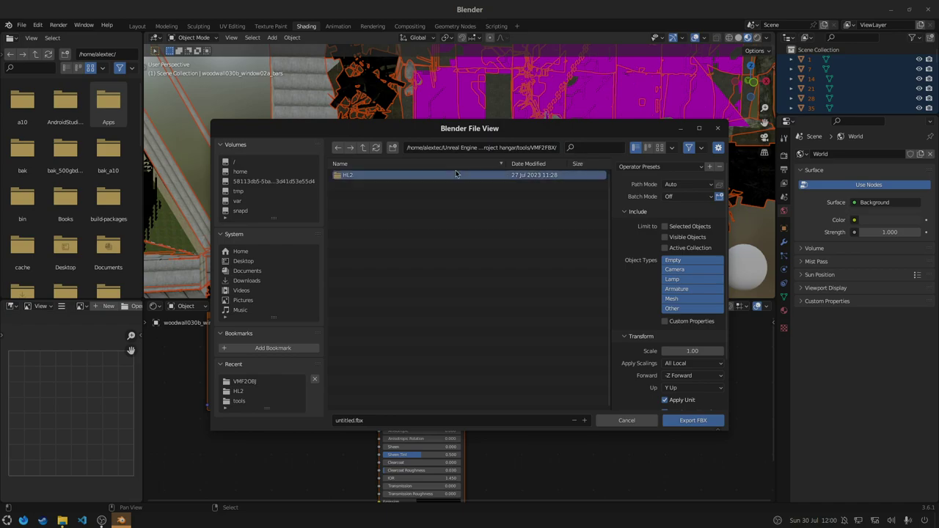
pyautogui.click(396, 420)
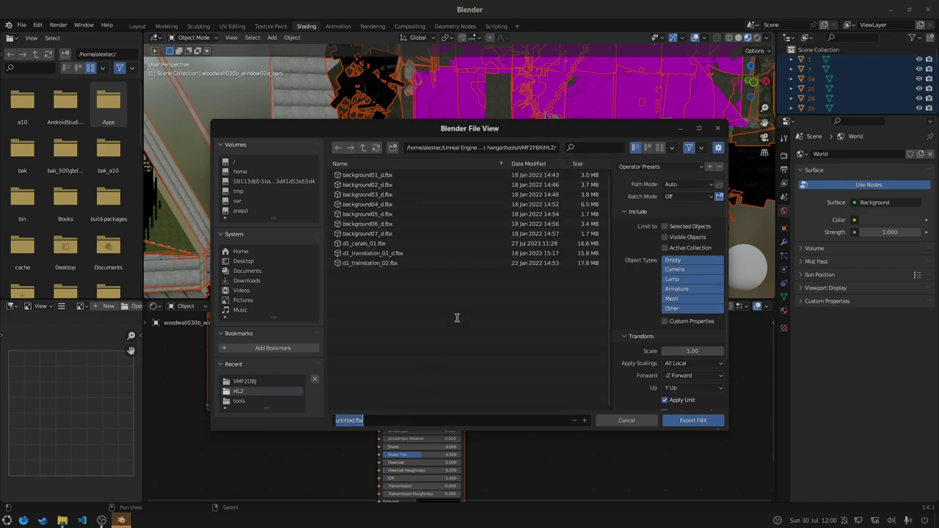
pyautogui.write('c')
pyautogui.write('s_06')
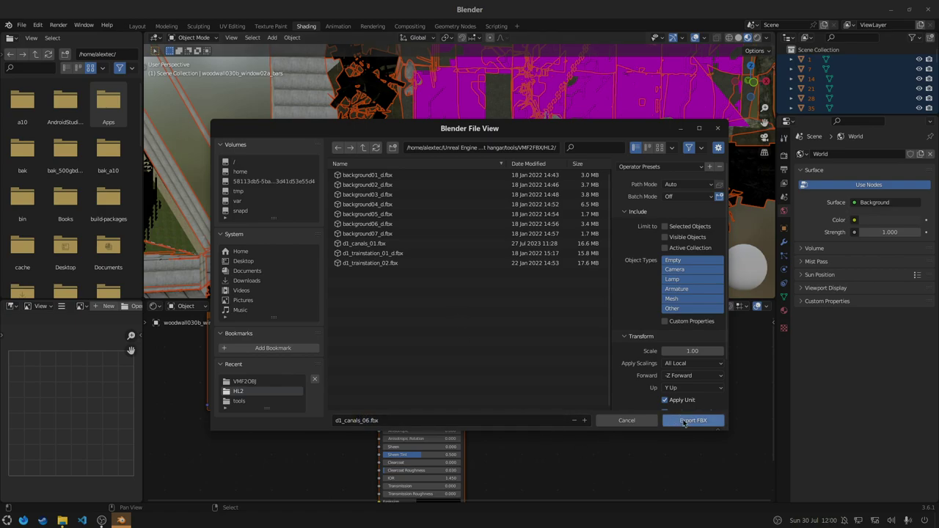
pyautogui.click(684, 424)
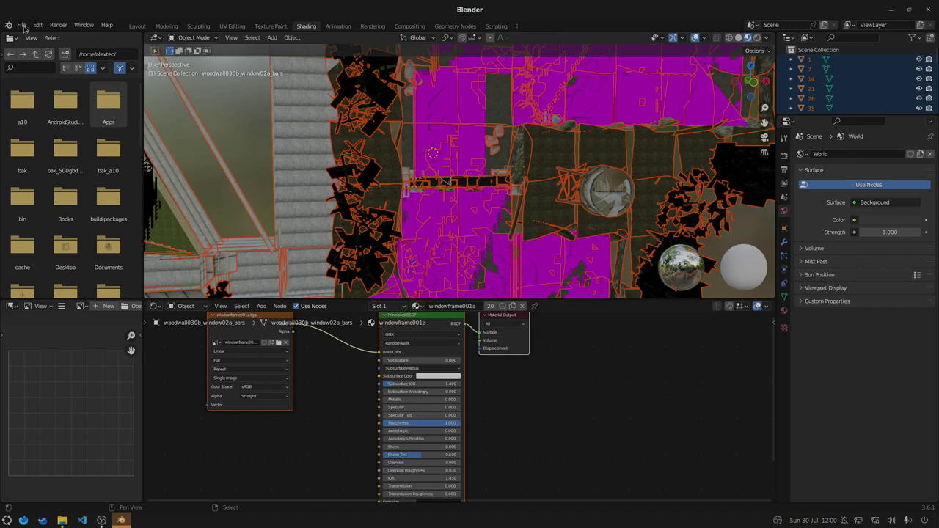
# - Copy d1_canals_06.fbx from the VMF2FBX HL2 folder in Files
pyautogui.moveTo(62, 520)
pyautogui.click(63, 502)
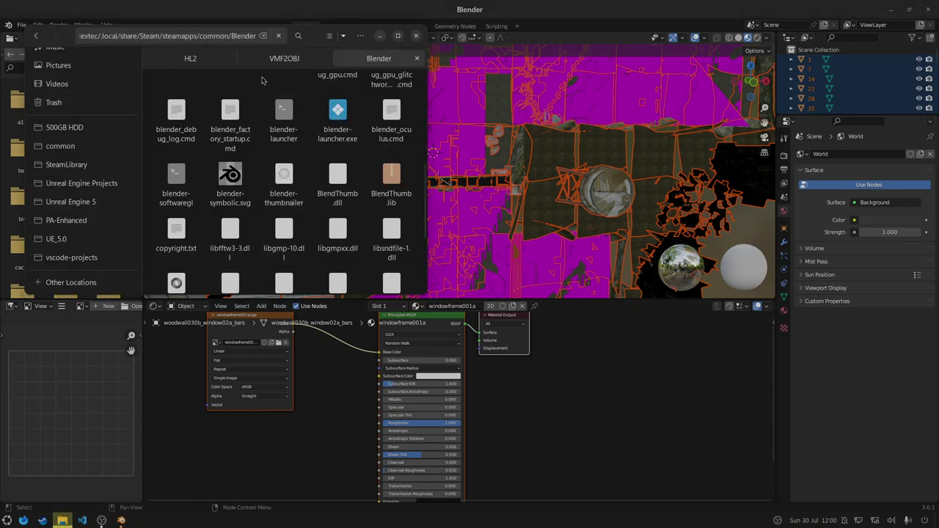
pyautogui.click(271, 59)
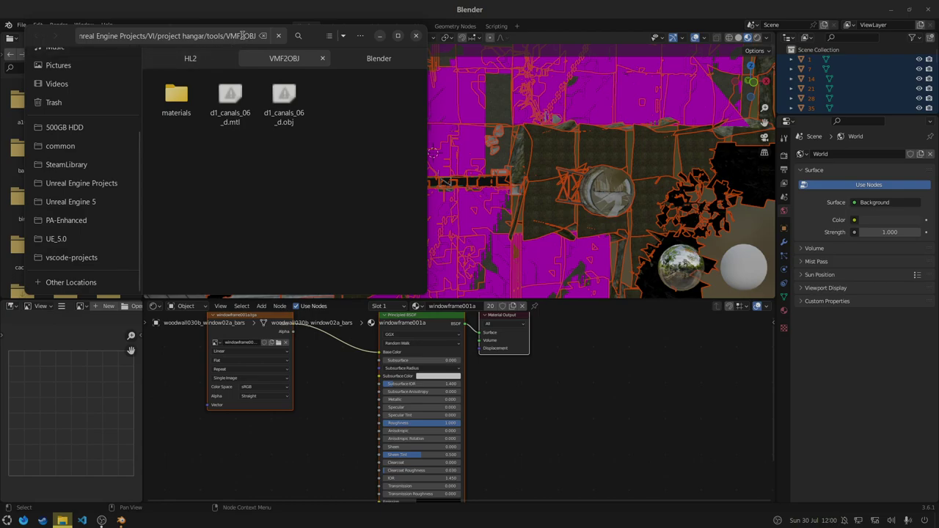
pyautogui.click(188, 58)
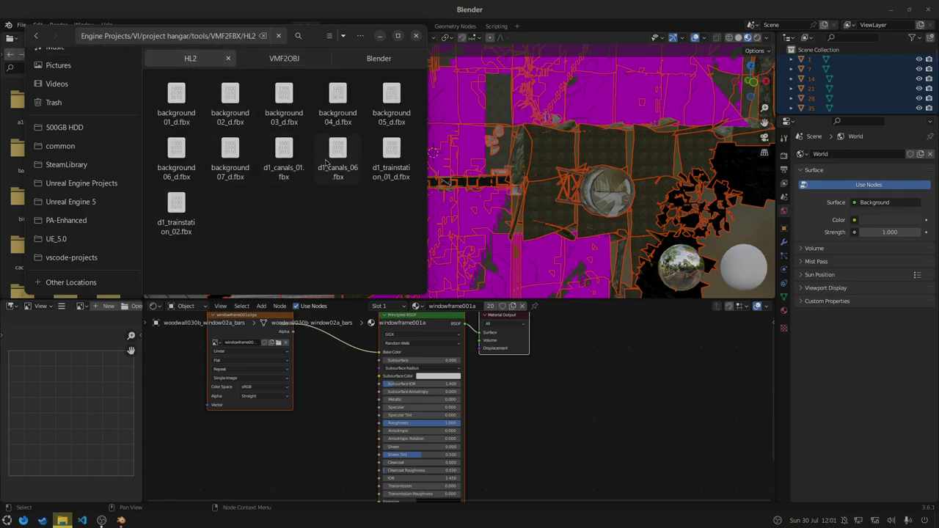
pyautogui.click(328, 163)
pyautogui.click(303, 157)
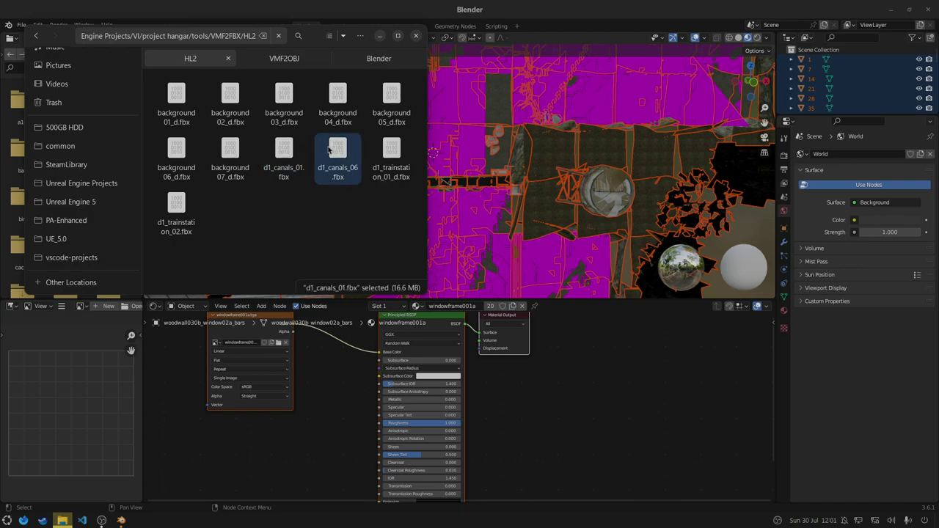
pyautogui.click(337, 158)
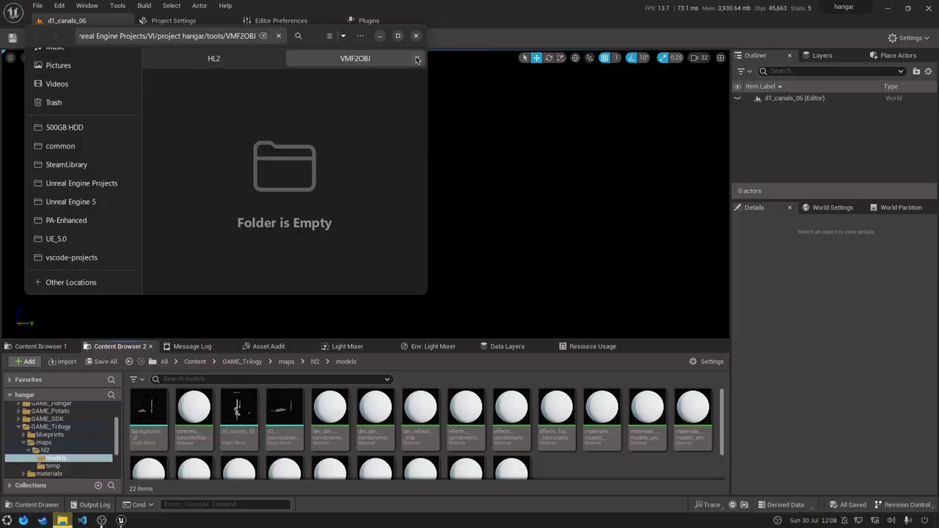
pyautogui.click(417, 58)
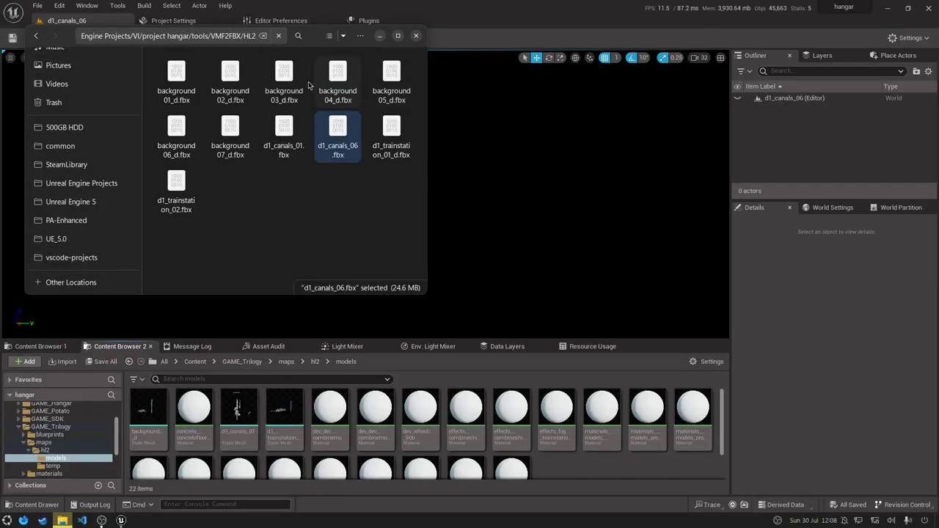
pyautogui.rightClick(343, 132)
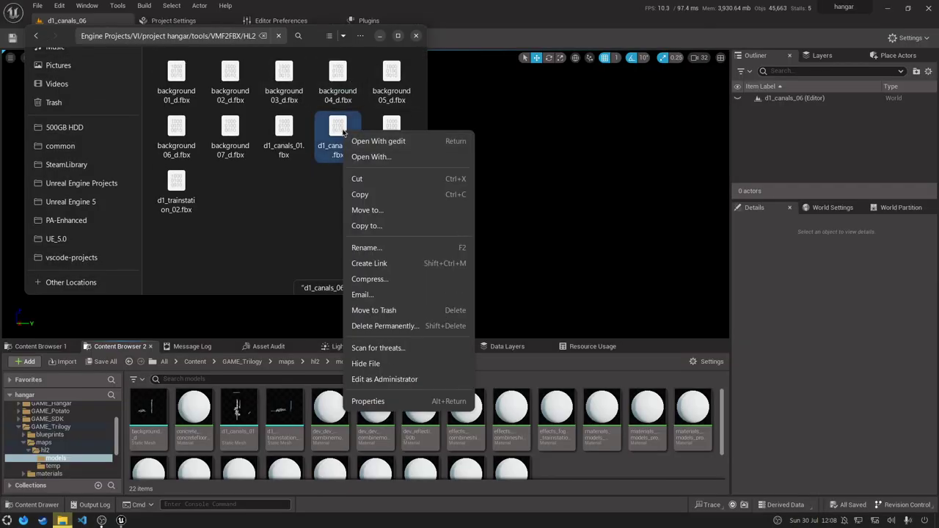
pyautogui.click(359, 195)
# - Paste it into hangar/Content/GAME_Trilogy/maps/hl2/models and close the file manager
pyautogui.click(36, 36)
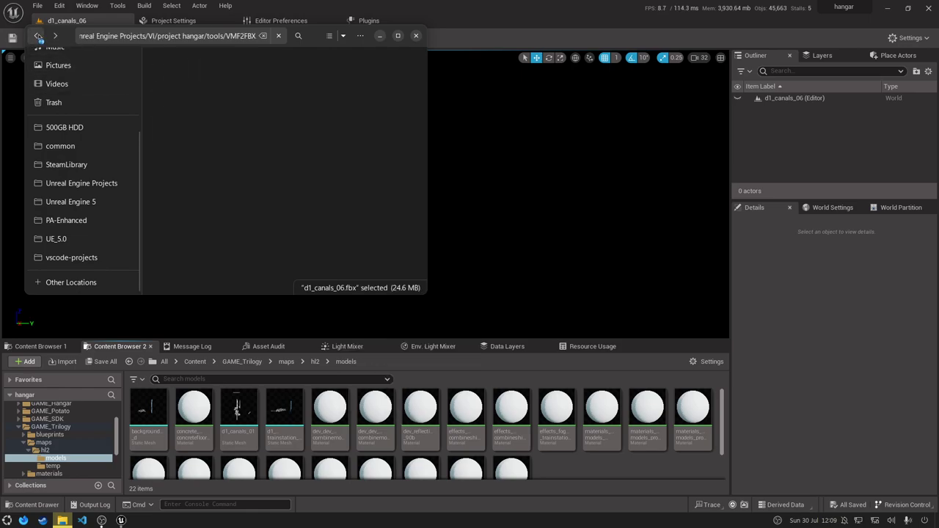
pyautogui.click(37, 35)
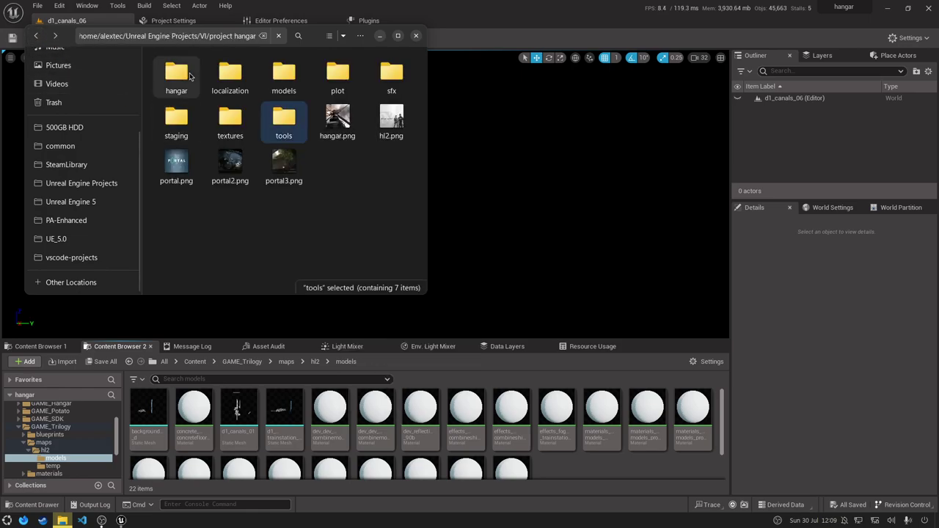
pyautogui.doubleClick(176, 71)
pyautogui.doubleClick(231, 73)
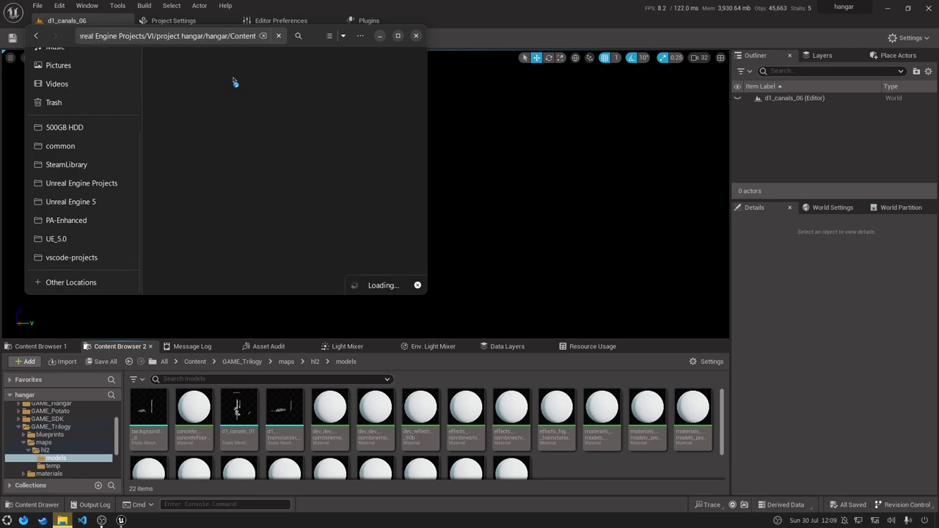
pyautogui.doubleClick(336, 137)
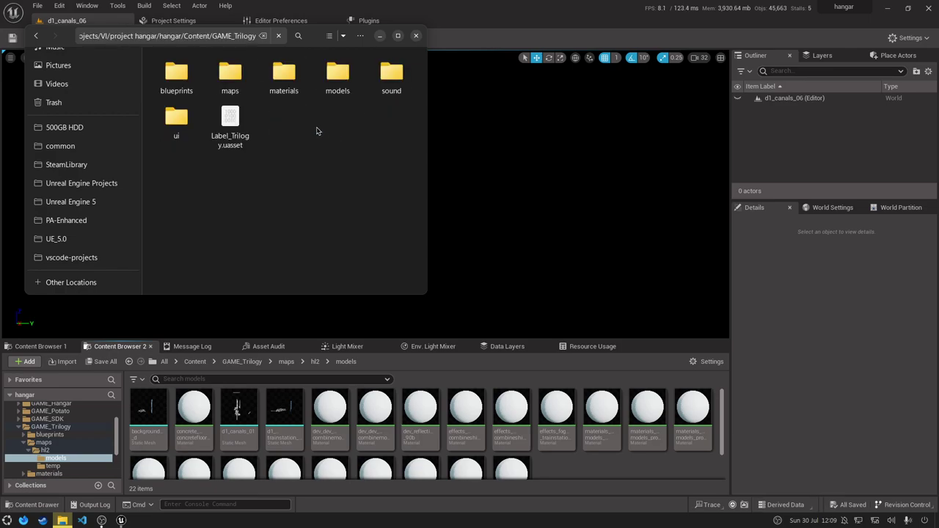
pyautogui.doubleClick(227, 78)
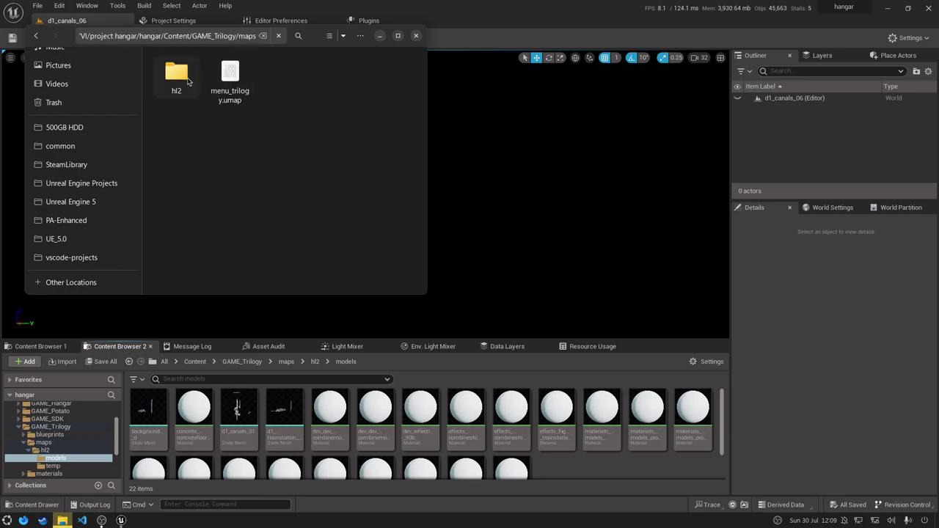
pyautogui.doubleClick(184, 77)
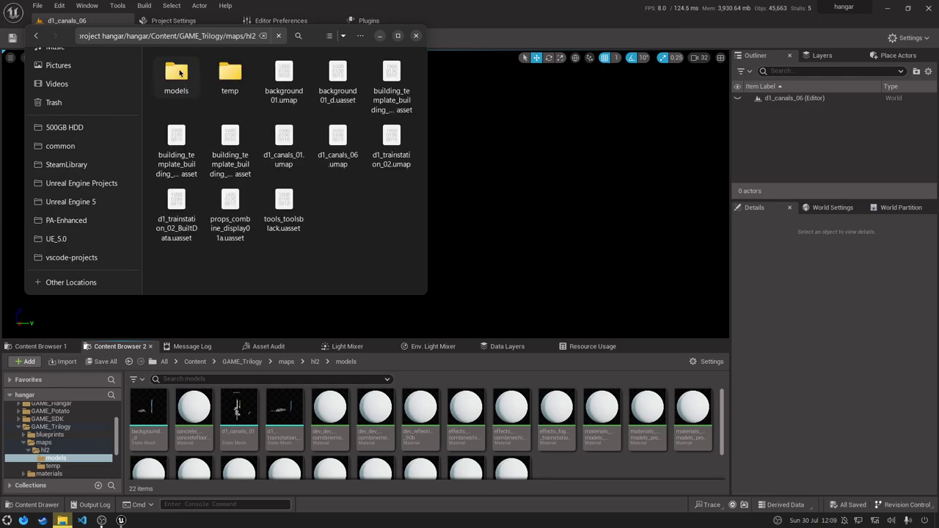
pyautogui.doubleClick(181, 73)
pyautogui.scroll(-3, 286, 162)
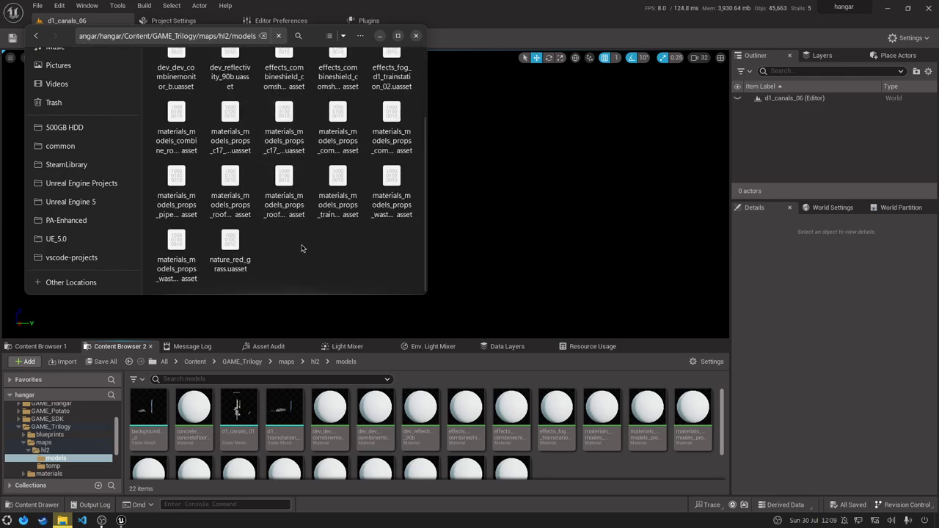
pyautogui.rightClick(305, 265)
pyautogui.click(320, 325)
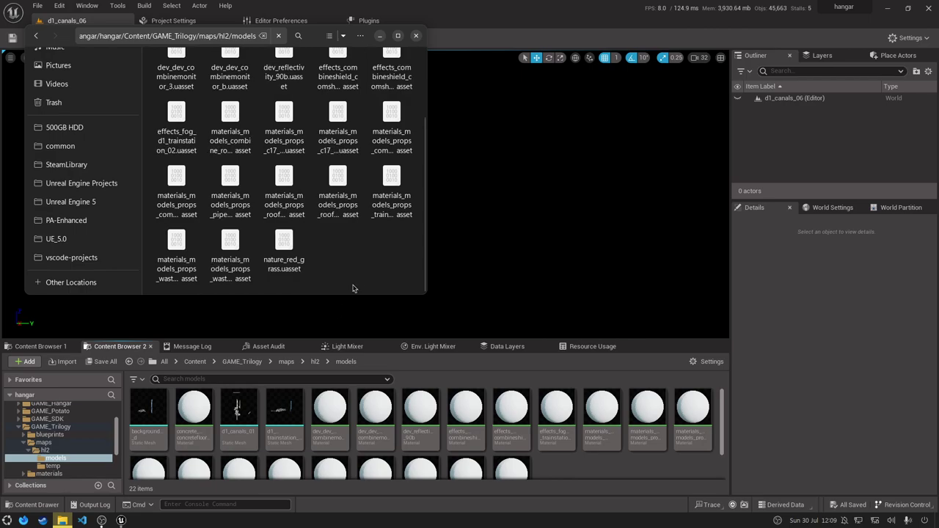
pyautogui.click(284, 154)
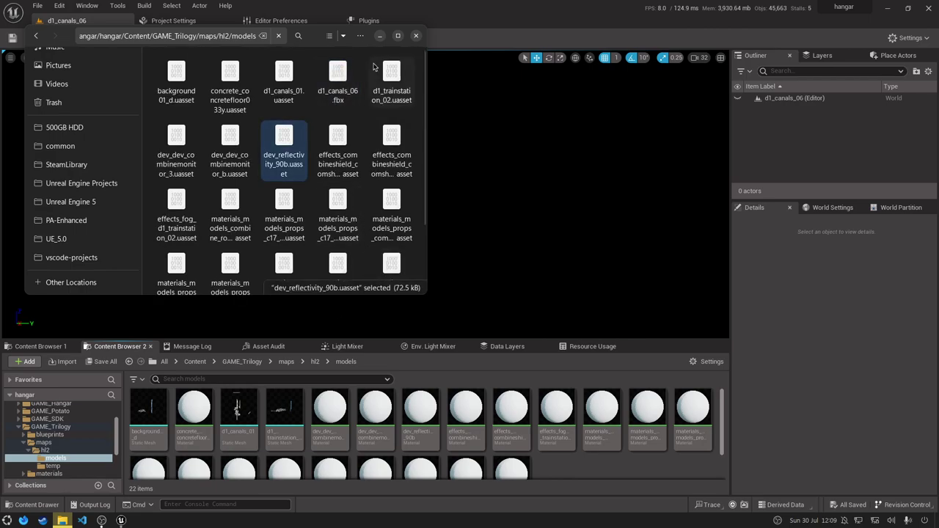
pyautogui.click(417, 36)
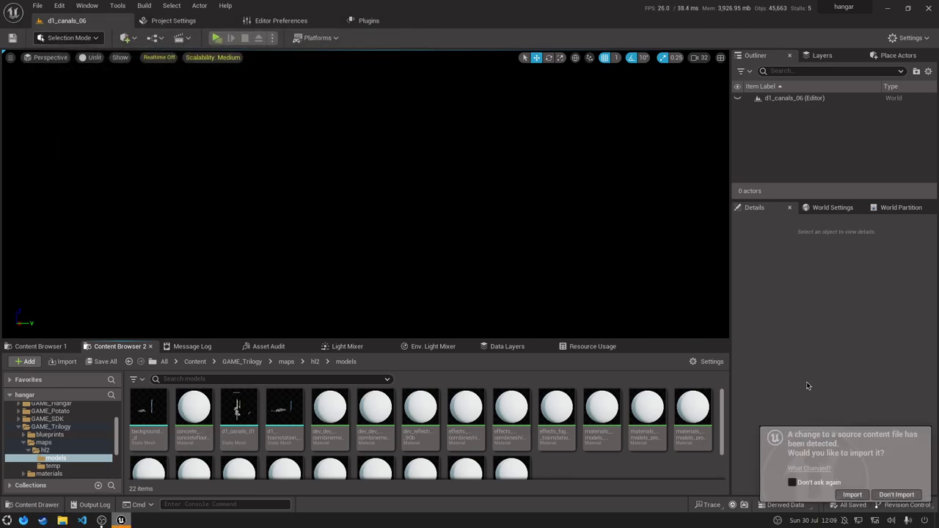
# - Accept importing the changed source file and turn off Generate Missing Collision
pyautogui.click(853, 495)
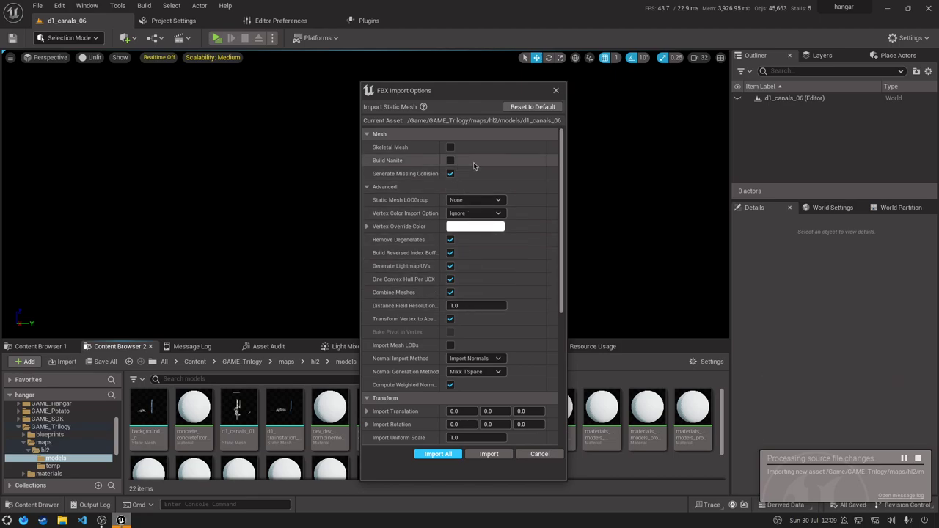
pyautogui.click(450, 173)
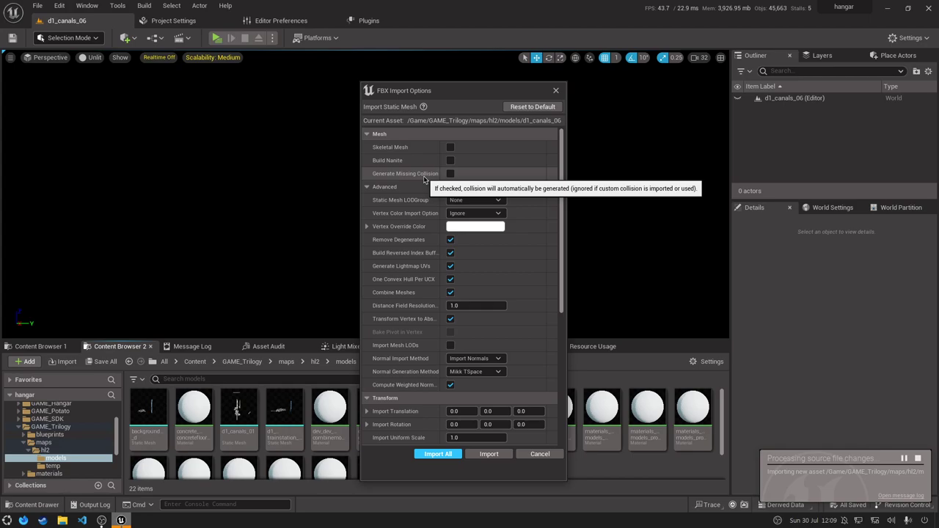
pyautogui.scroll(-3, 524, 258)
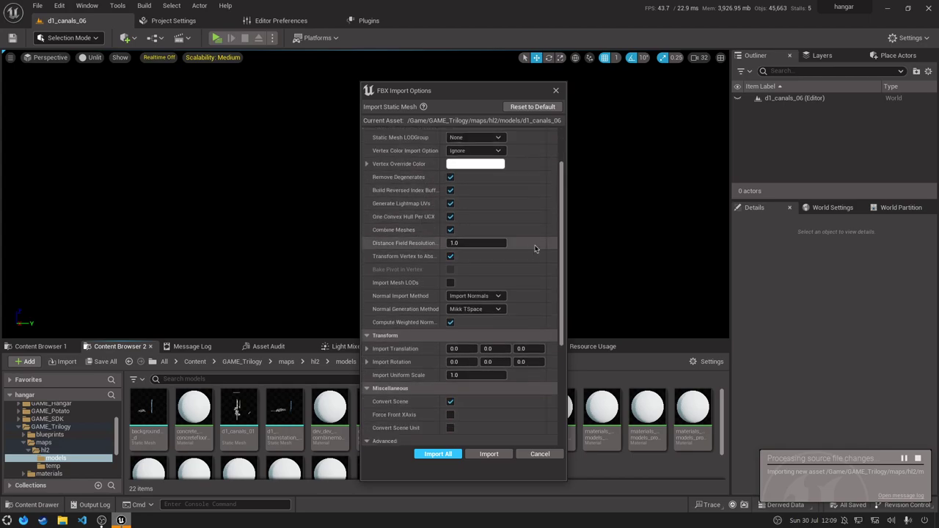
pyautogui.scroll(-2, 531, 257)
pyautogui.scroll(-2, 528, 268)
pyautogui.scroll(-1, 523, 282)
pyautogui.scroll(-2, 514, 286)
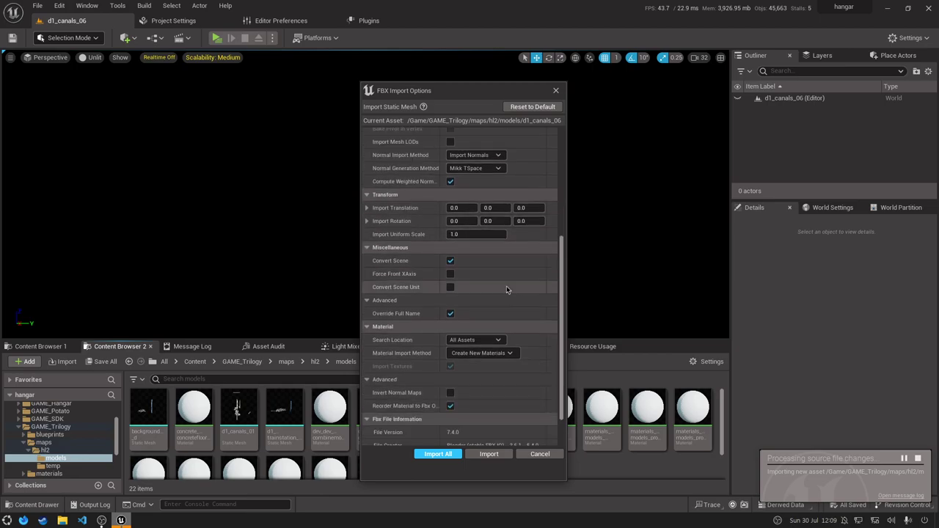
pyautogui.scroll(-1, 489, 270)
pyautogui.scroll(-2, 495, 293)
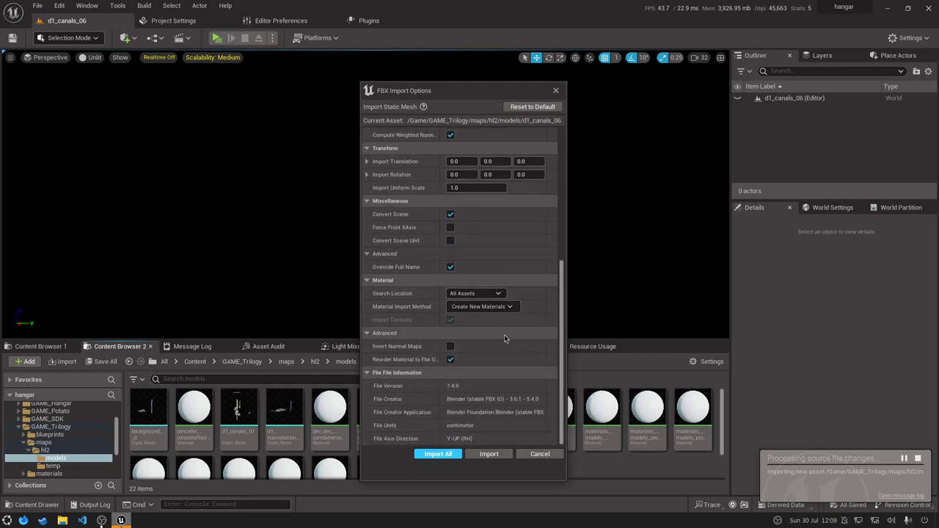
# - Keep Material Import Method on Create New Materials and import the mesh
pyautogui.click(499, 306)
pyautogui.click(506, 302)
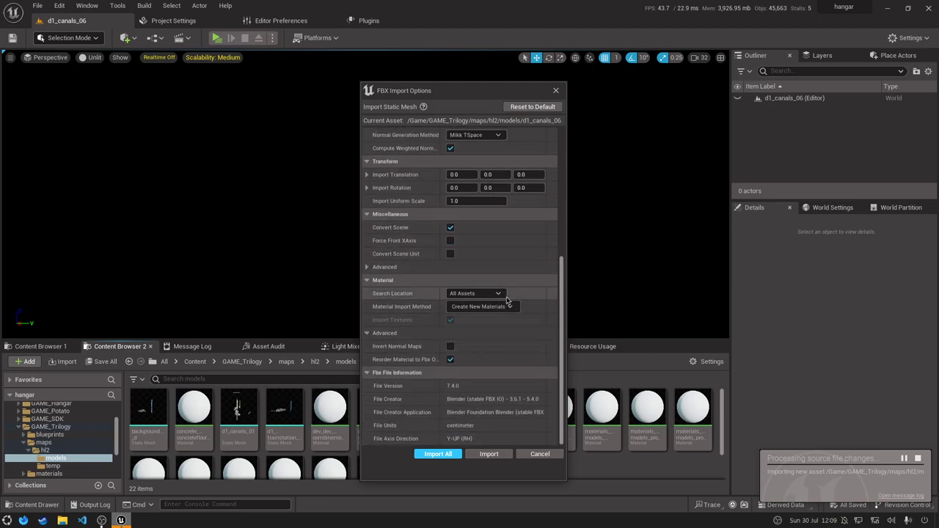
pyautogui.click(513, 270)
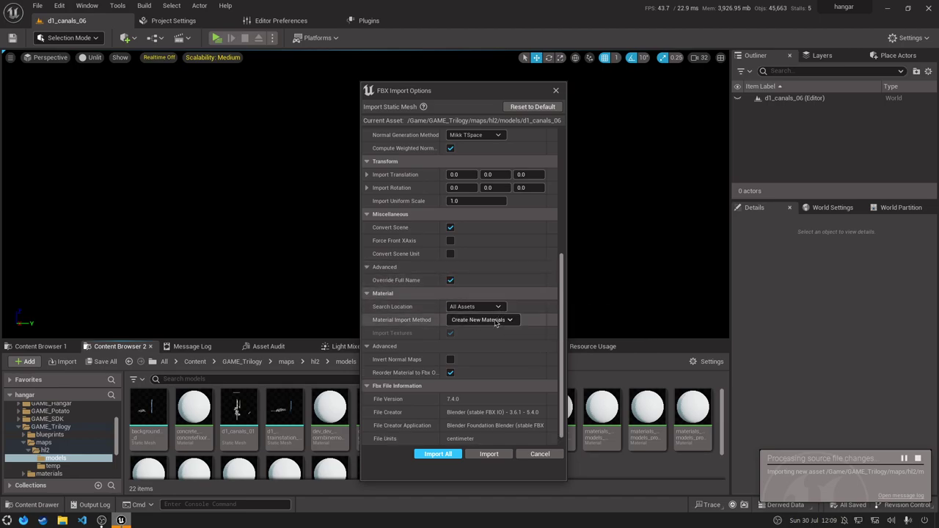
pyautogui.click(495, 323)
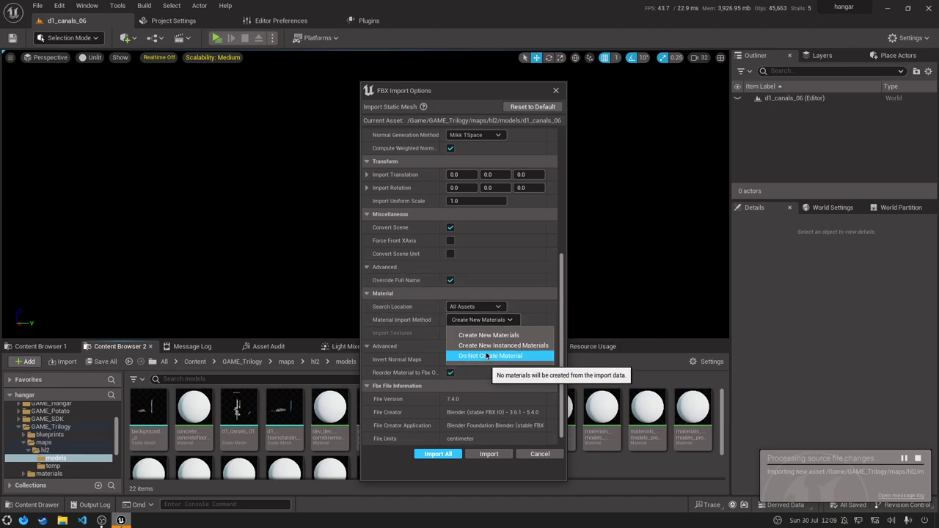
pyautogui.click(403, 323)
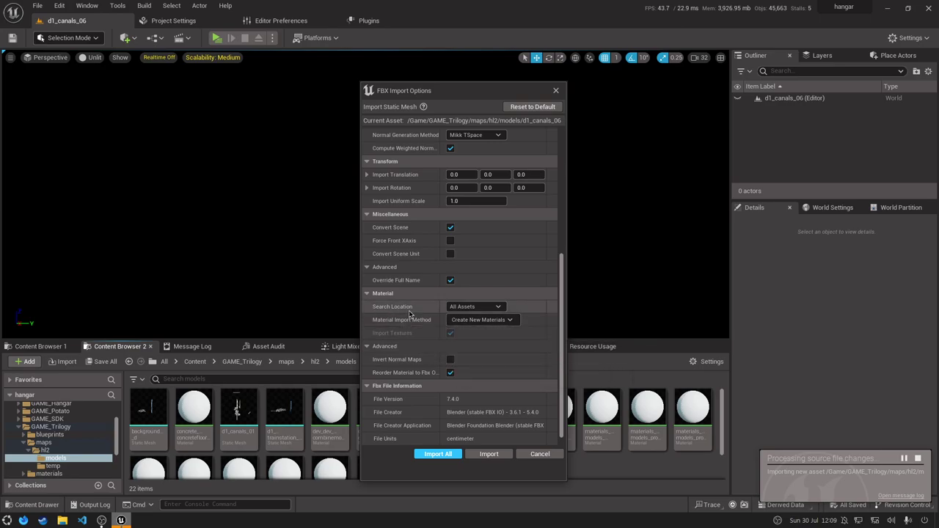
pyautogui.click(491, 456)
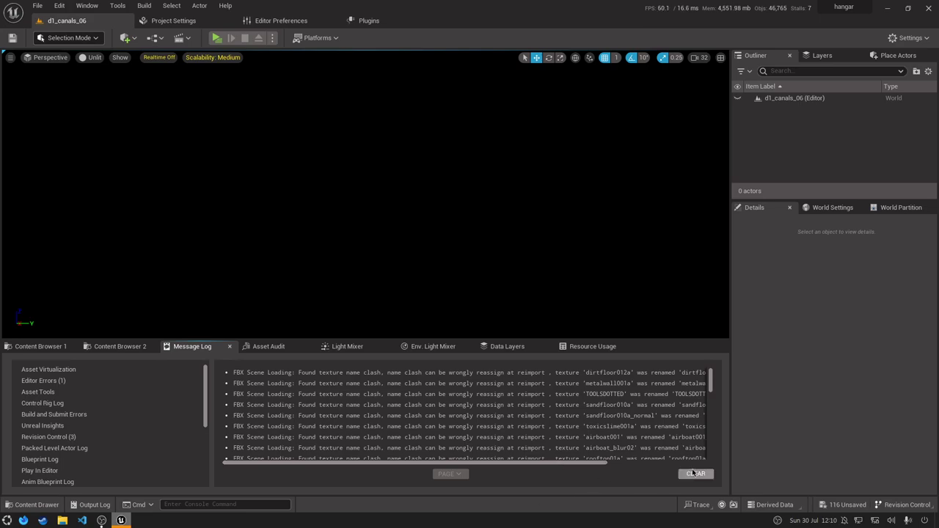
# - Scroll through the texture name-clash warnings in the Message Log and clear them
pyautogui.moveTo(596, 464); pyautogui.dragTo(599, 464)
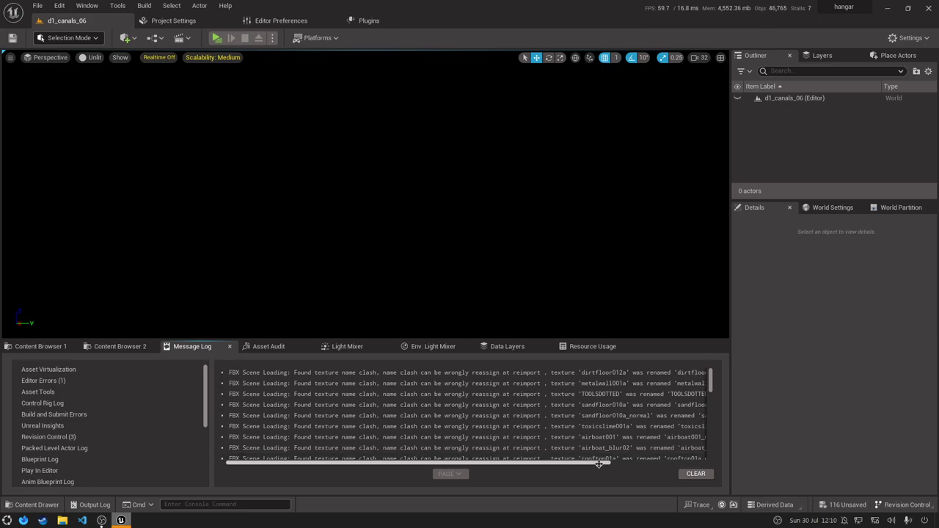
pyautogui.moveTo(656, 463); pyautogui.dragTo(678, 468)
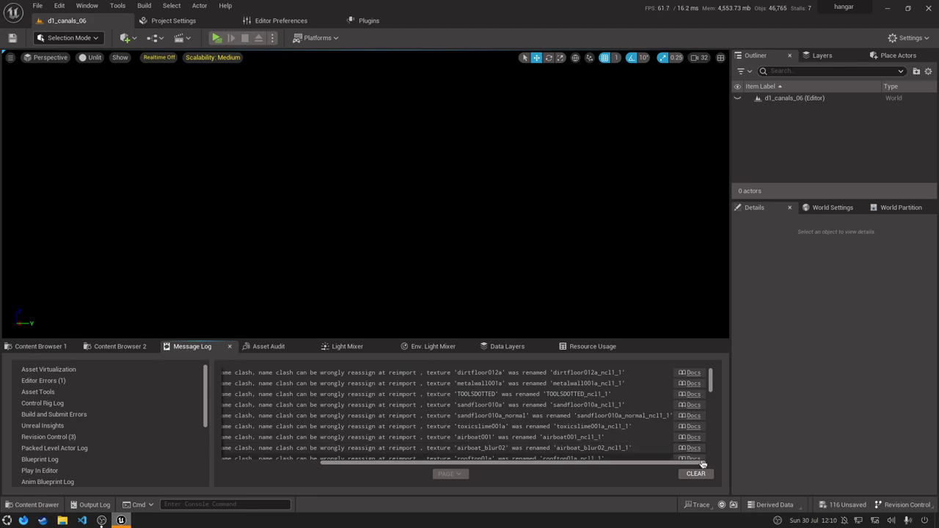
pyautogui.click(694, 474)
# - Filter the hl2 models folder to Static Mesh, leaving four meshes including d1_canals_06
pyautogui.click(46, 346)
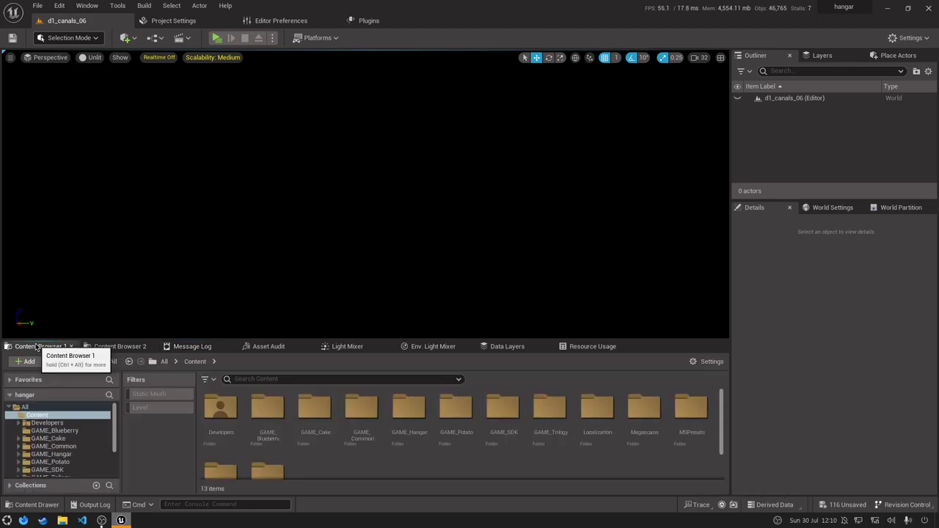
pyautogui.click(108, 346)
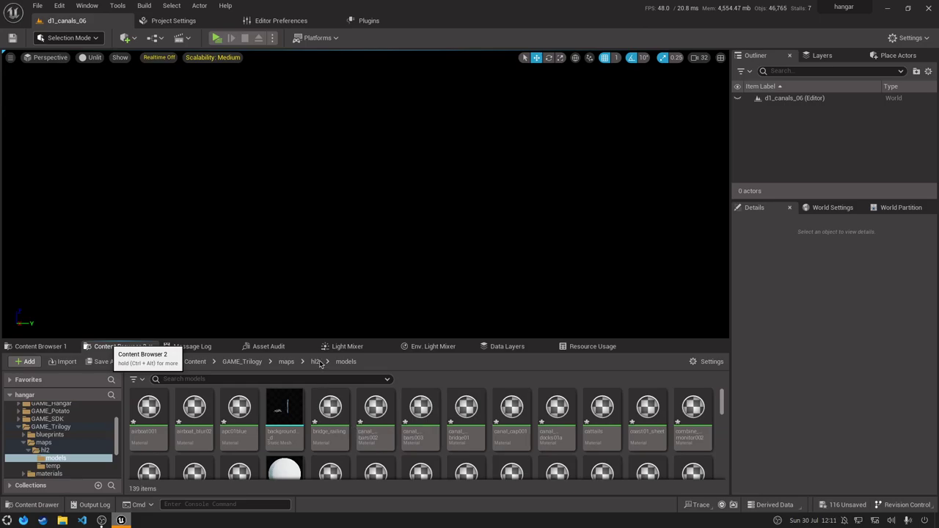
pyautogui.click(135, 380)
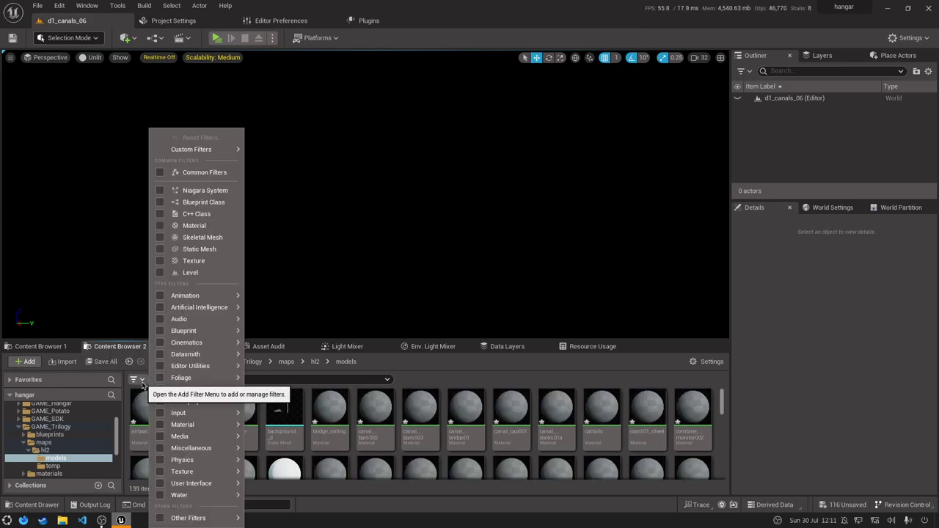
pyautogui.click(160, 249)
pyautogui.click(461, 460)
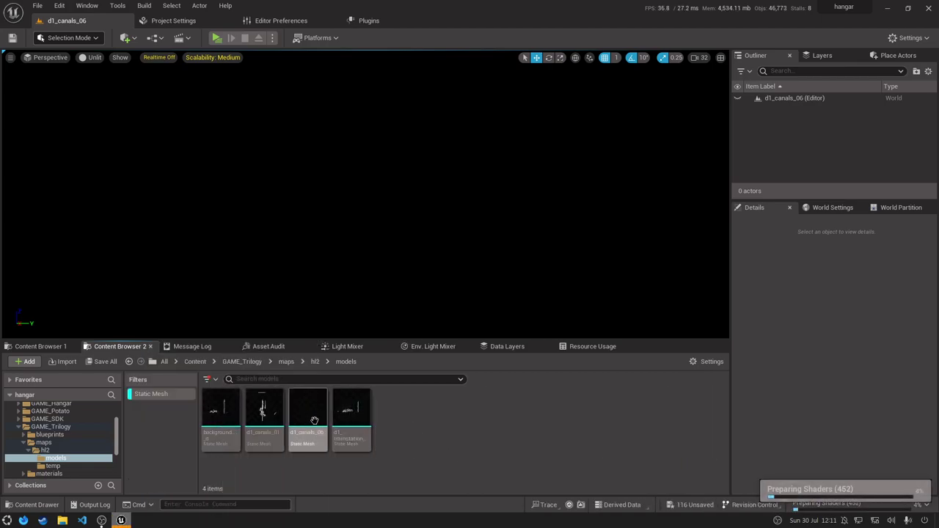
pyautogui.moveTo(312, 420)
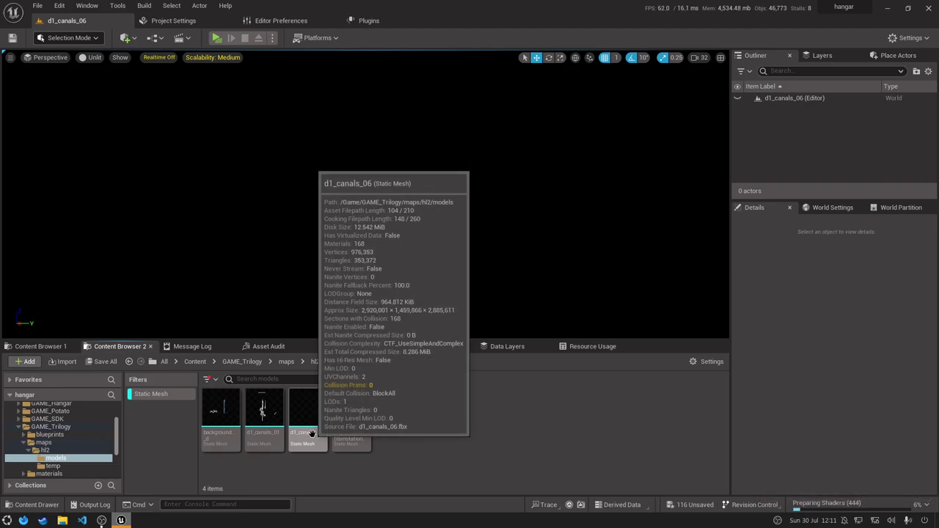
# - Drop d1_canals_06 into the level at location 0,0,0 with 0.025 scale
pyautogui.moveTo(312, 420); pyautogui.dragTo(447, 292)
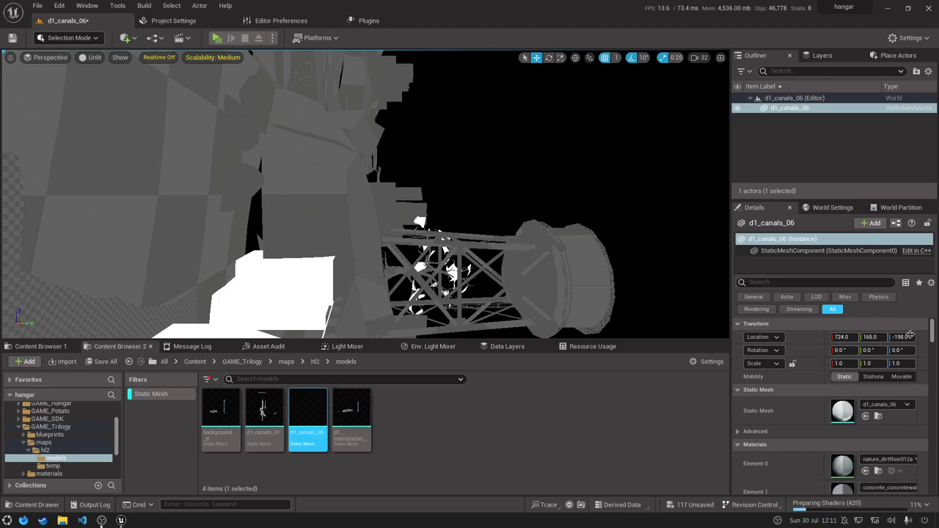
pyautogui.click(851, 337)
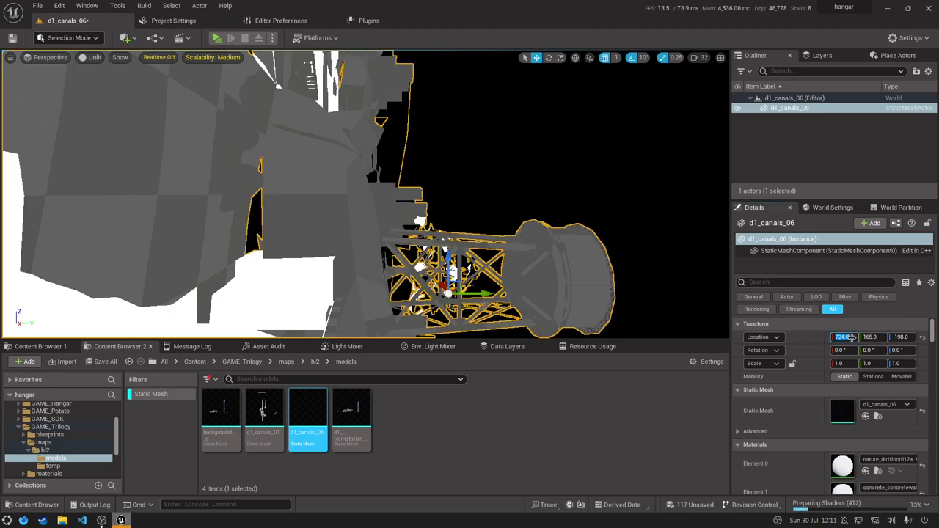
pyautogui.press('Return')
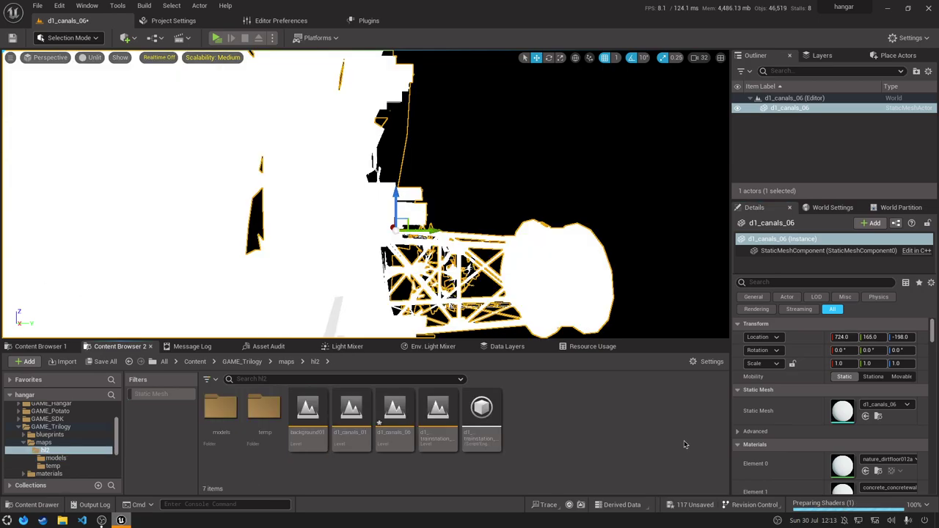
pyautogui.click(870, 337)
pyautogui.write('0')
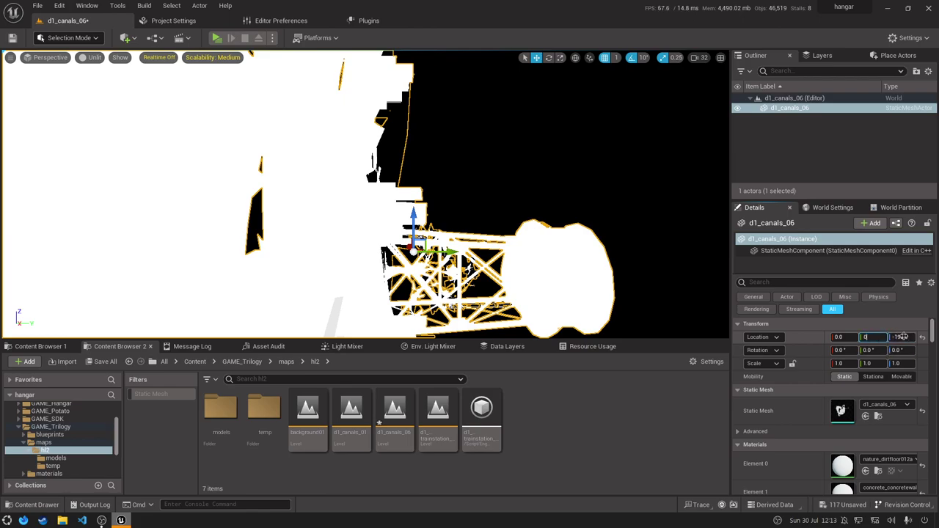
pyautogui.click(904, 337)
pyautogui.write('0')
pyautogui.press('Return')
pyautogui.write('0.025')
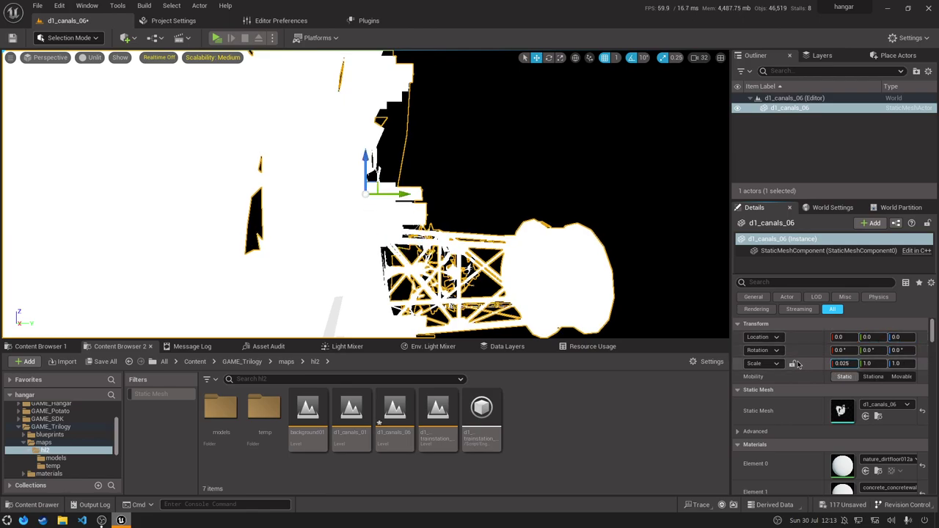
pyautogui.write('0.025')
pyautogui.press('Return')
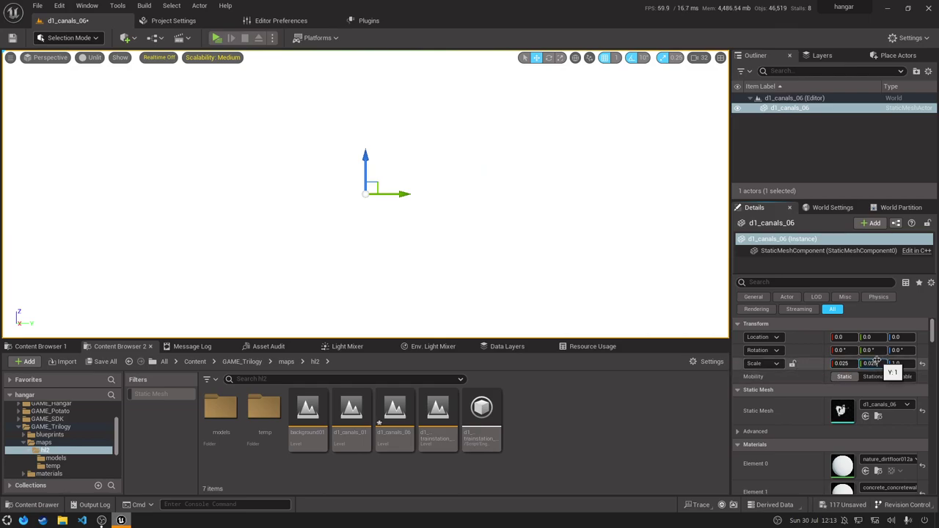
pyautogui.press('Return')
pyautogui.write('0.025')
pyautogui.press('Return')
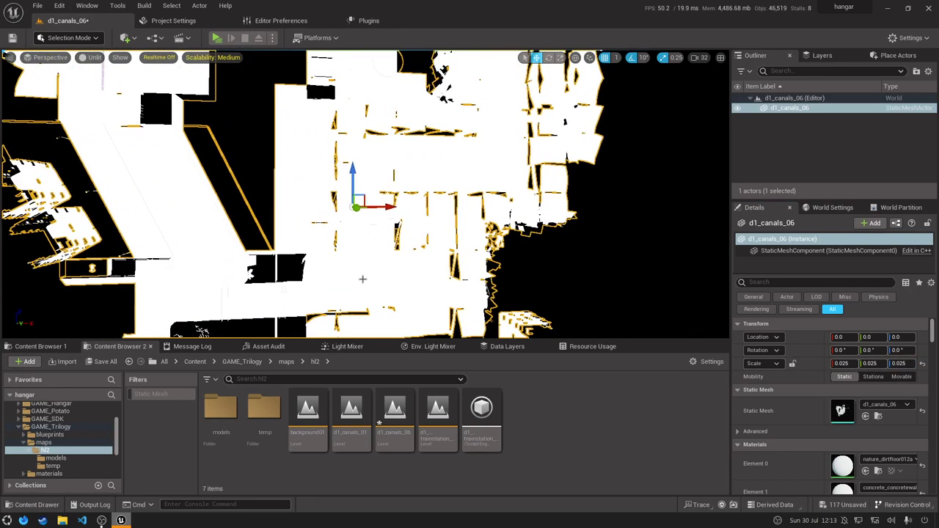
# - Rotate the mesh -90° on X and save the level
pyautogui.click(837, 350)
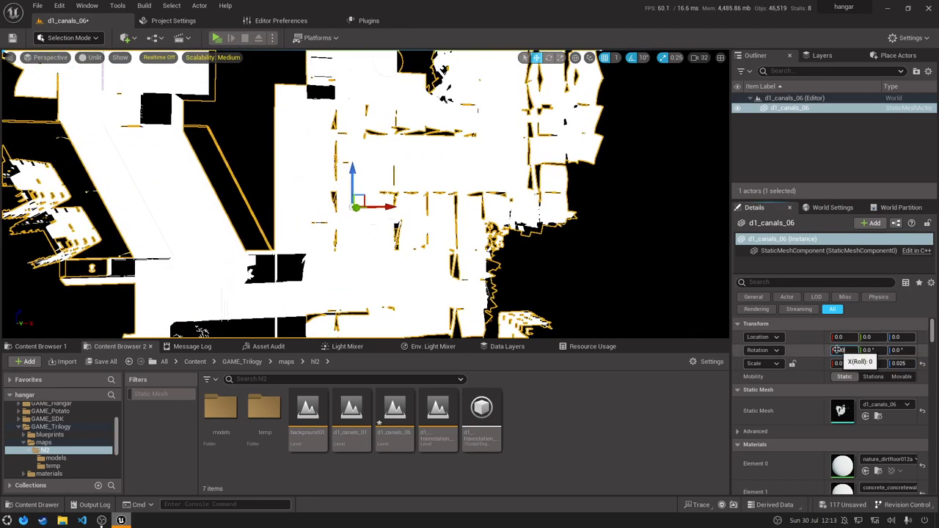
pyautogui.write('180')
pyautogui.press('Return')
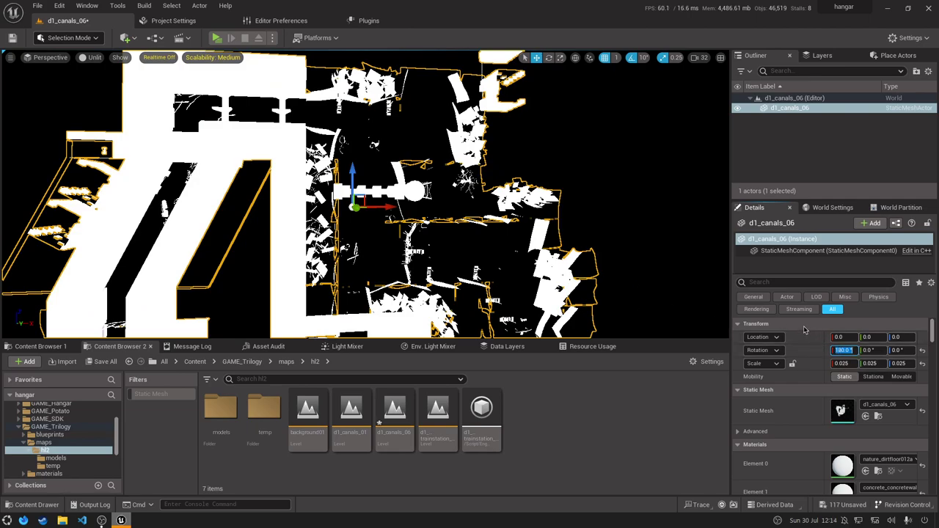
pyautogui.write('90')
pyautogui.press('Return')
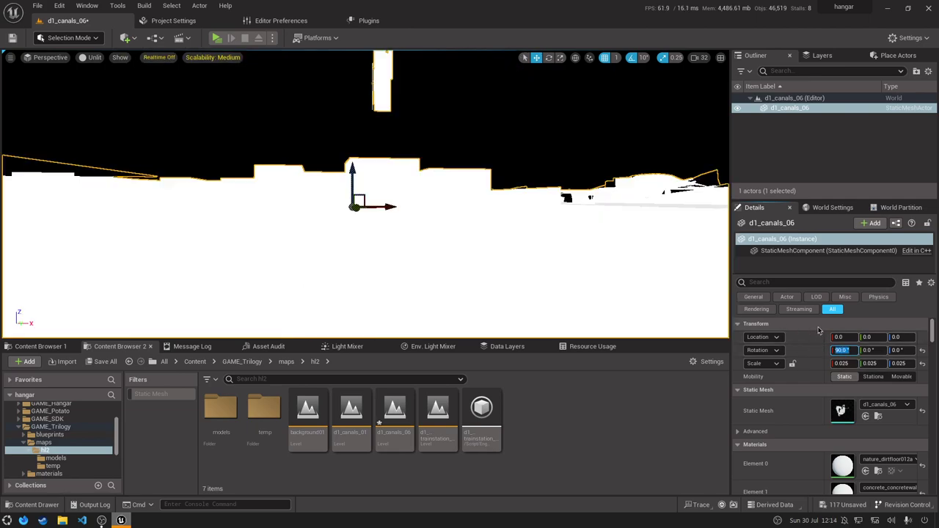
pyautogui.moveTo(526, 253); pyautogui.dragTo(526, 254, button='right')
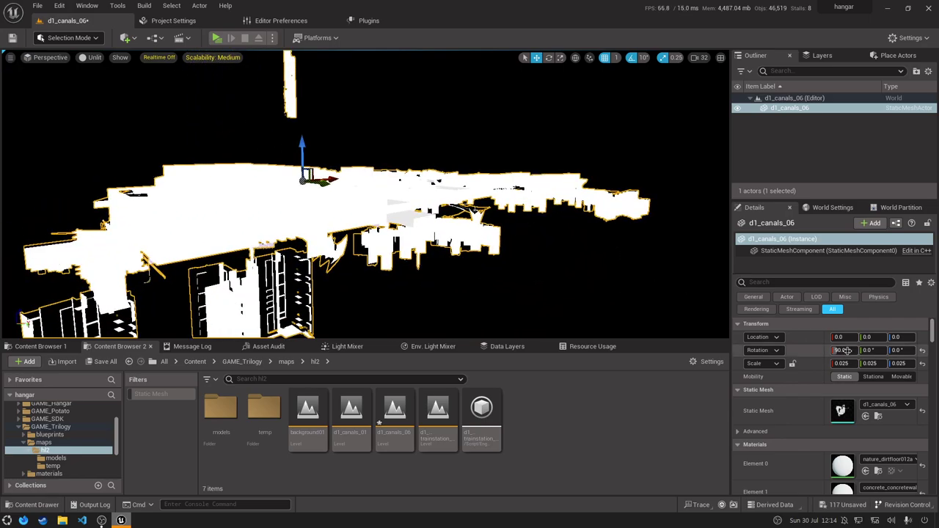
pyautogui.write('-90')
pyautogui.press('Return')
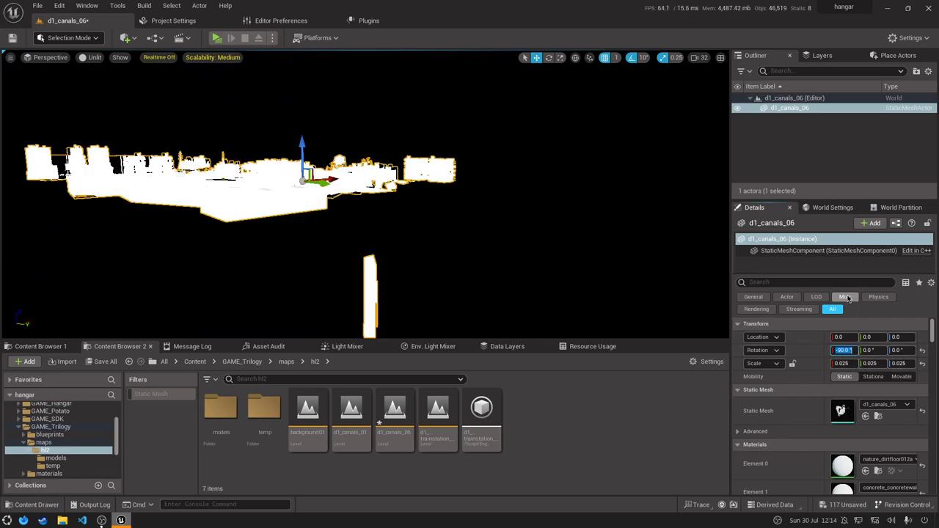
pyautogui.moveTo(440, 220); pyautogui.dragTo(440, 220, button='right')
pyautogui.hotkey('ctrl', 's')
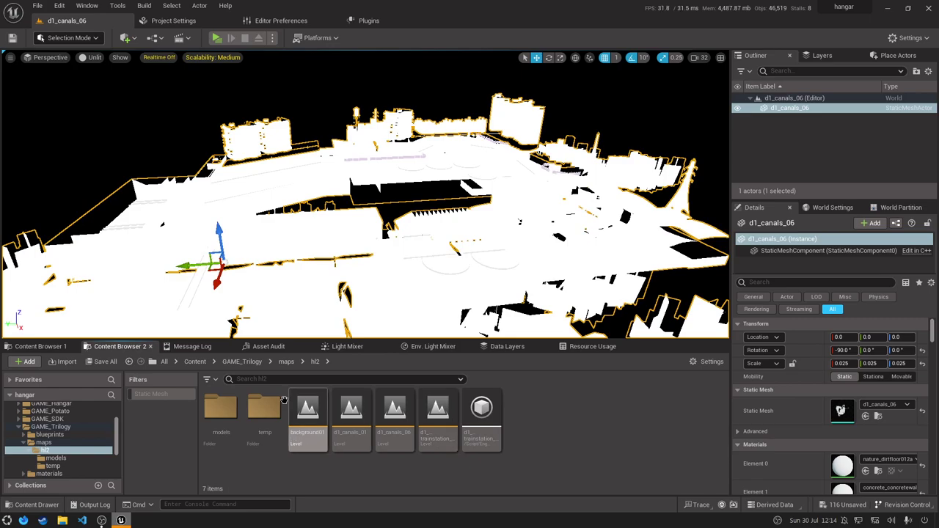
pyautogui.click(169, 399)
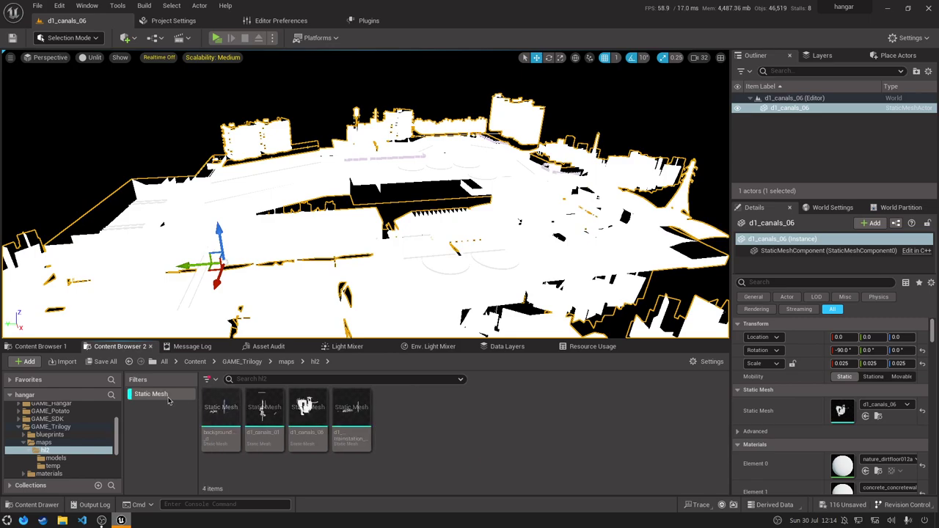
# - Open d1_canals_06 in the static mesh editor and fly the camera out over the whole map
pyautogui.doubleClick(321, 424)
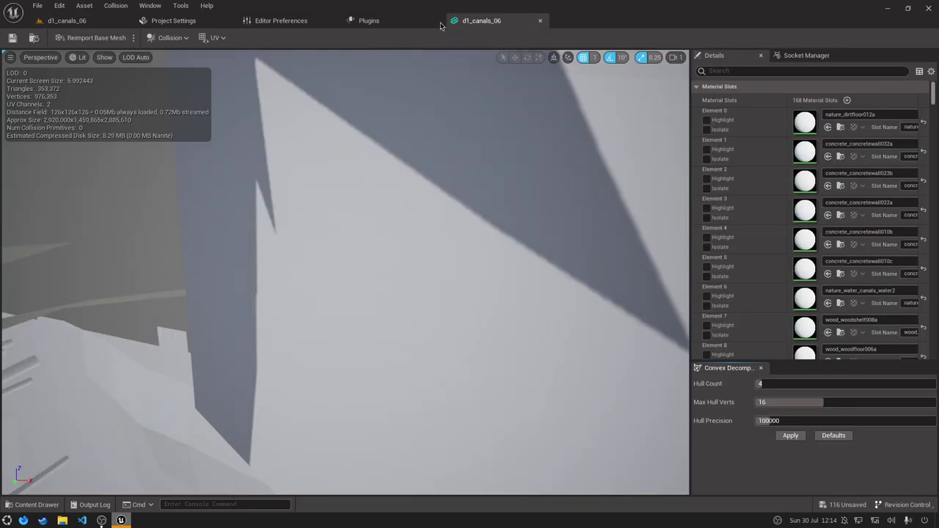
pyautogui.click(436, 20)
pyautogui.scroll(-2, 352, 174)
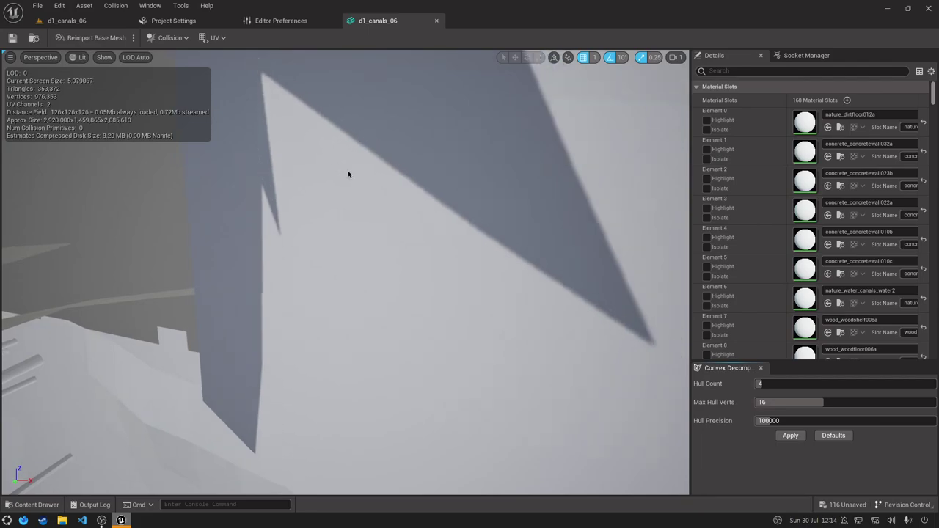
pyautogui.moveTo(347, 175); pyautogui.dragTo(411, 183)
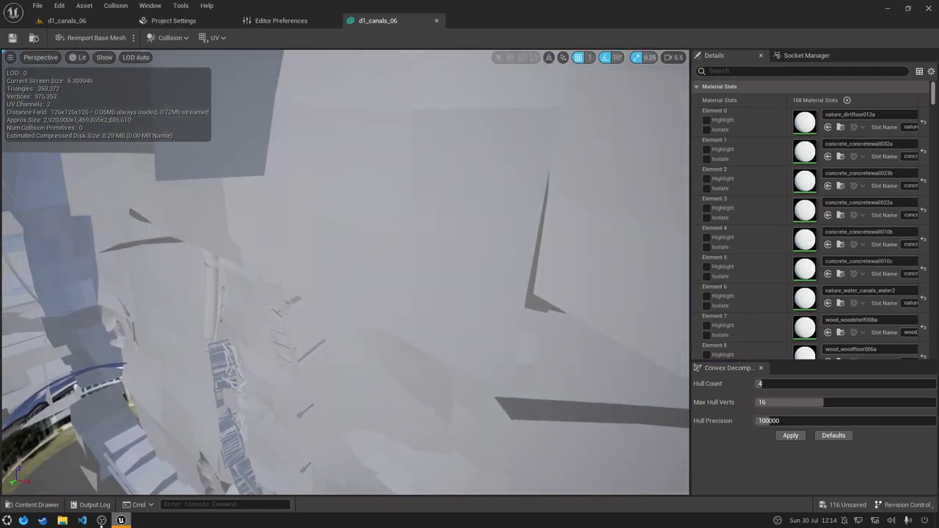
pyautogui.moveTo(411, 183)
pyautogui.mouseDown()
pyautogui.moveTo(631, 257)
pyautogui.moveTo(543, 218)
pyautogui.moveTo(553, 229)
pyautogui.moveTo(581, 242)
pyautogui.moveTo(520, 189)
pyautogui.moveTo(410, 54)
pyautogui.moveTo(352, 53)
pyautogui.mouseUp()
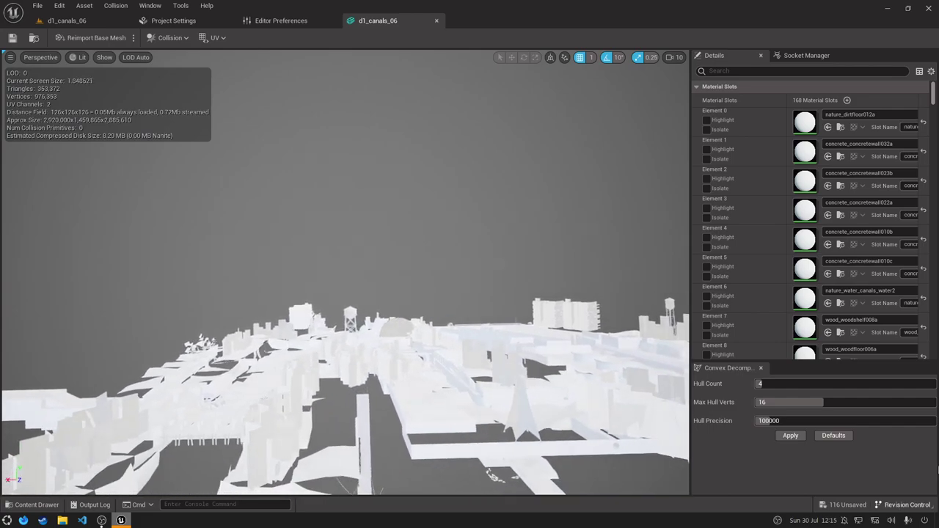
# - Assign textured materials to Element 1 (concretewall032a), Element 2 and the concretefloor006a slot
pyautogui.click(908, 156)
pyautogui.click(901, 146)
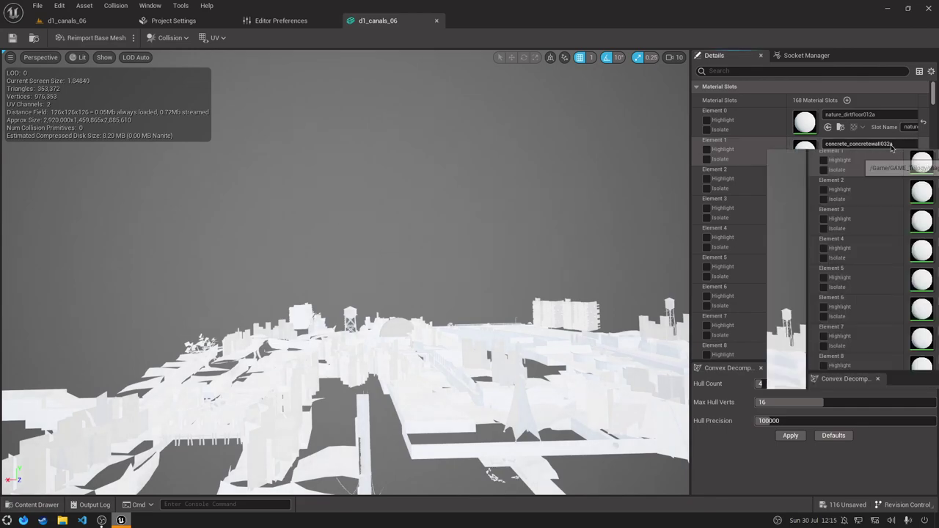
pyautogui.write('concretewall032a')
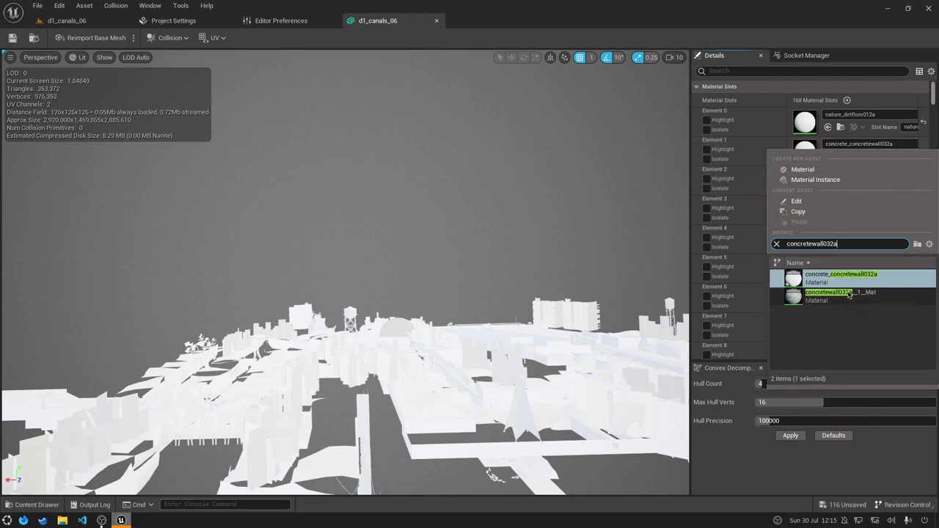
pyautogui.click(844, 283)
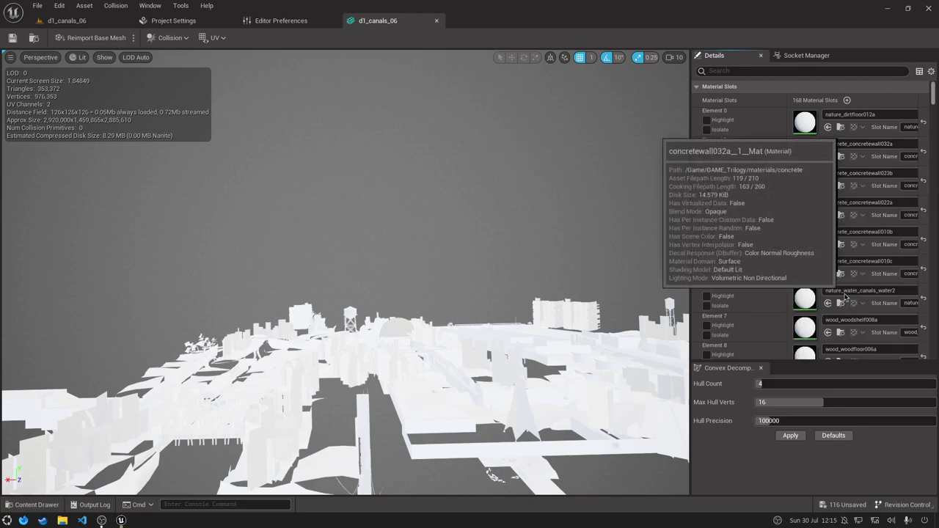
pyautogui.click(884, 179)
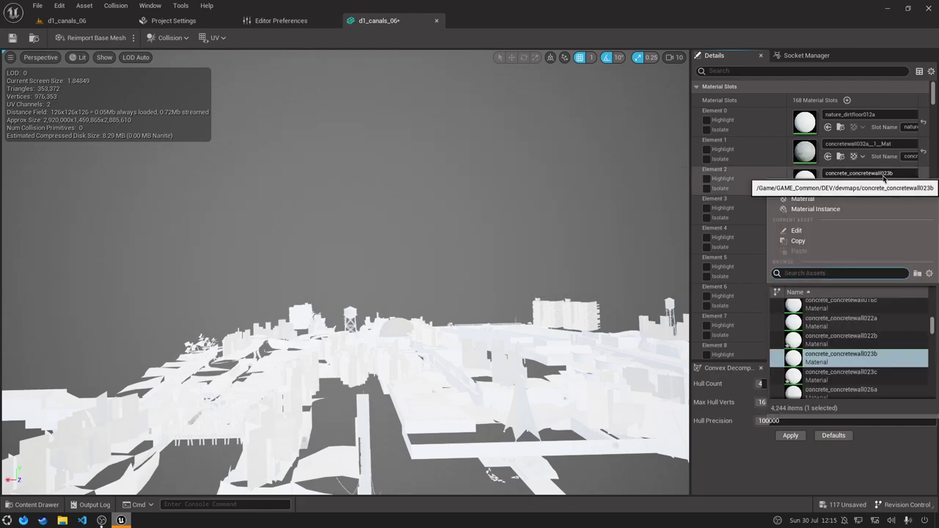
pyautogui.click(844, 360)
pyautogui.scroll(-5, 780, 247)
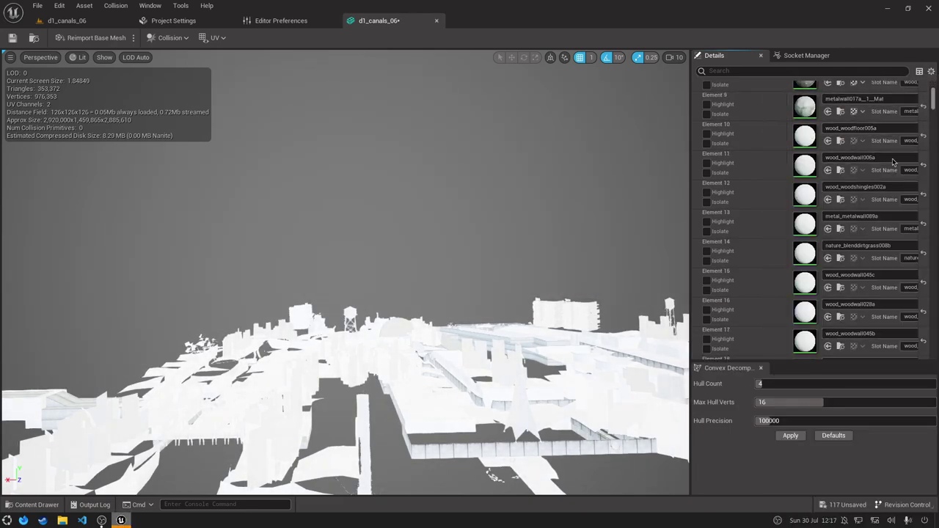
pyautogui.scroll(-5, 873, 293)
pyautogui.click(894, 292)
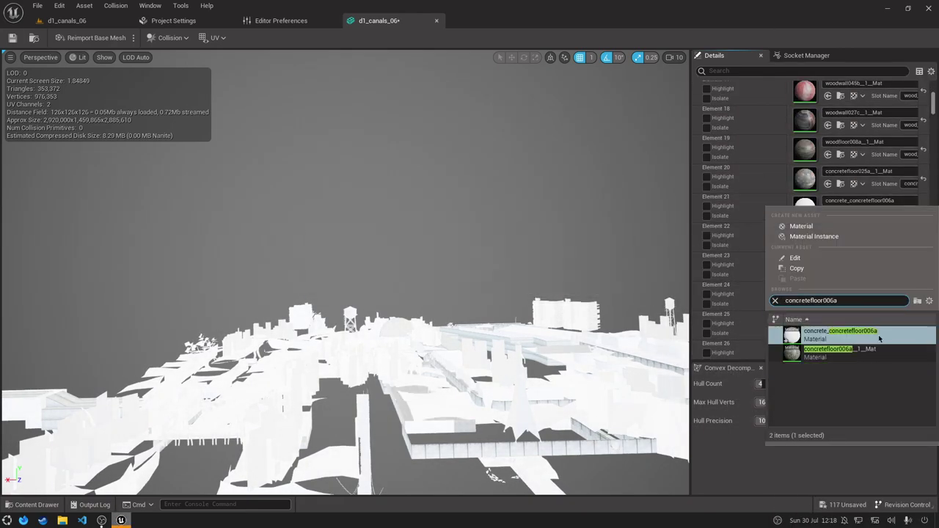
pyautogui.click(894, 248)
# - Swap further slots, including Element 65 and Element 102, to their textured _Mat materials
pyautogui.click(850, 430)
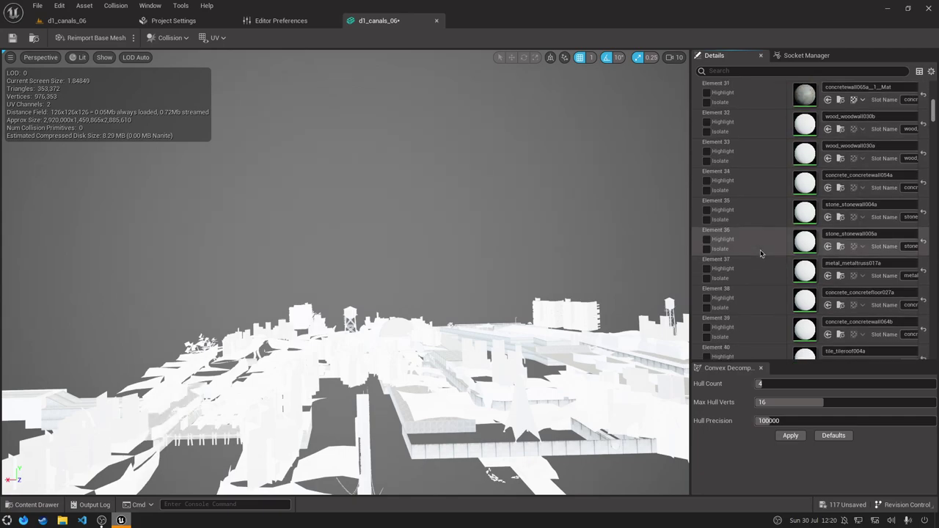
pyautogui.scroll(-5, 882, 210)
pyautogui.click(883, 211)
pyautogui.scroll(-6, 906, 176)
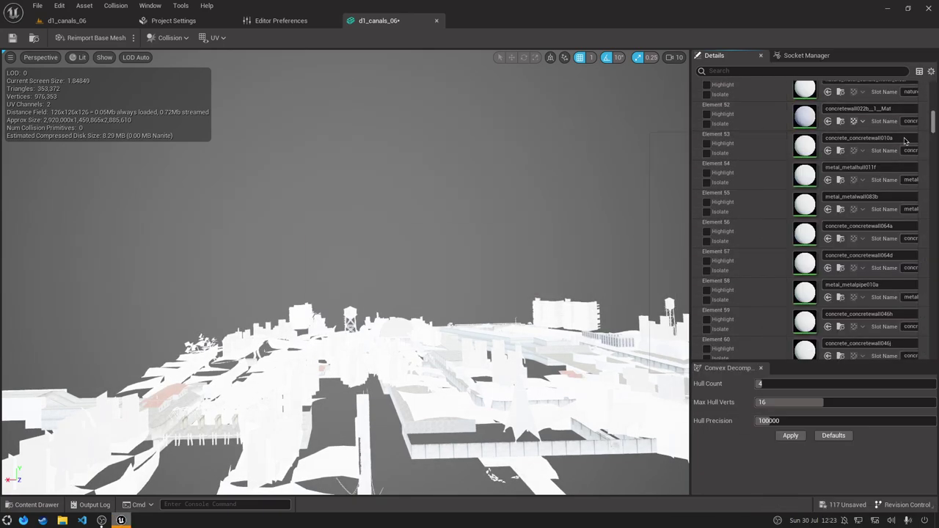
pyautogui.press('Return')
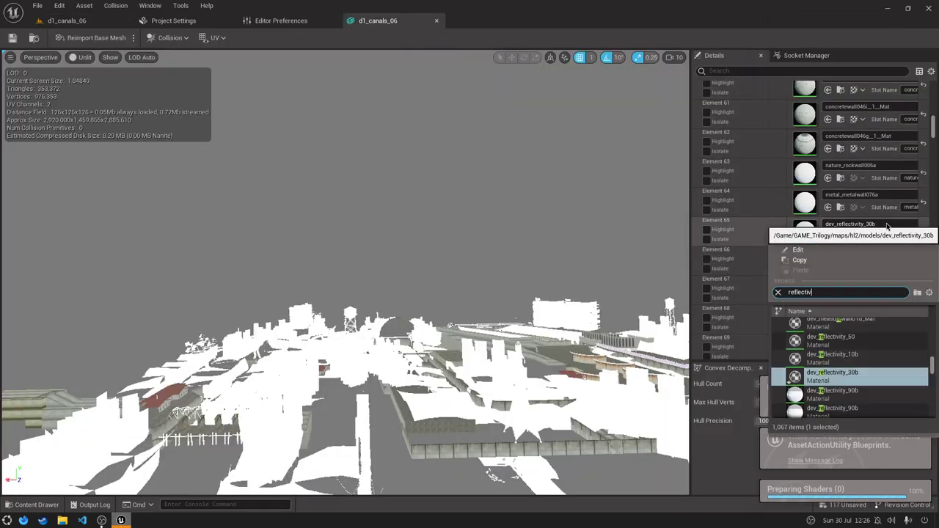
pyautogui.press('Return')
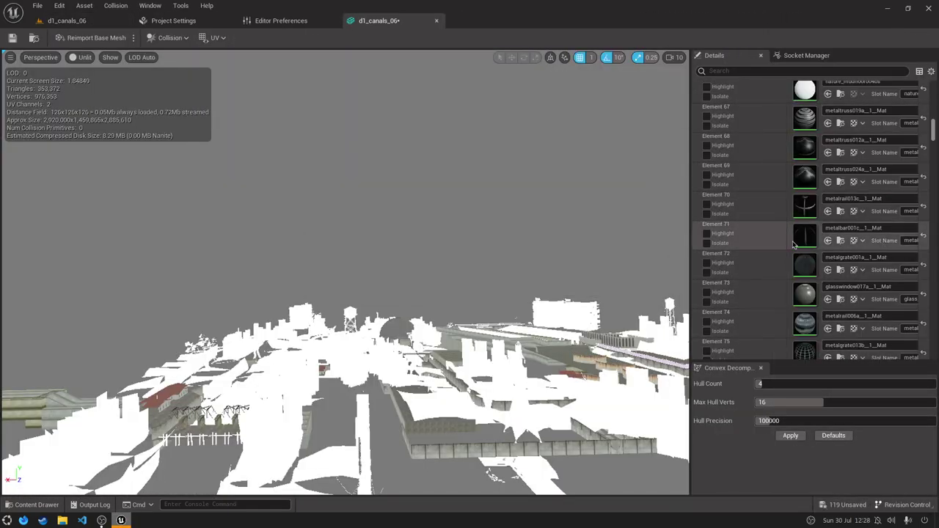
pyautogui.scroll(-10, 884, 176)
pyautogui.scroll(-10, 883, 158)
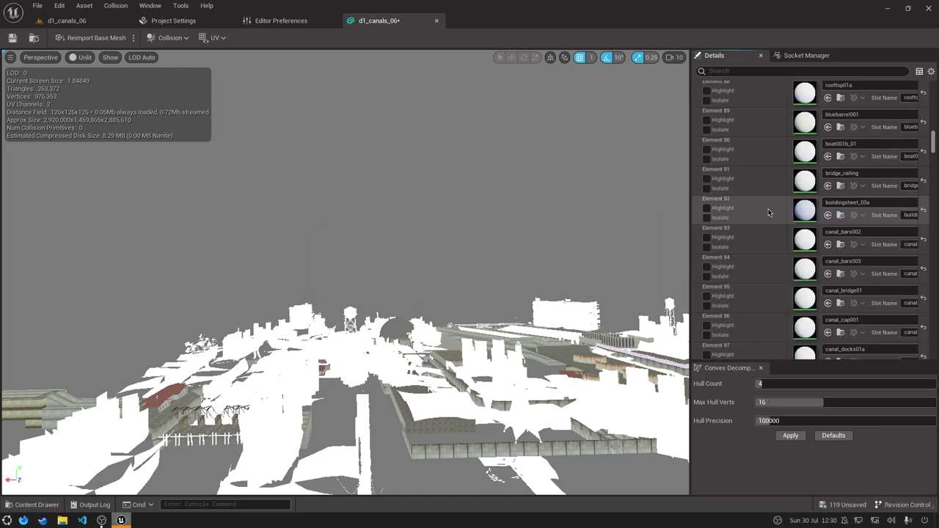
pyautogui.click(873, 167)
pyautogui.press('Escape')
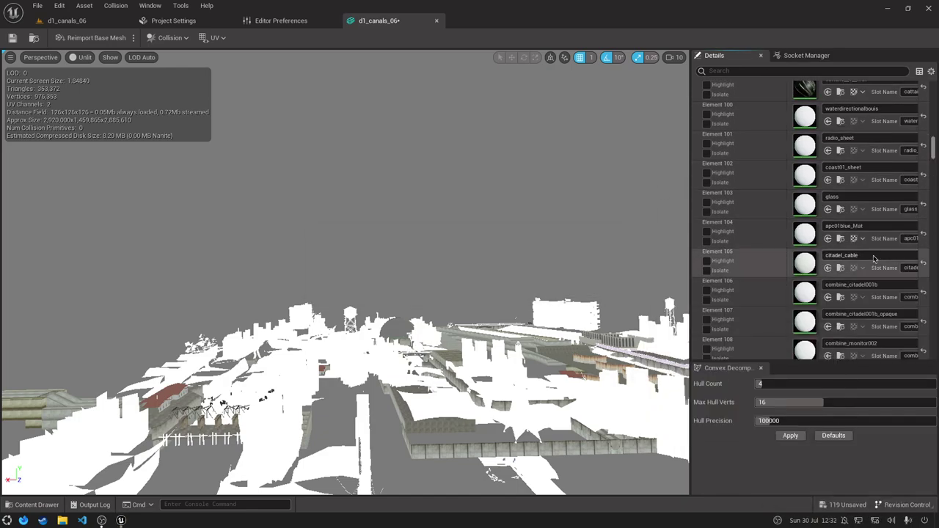
# - Continue swapping slots such as cagebulb01 and winch01 to textured materials
pyautogui.click(873, 220)
pyautogui.scroll(-5, 889, 267)
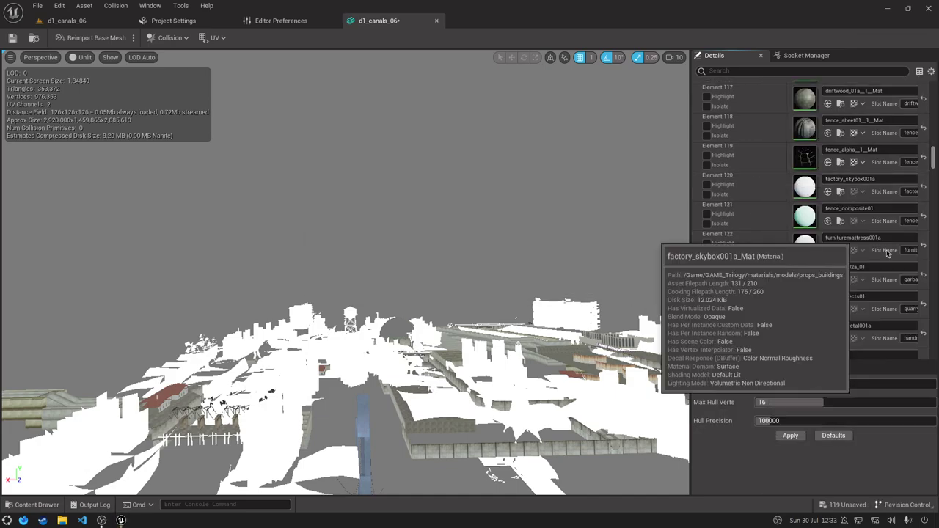
pyautogui.click(873, 213)
pyautogui.scroll(-5, 880, 242)
pyautogui.click(867, 265)
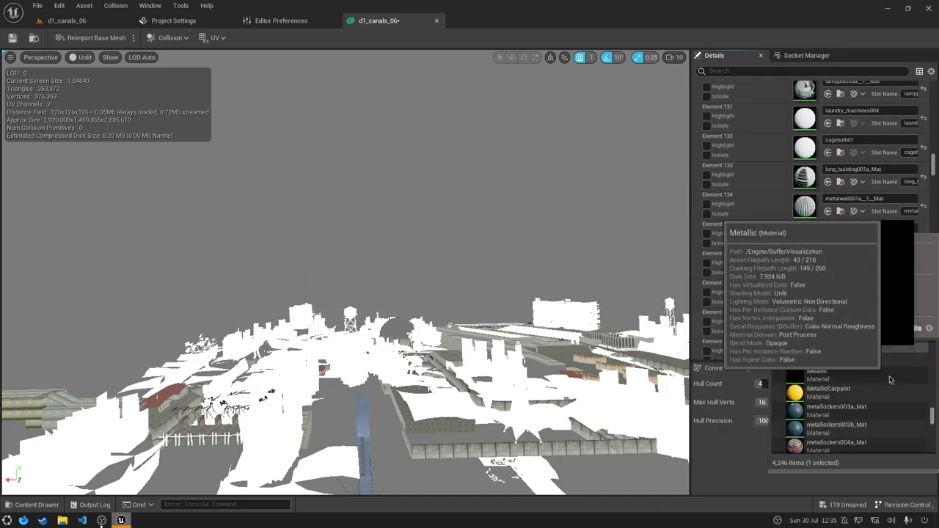
pyautogui.press('Escape')
pyautogui.scroll(-6, 888, 221)
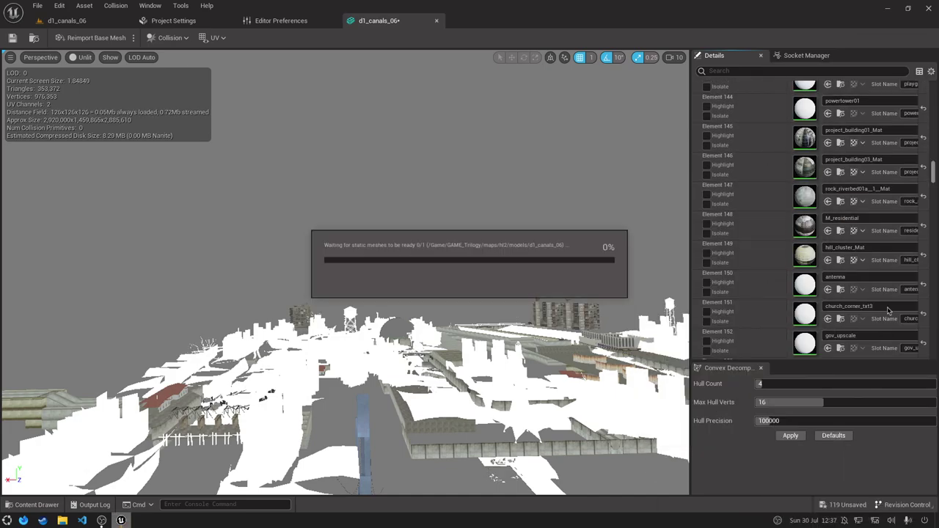
pyautogui.scroll(-3, 880, 220)
pyautogui.click(854, 225)
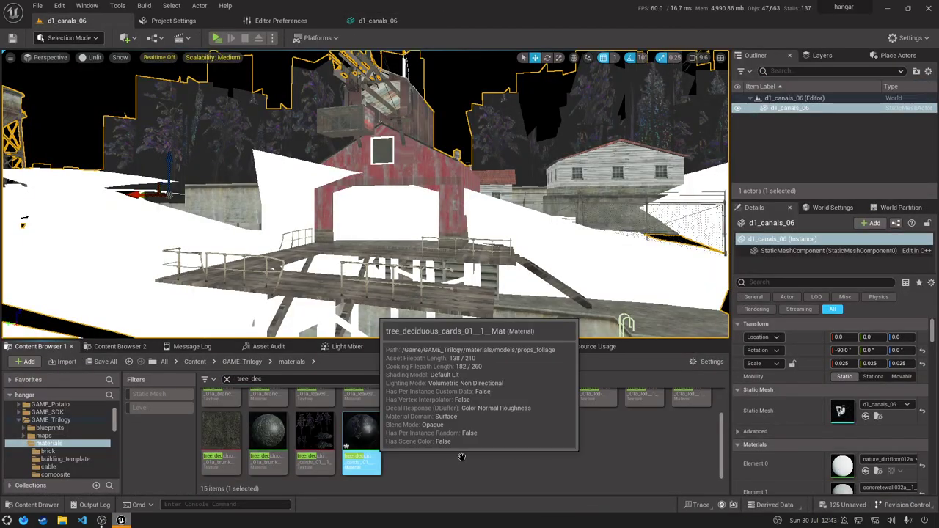
# - Open the tree_deciduous_cards material from the Content Browser for editing
pyautogui.doubleClick(361, 441)
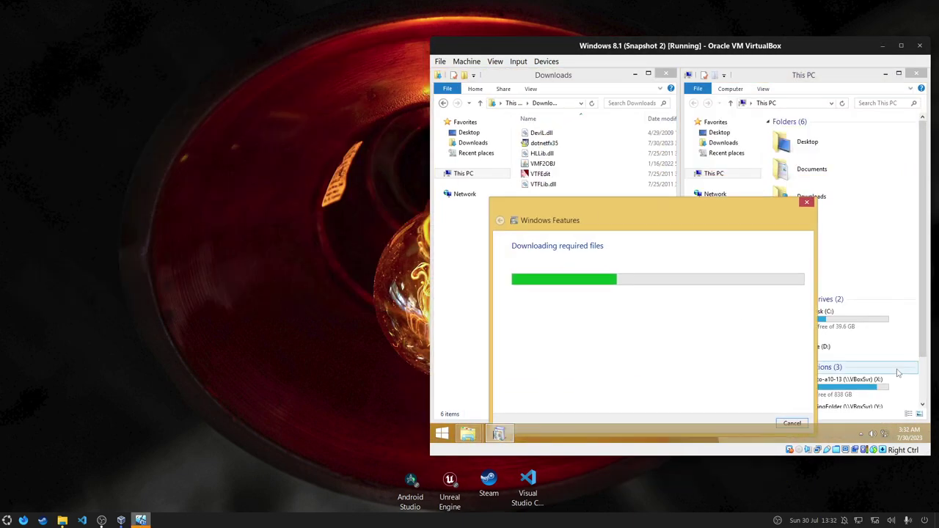
# - Move the Windows Features progress window aside in the Windows 8.1 guest
pyautogui.moveTo(686, 206); pyautogui.dragTo(794, 186)
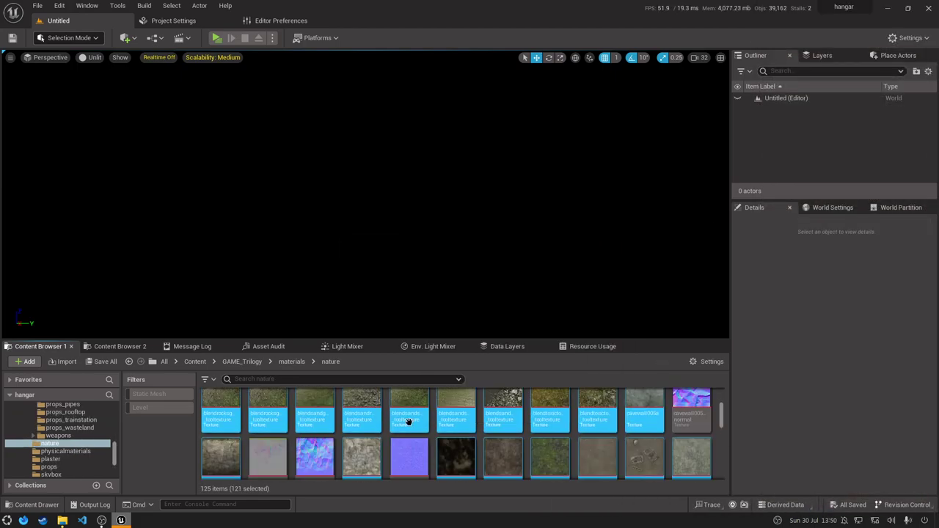
# - Save all the newly created material assets with Ctrl+Shift+S
pyautogui.scroll(-3, 576, 429)
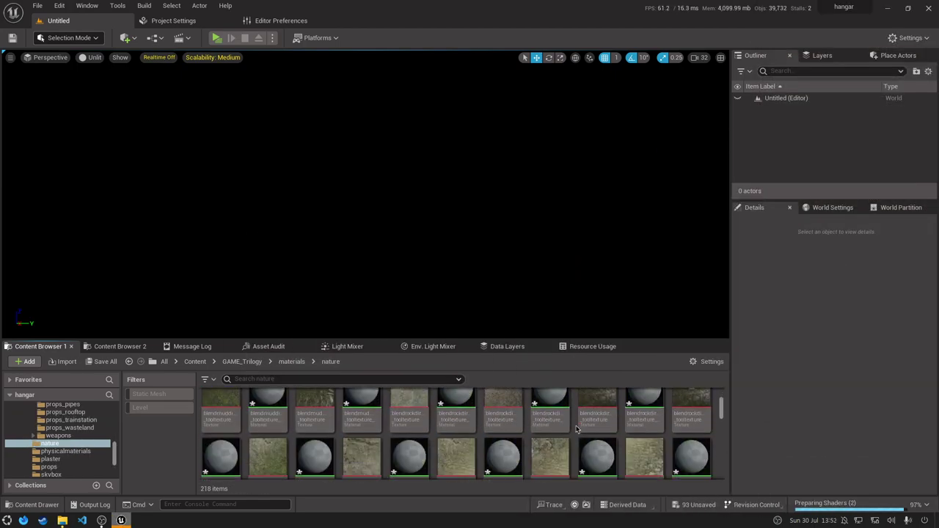
pyautogui.hotkey('ctrl', 'shift', 's')
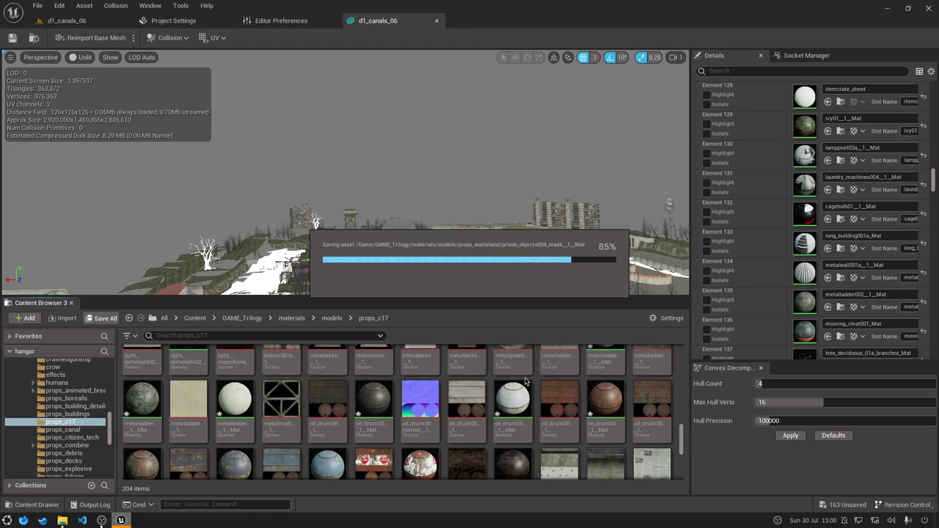
# - Locate the skybox textures folder and assign the sky material to a BP_SkyboxCube face
pyautogui.click(62, 520)
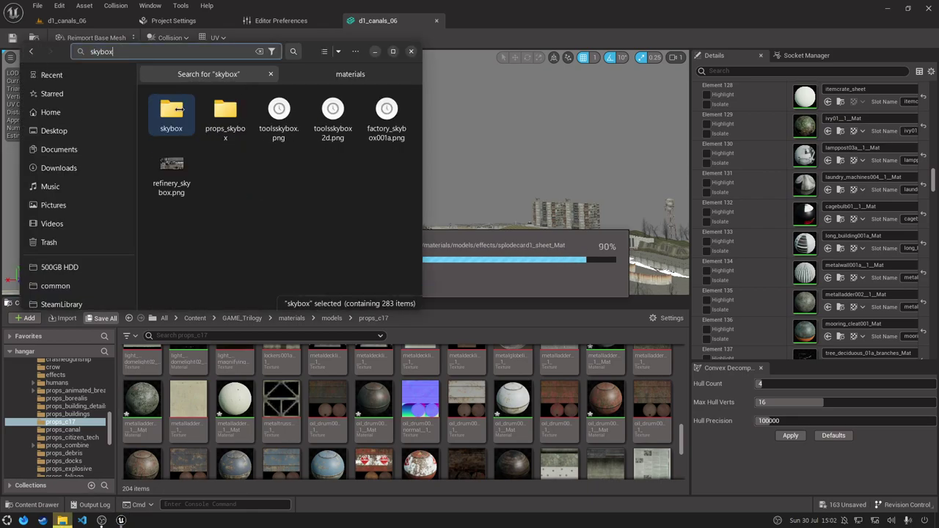
pyautogui.doubleClick(168, 109)
pyautogui.scroll(-5, 359, 106)
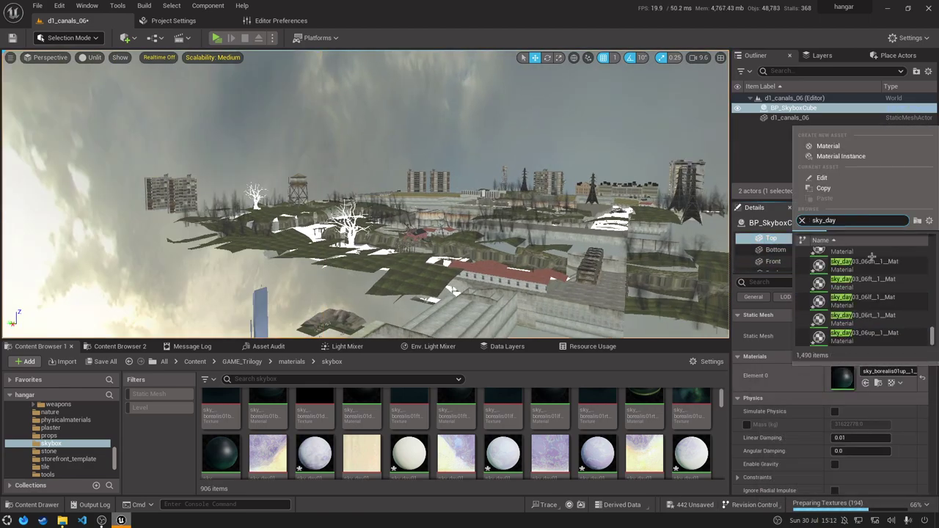
pyautogui.click(789, 109)
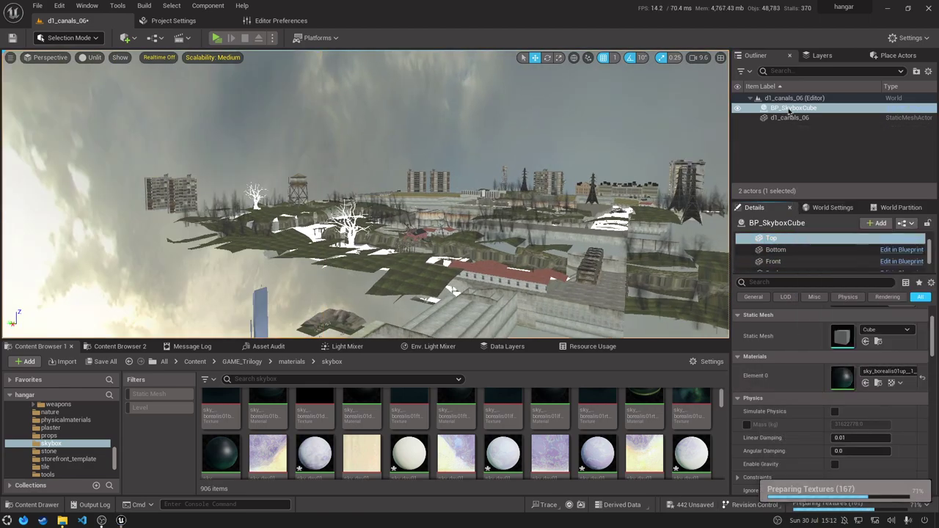
pyautogui.rightClick(62, 521)
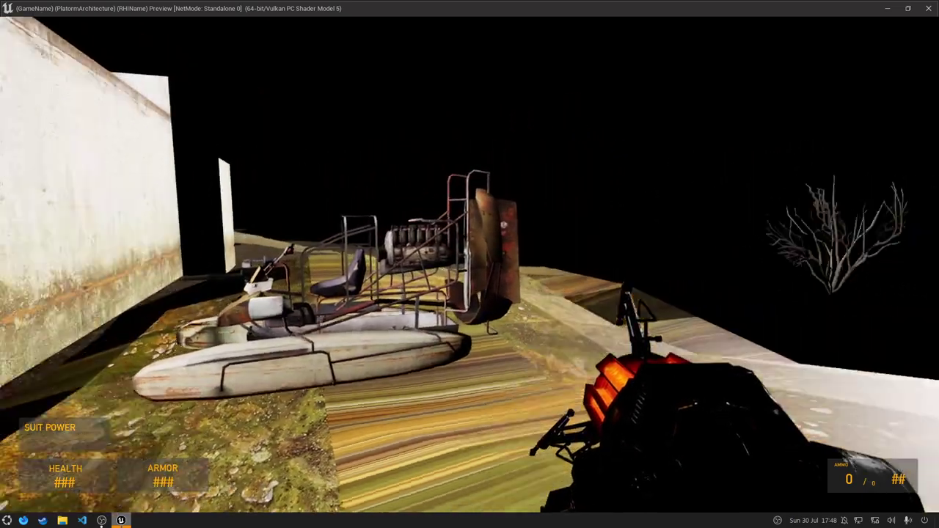
# - Walk down the striped ramp into the water channel, past the barrels toward the rocks
pyautogui.press('w')
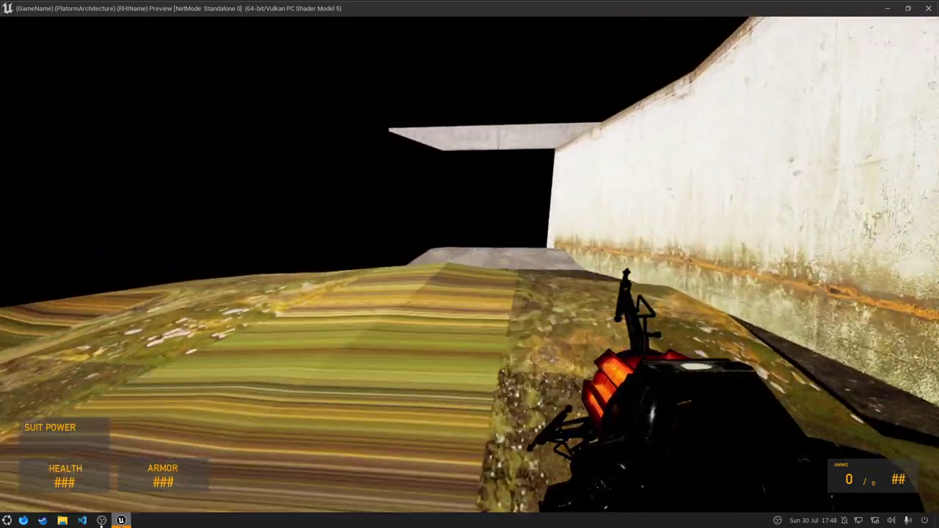
pyautogui.press('w')
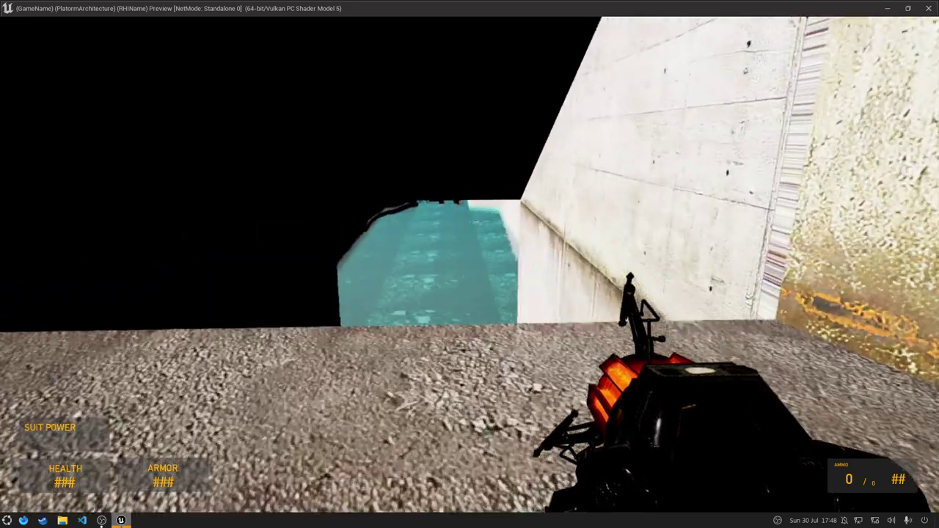
pyautogui.press('w')
pyautogui.press('w')
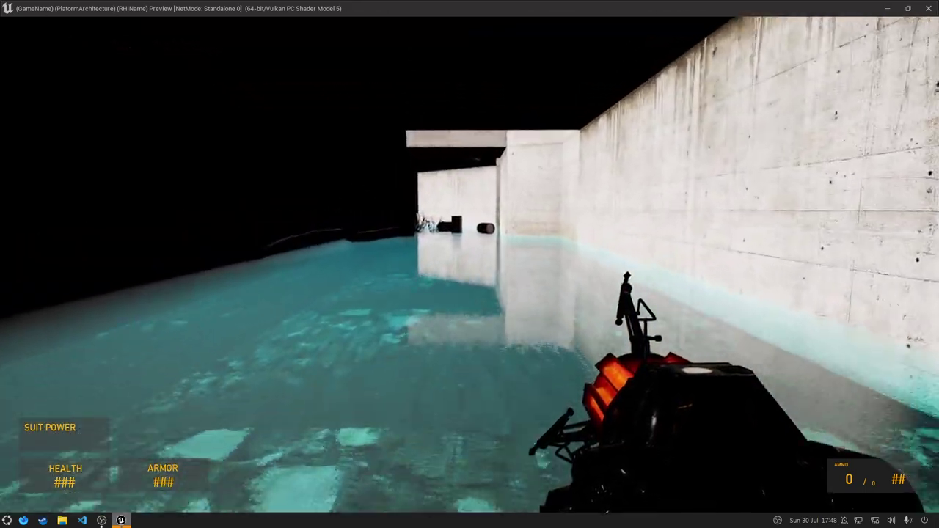
pyautogui.press('w')
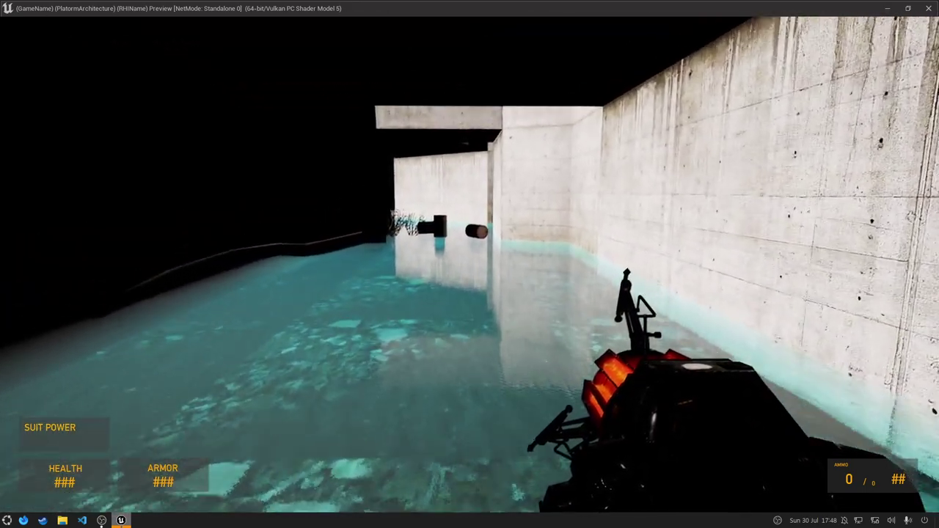
pyautogui.press('w')
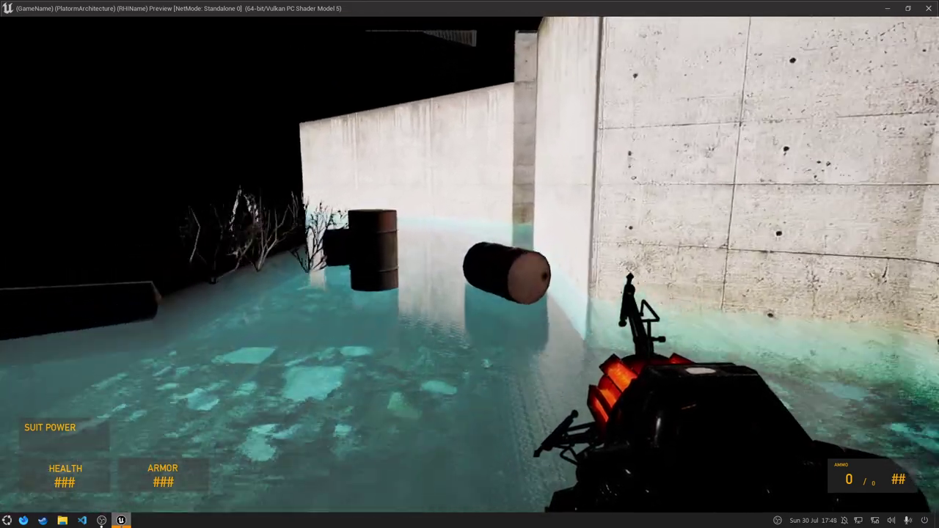
pyautogui.press('w')
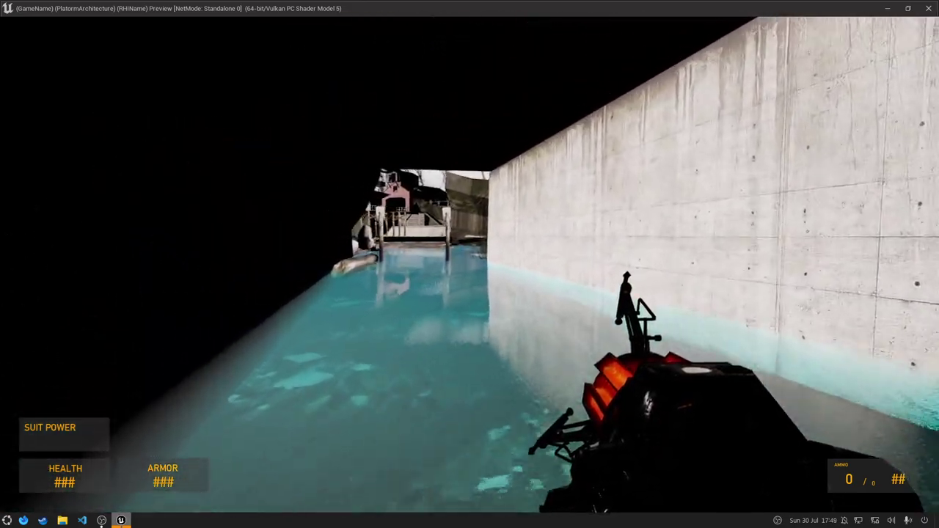
pyautogui.press('w')
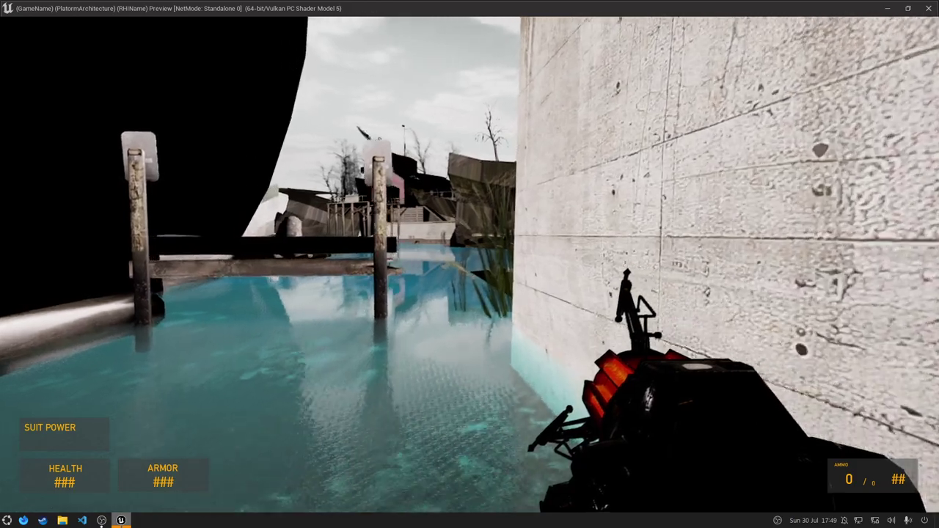
pyautogui.press('w')
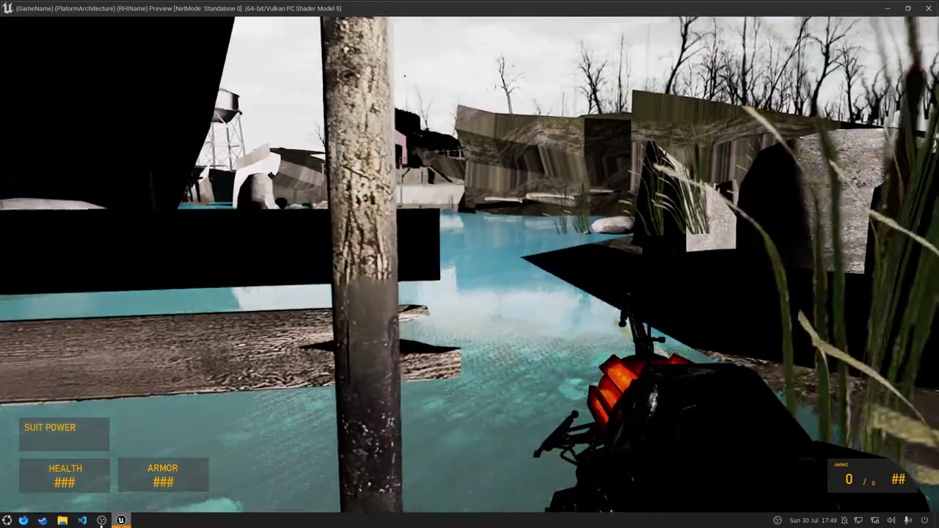
pyautogui.press('w')
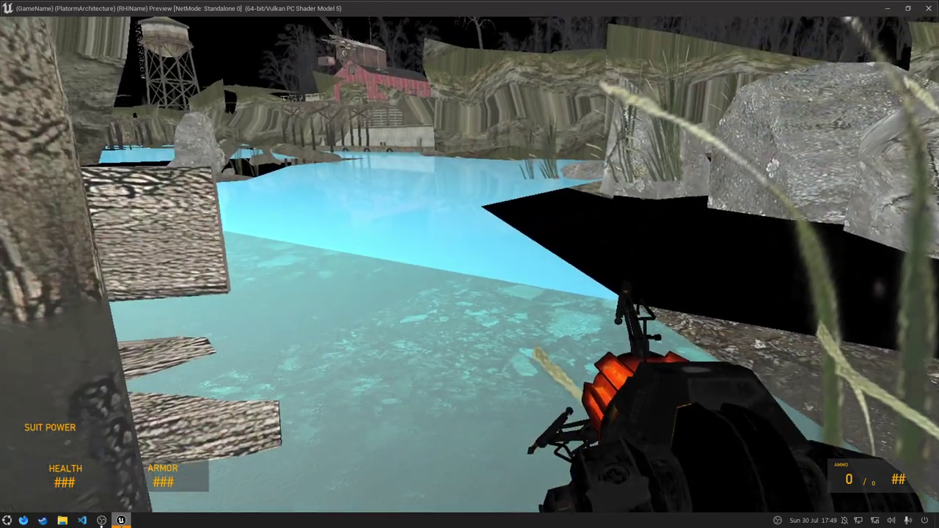
# - Cross toward the red barn and pier, climb the stone steps onto the barn deck
pyautogui.press('w')
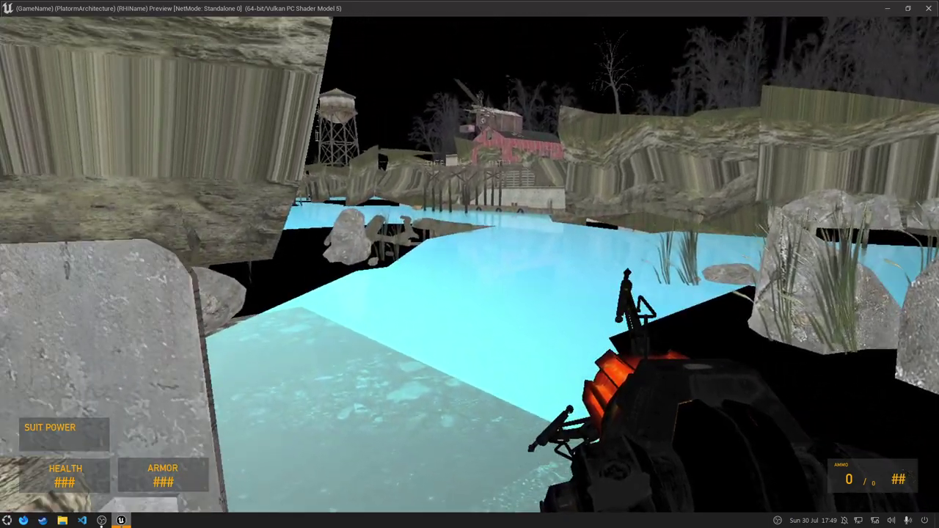
pyautogui.press('w')
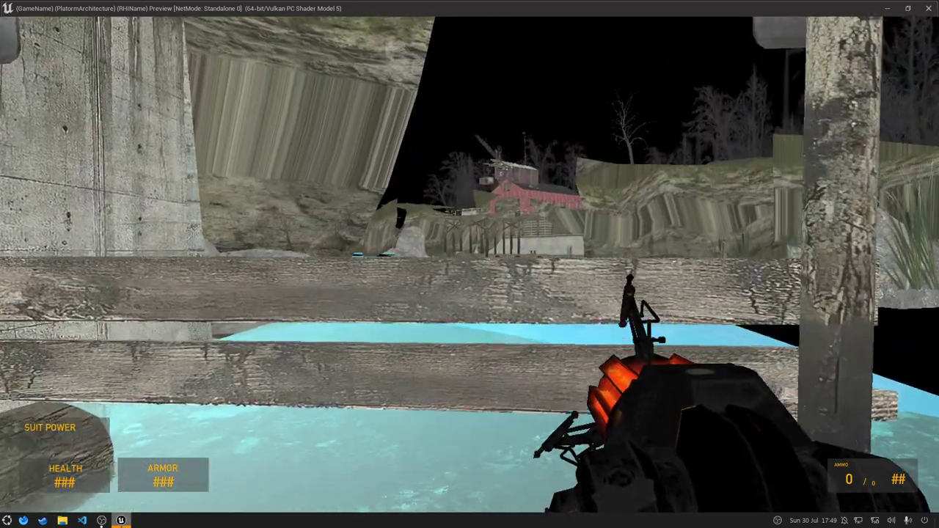
pyautogui.press('w')
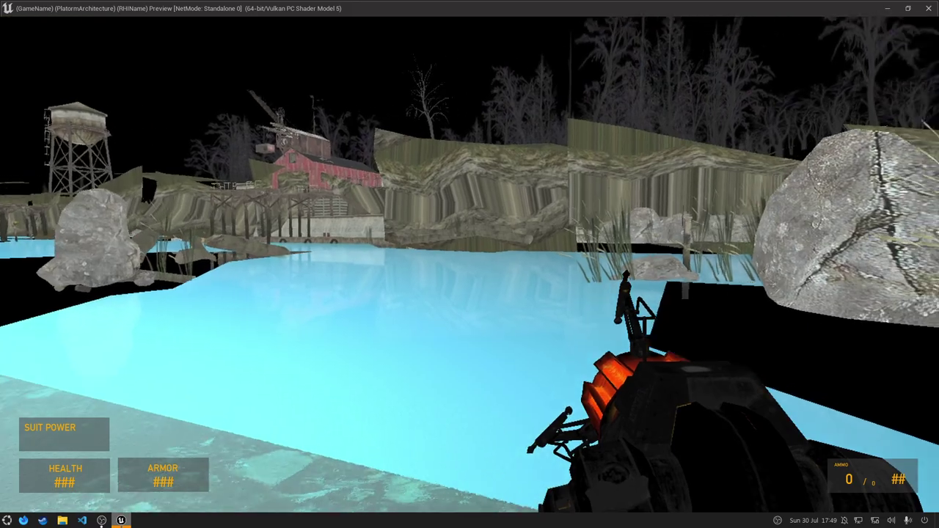
pyautogui.press('w')
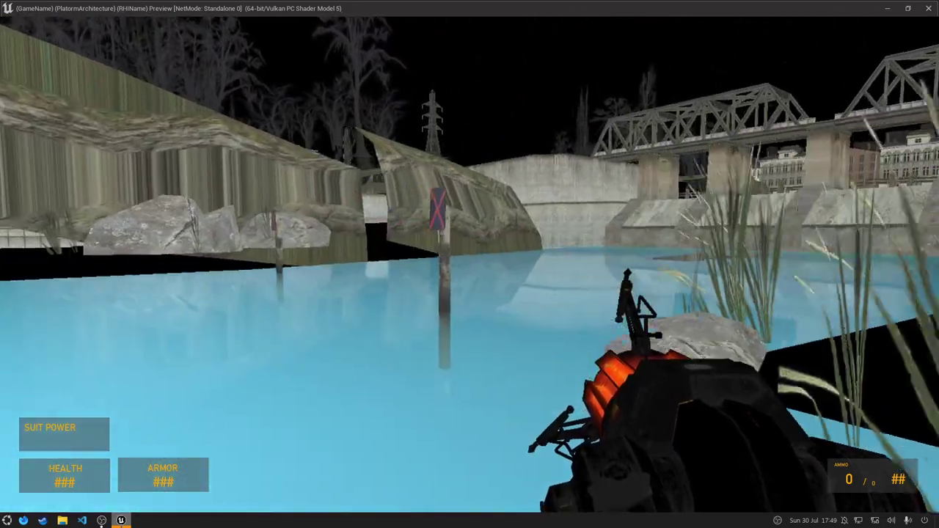
pyautogui.press('w')
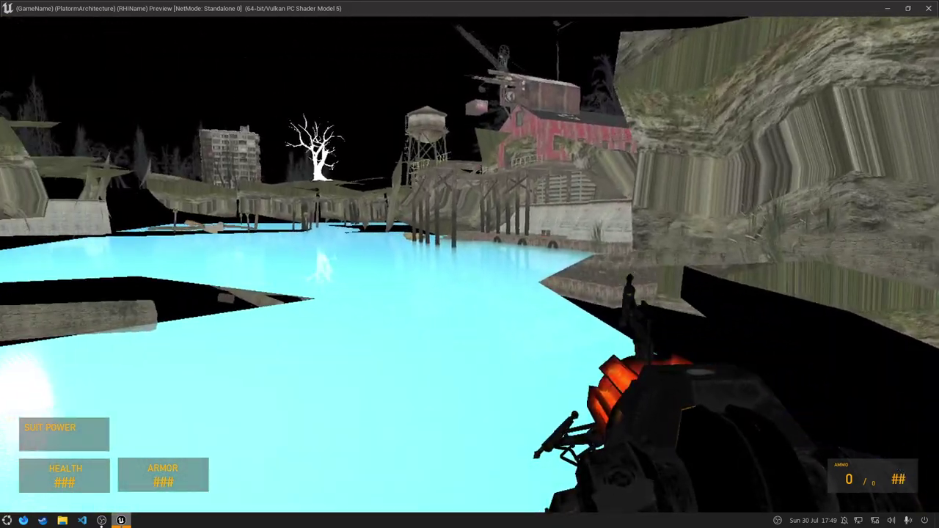
pyautogui.press('w')
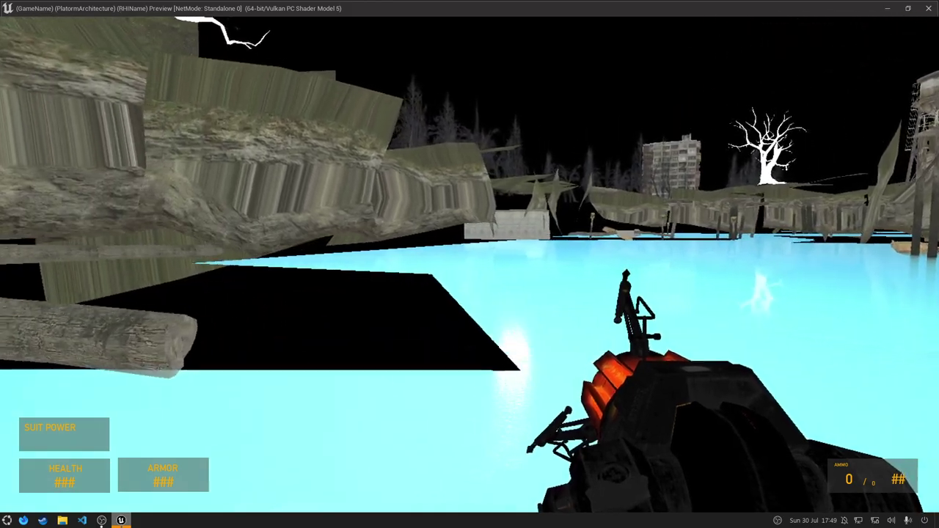
pyautogui.press('w')
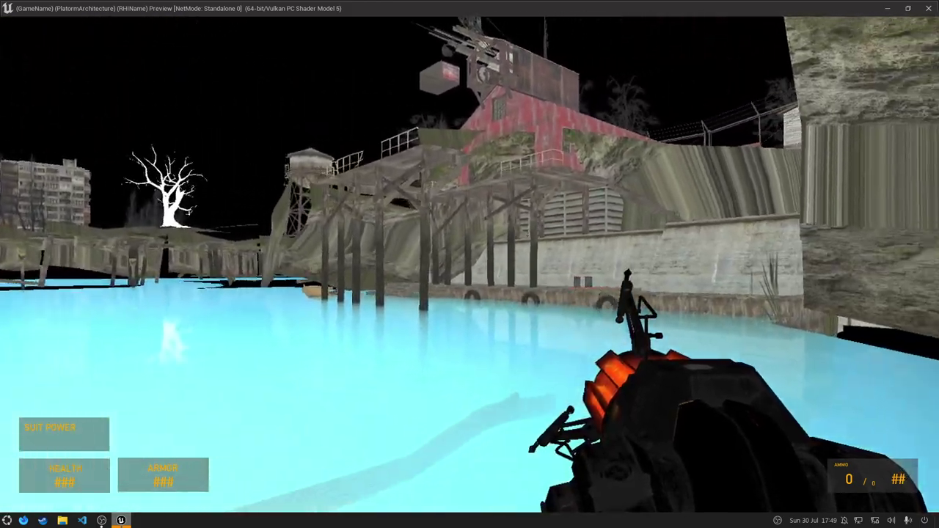
pyautogui.press('w')
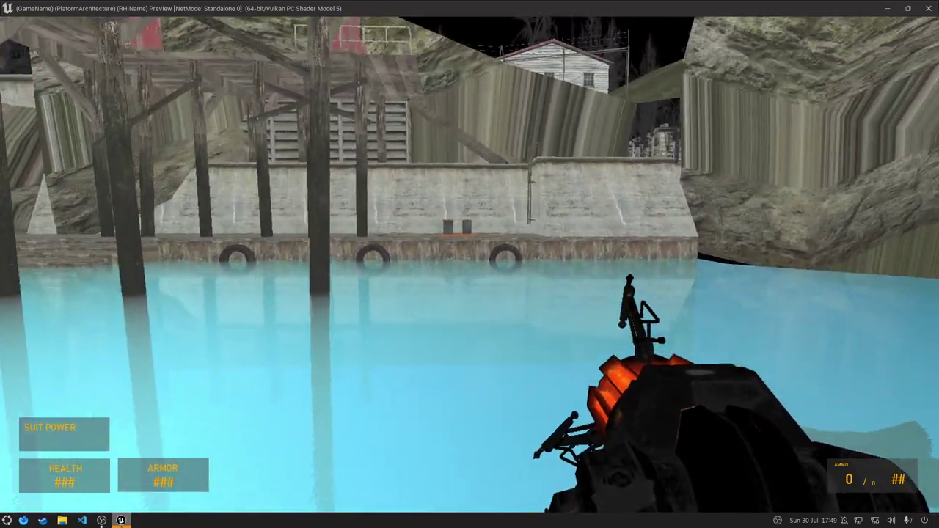
pyautogui.press('w')
pyautogui.press('w')
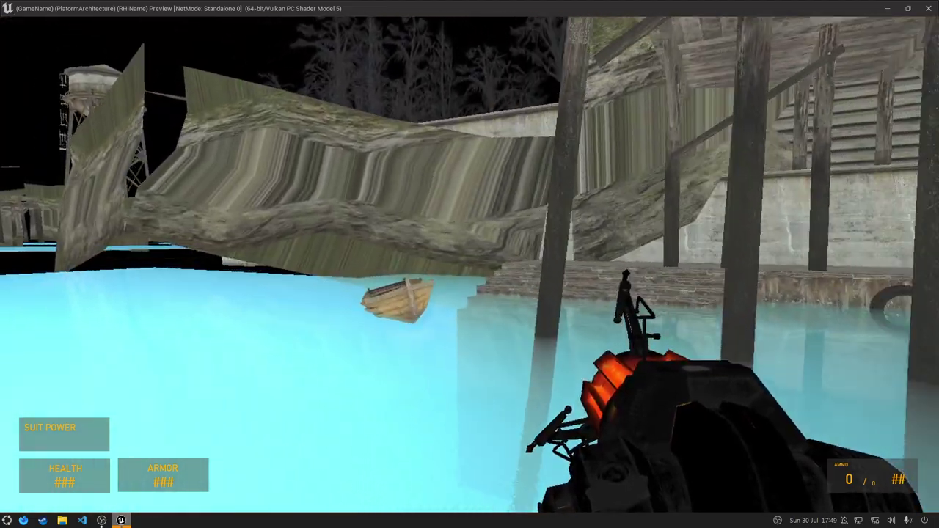
pyautogui.press('w')
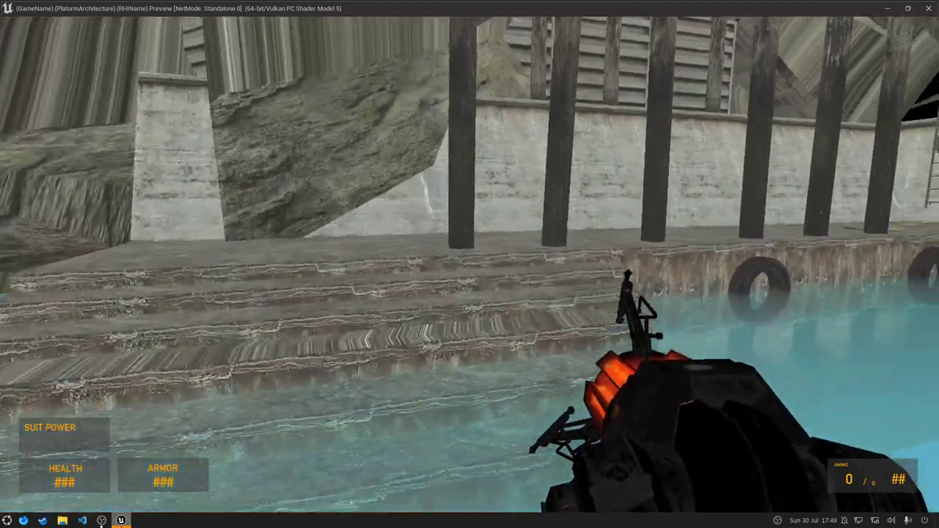
pyautogui.press('w')
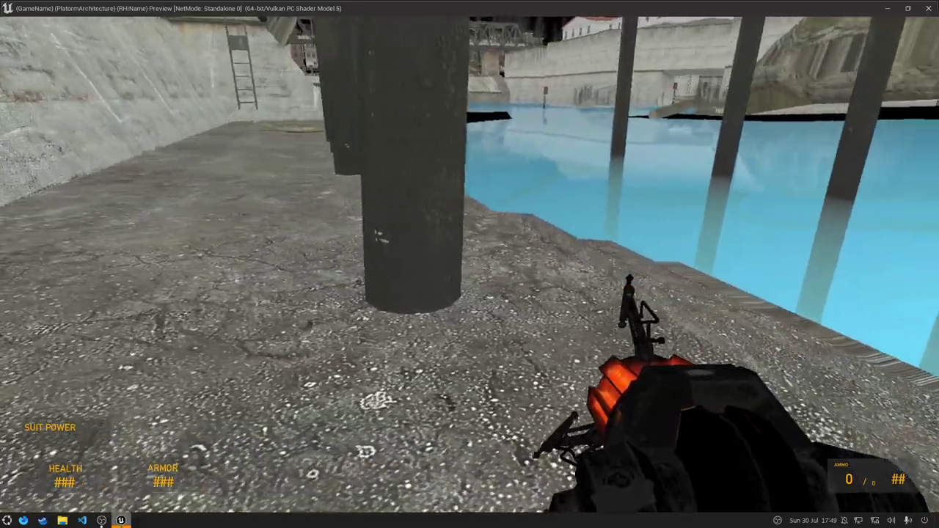
pyautogui.press('w')
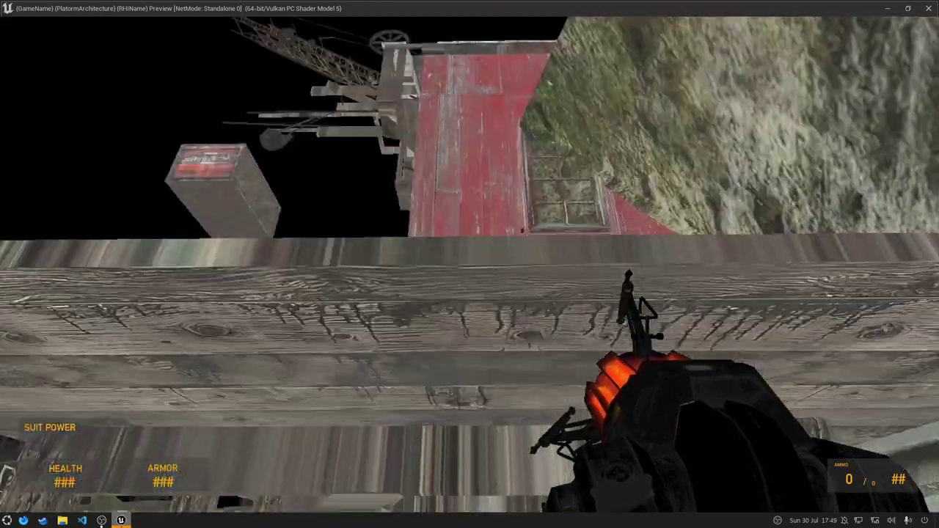
pyautogui.press('w')
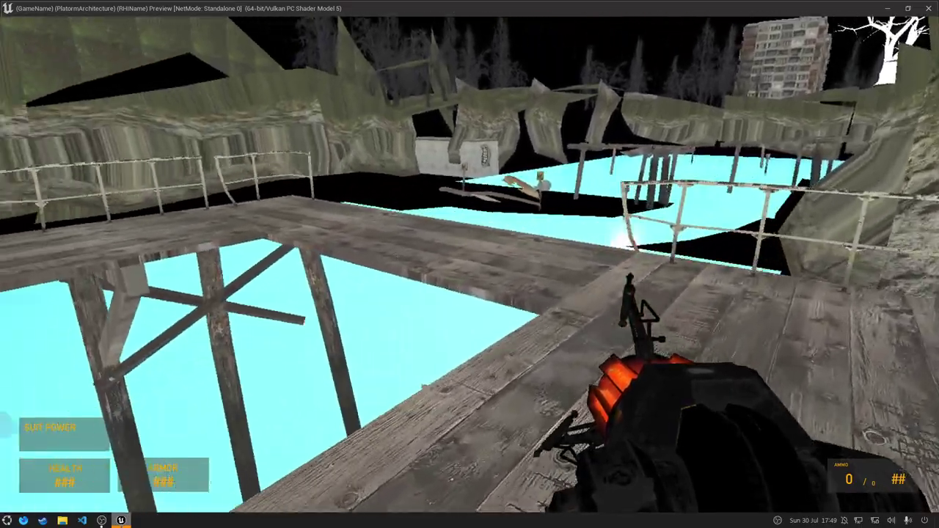
# - Move from the barn's wooden deck into the wooden shed's interior
pyautogui.moveTo(469, 264)
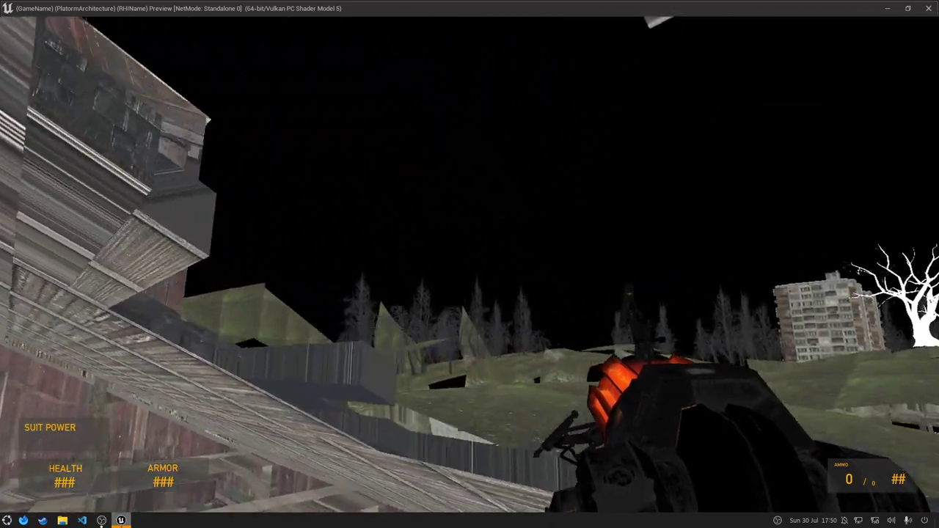
pyautogui.press('w')
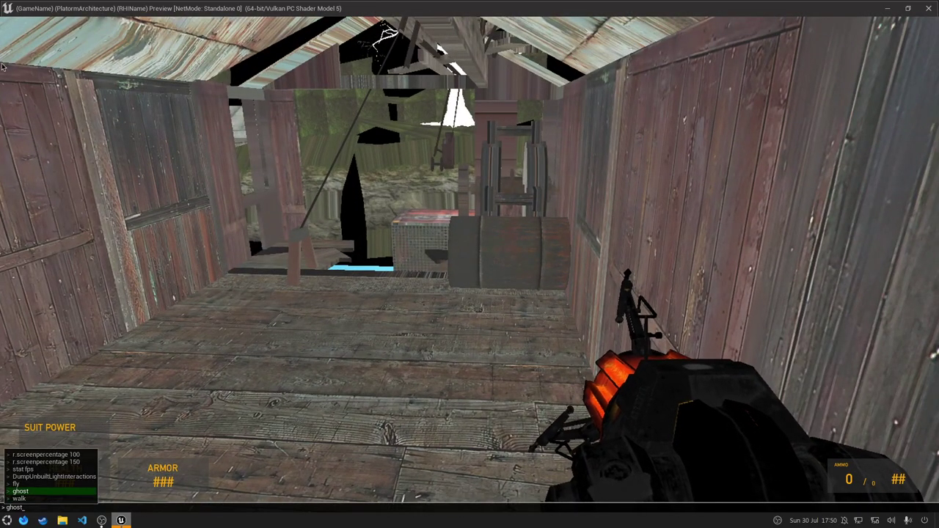
# - Toggle ghost then walk mode, then switch to fly and fly over the water toward the ruins
pyautogui.press('Return')
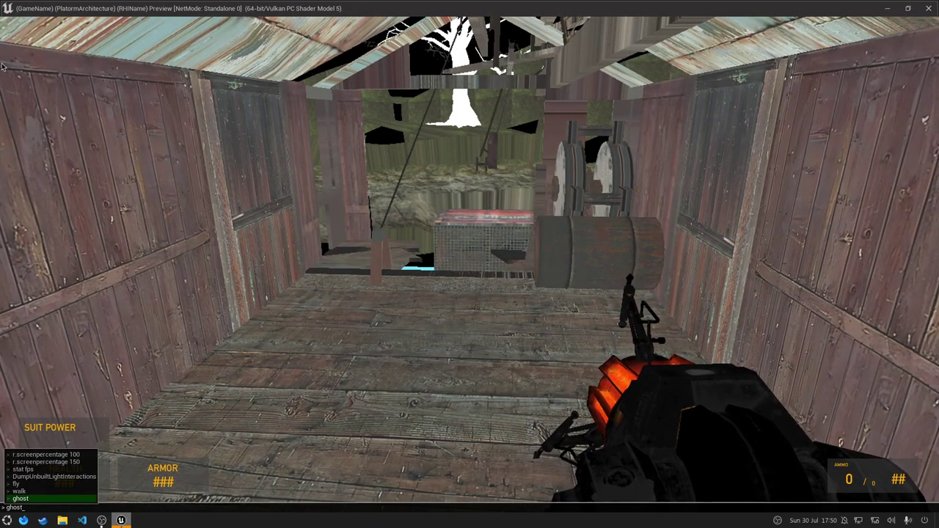
pyautogui.press('Return')
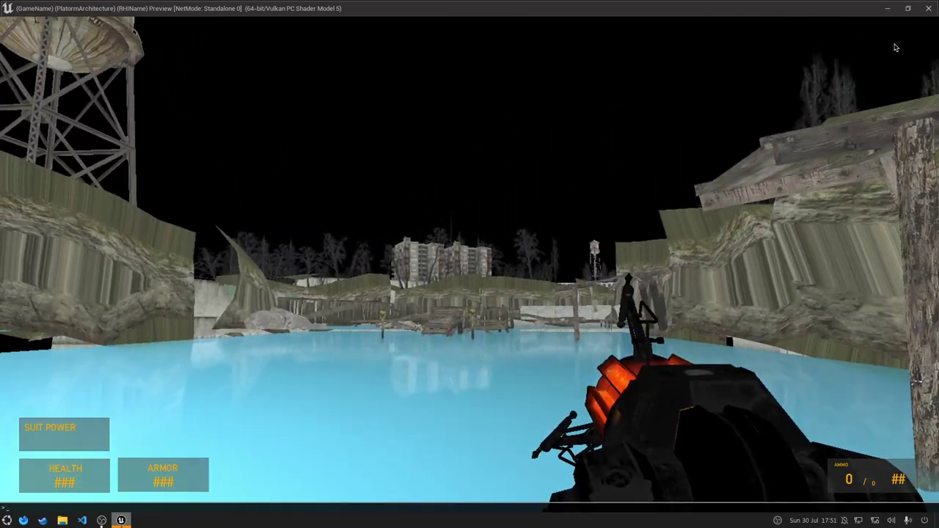
pyautogui.press('`')
pyautogui.press('Up')
pyautogui.press('Return')
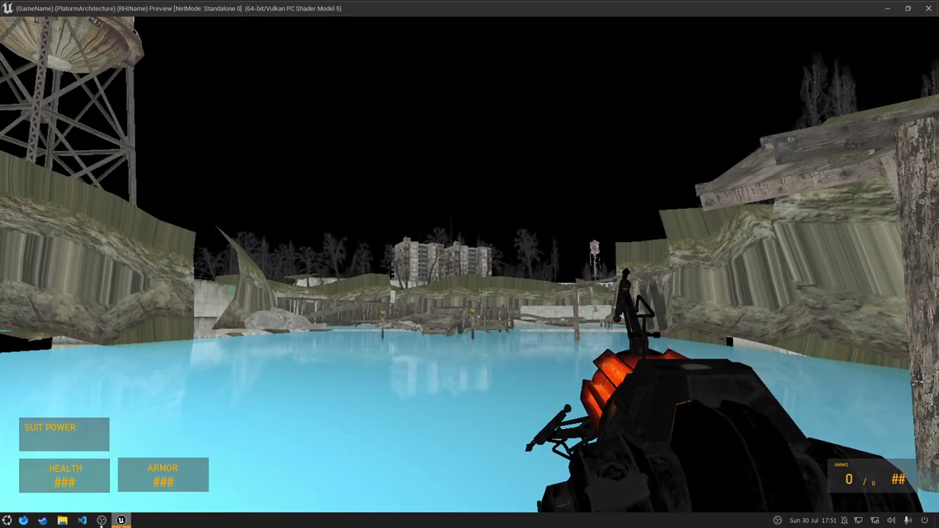
pyautogui.press('w')
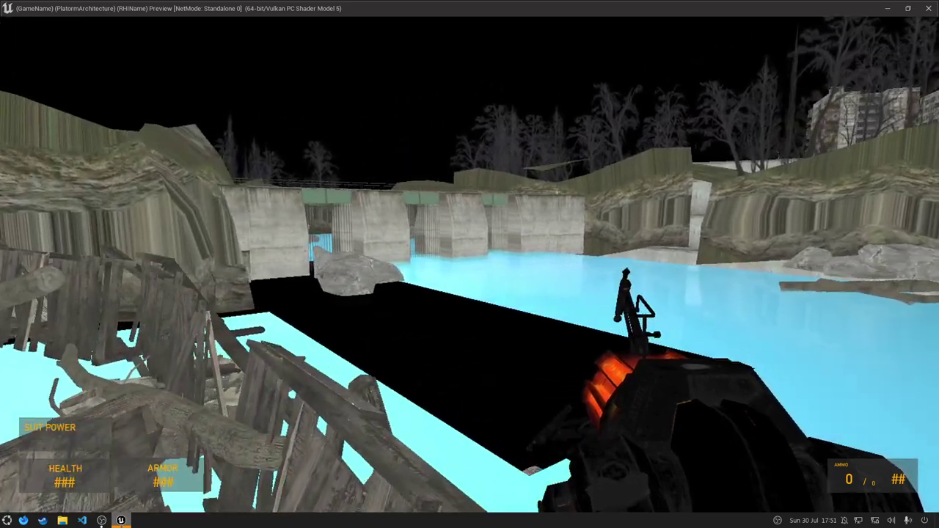
# - Return to walk mode and travel through the concrete pipe to its mouth above the pool
pyautogui.press('`')
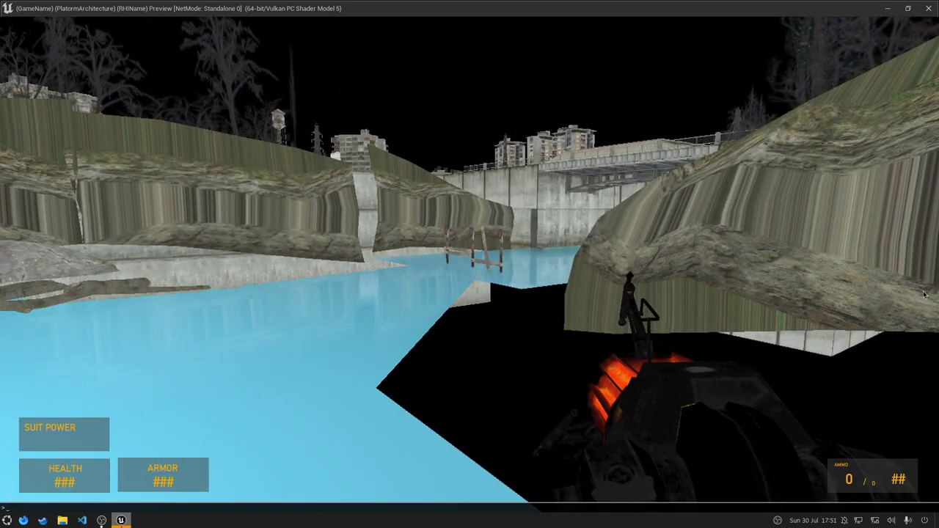
pyautogui.press('Up')
pyautogui.press('Up')
pyautogui.press('Return')
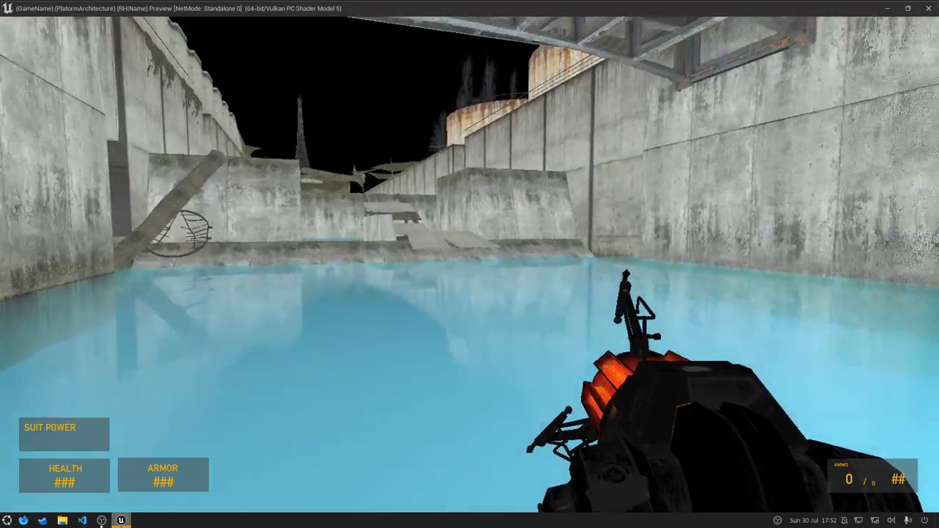
pyautogui.press('w')
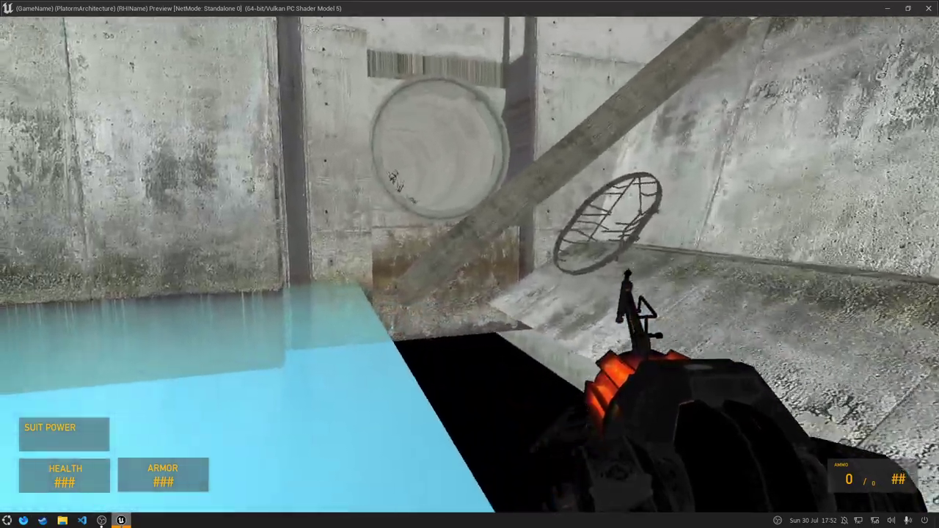
pyautogui.press('w')
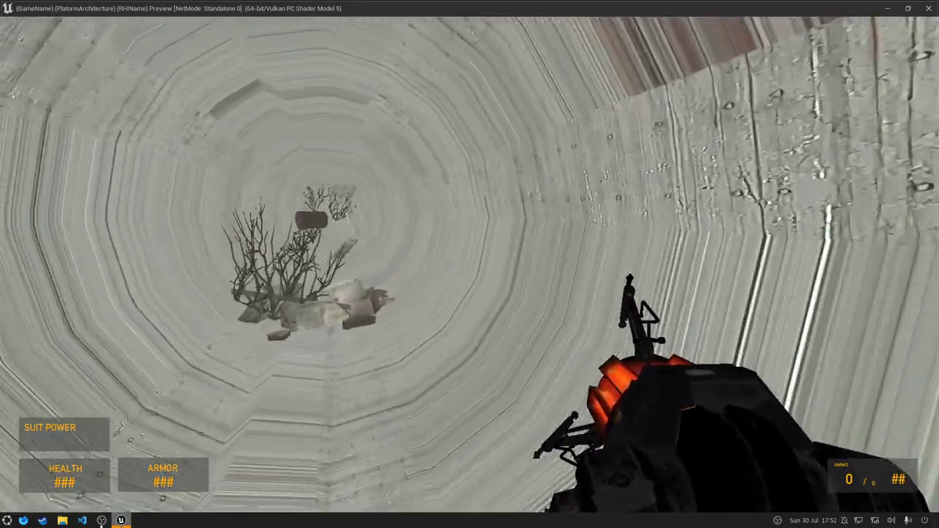
pyautogui.press('w')
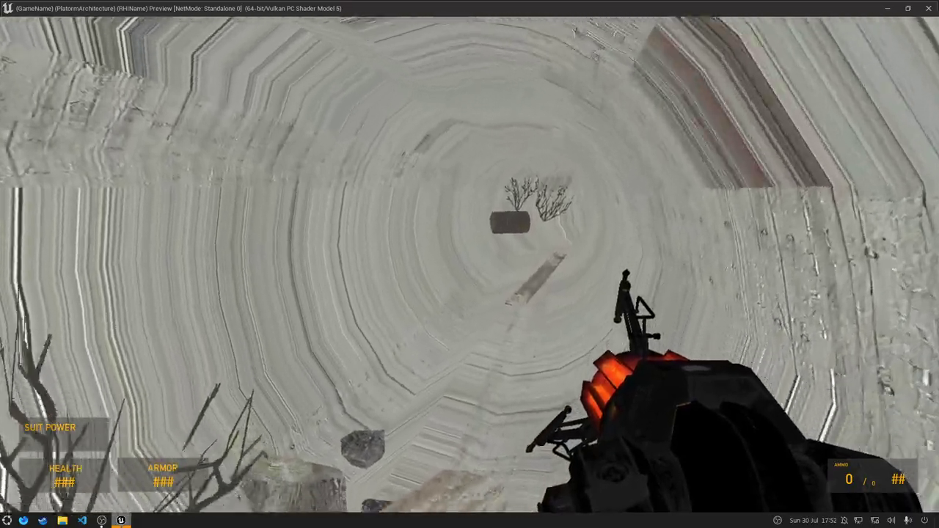
pyautogui.press('w')
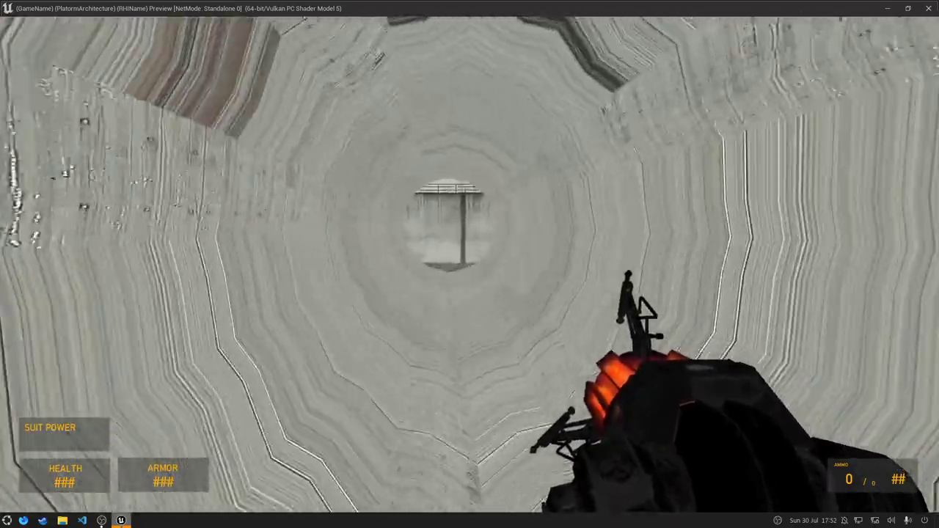
pyautogui.press('w')
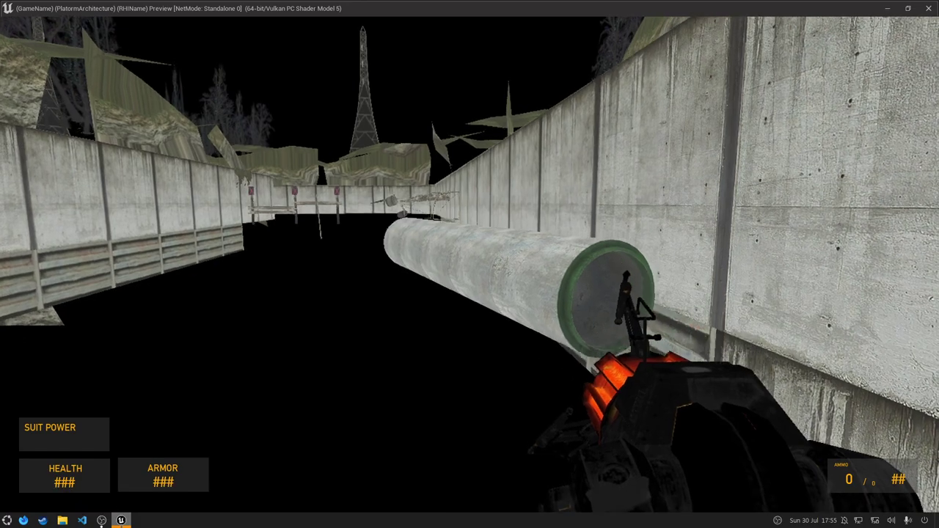
# - Switch to ghost mode and fly up past the floating concrete beam to the pipe opening
pyautogui.press('`')
pyautogui.press('Up')
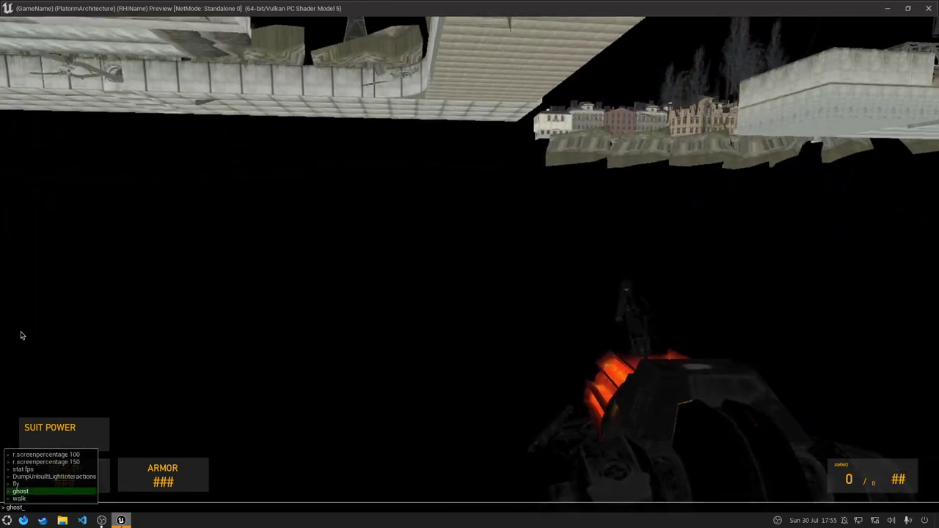
pyautogui.press('Return')
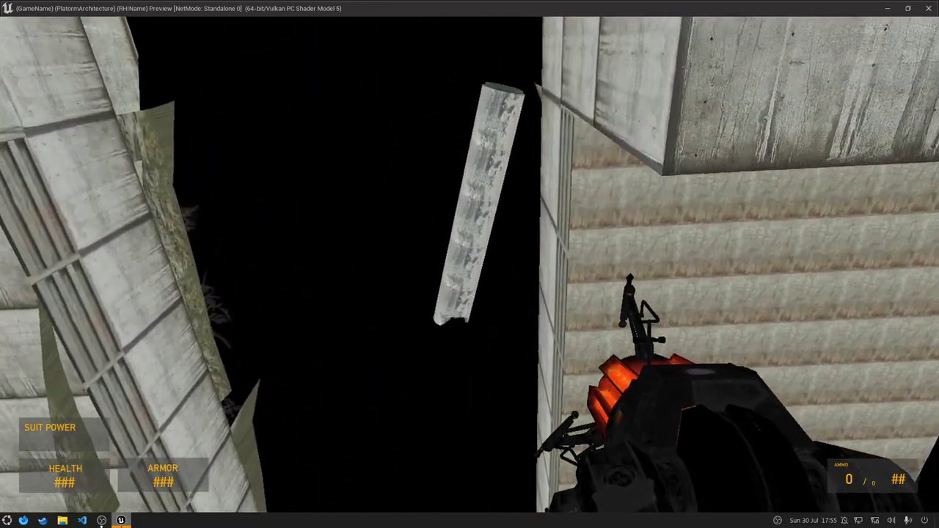
pyautogui.press('w')
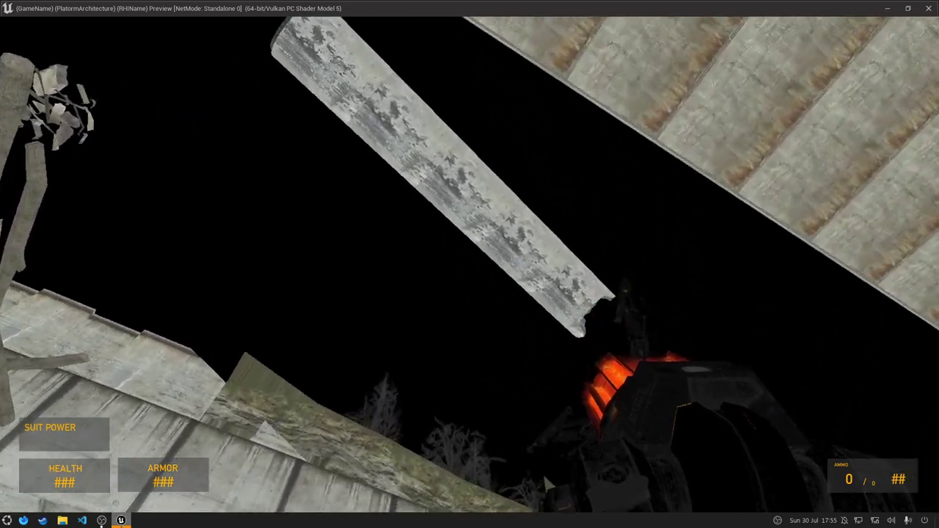
pyautogui.press('w')
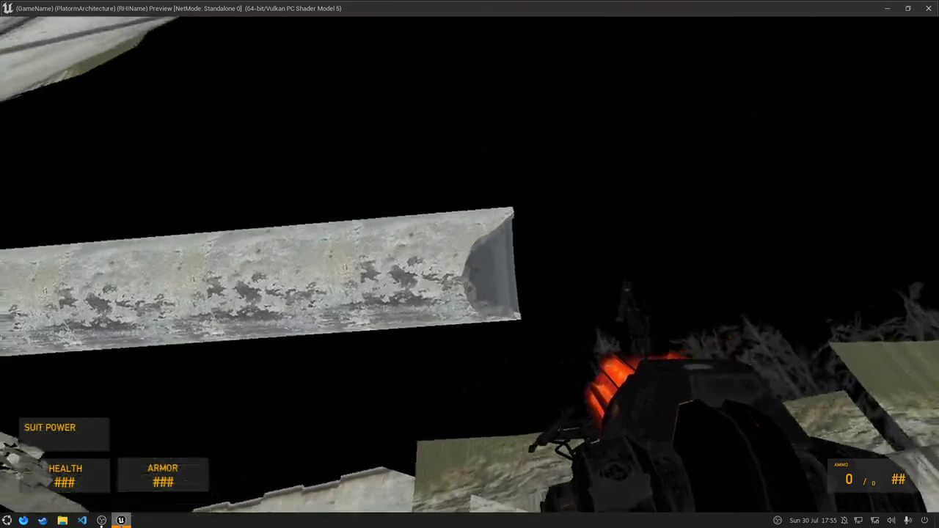
pyautogui.press('w')
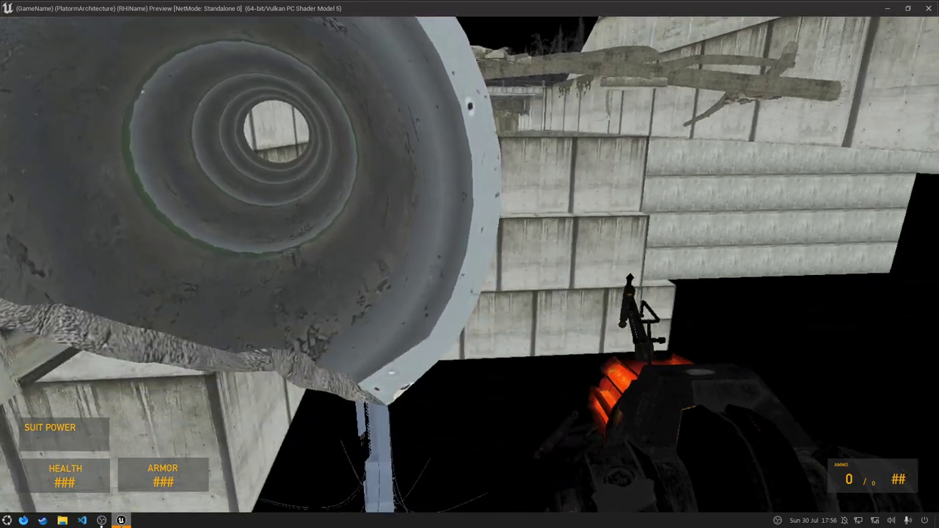
pyautogui.press('w')
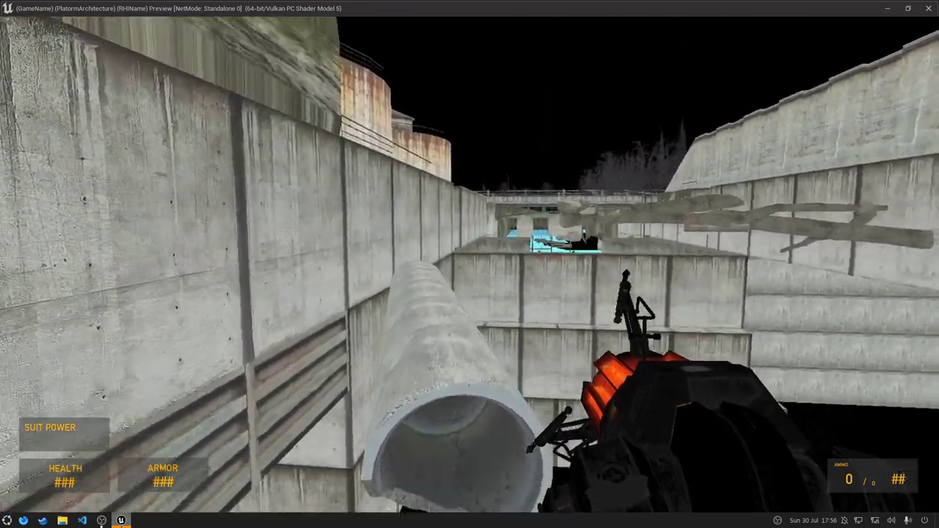
pyautogui.press('w')
pyautogui.write('walk')
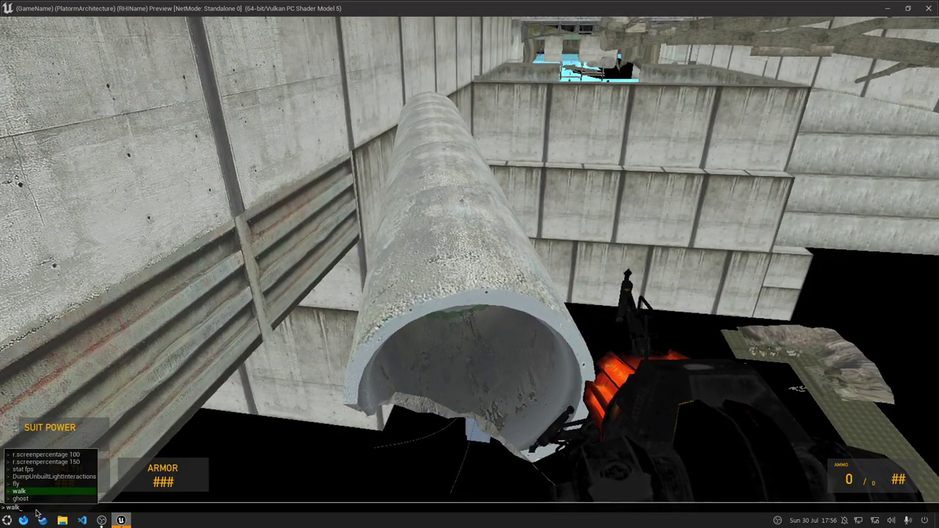
pyautogui.press('Return')
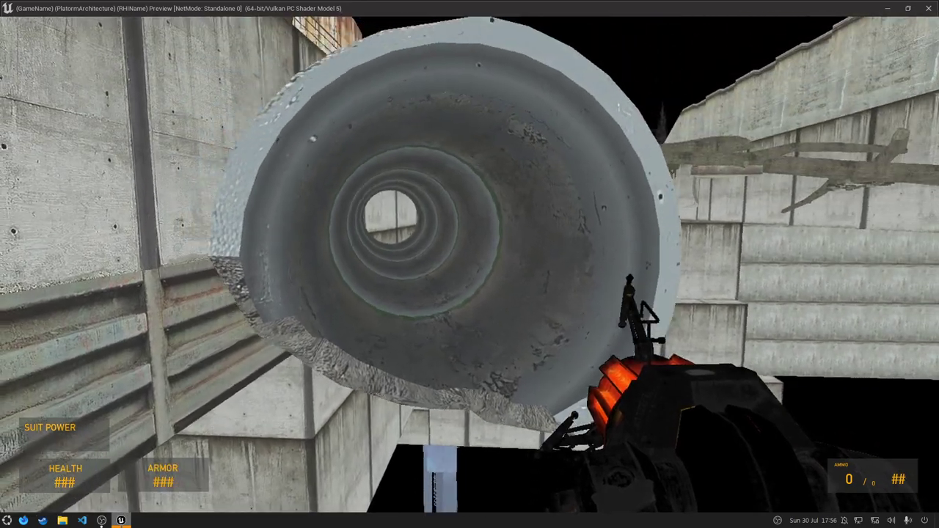
# - Fly through the pipe and along the concrete channel toward the wreckage debris
pyautogui.press('w')
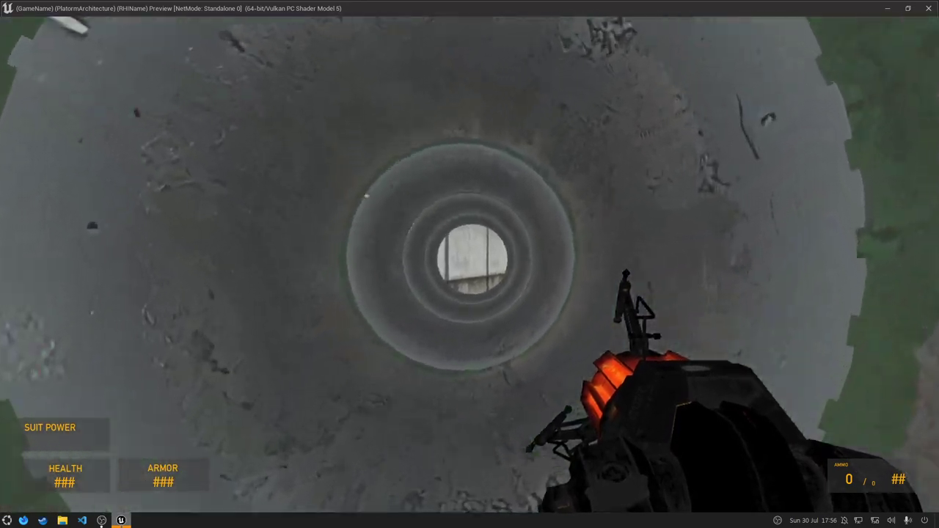
pyautogui.press('s')
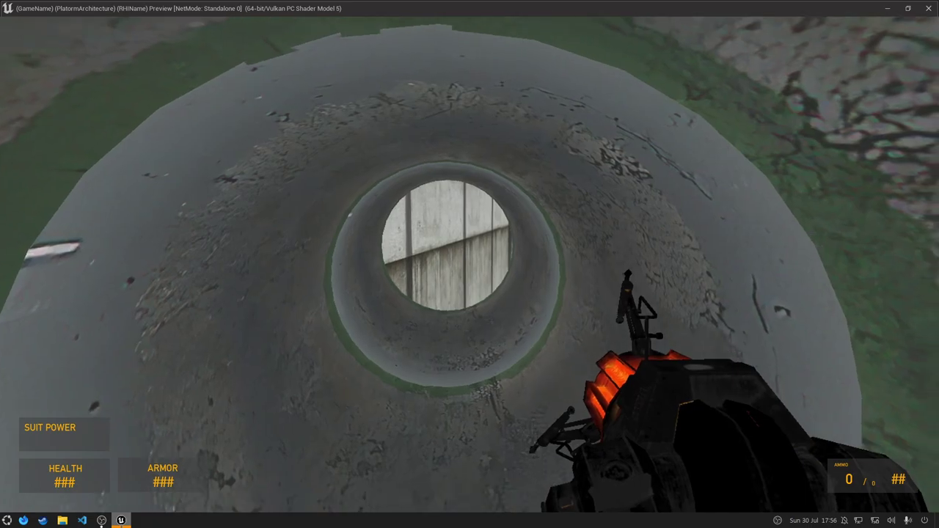
pyautogui.press('w')
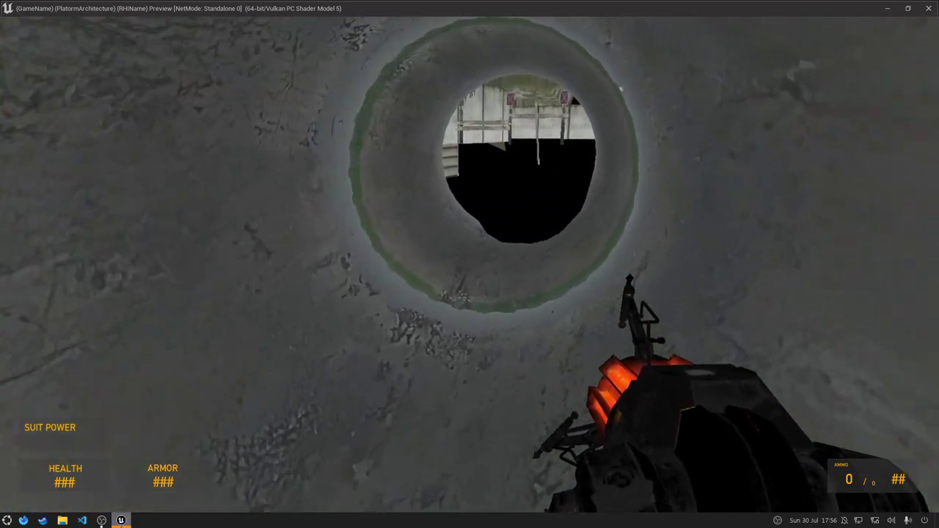
pyautogui.press('w')
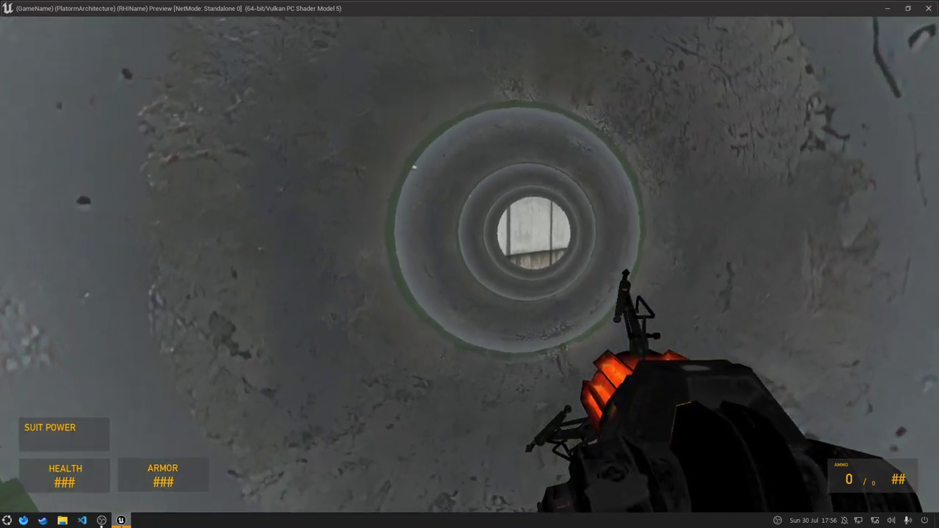
pyautogui.press('w')
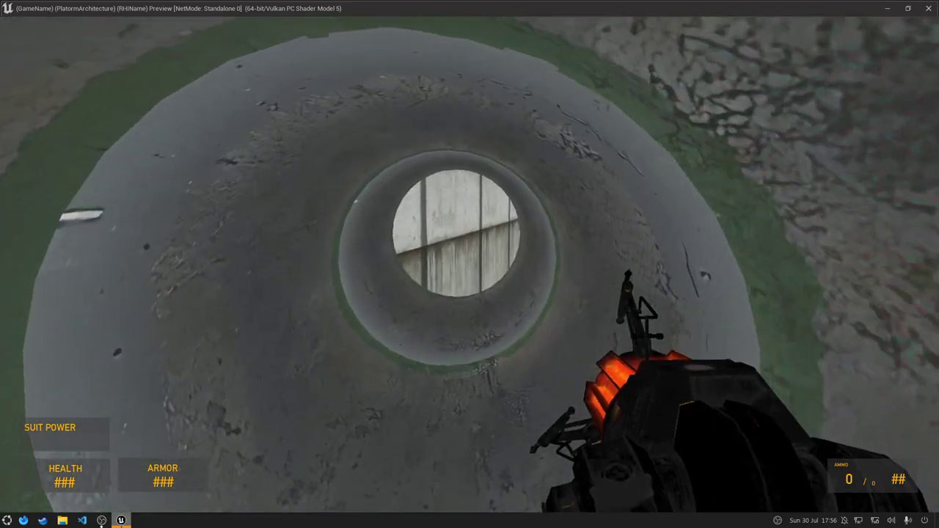
pyautogui.press('w')
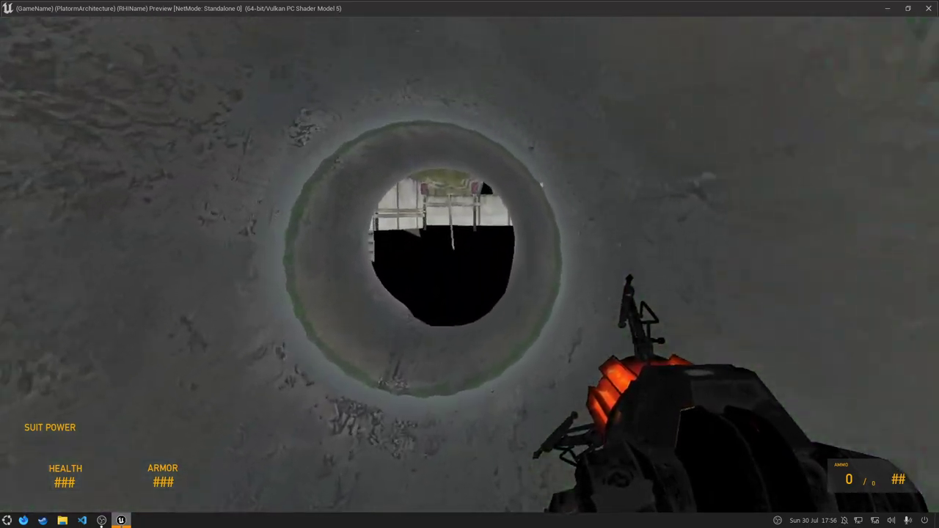
pyautogui.press('w')
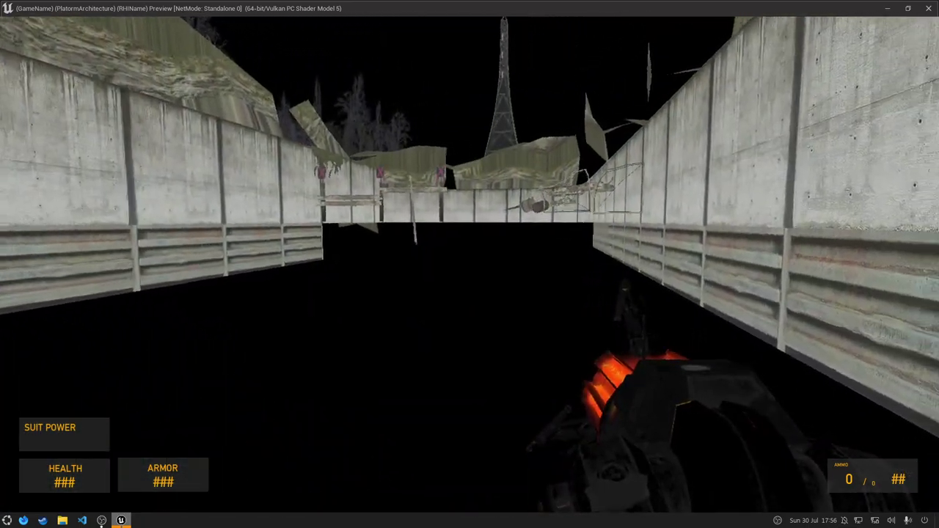
pyautogui.press('w')
pyautogui.press('w')
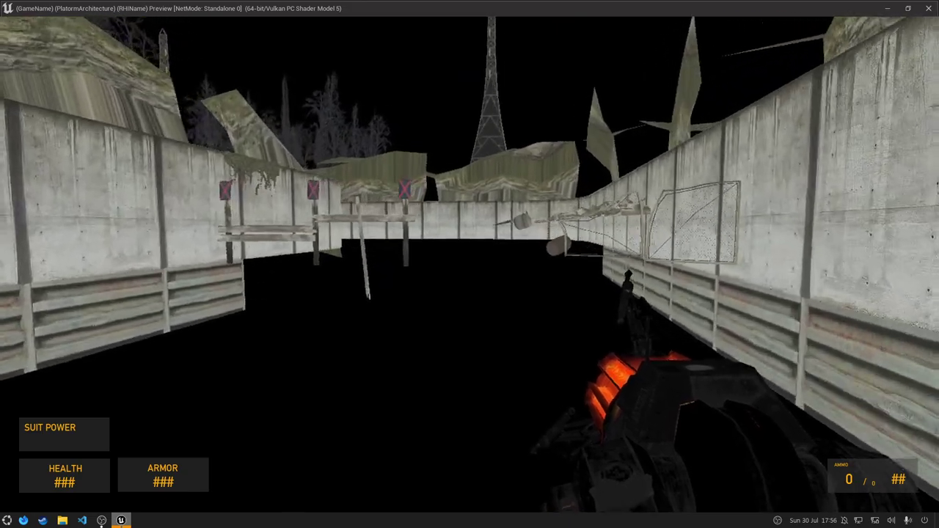
pyautogui.press('w')
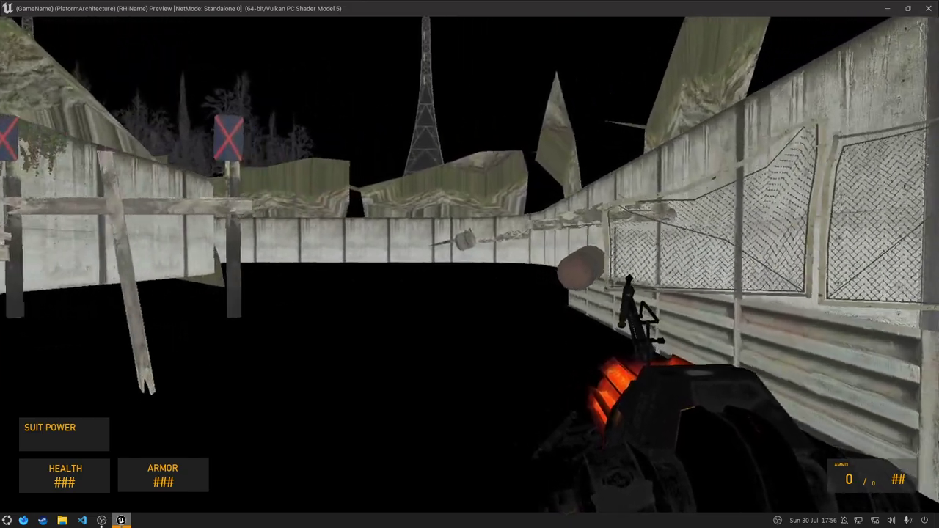
pyautogui.press('w')
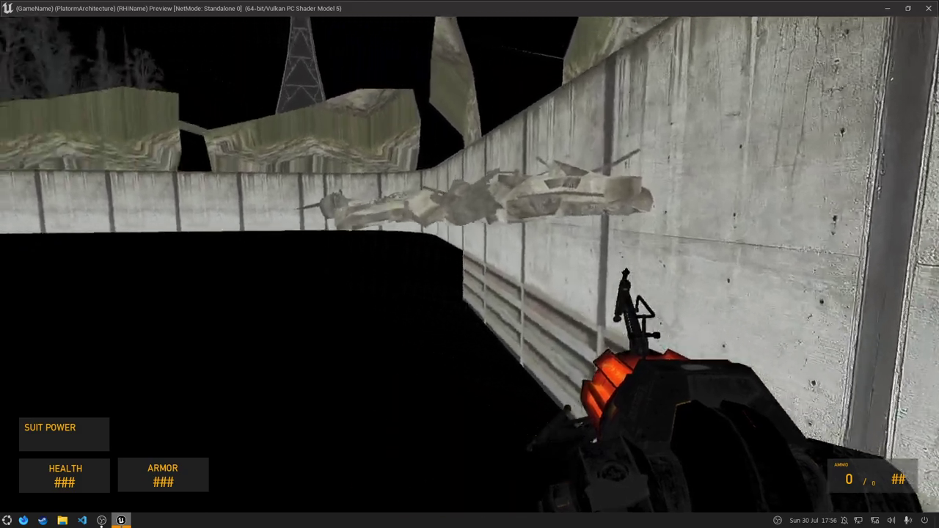
pyautogui.press('w')
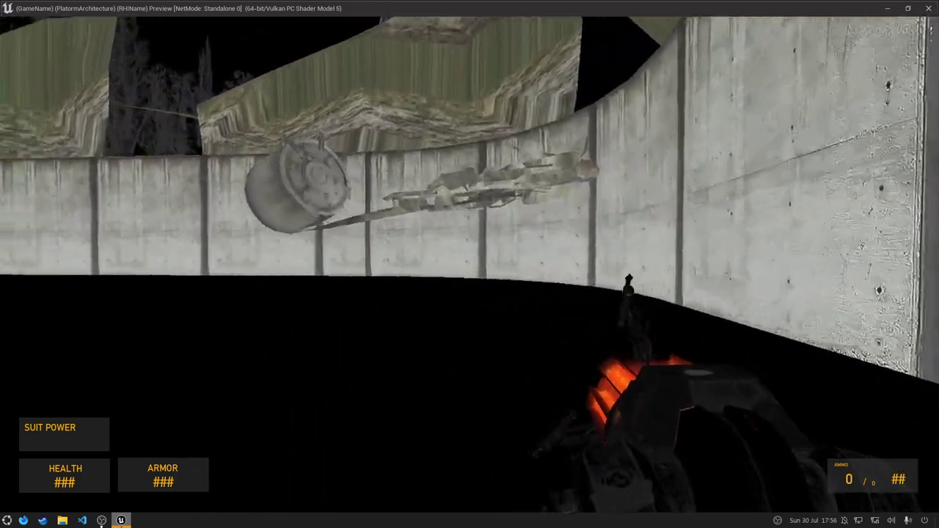
# - Move down the concrete channel past the floating beams and apply the 'walk' console command
pyautogui.press('`')
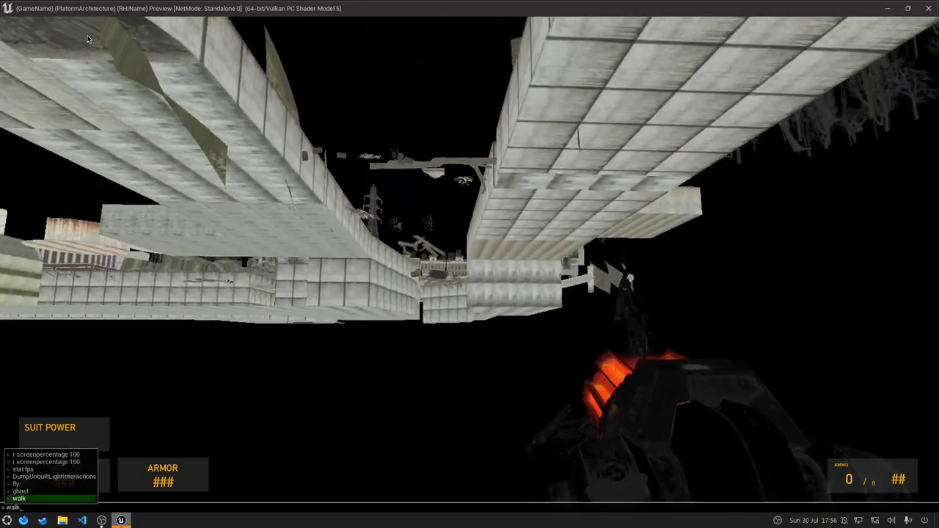
pyautogui.press('`')
pyautogui.press('w')
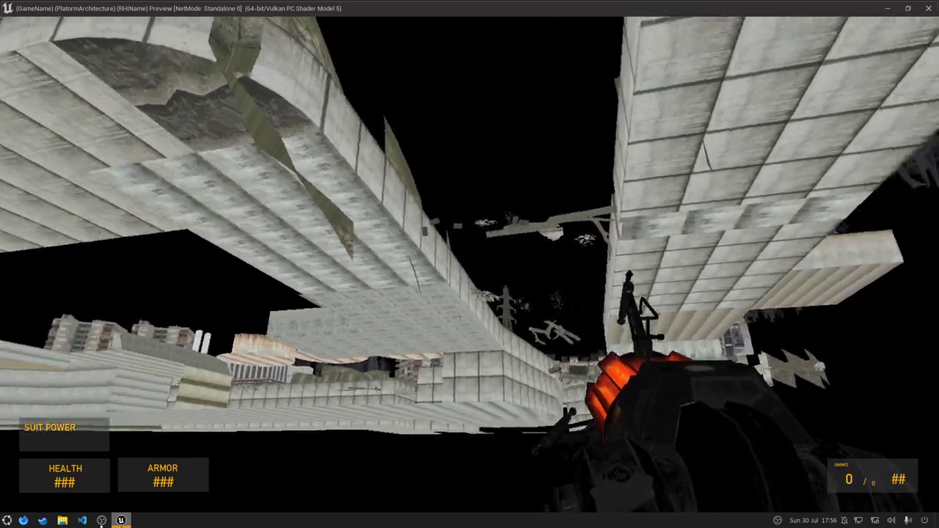
pyautogui.press('w')
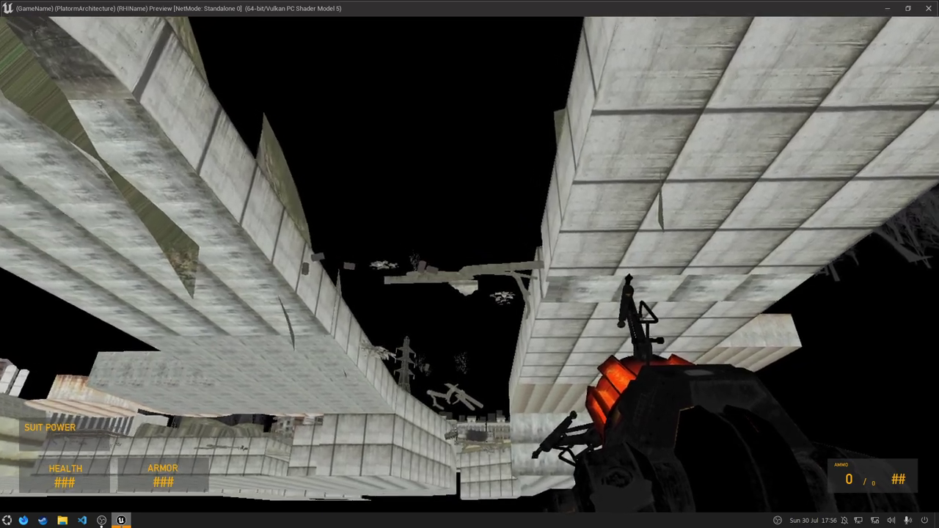
pyautogui.press('w')
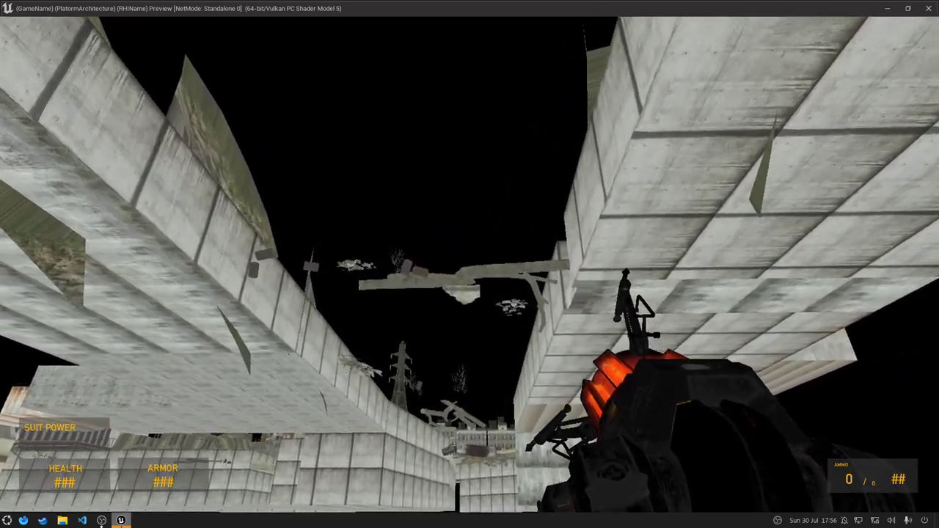
pyautogui.press('w')
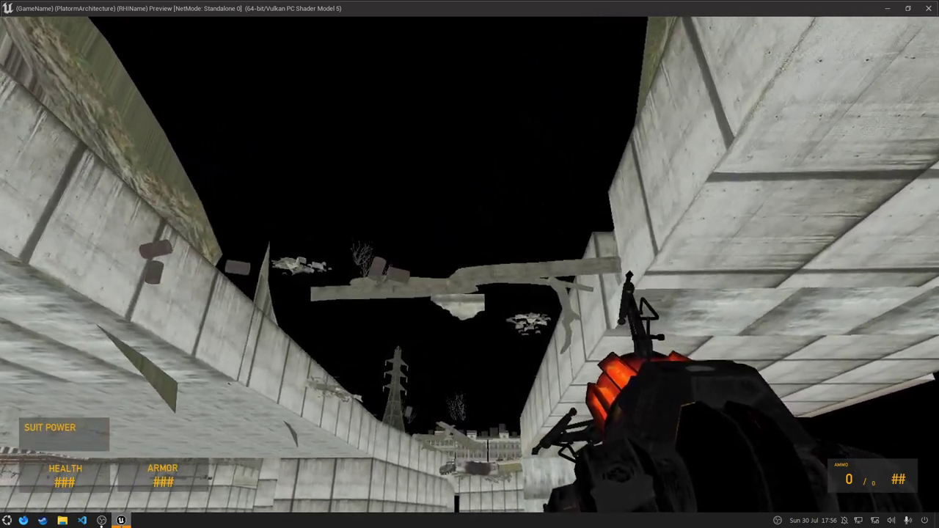
pyautogui.press('w')
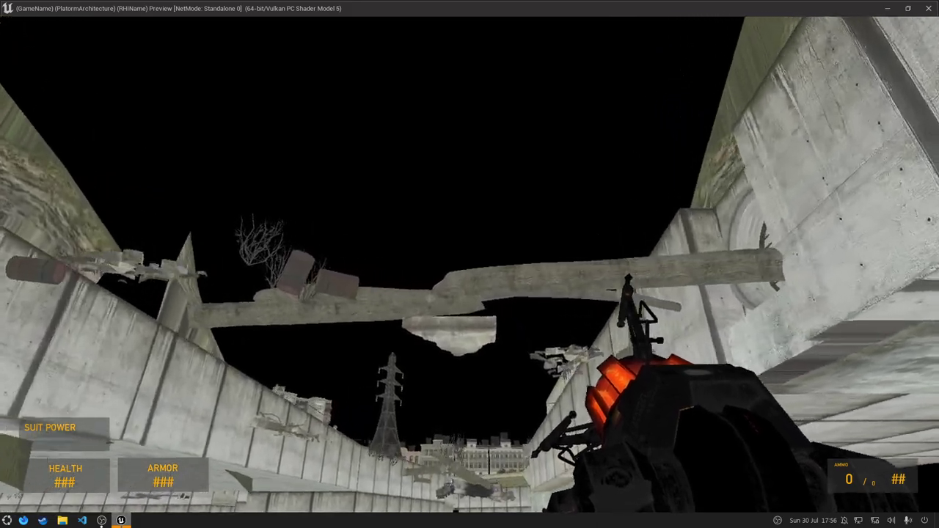
pyautogui.press('w')
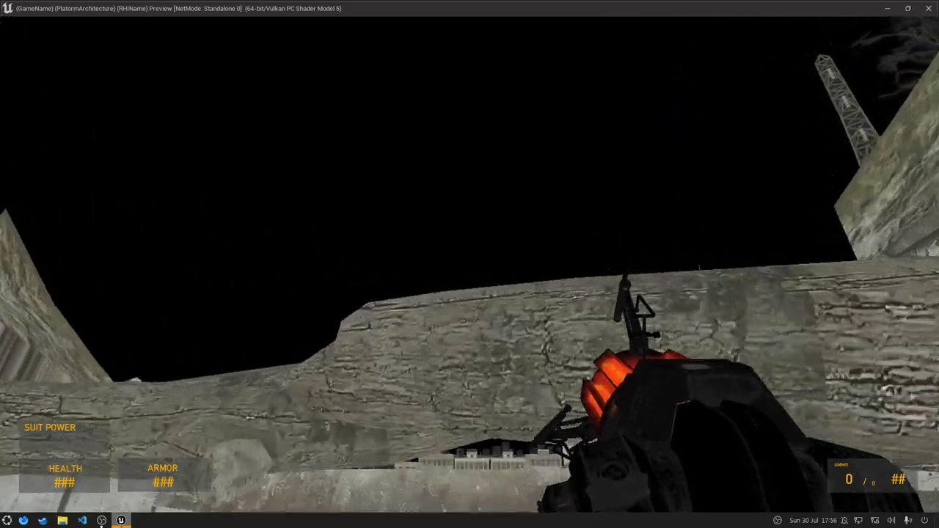
pyautogui.press('w')
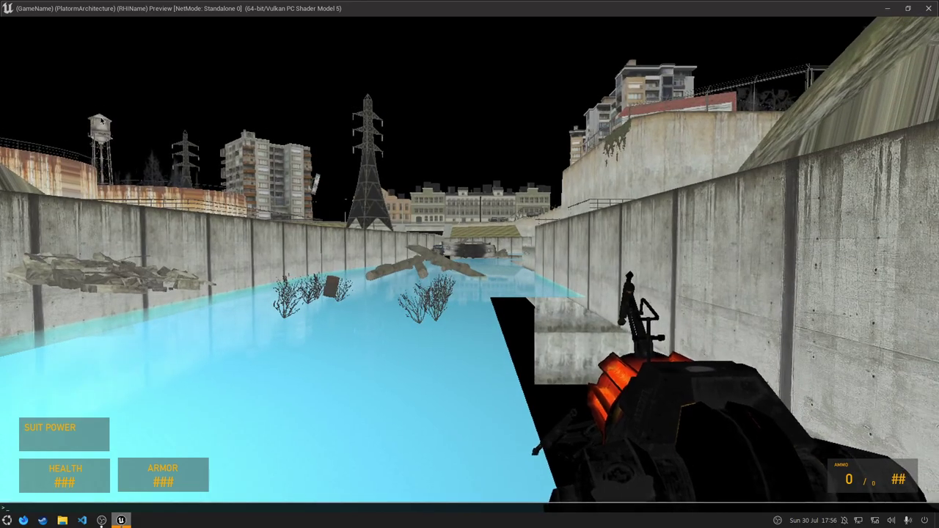
pyautogui.press('Return')
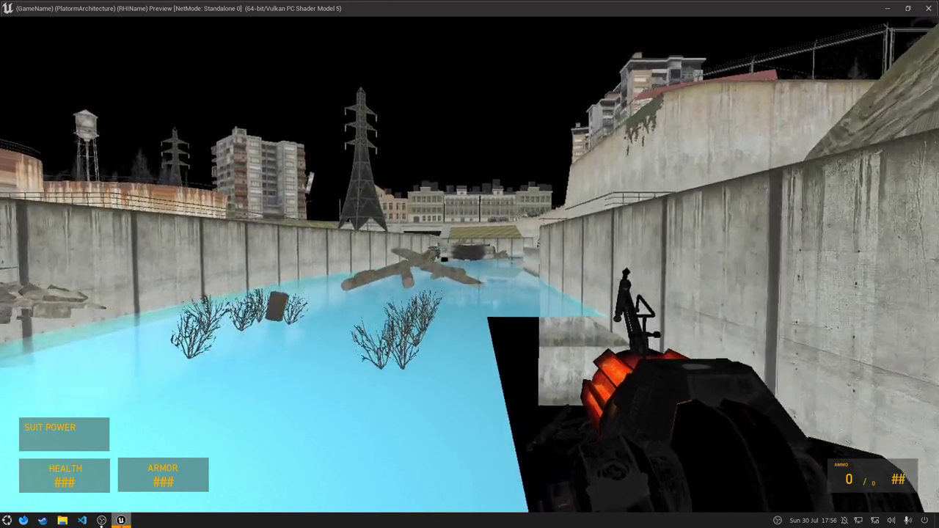
# - Walk down the canal past the floating logs into the blue truck's bed
pyautogui.press('w')
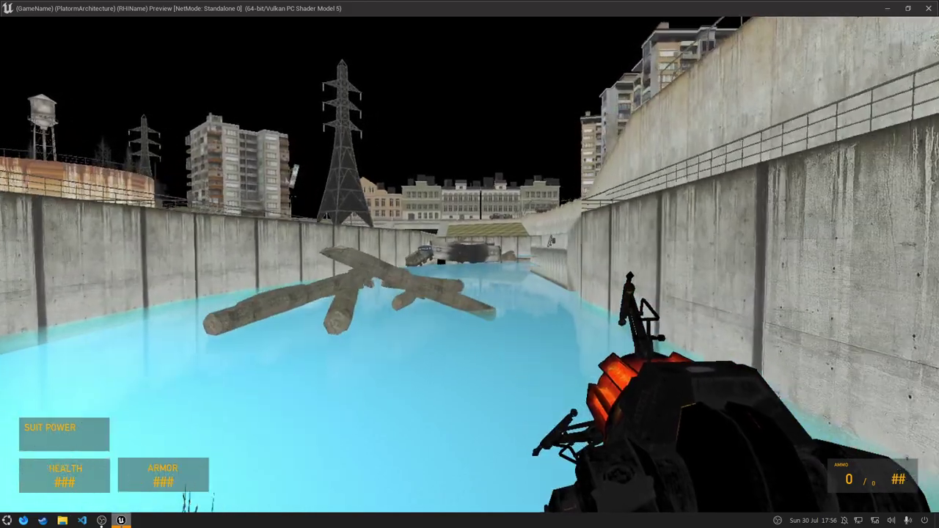
pyautogui.press('w')
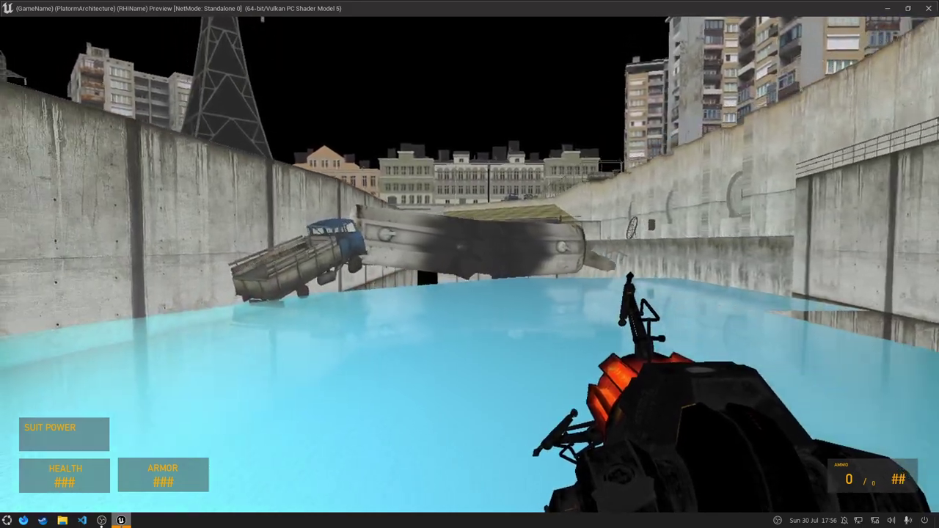
pyautogui.press('w')
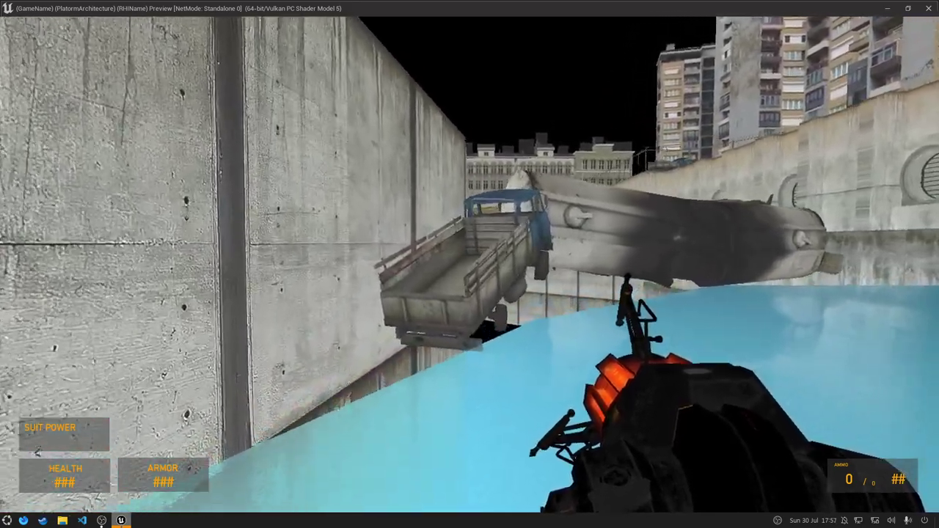
pyautogui.press('space')
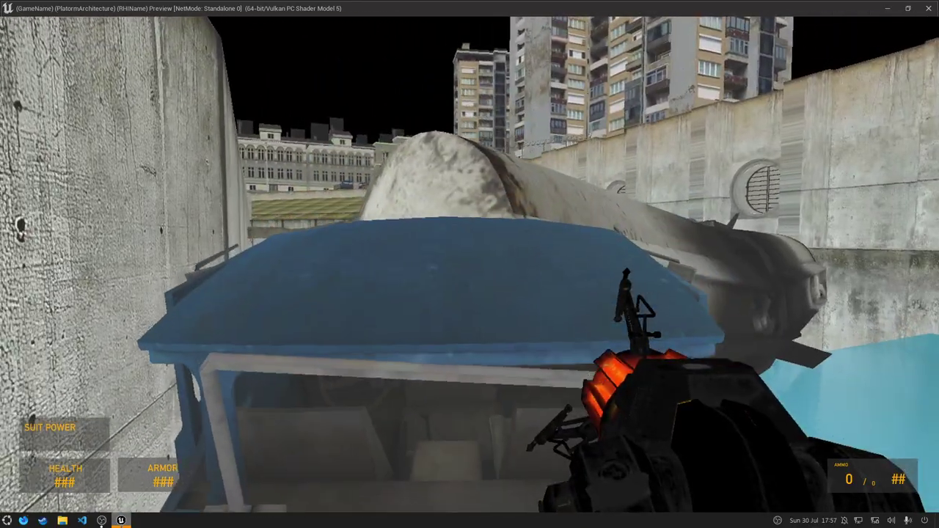
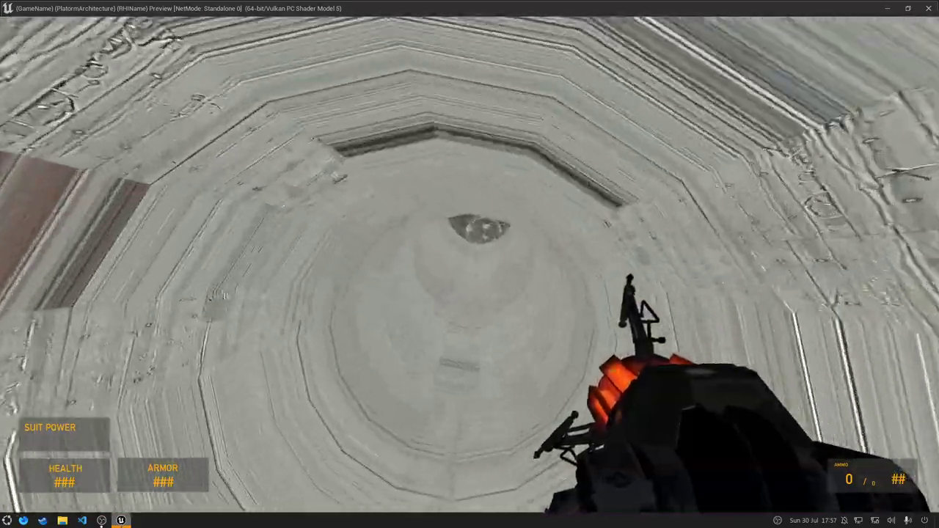
# - Enable ghost mode and fly up through the shaft openings into the water cave
pyautogui.press('space')
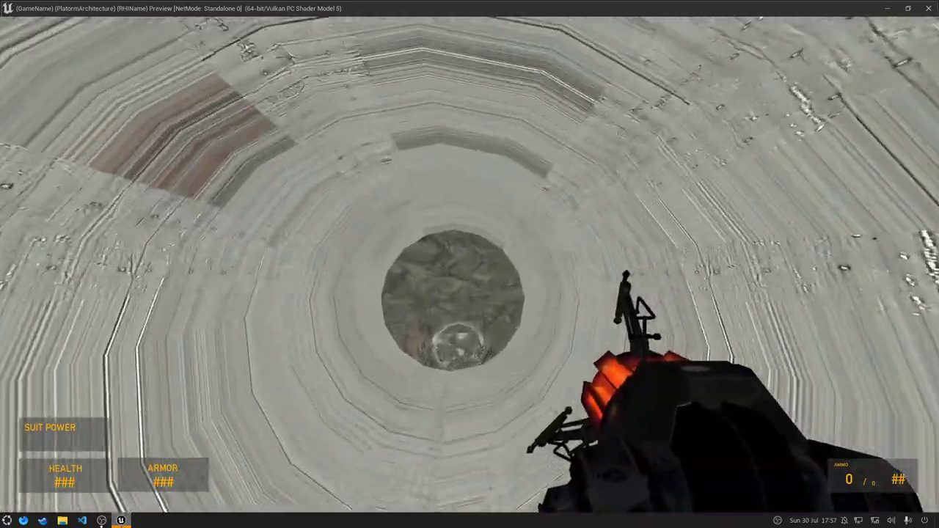
pyautogui.press('w')
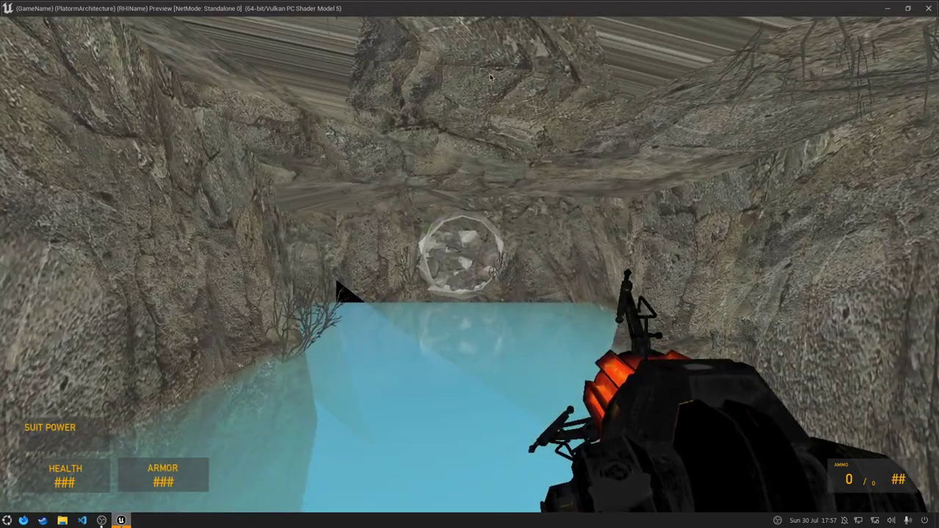
pyautogui.press('Return')
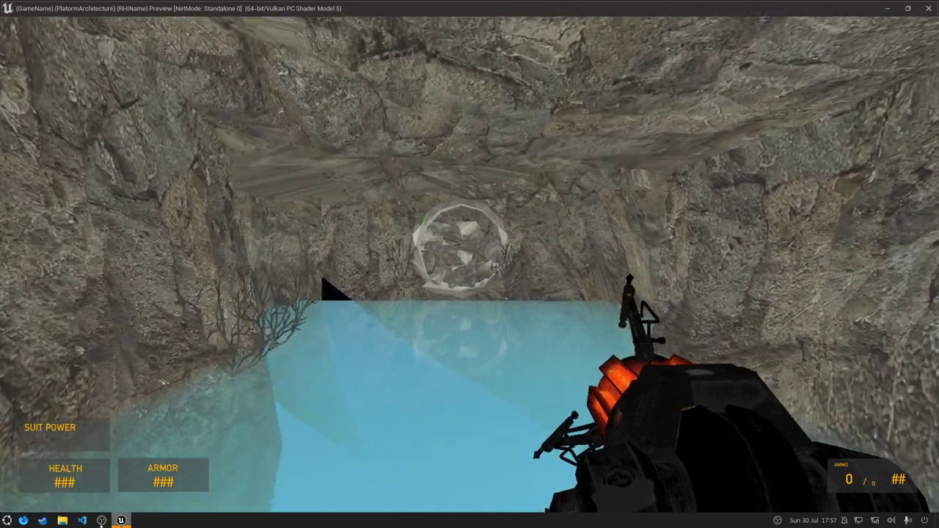
pyautogui.press('w')
pyautogui.press('w')
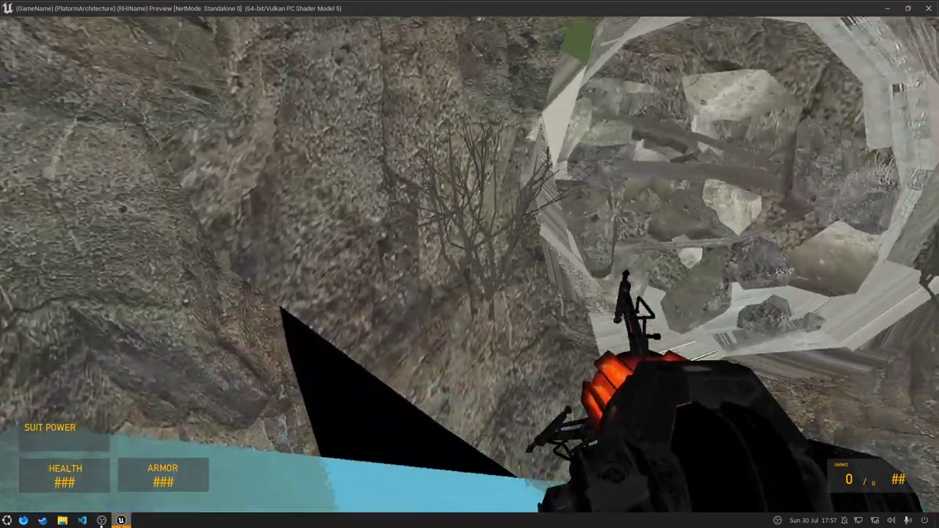
pyautogui.press('w')
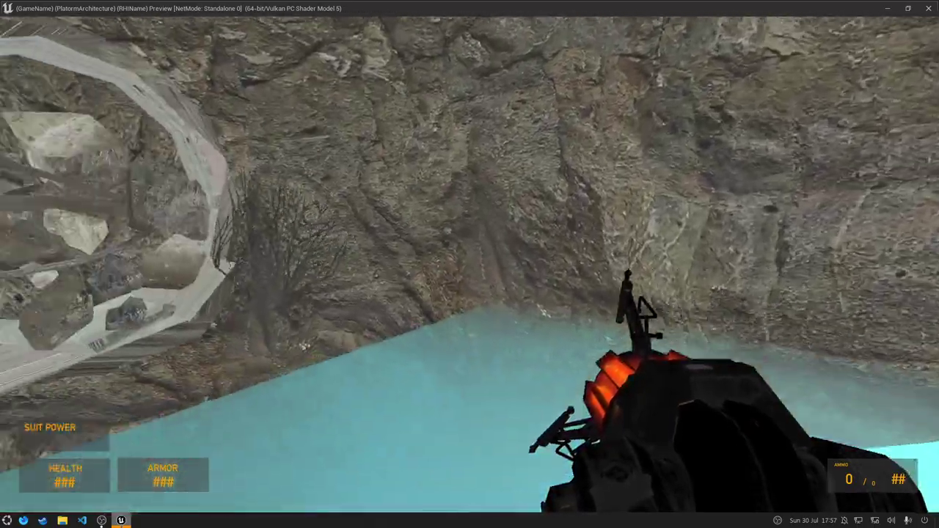
pyautogui.press('w')
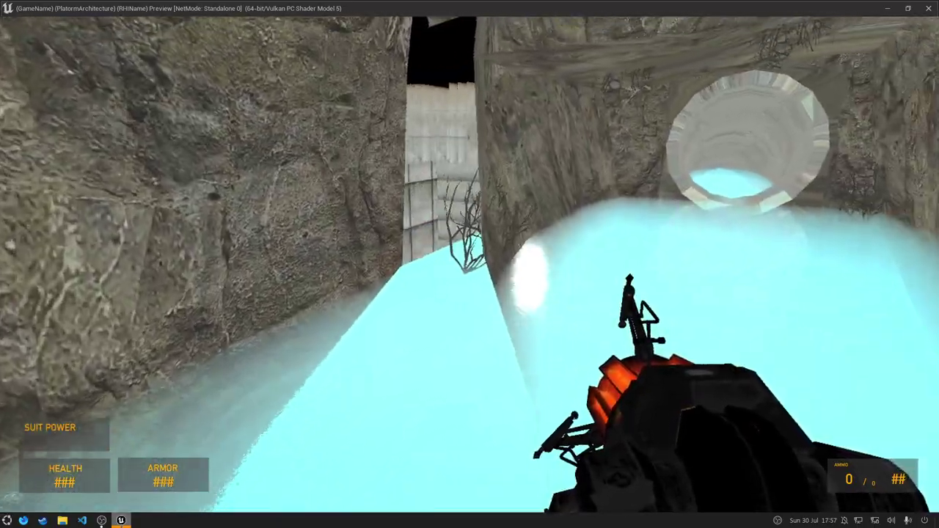
pyautogui.press('w')
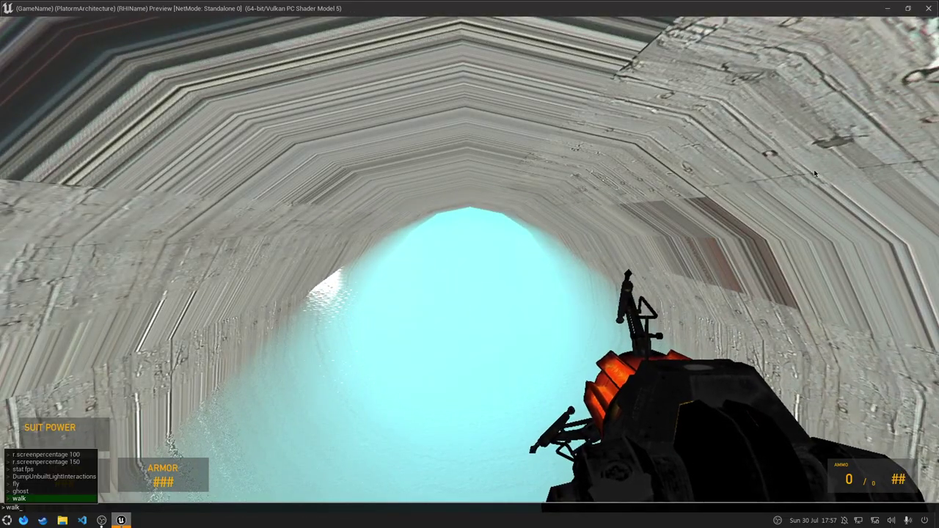
# - Apply the movement-mode command and move up the tunnel toward the grate
pyautogui.press('Return')
pyautogui.press('w')
pyautogui.press('w')
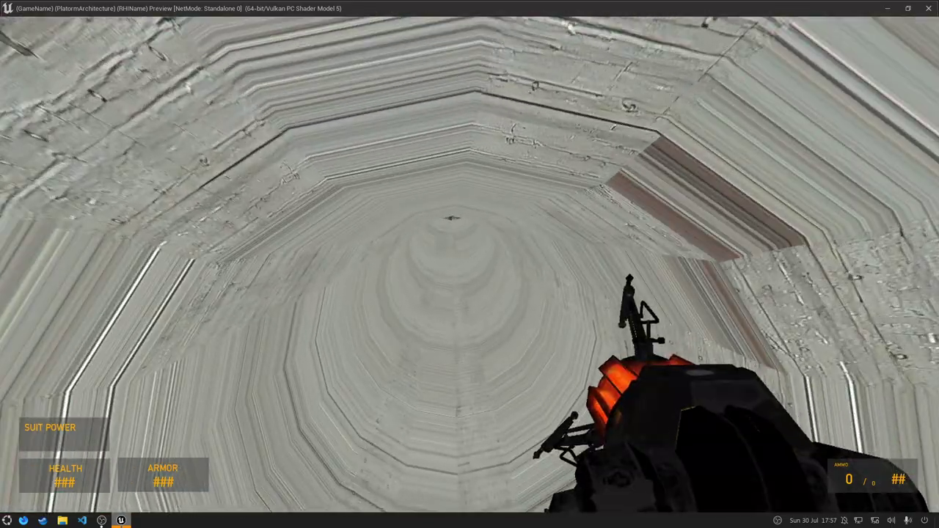
pyautogui.press('w')
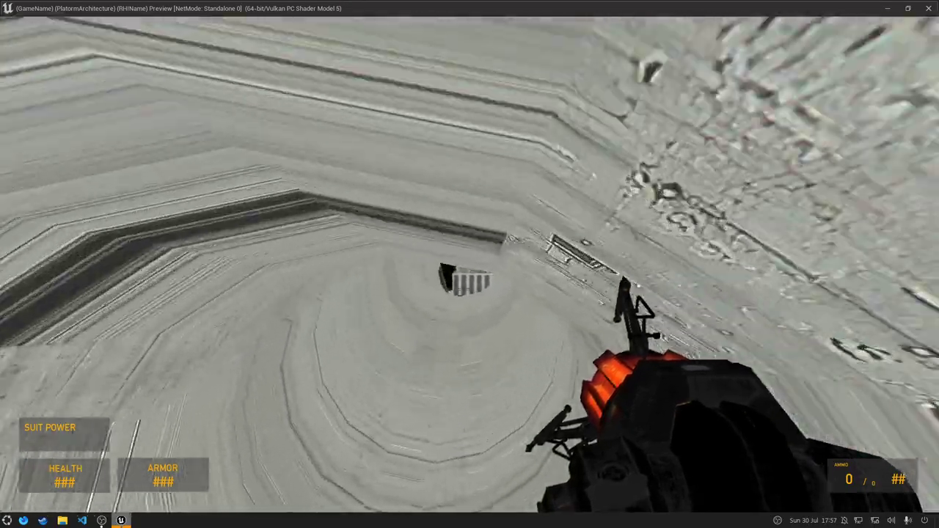
pyautogui.press('w')
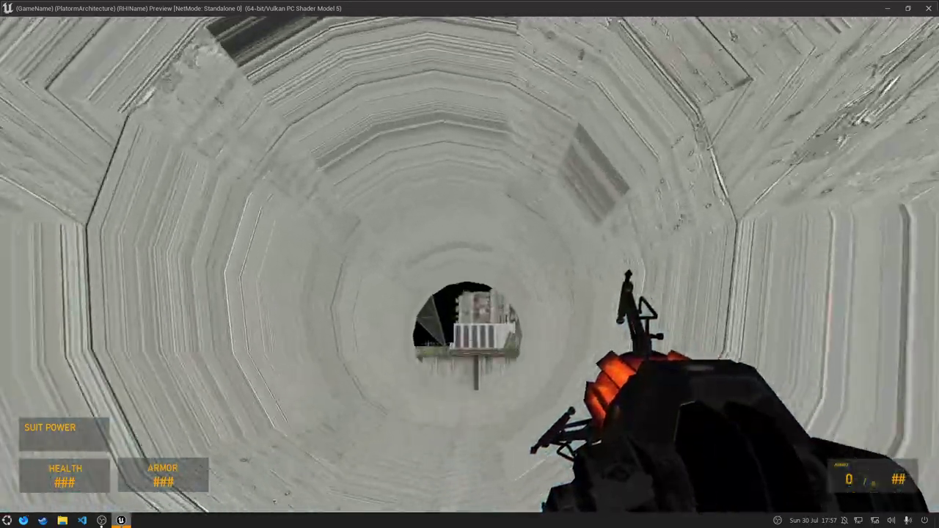
# - Exit the tunnel and drop into the canal, heading past the storage tanks onto the bank
pyautogui.press('w')
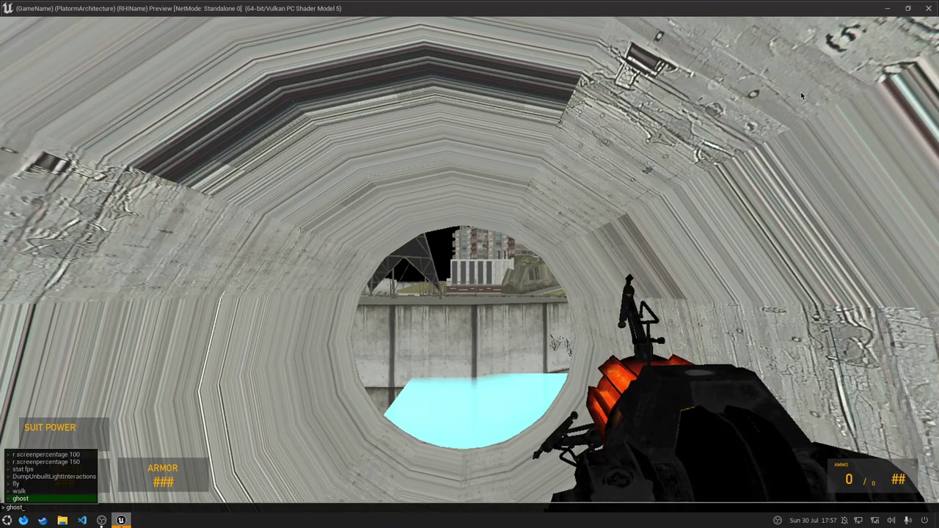
pyautogui.press('Return')
pyautogui.press('w')
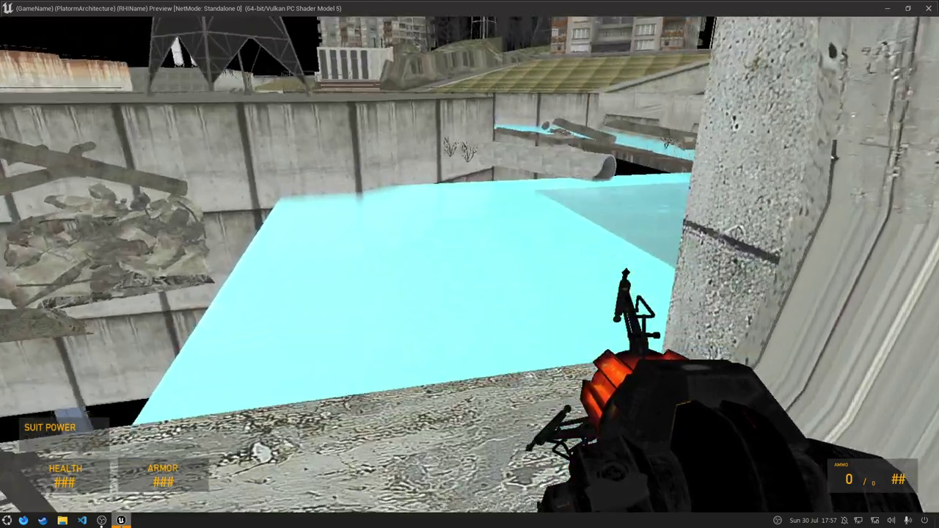
pyautogui.press('w')
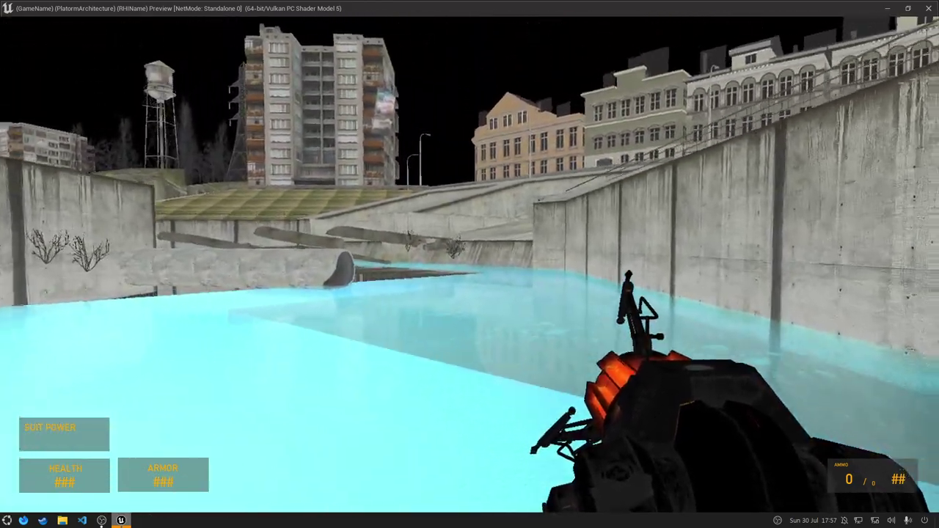
pyautogui.press('w')
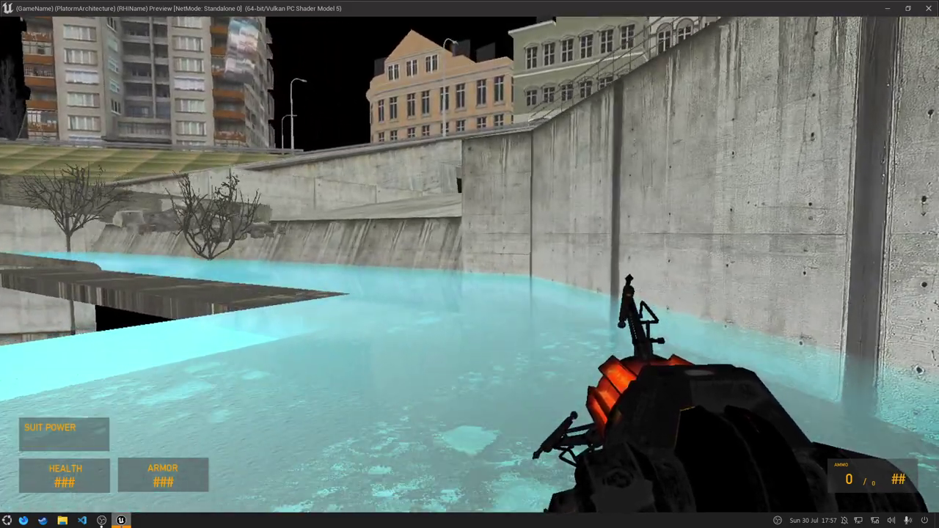
pyautogui.press('w')
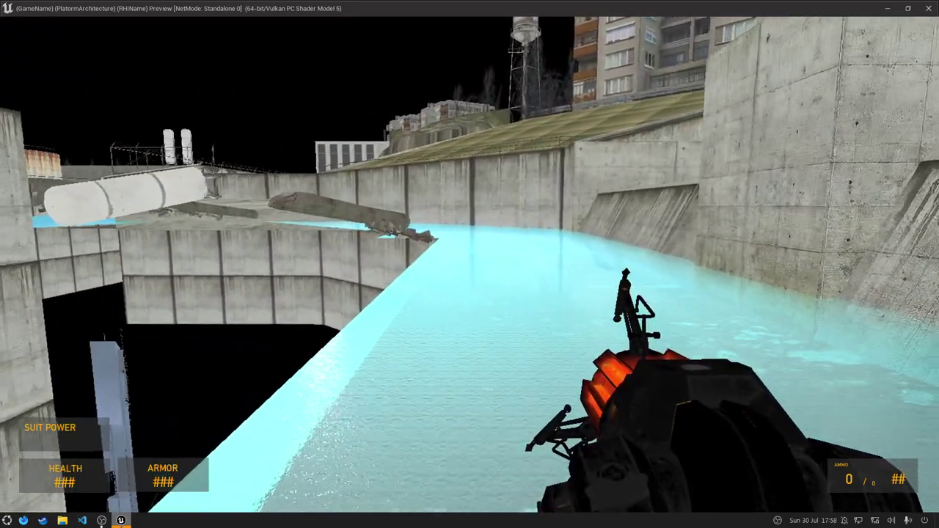
pyautogui.press('w')
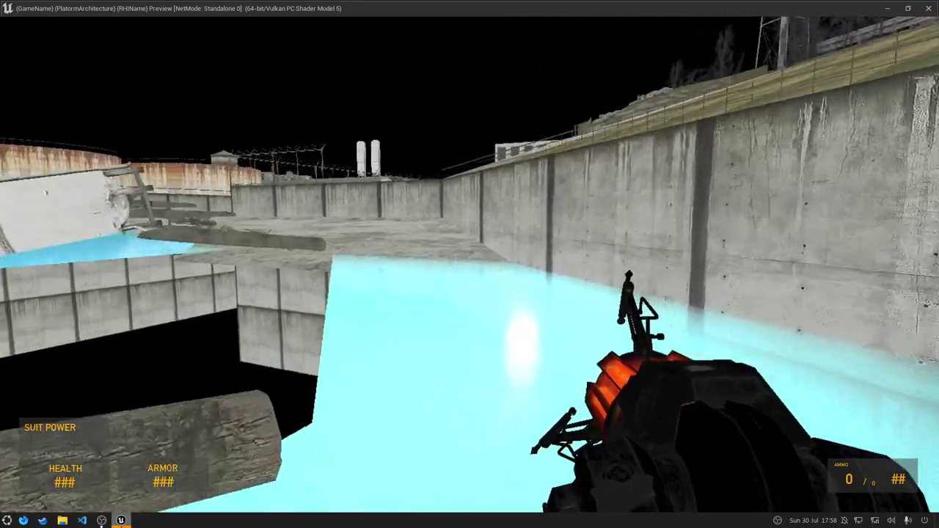
pyautogui.press('w')
pyautogui.press('w')
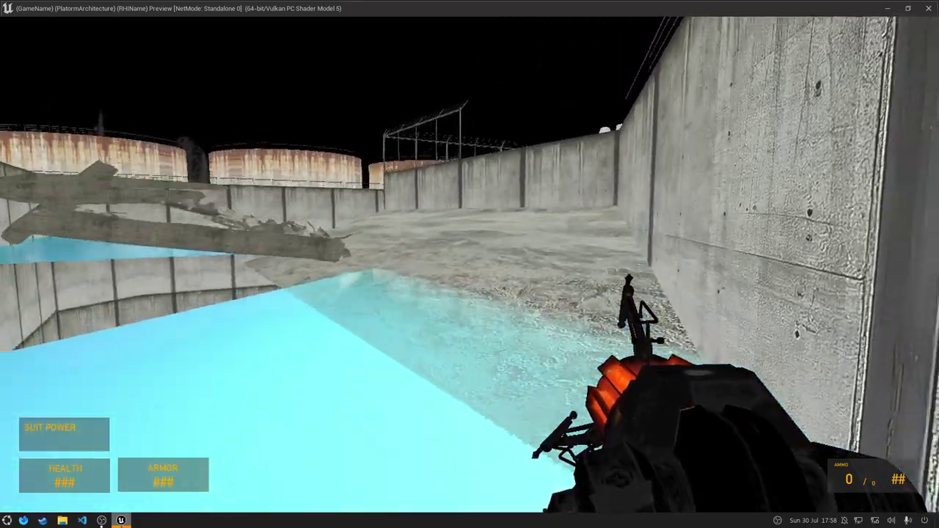
pyautogui.press('w')
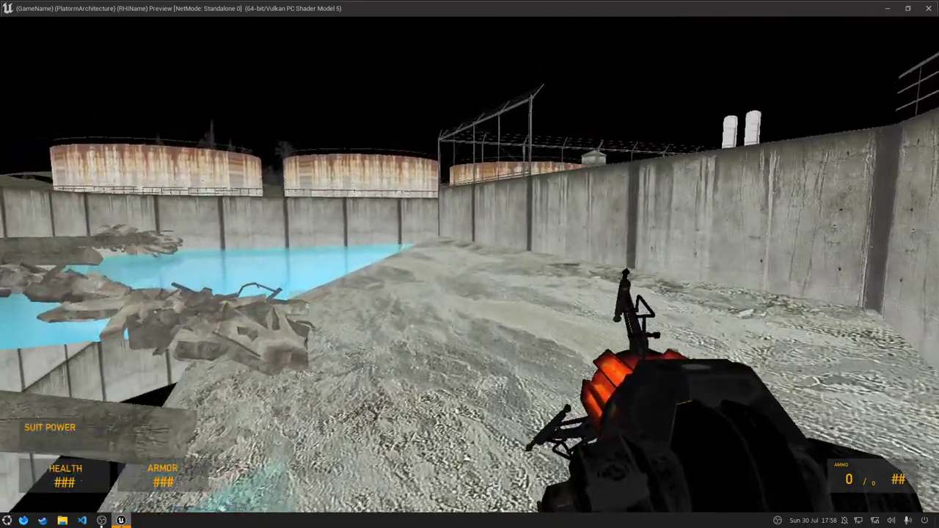
# - Wade down the canal over the drop-off to the overhead beams, then restore normal walking
pyautogui.press('w')
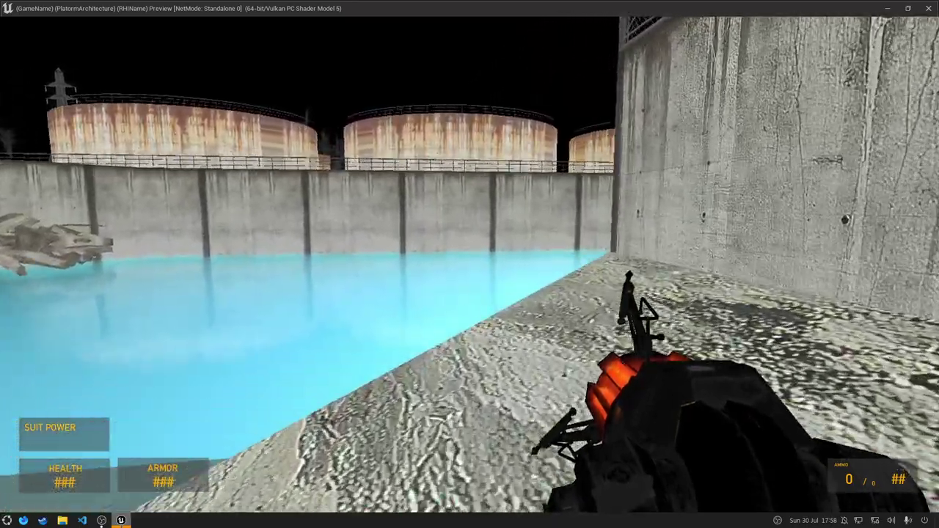
pyautogui.press('w')
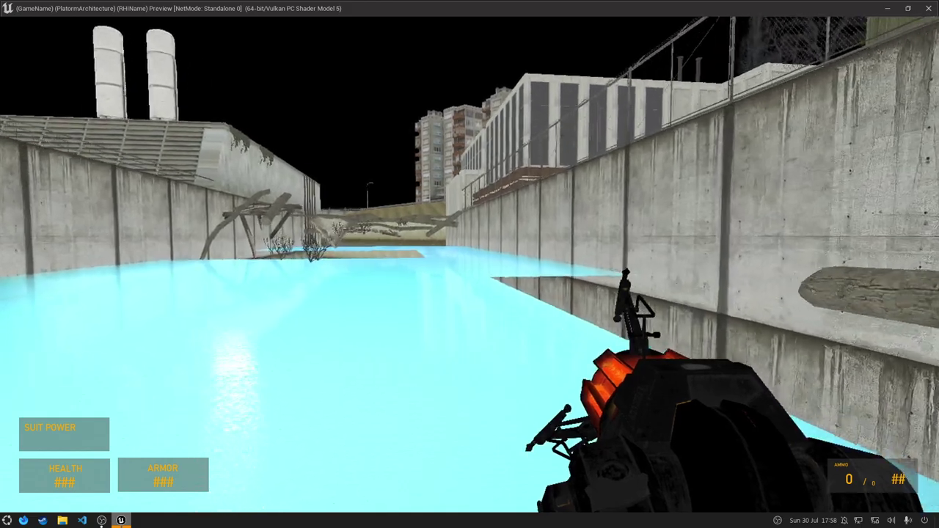
pyautogui.press('w')
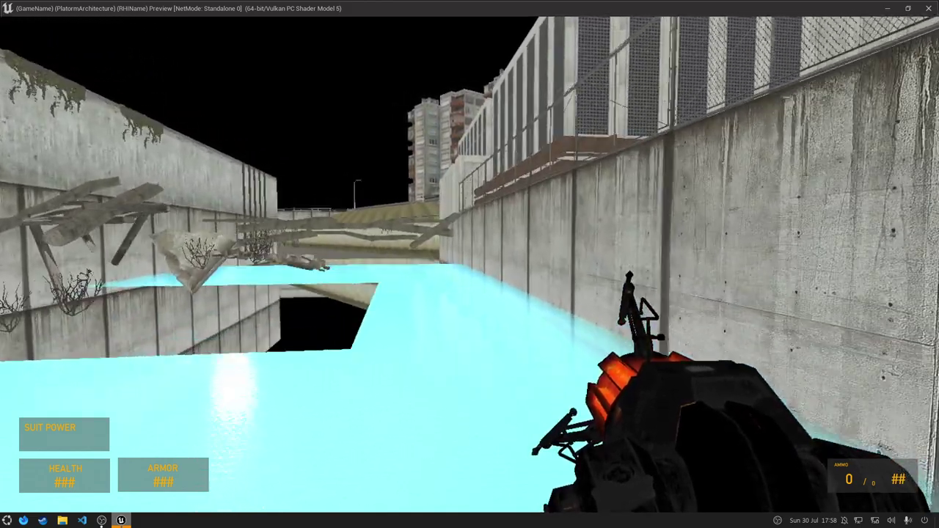
pyautogui.press('w')
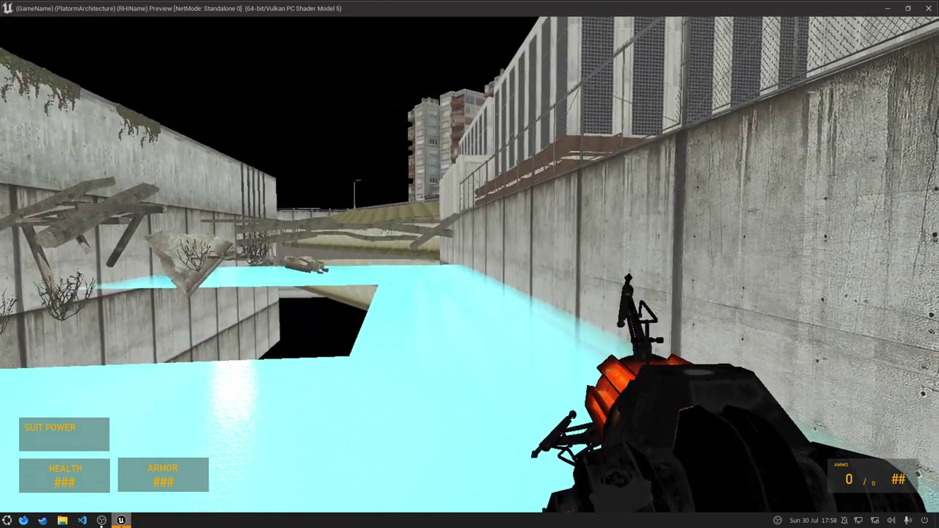
pyautogui.press('w')
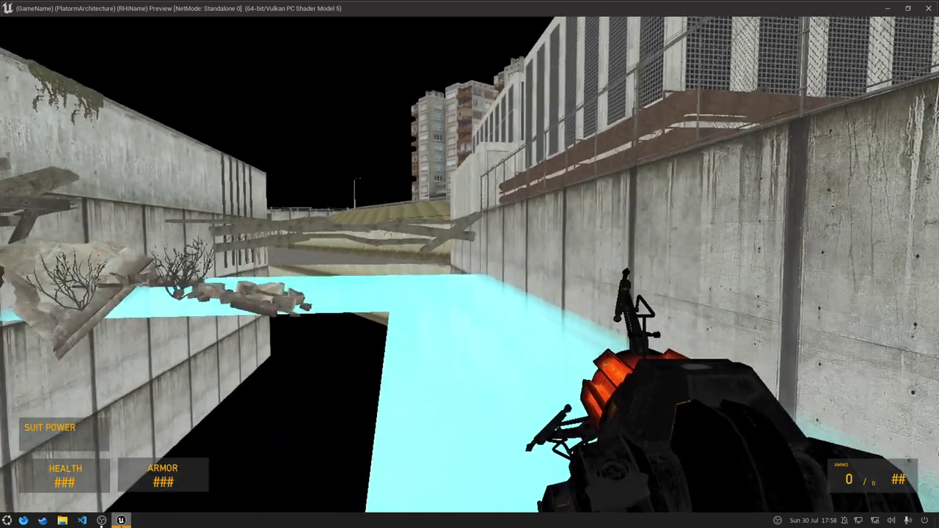
pyautogui.press('w')
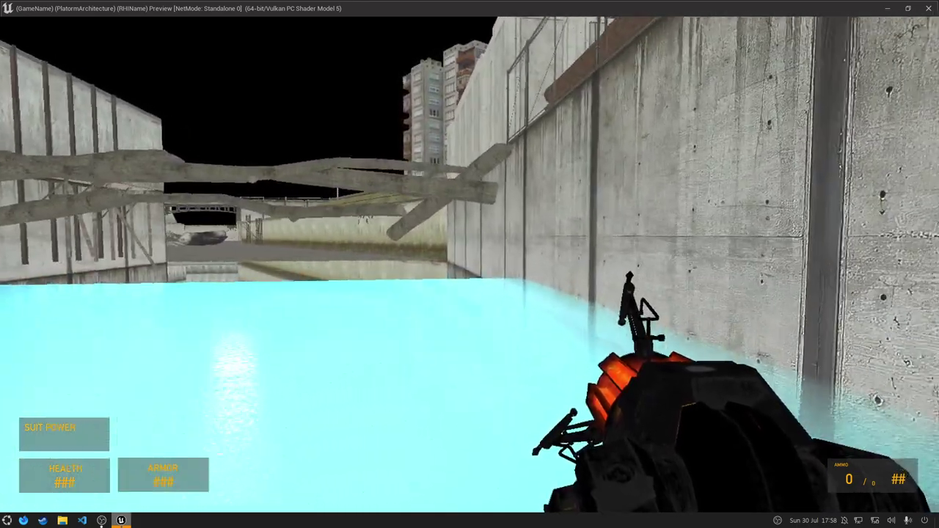
pyautogui.press('w')
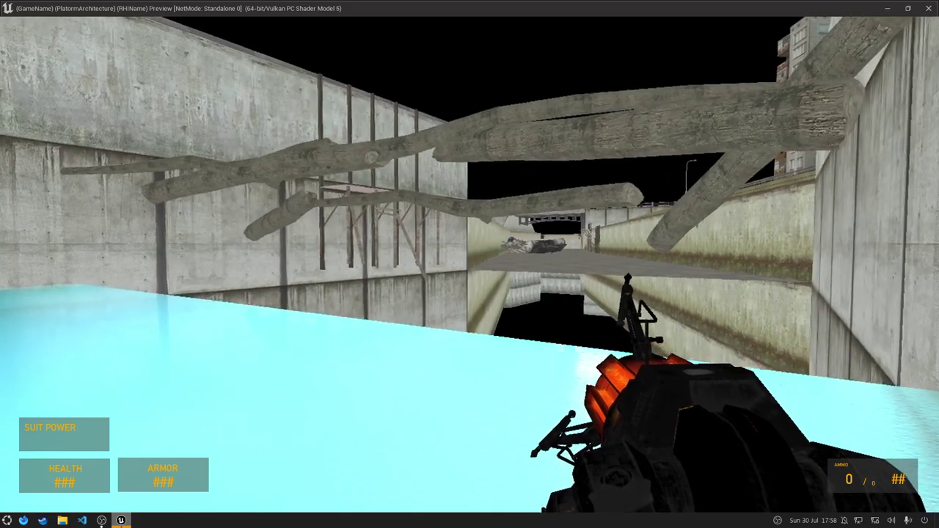
pyautogui.press('w')
pyautogui.press('Return')
# - Walk down the canal under the bridge and step off the ledge over the cyan pool
pyautogui.press('w')
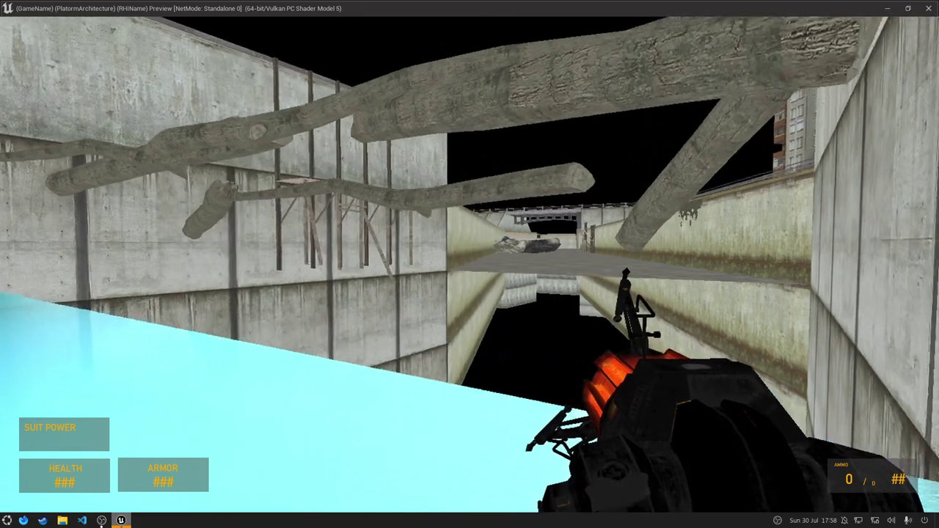
pyautogui.press('w')
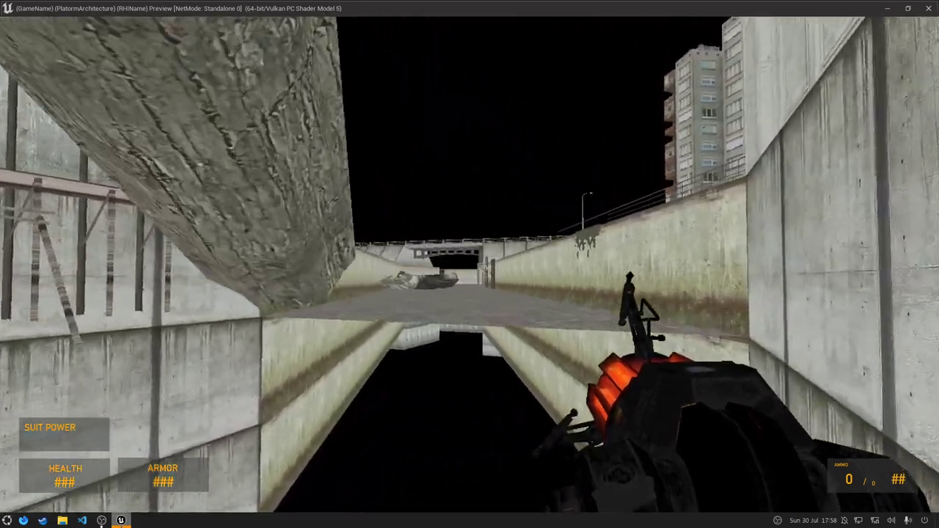
pyautogui.press('w')
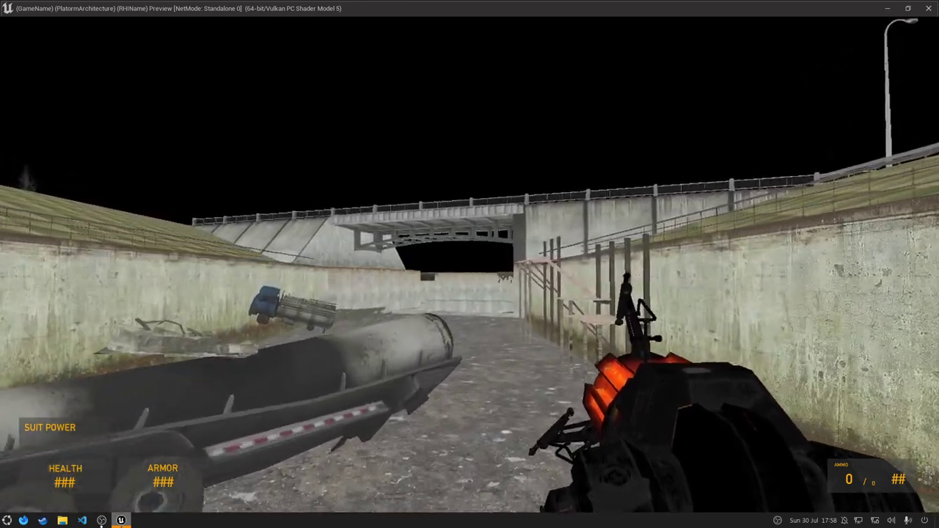
pyautogui.press('w')
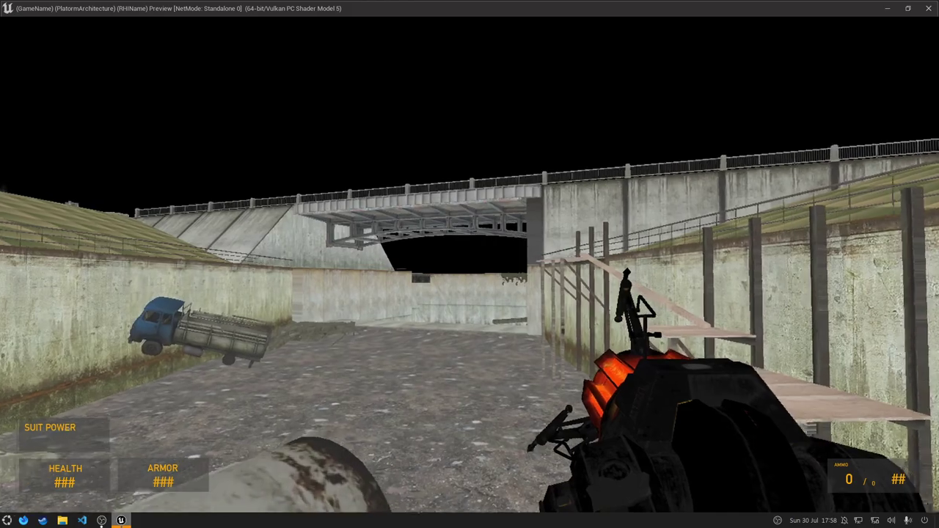
pyautogui.press('w')
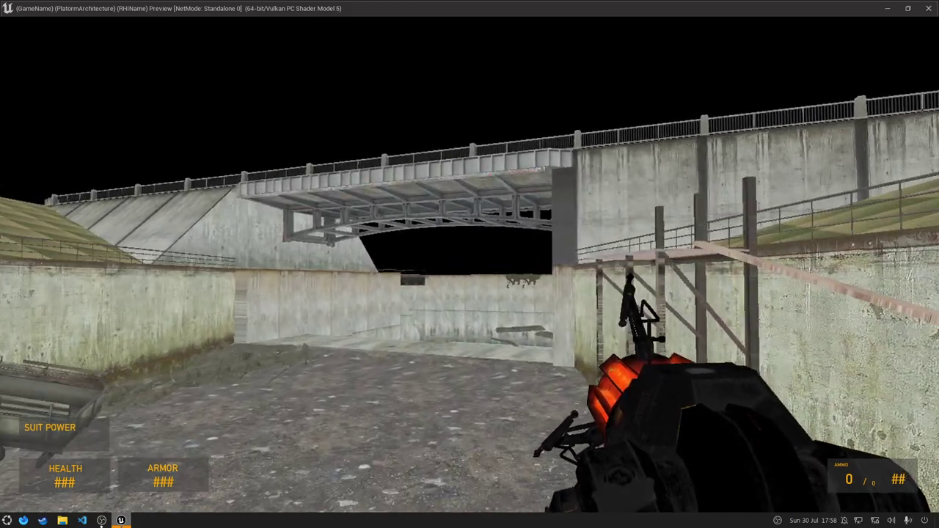
pyautogui.press('w')
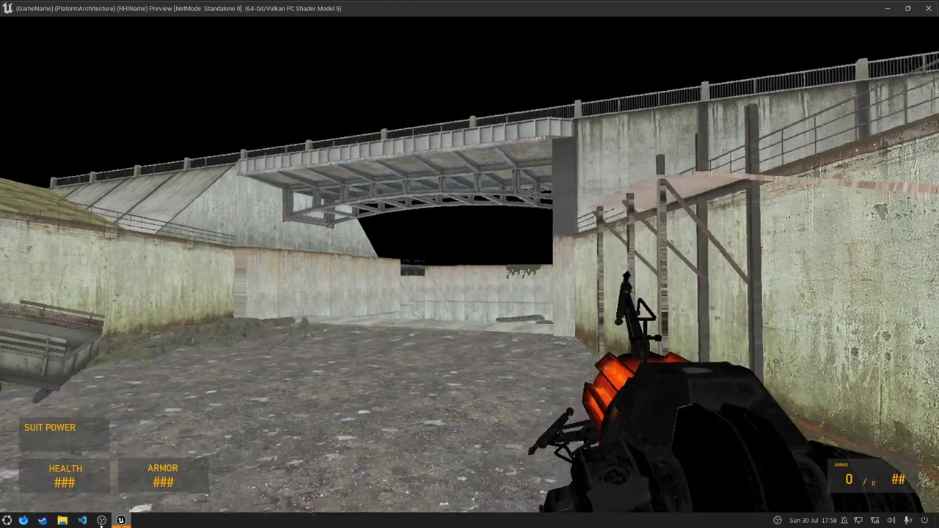
pyautogui.press('w')
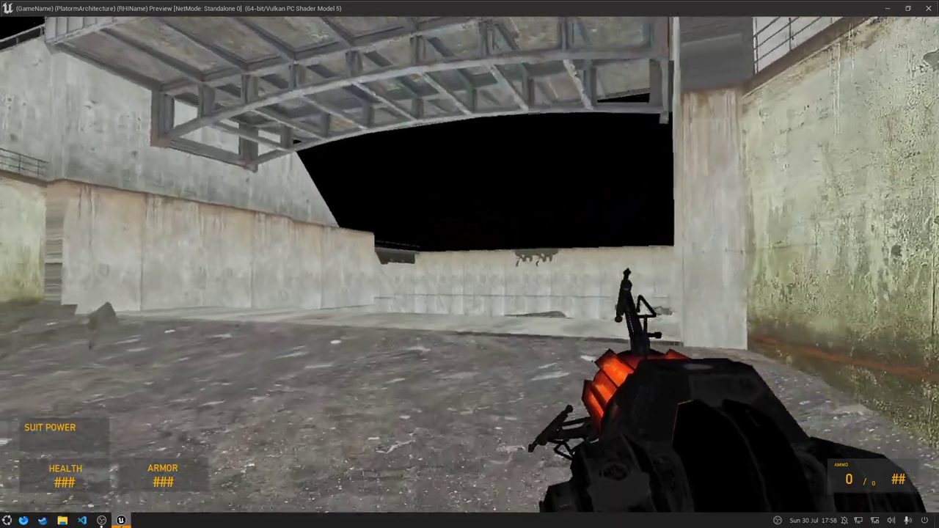
pyautogui.press('w')
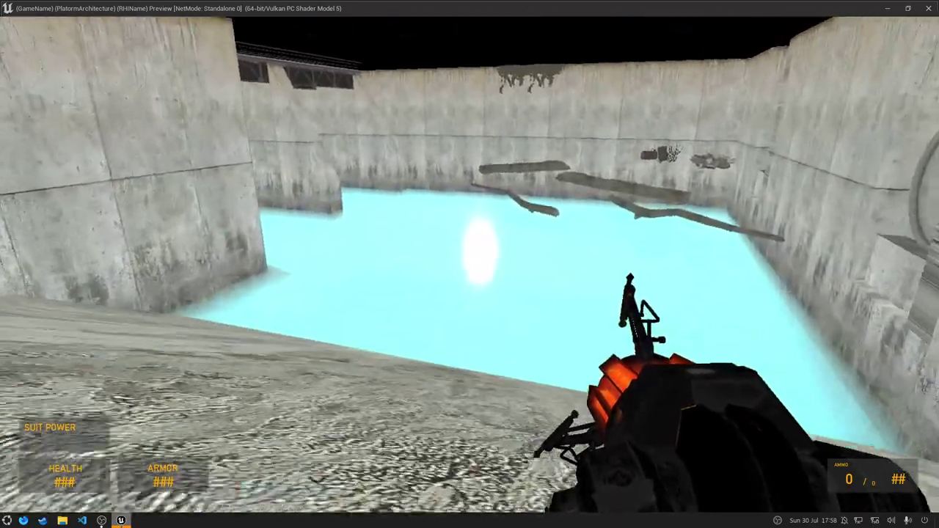
pyautogui.press('w')
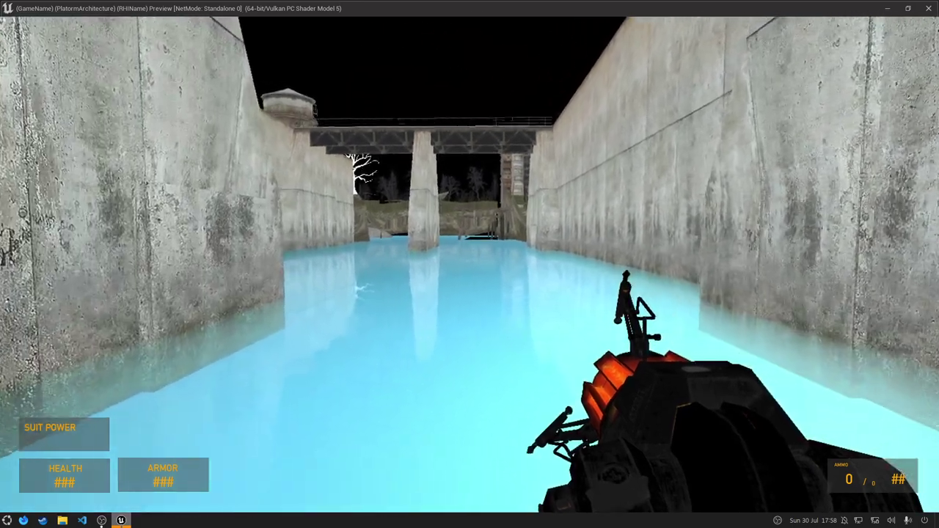
# - Run 'ghost' in the console and fly toward the bridge and along the channel
pyautogui.press('`')
pyautogui.write('ghost')
pyautogui.press('Return')
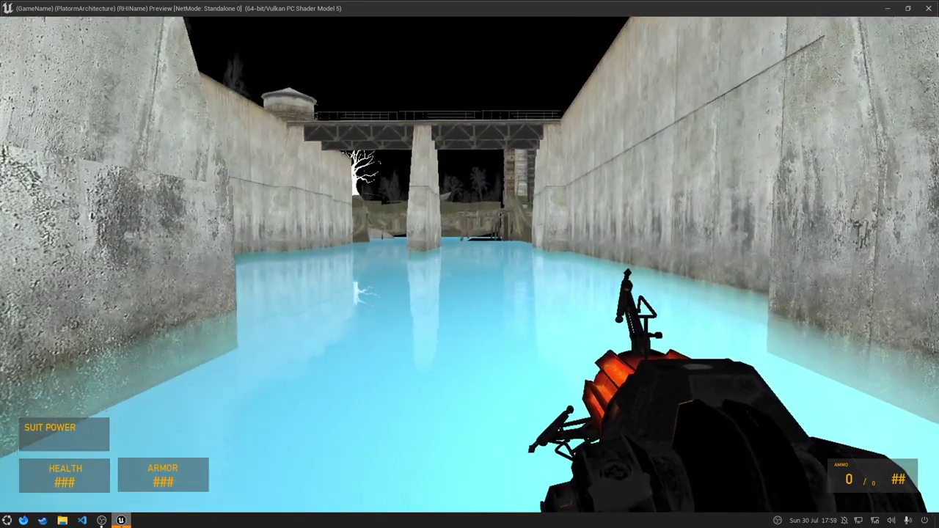
pyautogui.press('`')
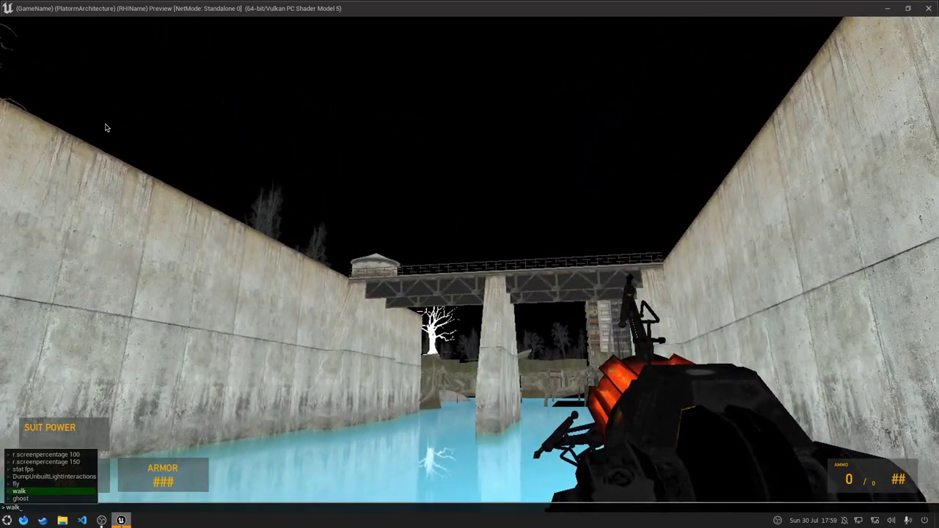
pyautogui.press('`')
pyautogui.press('w')
pyautogui.press('w')
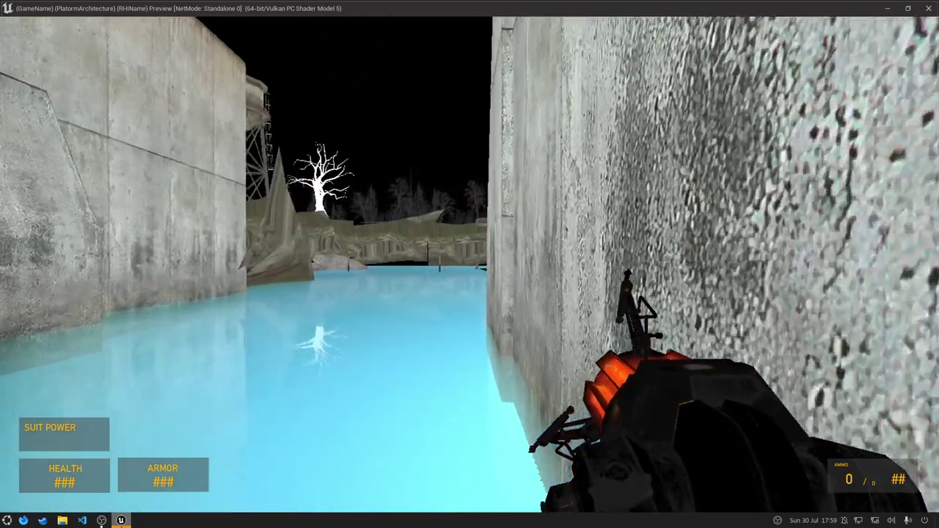
pyautogui.press('`')
pyautogui.press('`')
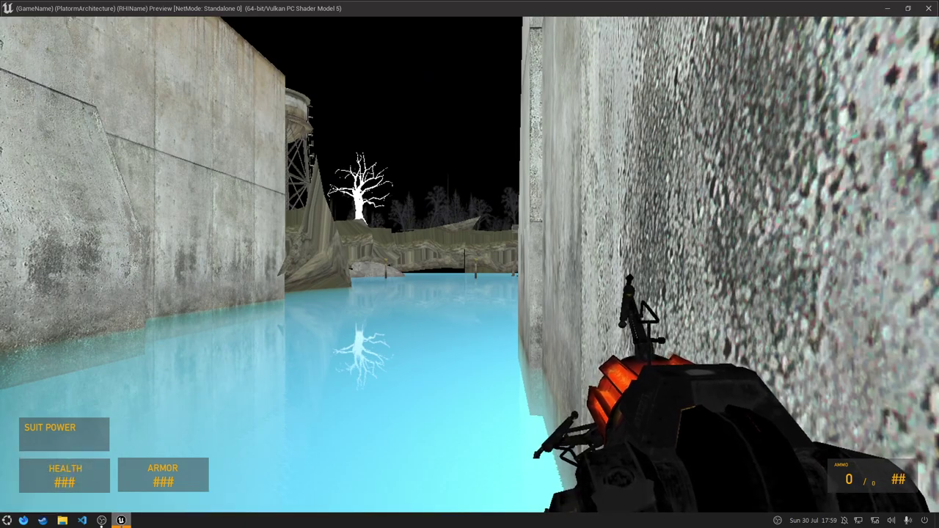
pyautogui.press('w')
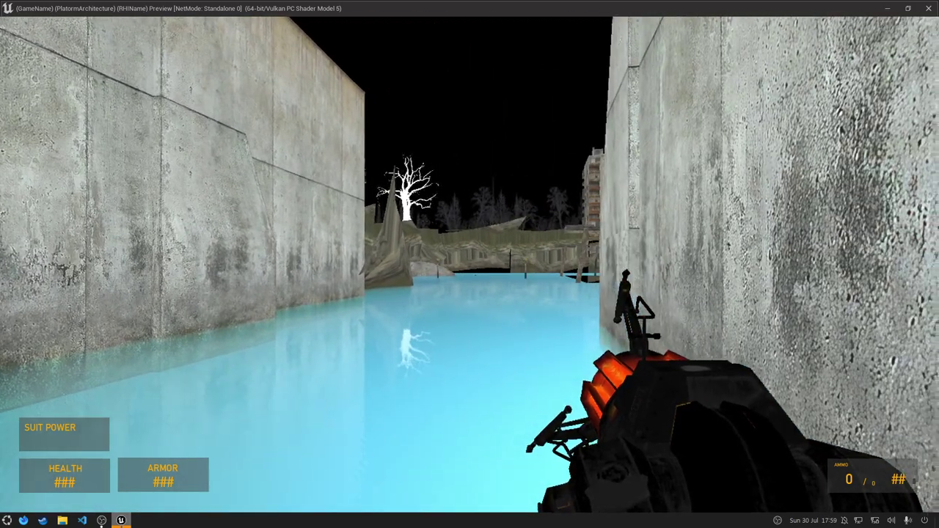
# - Rerun the previous command and fly over the water past the water tower to the pier
pyautogui.press('Up')
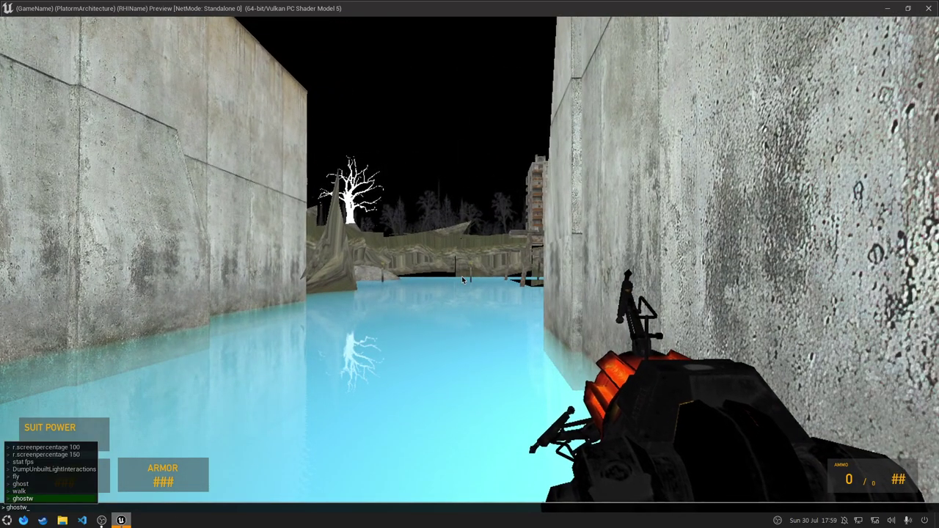
pyautogui.press('Return')
pyautogui.press('`')
pyautogui.press('w')
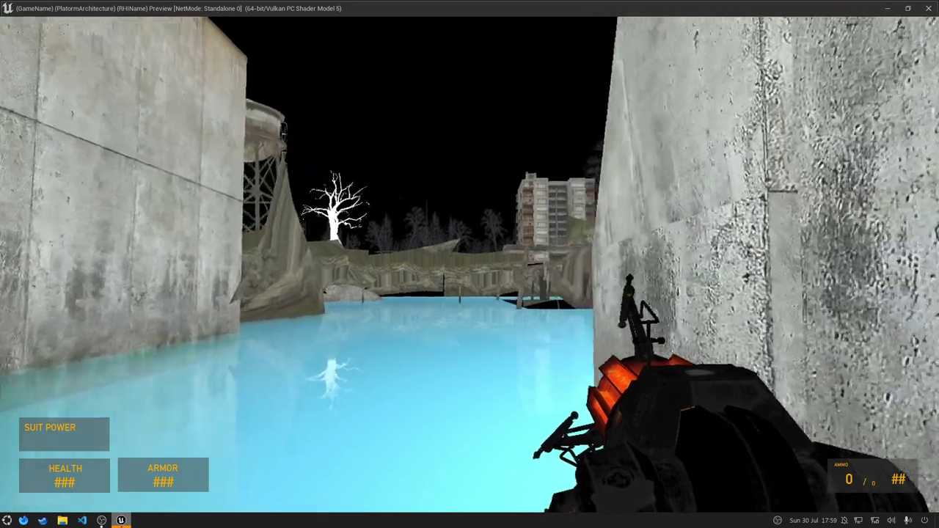
pyautogui.press('w')
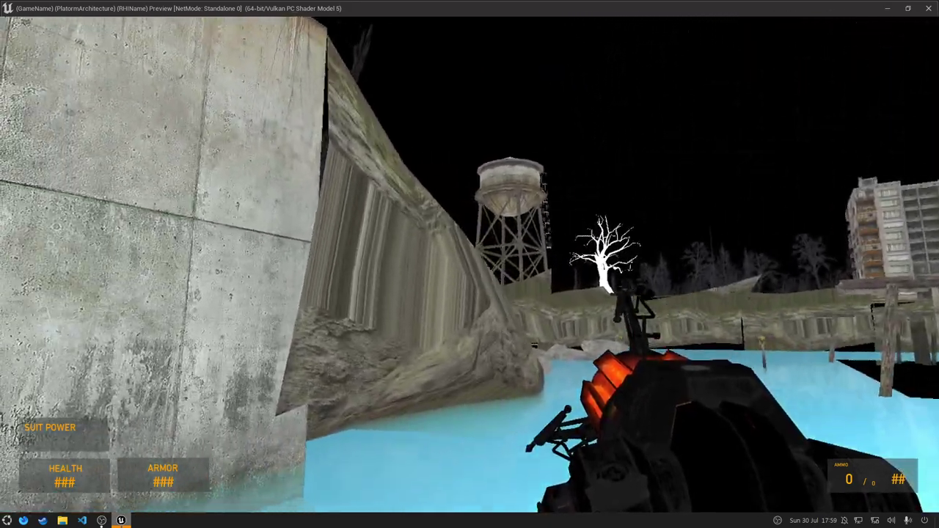
pyautogui.press('w')
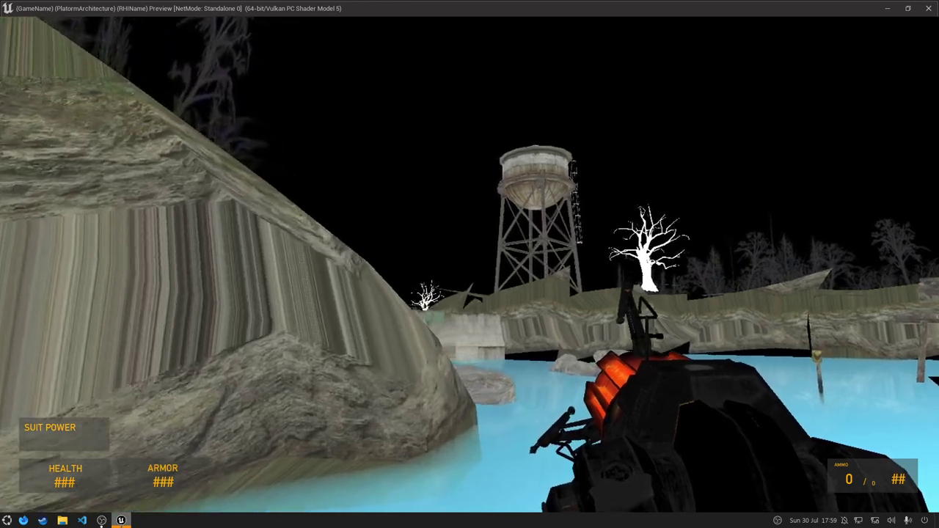
pyautogui.press('w')
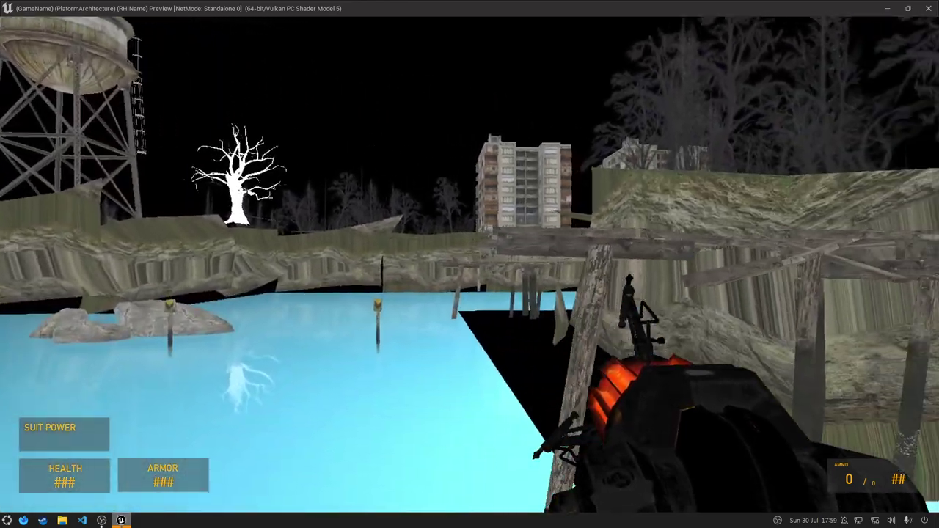
pyautogui.press('w')
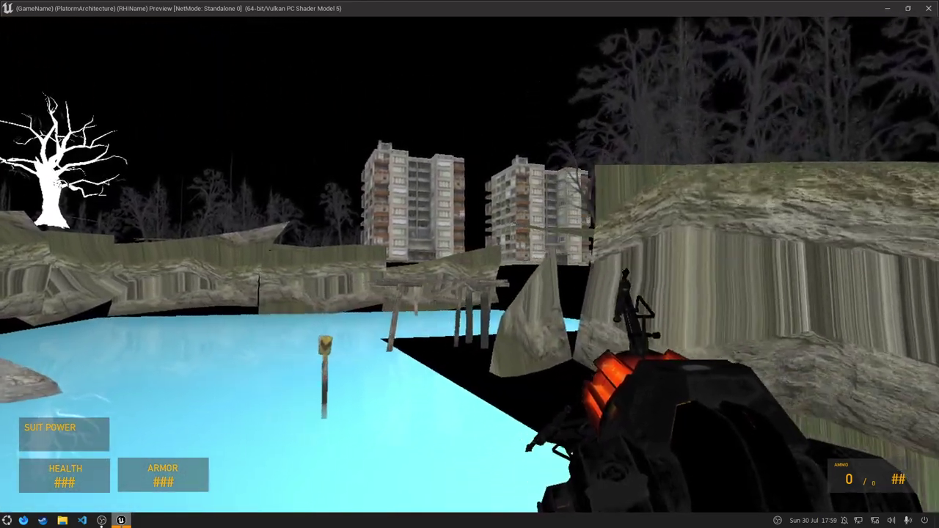
pyautogui.press('w')
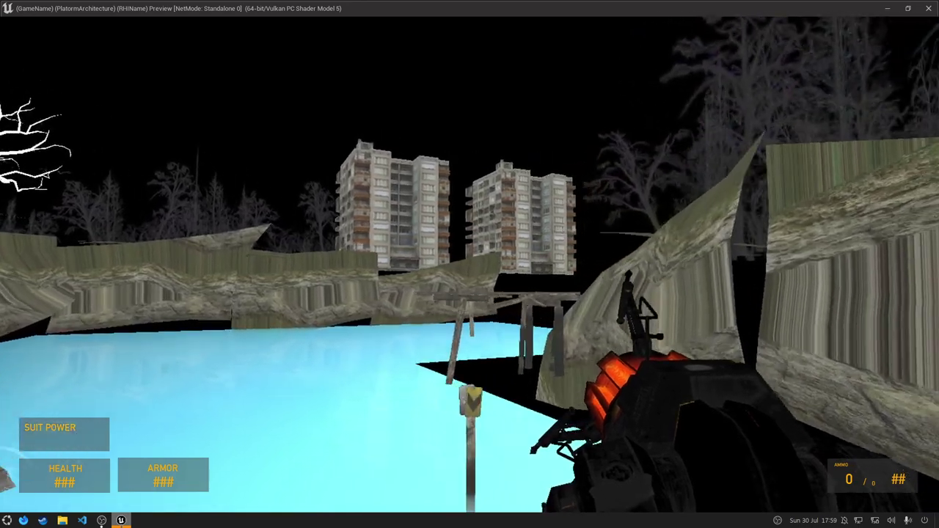
pyautogui.press('w')
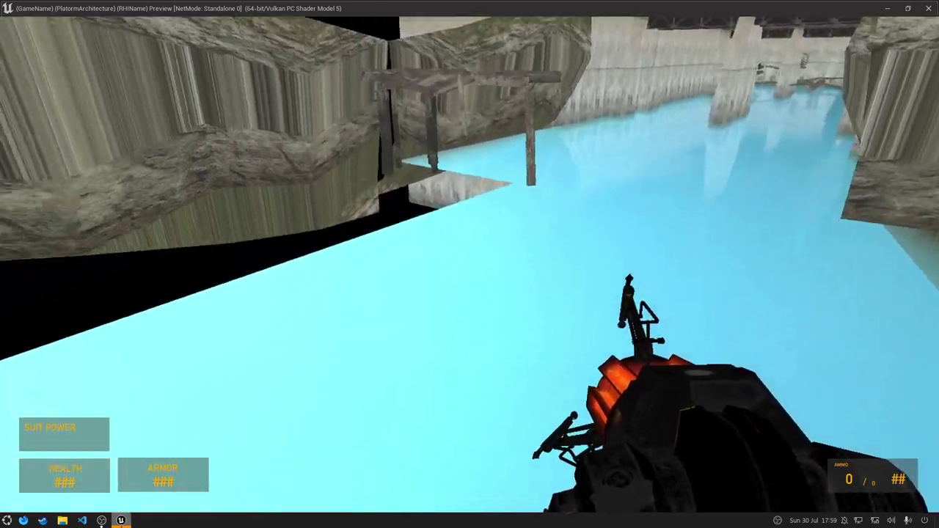
pyautogui.press('w')
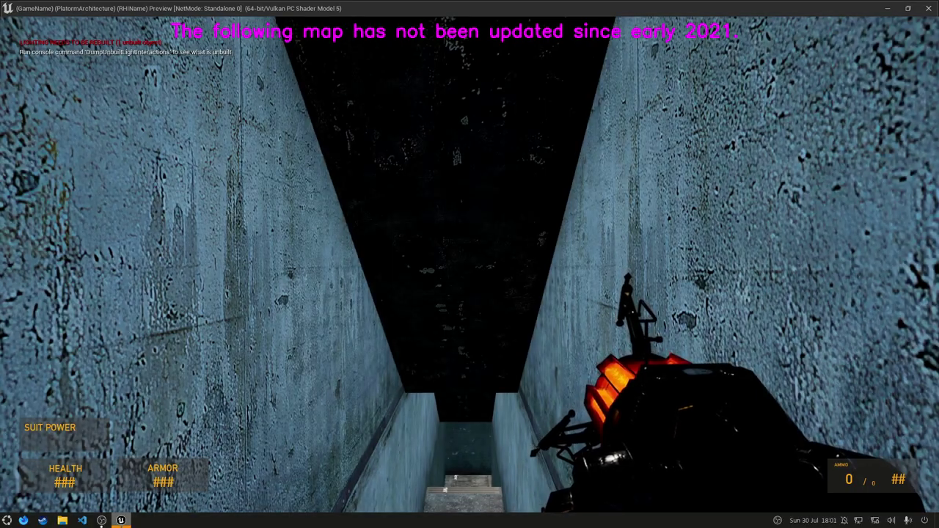
# - Walk down the stairs and through the corridors past the diagonal wooden boards
pyautogui.press('w')
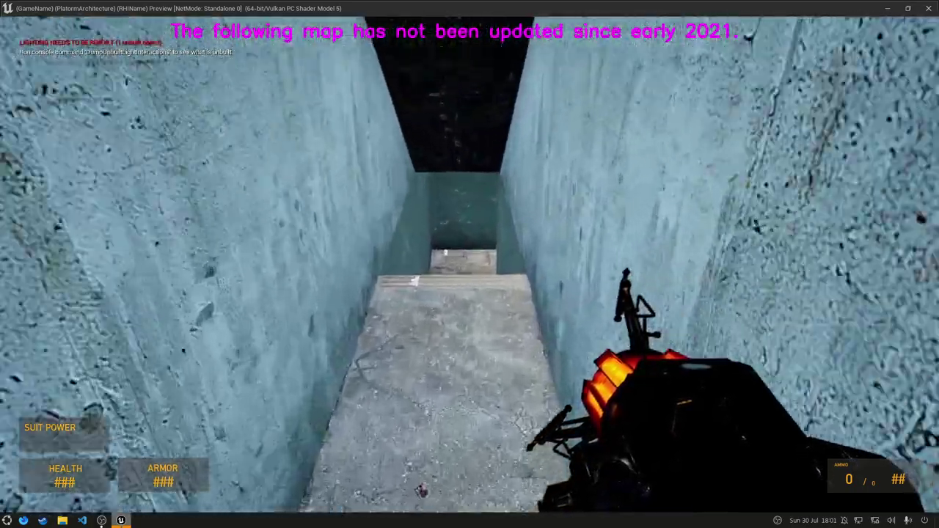
pyautogui.press('w')
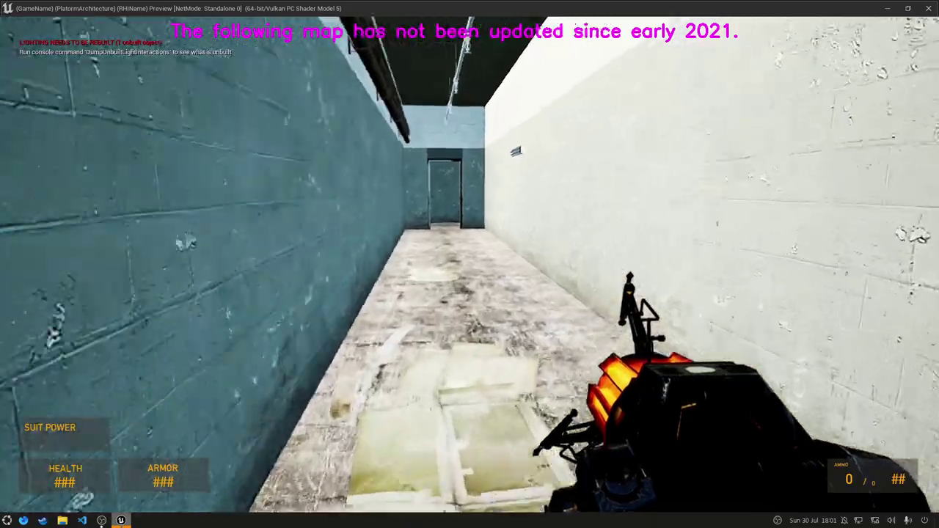
pyautogui.press('w')
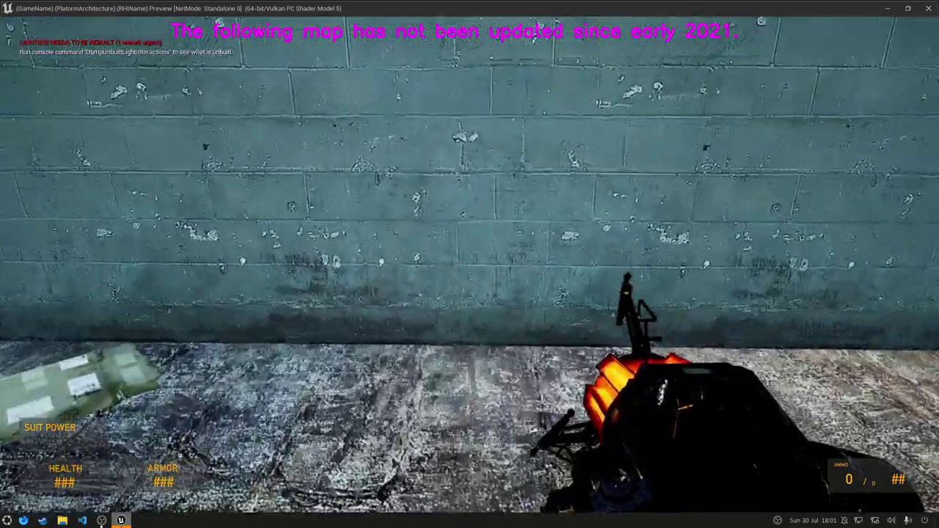
pyautogui.press('w')
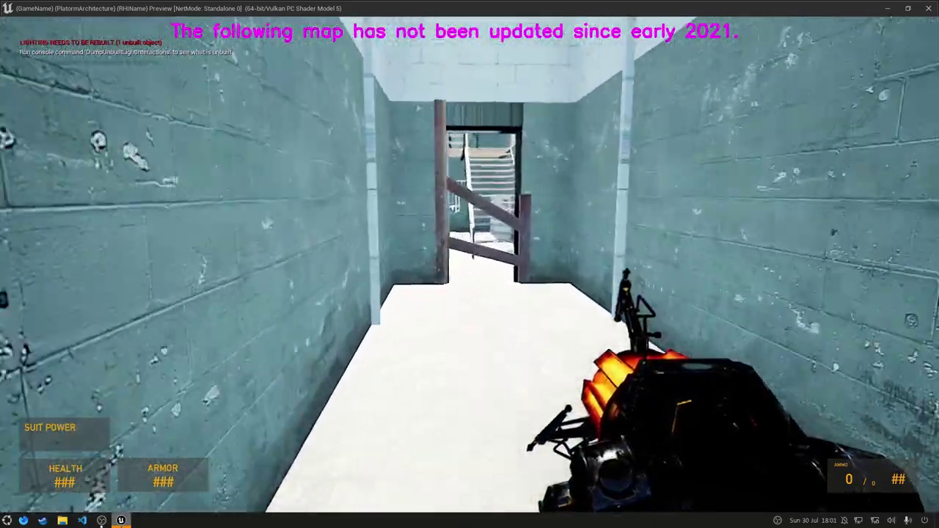
pyautogui.press('w')
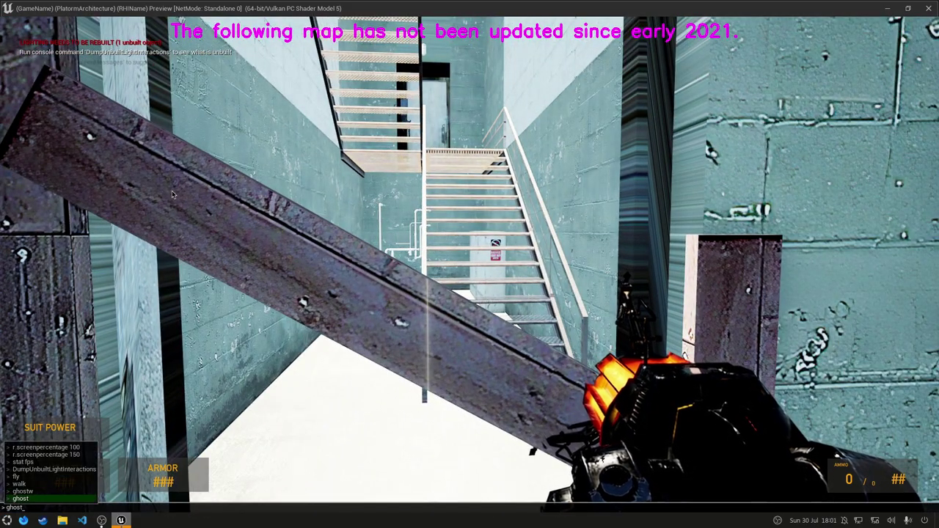
pyautogui.press('w')
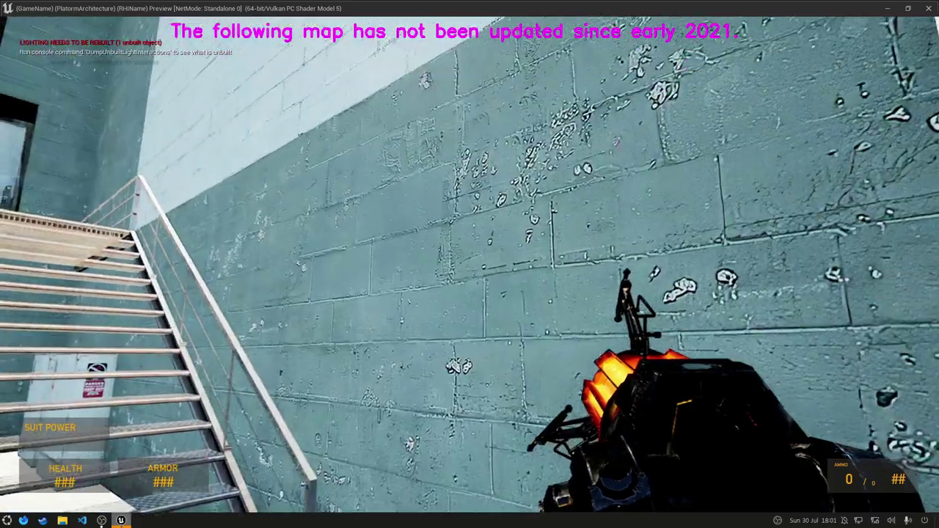
# - Climb the metal staircase past the door landing up to the barred gate
pyautogui.press('w')
pyautogui.press('w')
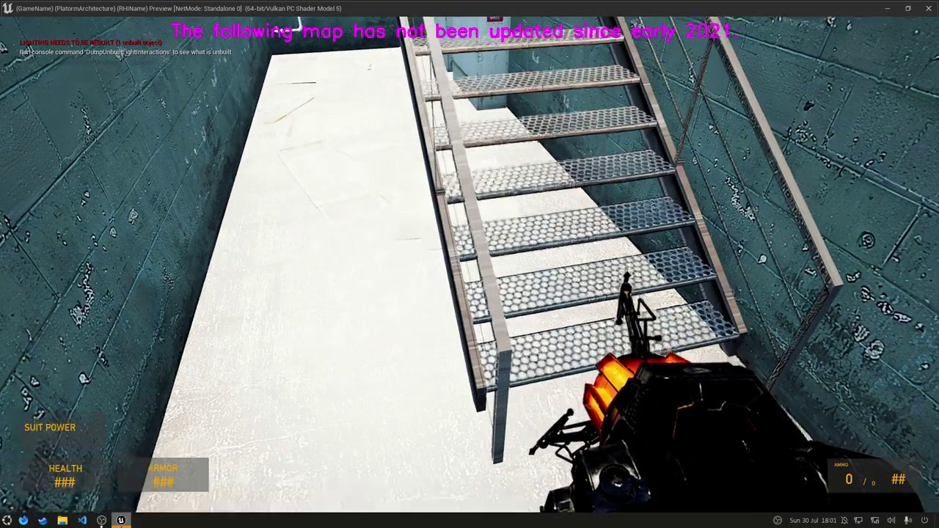
pyautogui.press('w')
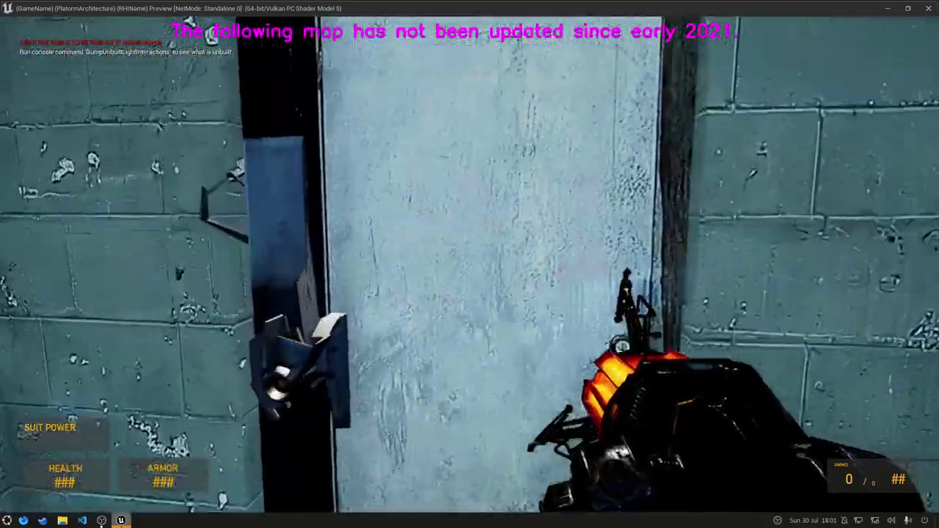
pyautogui.press('s')
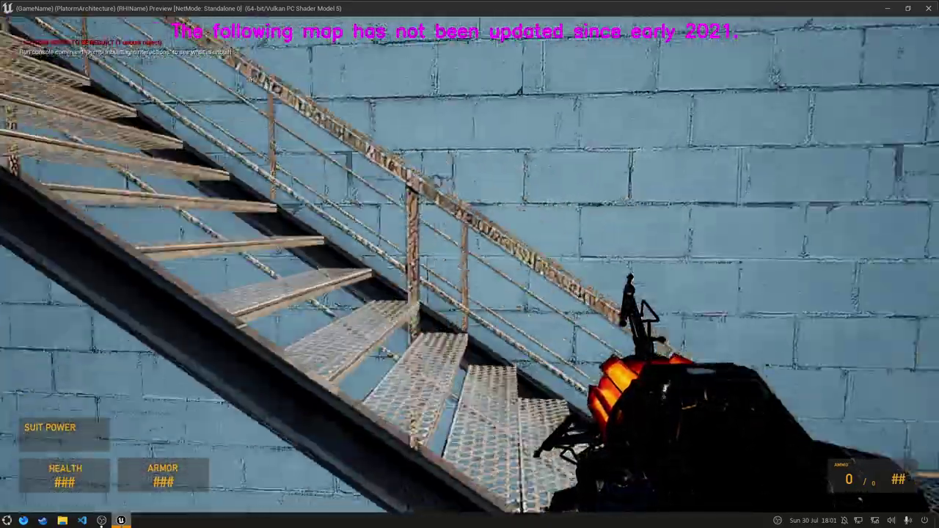
pyautogui.press('w')
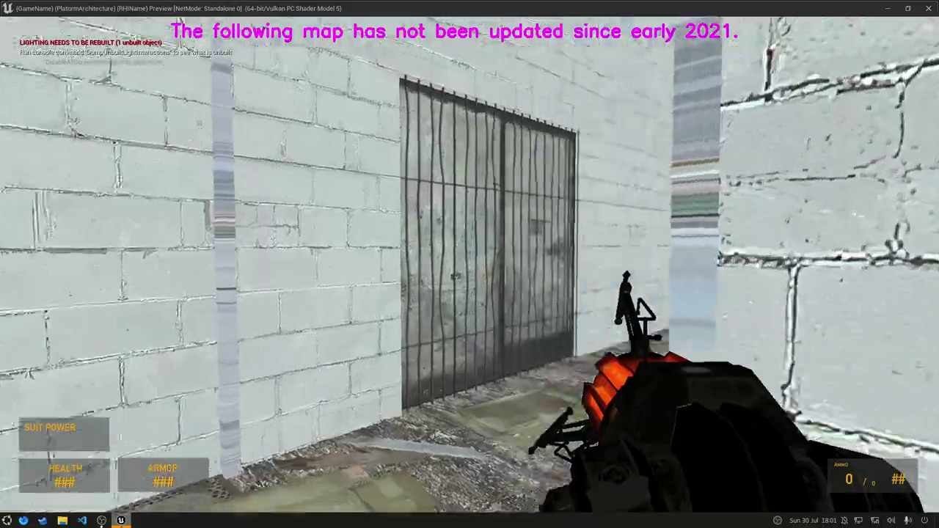
pyautogui.press('w')
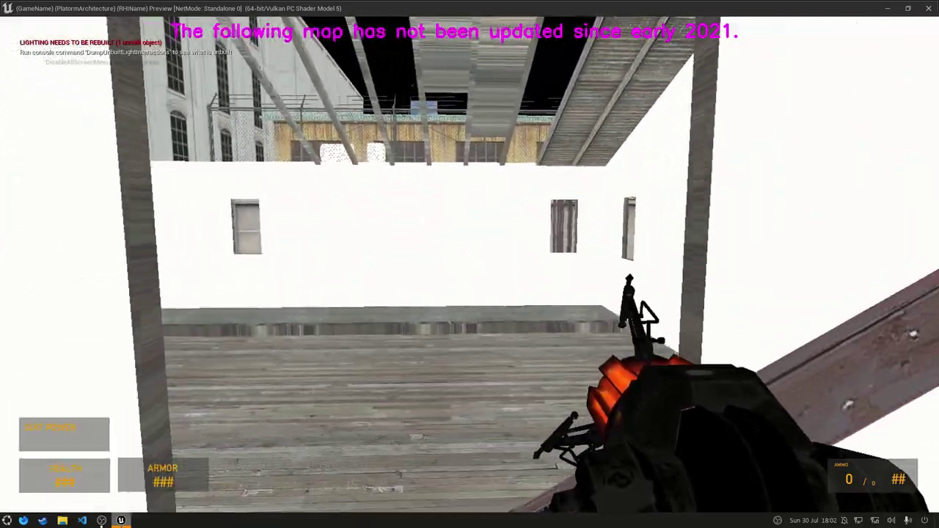
# - Jump up out of the trench onto the wooden deck facing the leaning panel
pyautogui.press('space')
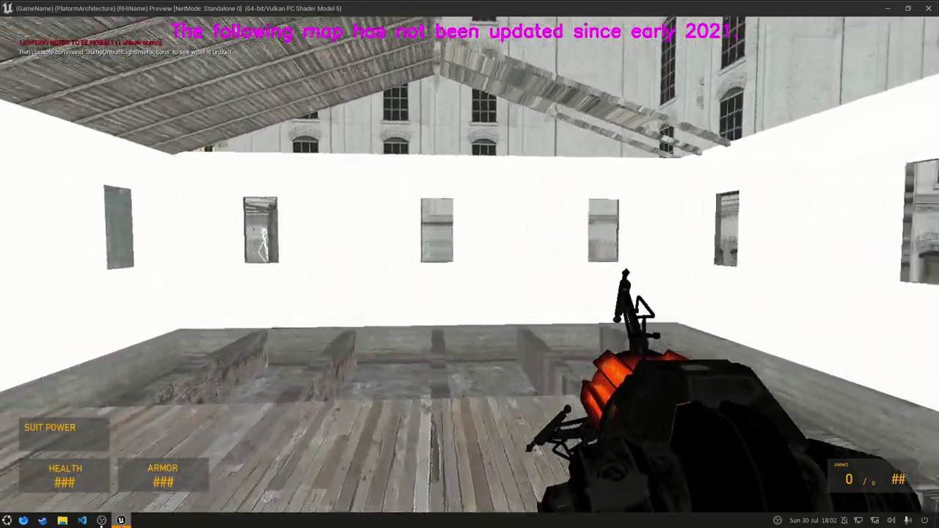
pyautogui.press('space')
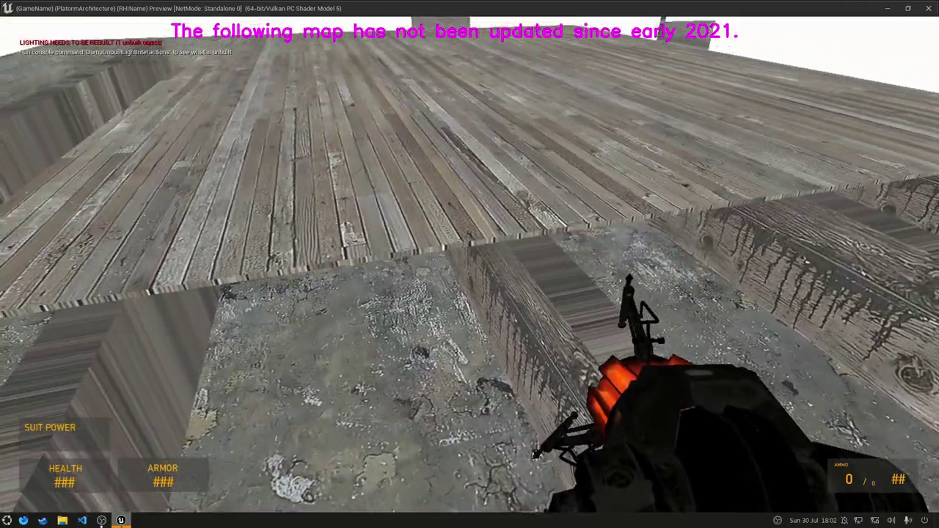
pyautogui.press('space')
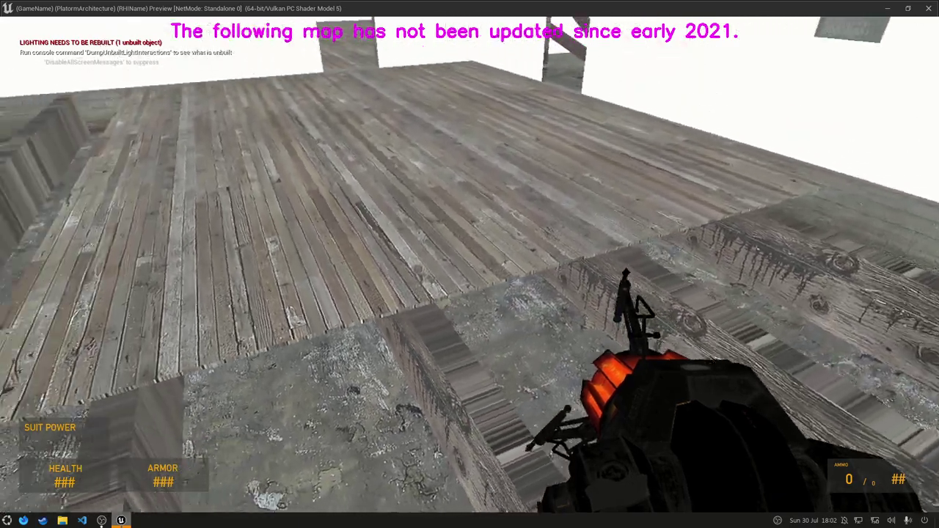
pyautogui.press('space')
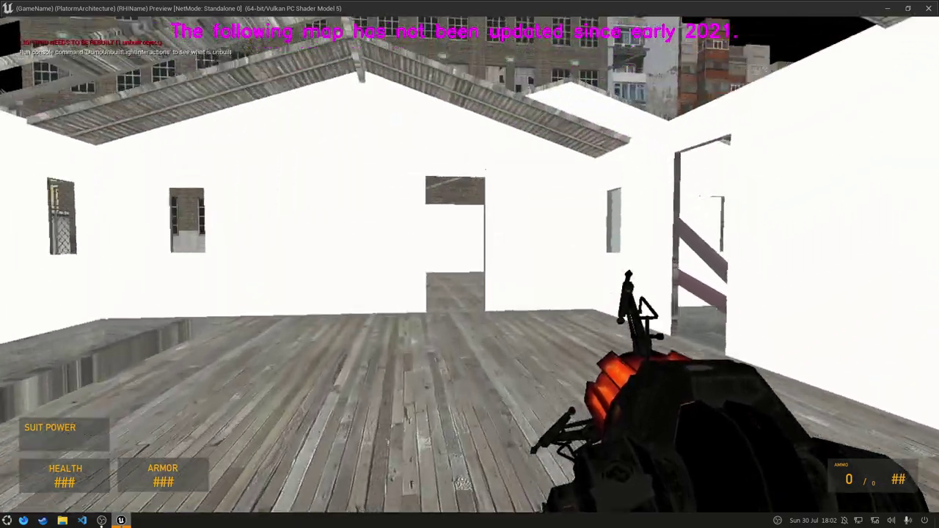
# - Drop into the fenced courtyard, switch to ghost mode, and fly past the white barrels
pyautogui.press('w')
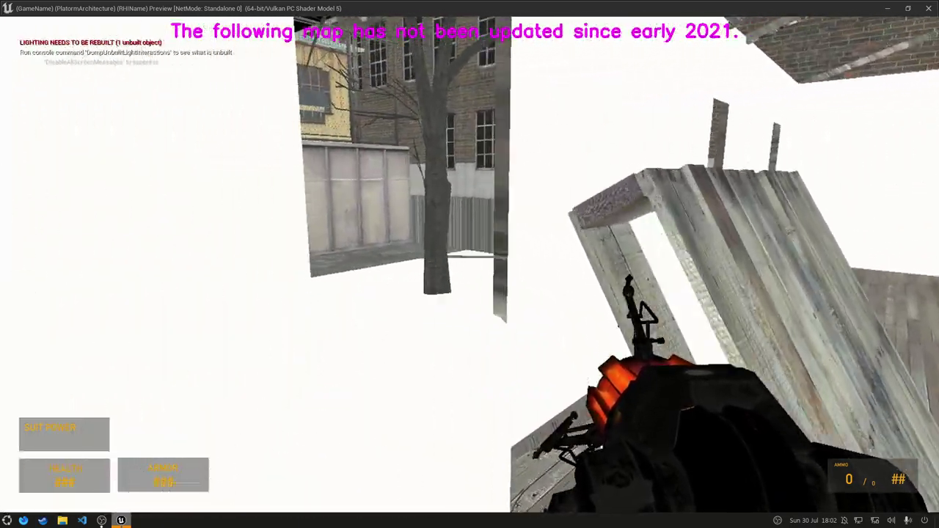
pyautogui.press('w')
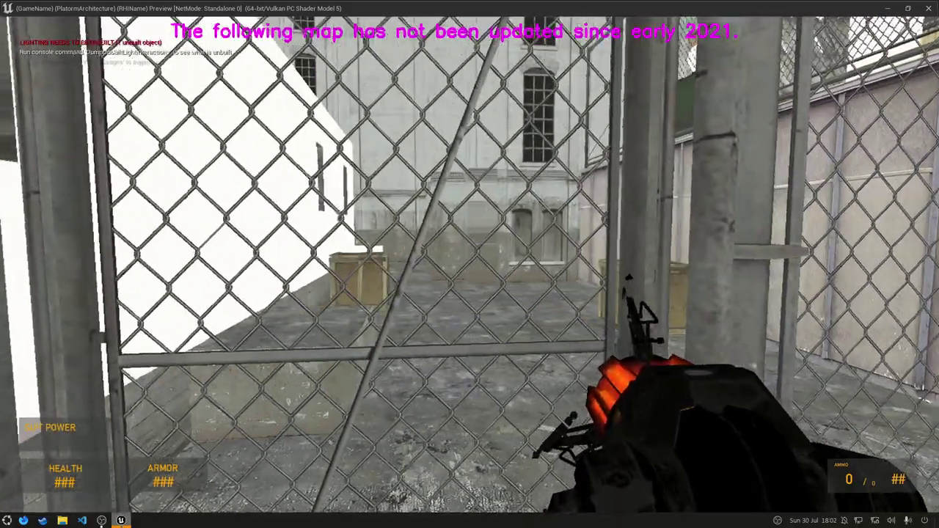
pyautogui.moveTo(2, 394)
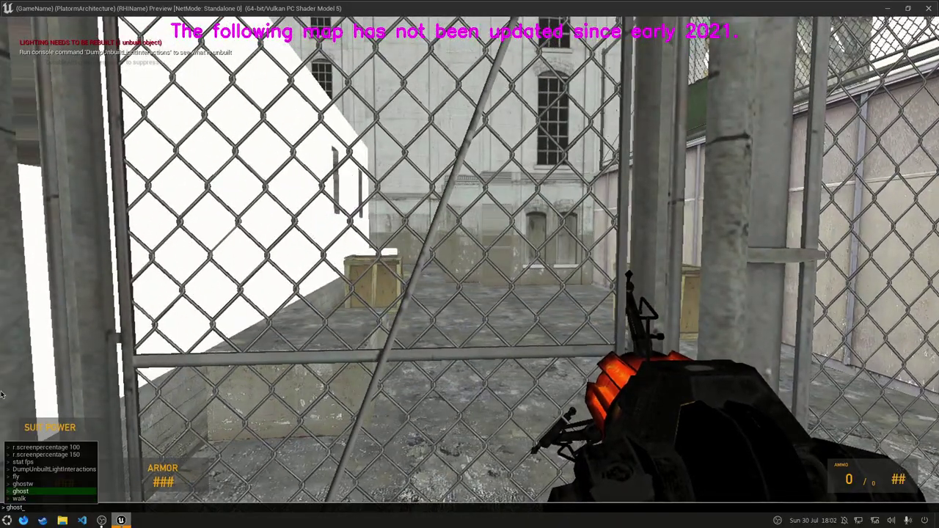
pyautogui.press('w')
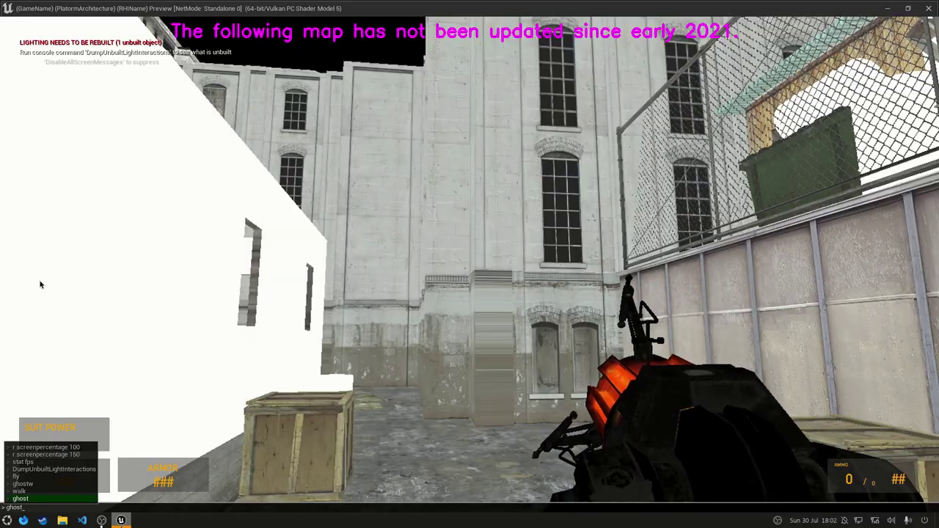
pyautogui.press('Return')
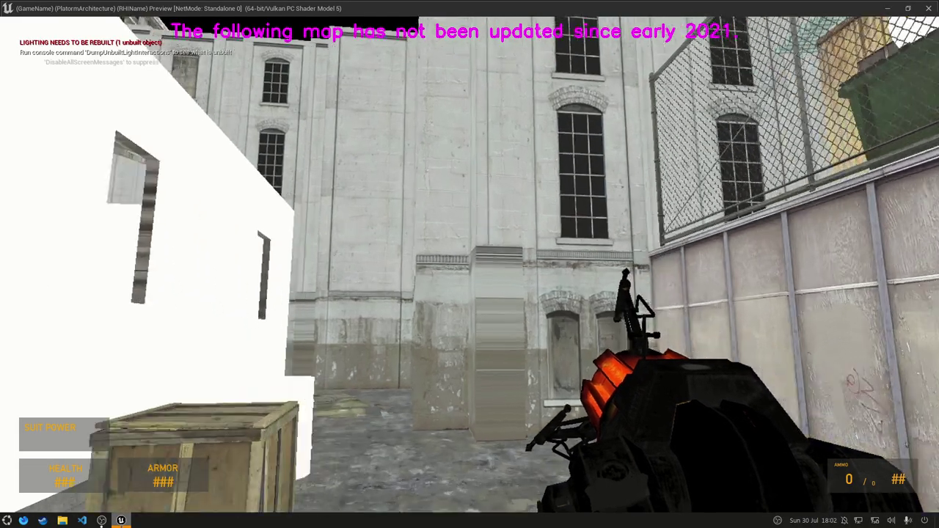
pyautogui.press('s')
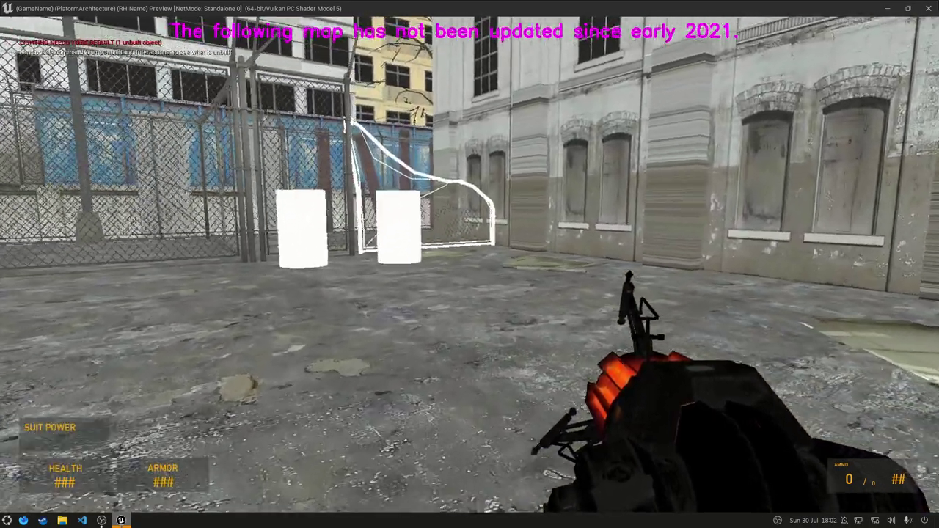
pyautogui.press('w')
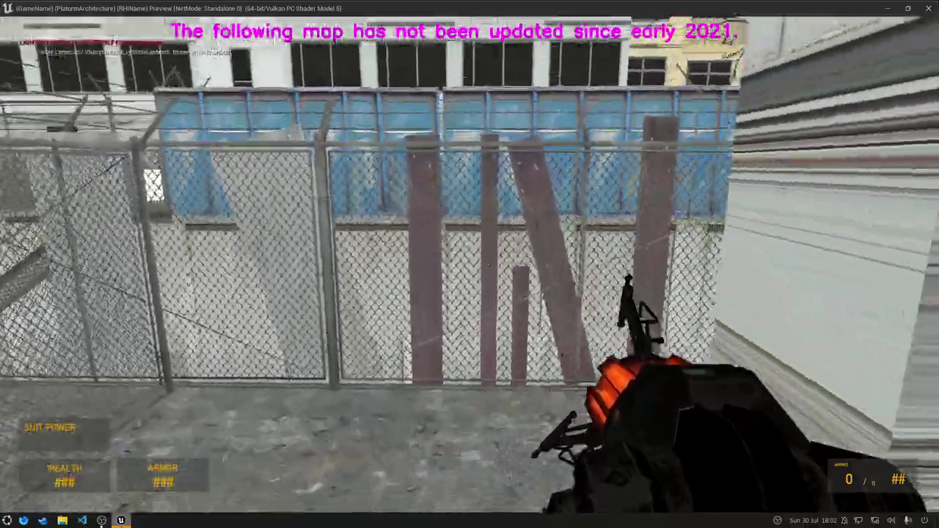
# - Fly down the fenced alley along the red corrugated wall to the blue-windowed building
pyautogui.press('w')
pyautogui.press('w')
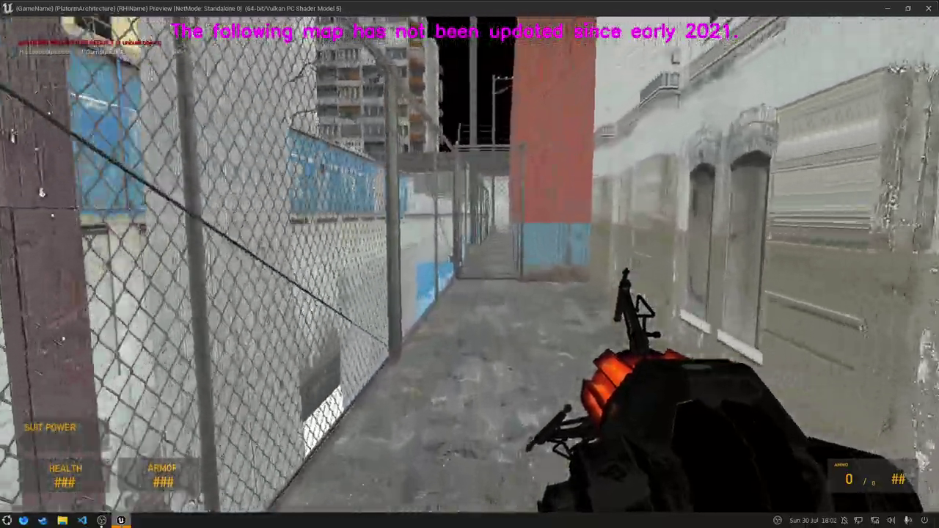
pyautogui.press('w')
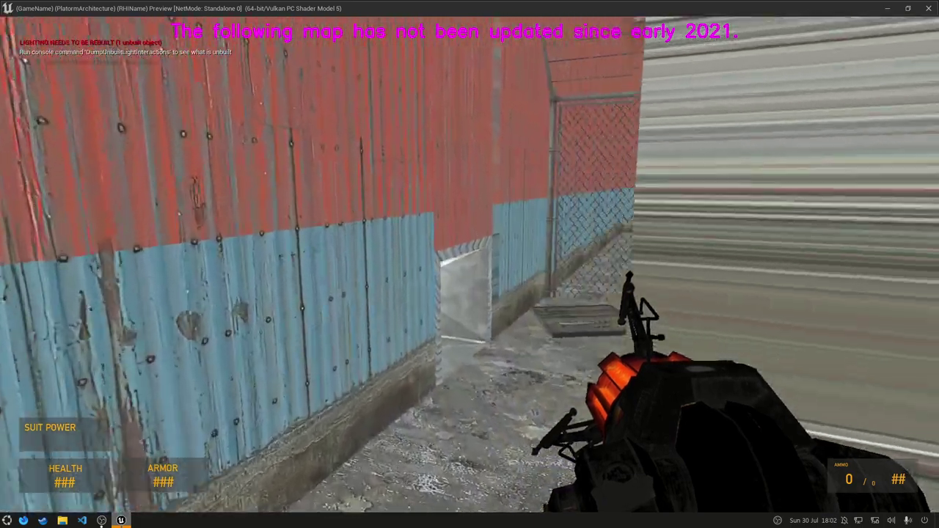
pyautogui.press('s')
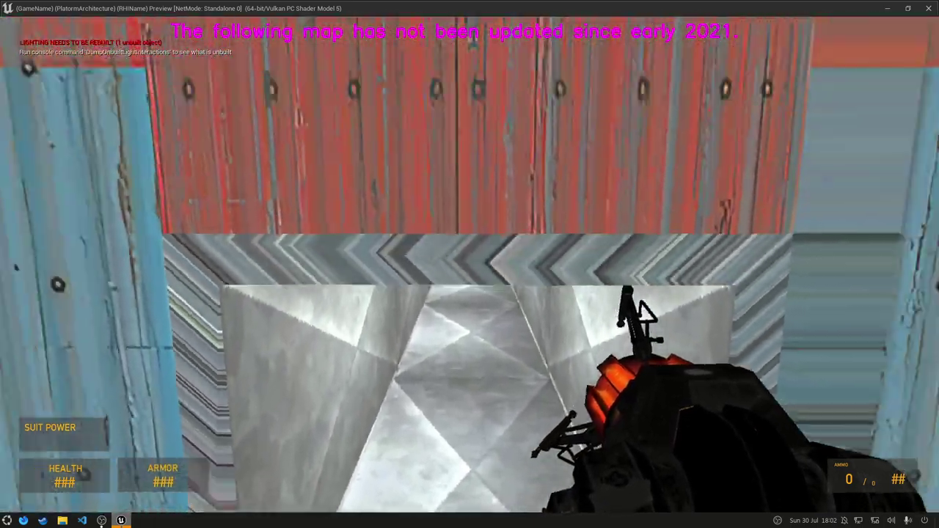
pyautogui.press('s')
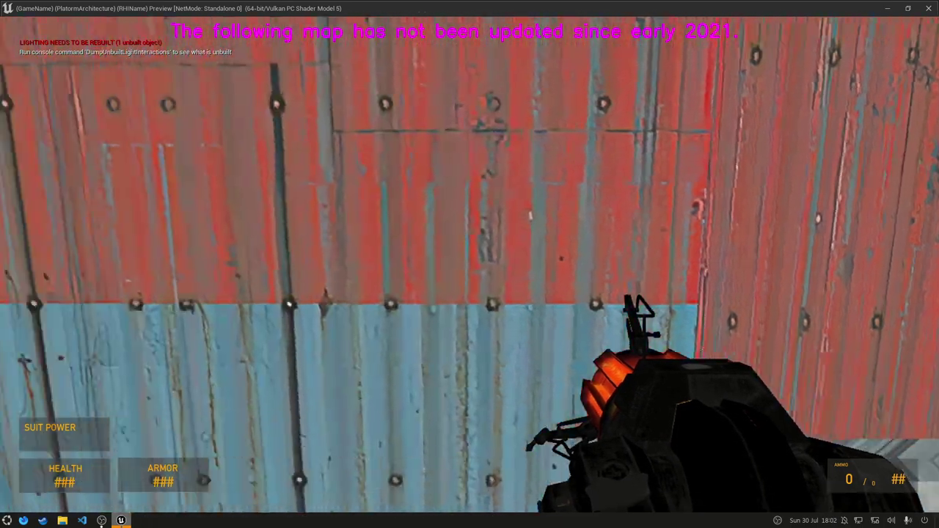
pyautogui.press('w')
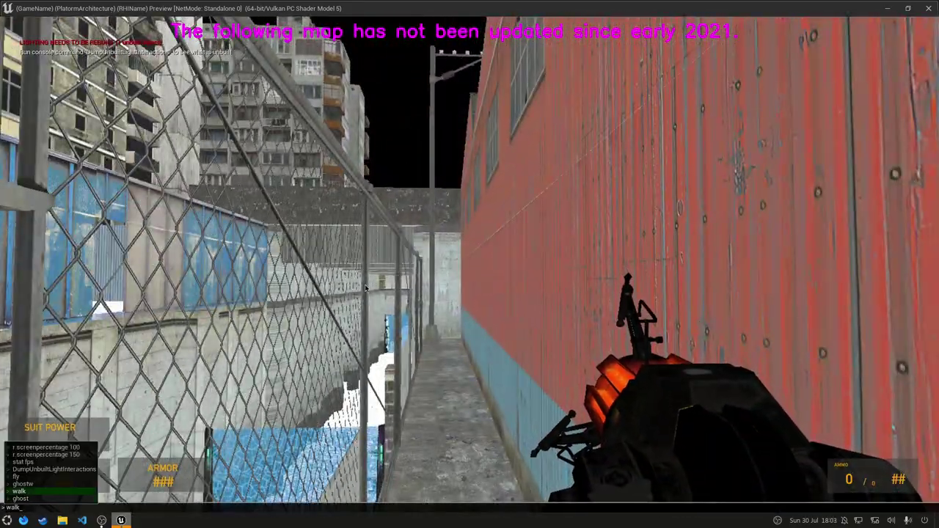
pyautogui.press('w')
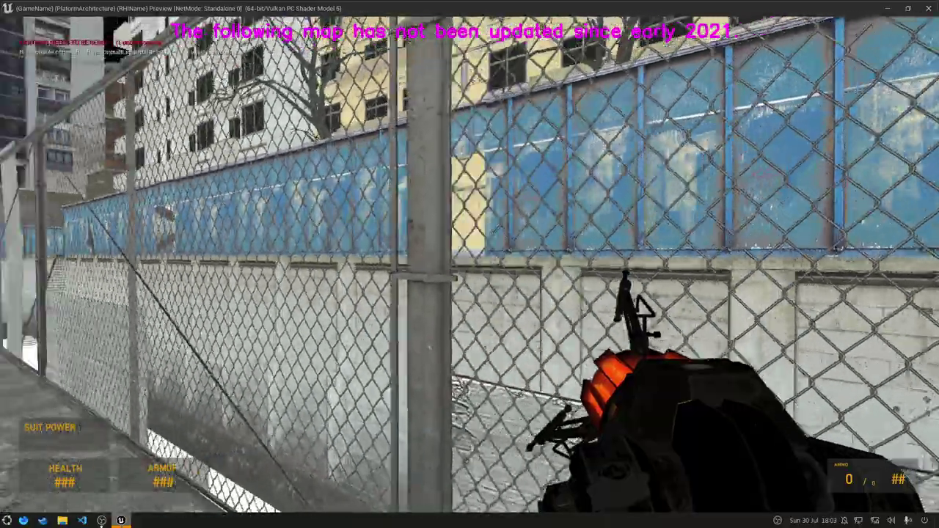
# - Pass through the blue glass into the white corridor and climb the catwalk stairs
pyautogui.press('w')
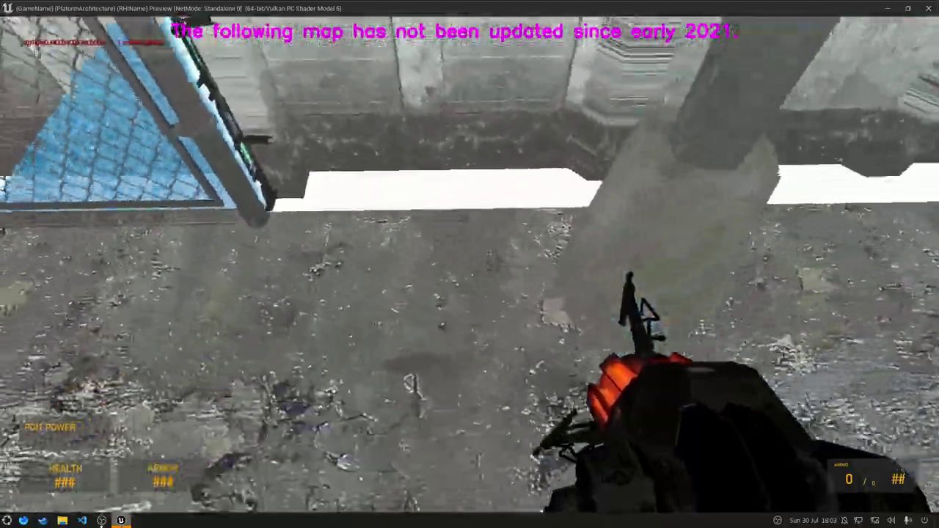
pyautogui.press('w')
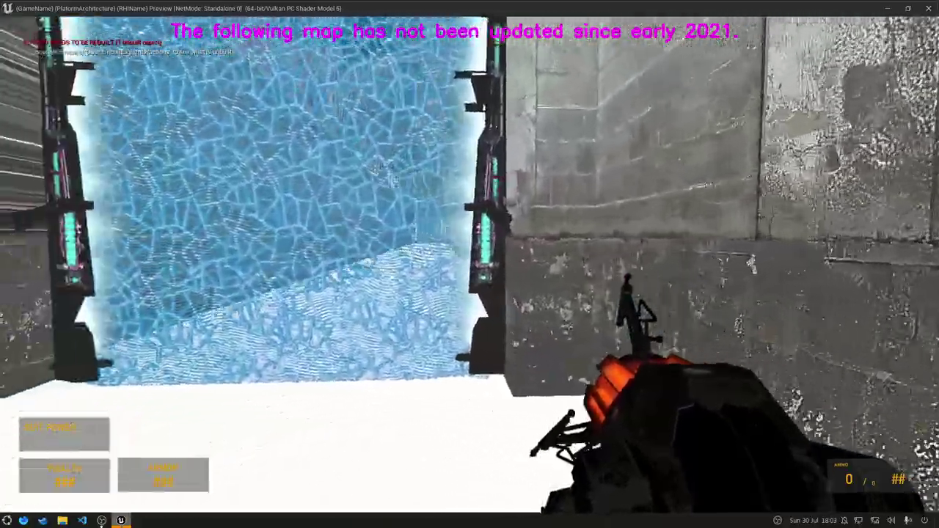
pyautogui.press('w')
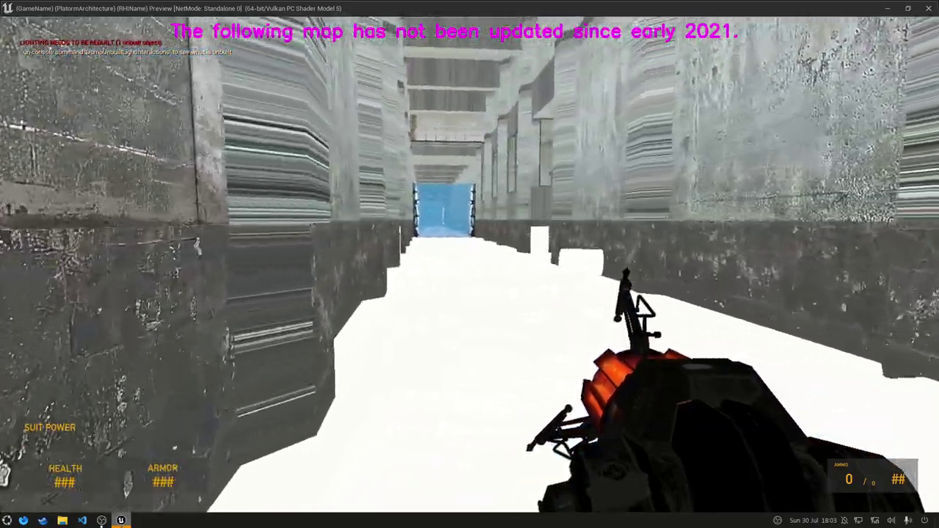
pyautogui.press('w')
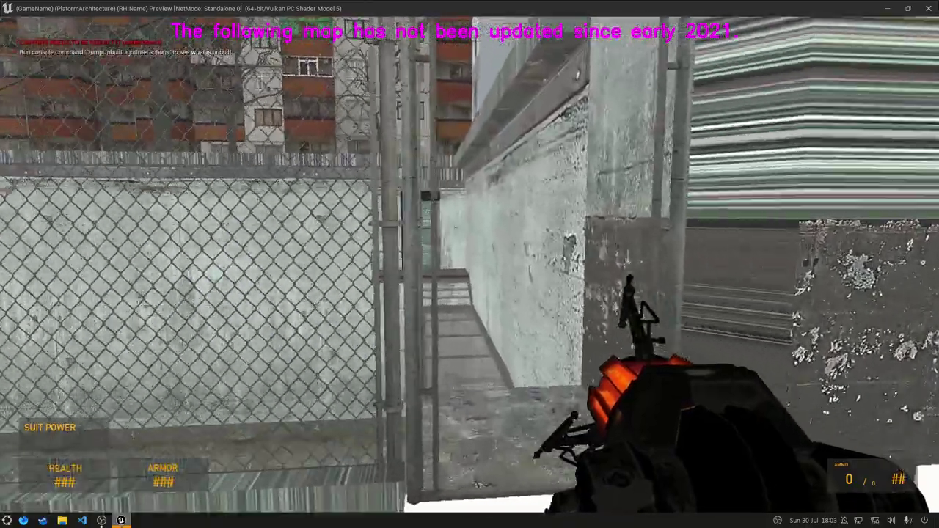
pyautogui.press('w')
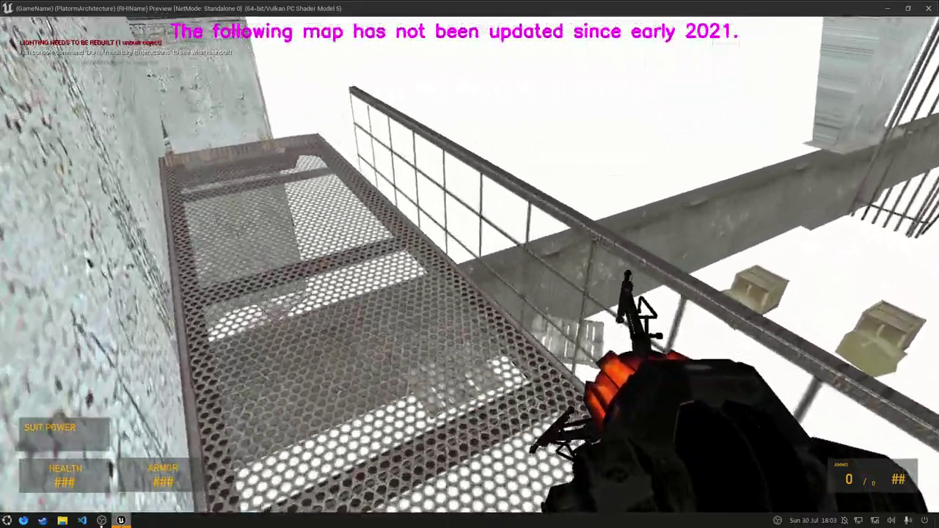
# - Drop into the crate corridor and walk past the bars to the red container's ladder
pyautogui.press('w')
pyautogui.press('w')
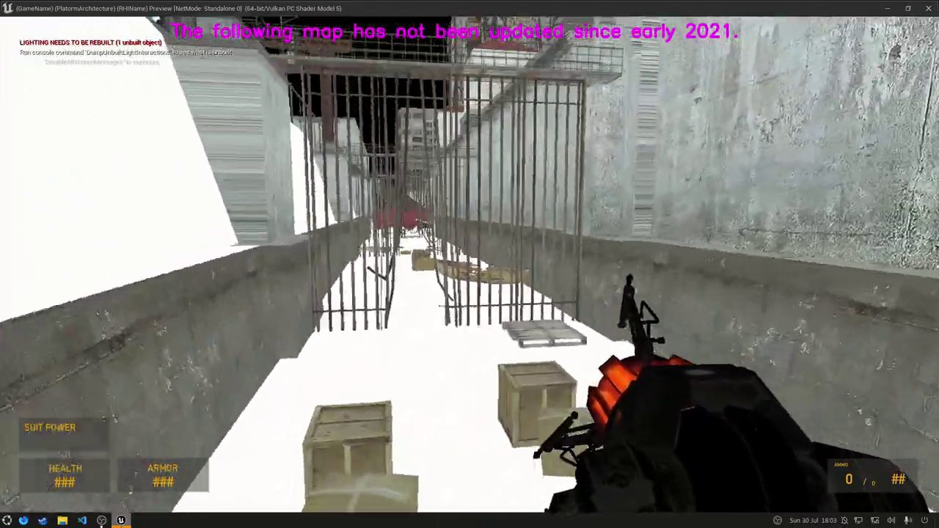
pyautogui.press('w')
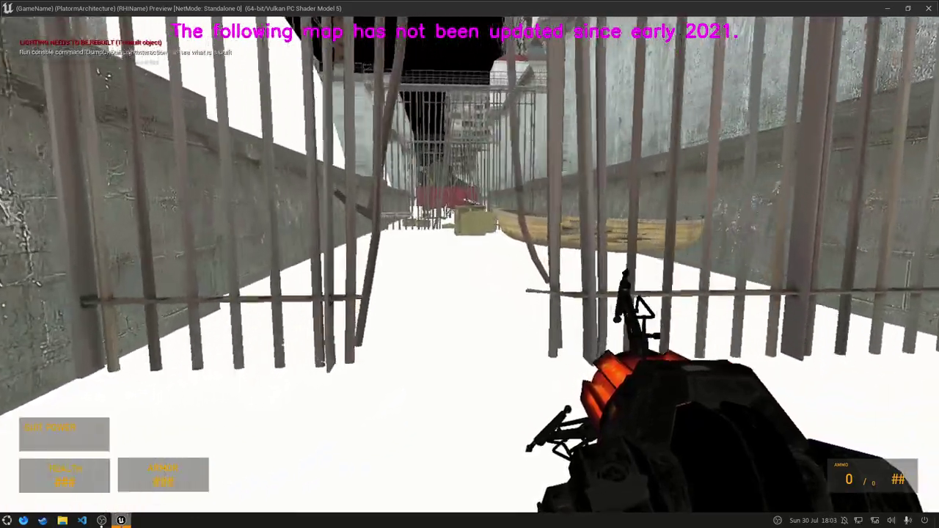
pyautogui.press('w')
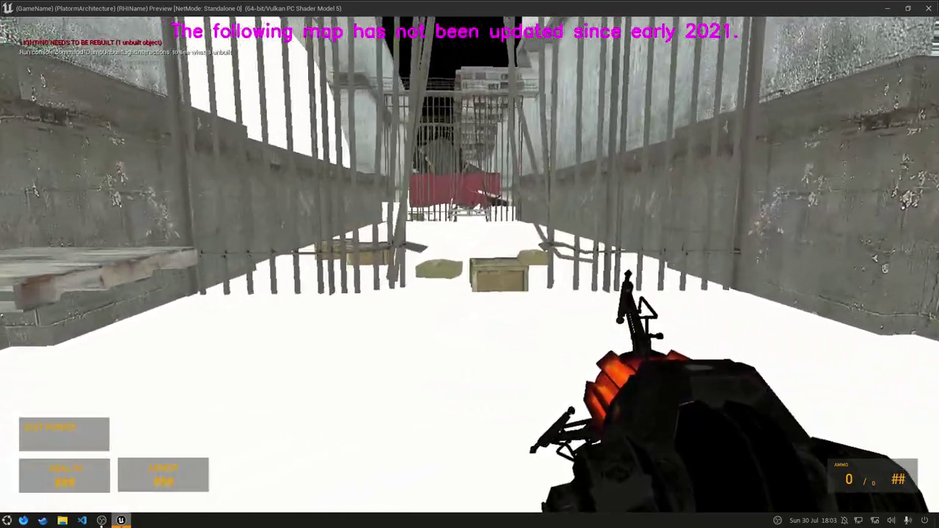
pyautogui.press('w')
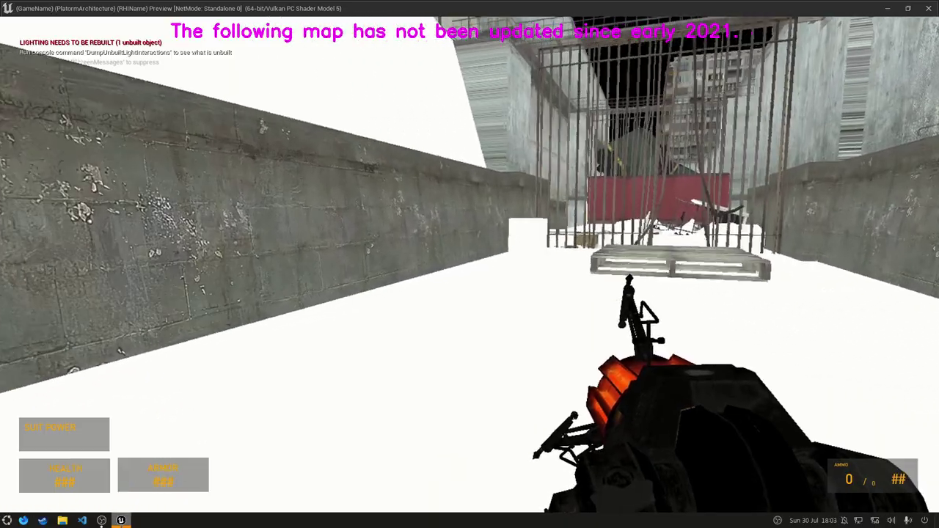
pyautogui.press('w')
pyautogui.press('w')
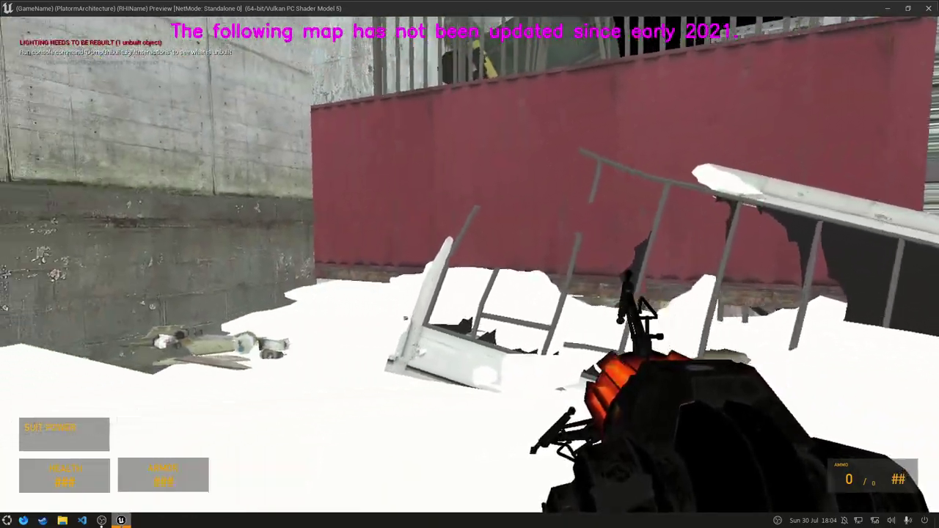
# - Climb the container ladder, switch to ghost mode, and fly over the roof to its red-rimmed hatch
pyautogui.press('w')
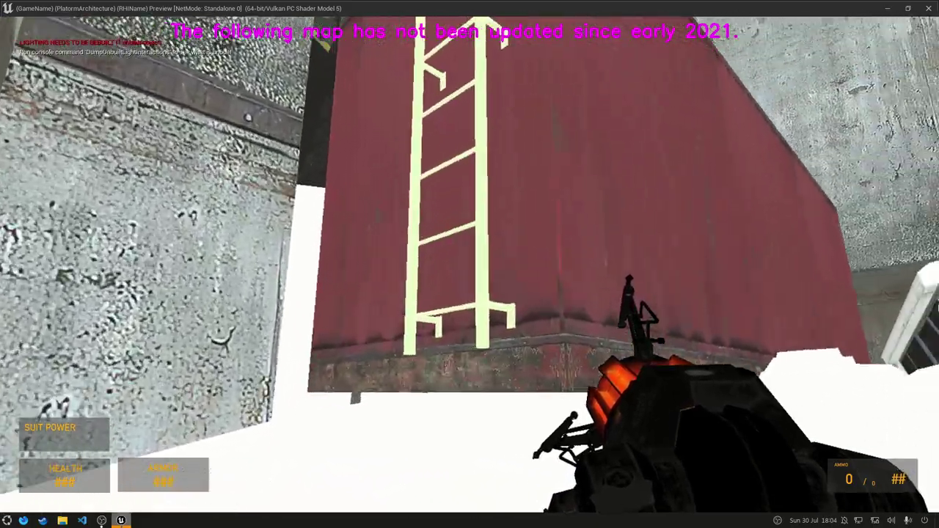
pyautogui.press('w')
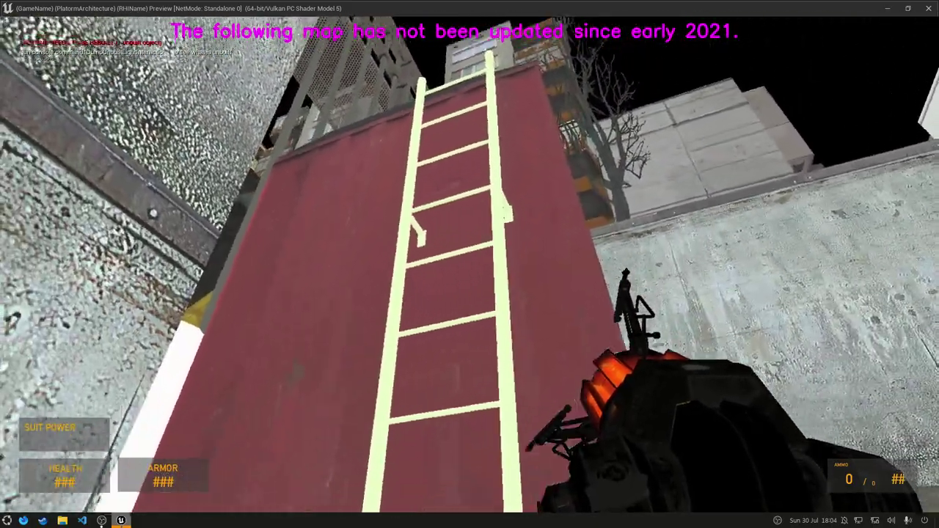
pyautogui.press('Up')
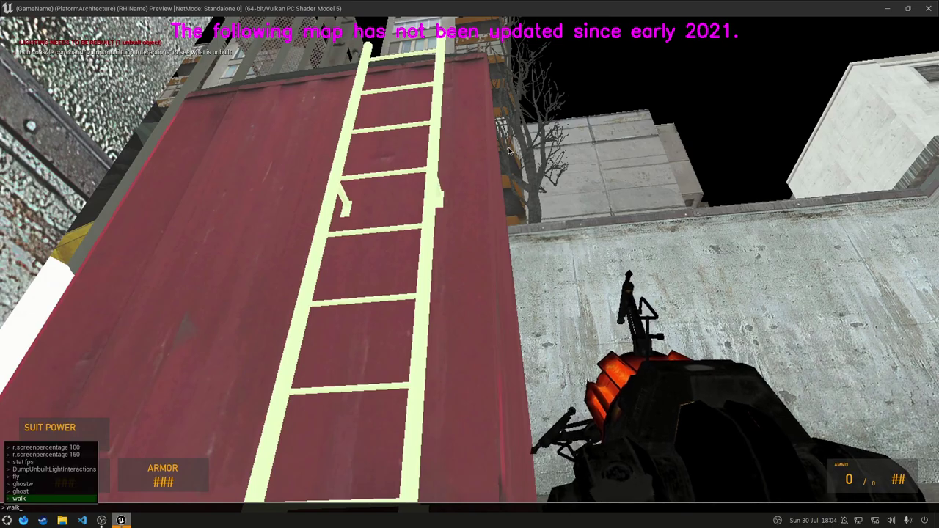
pyautogui.press('Return')
pyautogui.press('w')
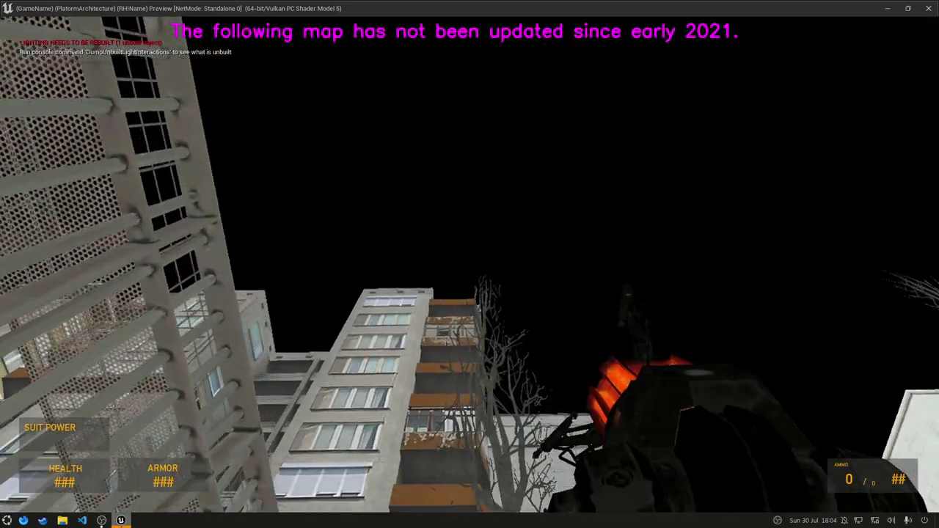
pyautogui.press('a')
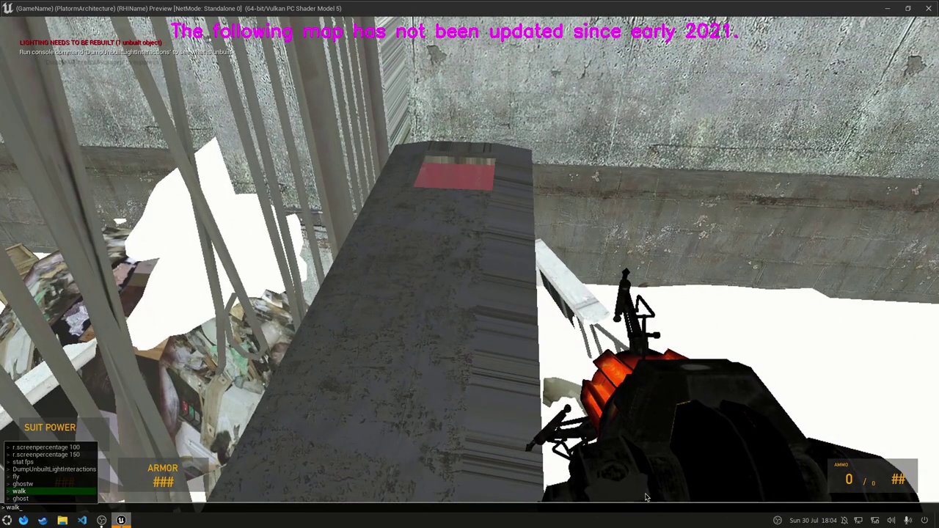
pyautogui.press('w')
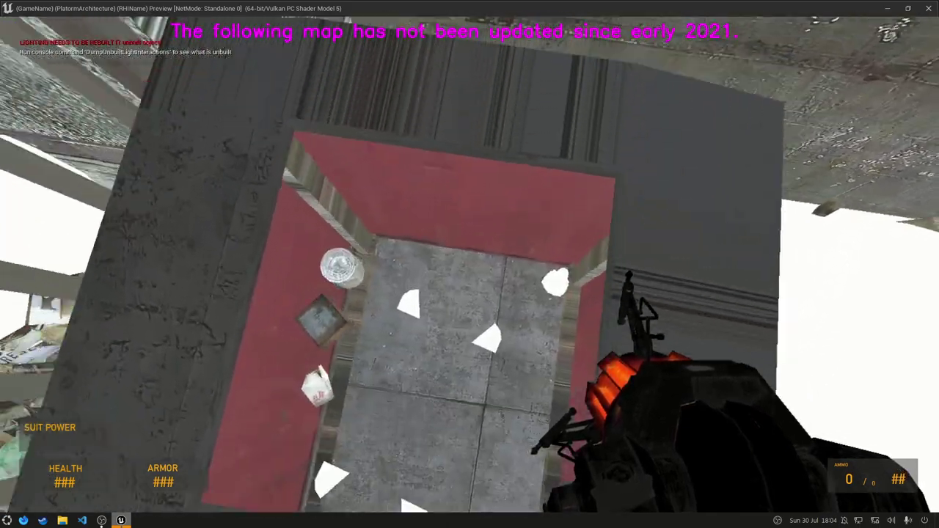
pyautogui.press('w')
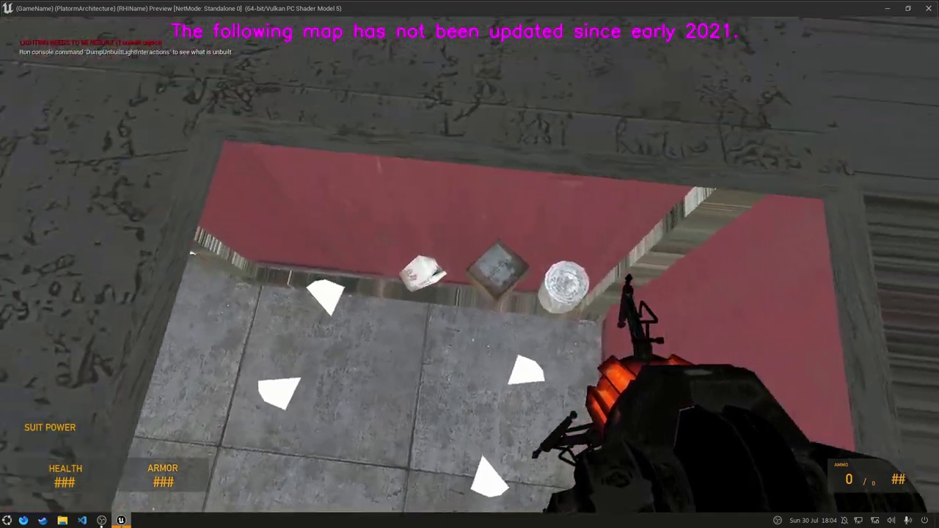
pyautogui.press('s')
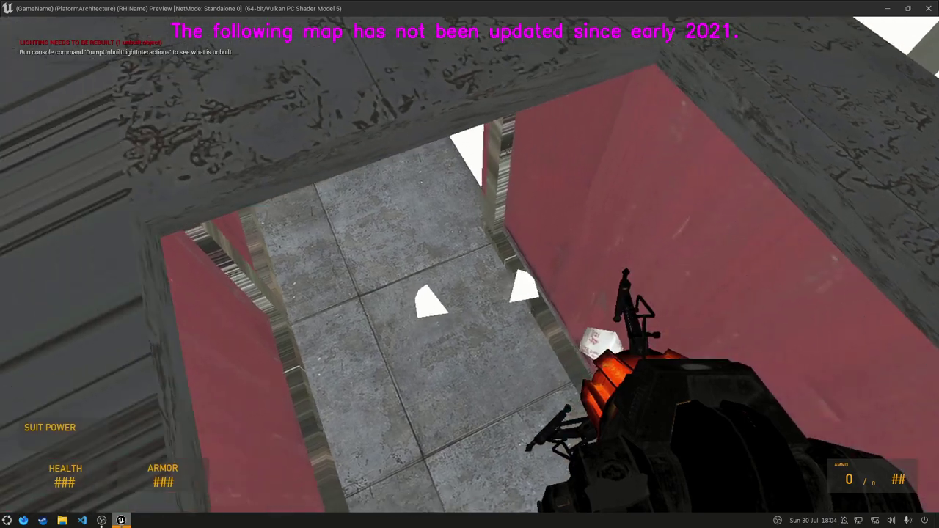
pyautogui.press('w')
pyautogui.press('s')
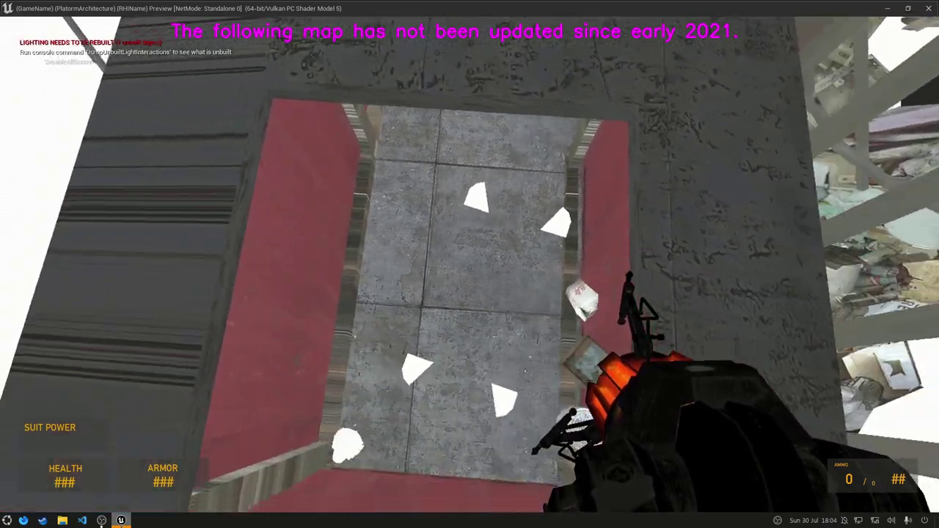
pyautogui.press('s')
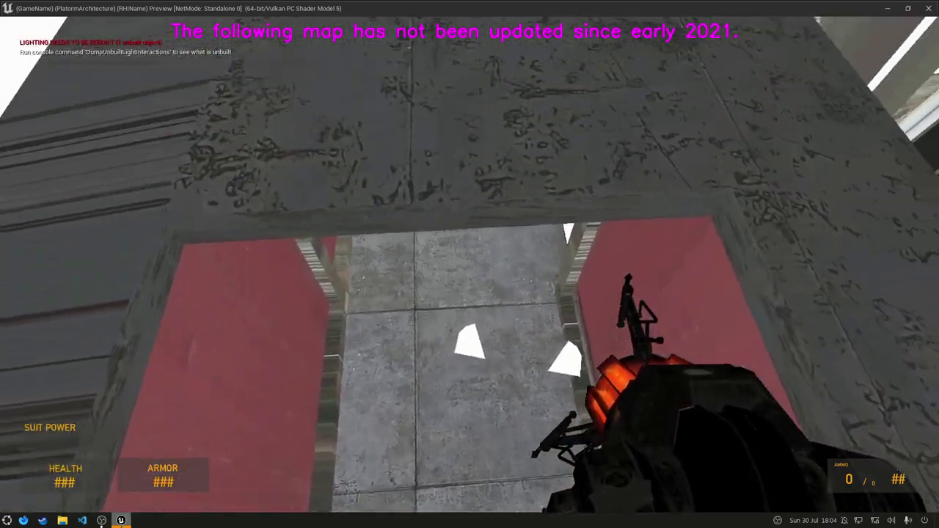
# - Rerun ghost to sink through the roof into the red corridor, then walk into the room
pyautogui.press('`')
pyautogui.press('Up')
pyautogui.press('Return')
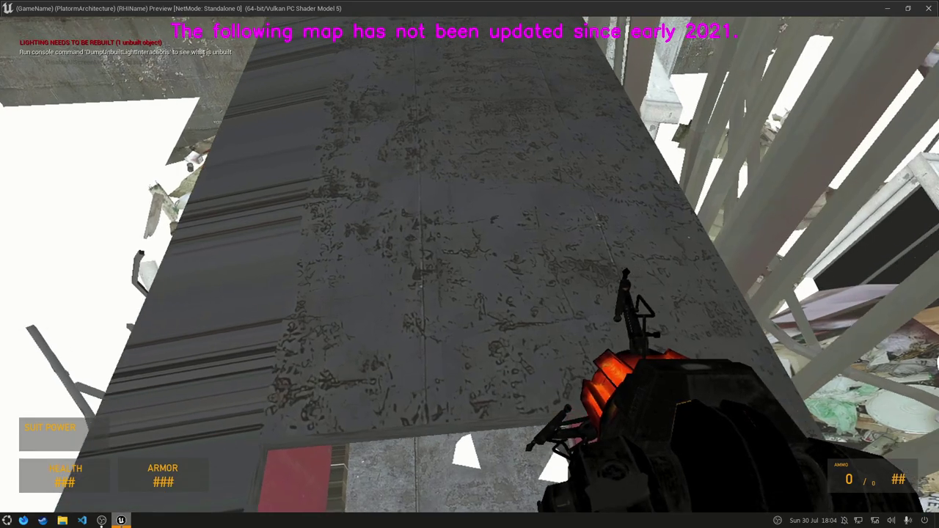
pyautogui.press('w')
pyautogui.press('Up')
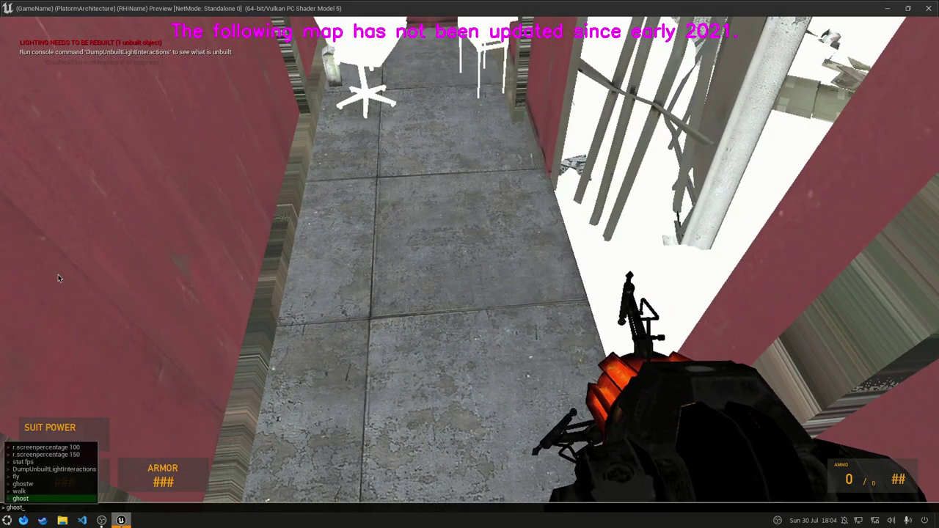
pyautogui.press('Return')
pyautogui.press('w')
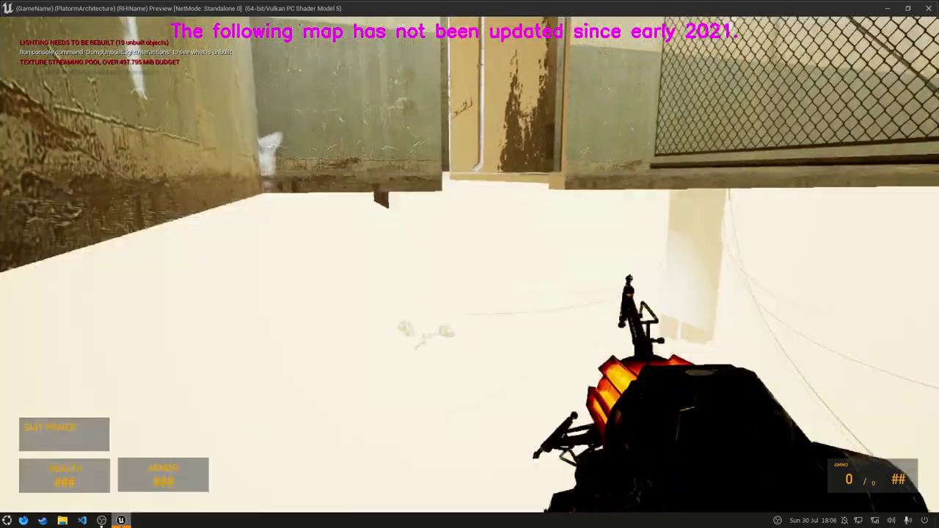
# - Stop the preview and set the d1_trainstation_02 mesh's Collision Preset to BlockAll
pyautogui.press('Escape')
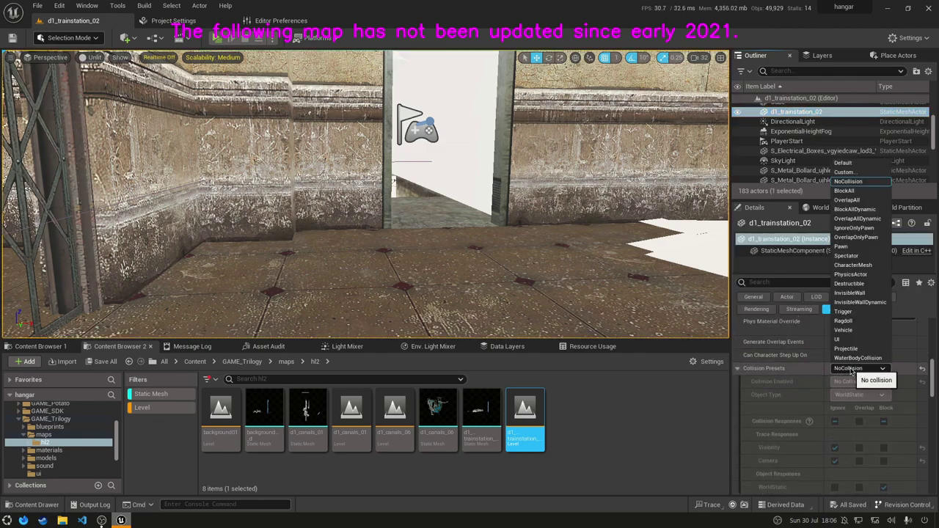
pyautogui.click(862, 191)
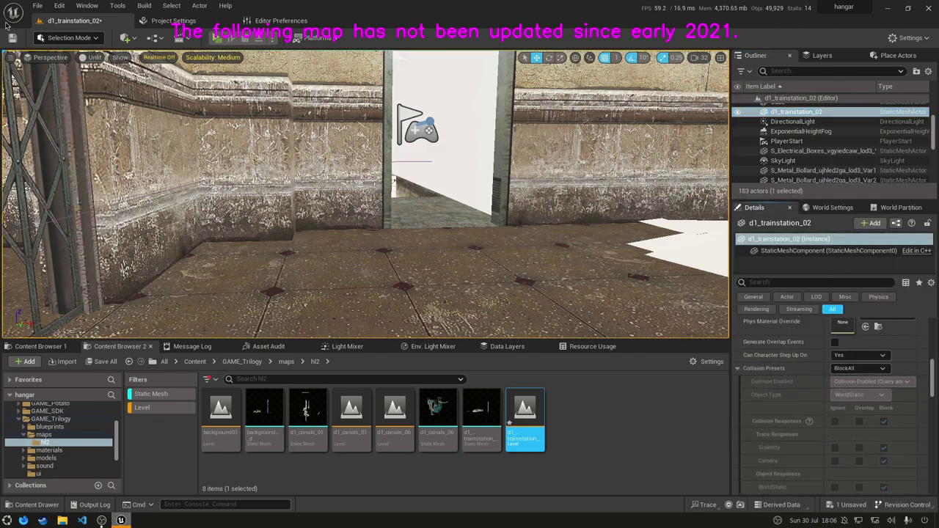
# - Relaunch the standalone preview and walk through the corridors along the fence to the lattice gate
pyautogui.click(219, 38)
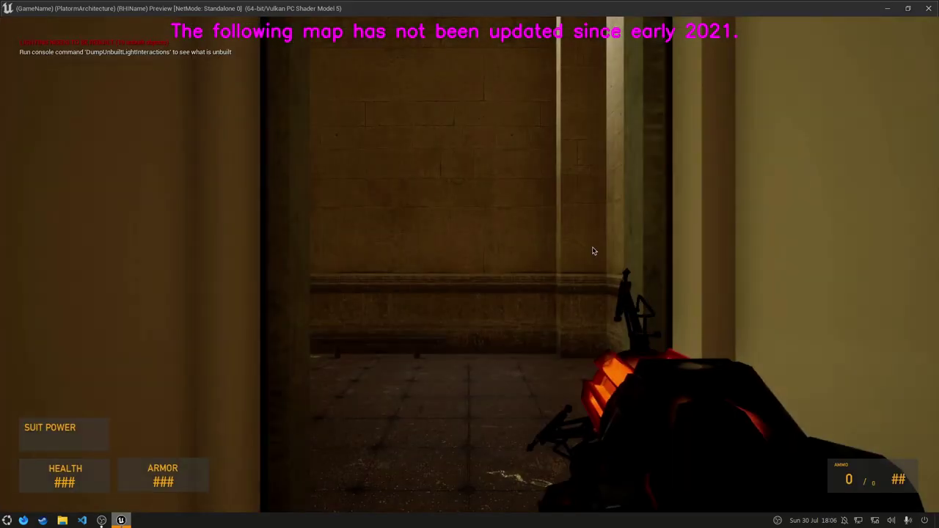
pyautogui.press('w')
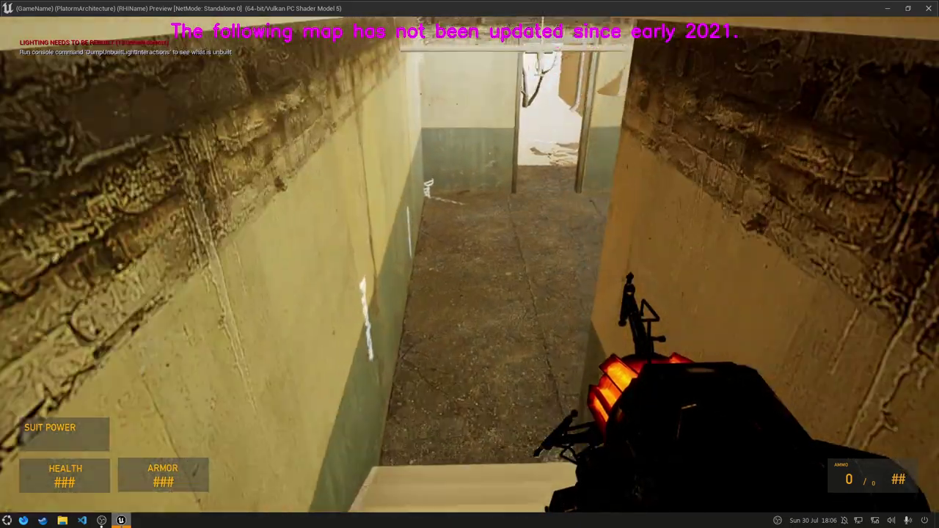
pyautogui.press('w')
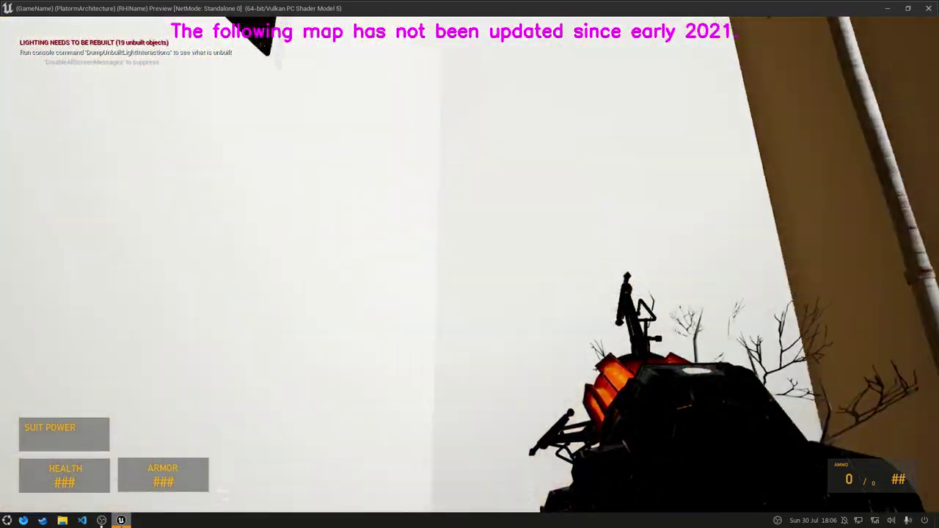
pyautogui.press('w')
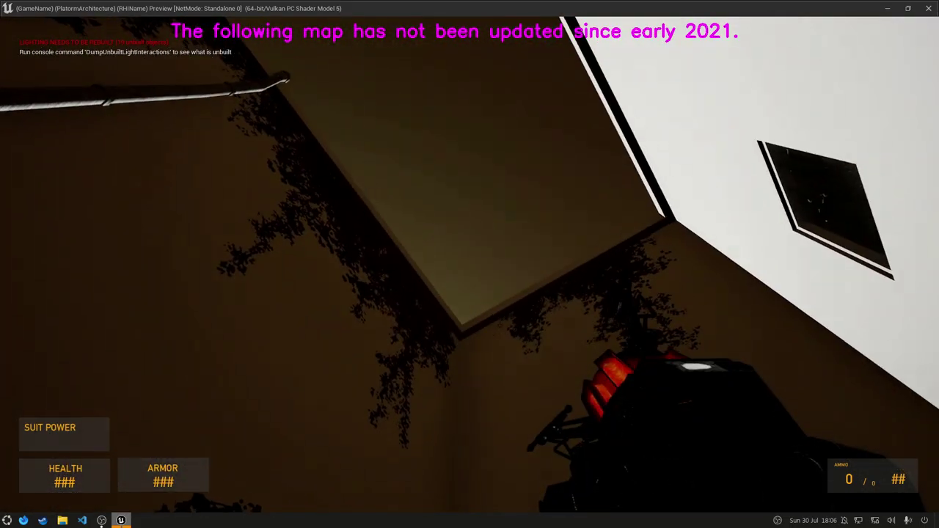
pyautogui.press('w')
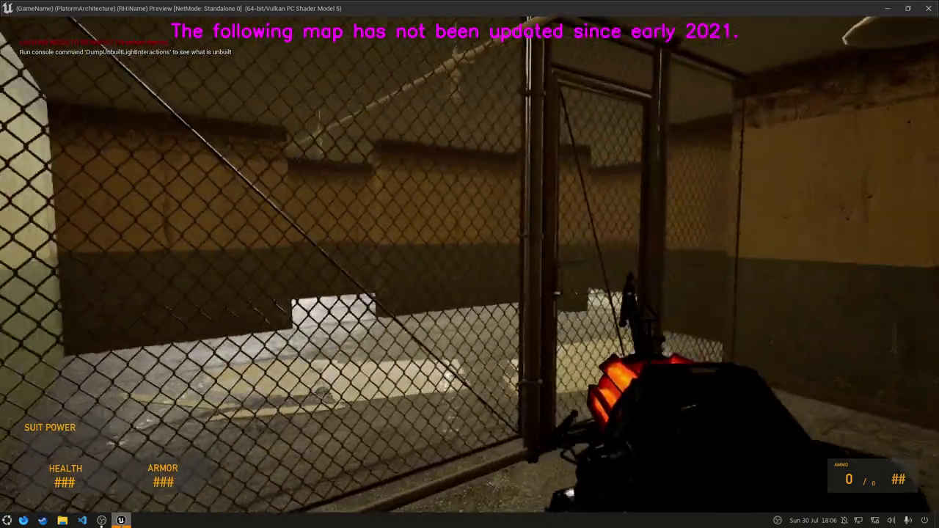
pyautogui.press('w')
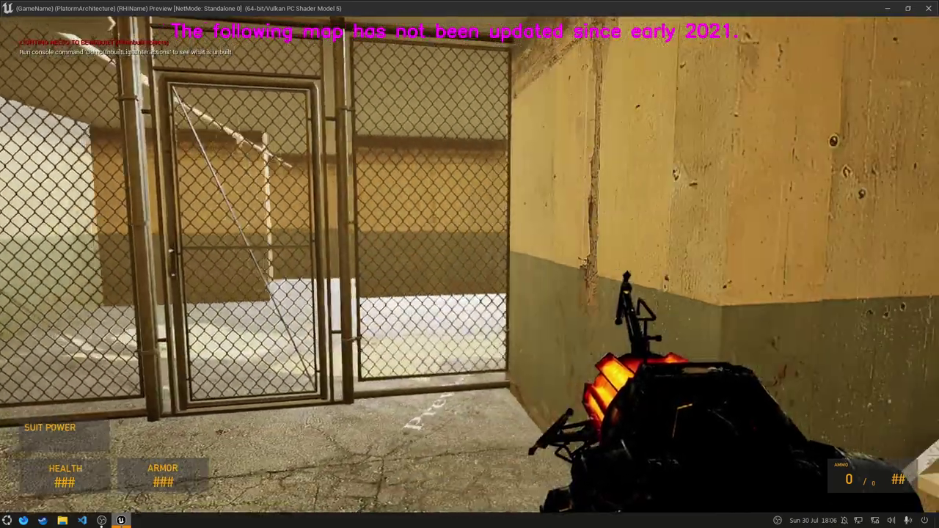
pyautogui.press('w')
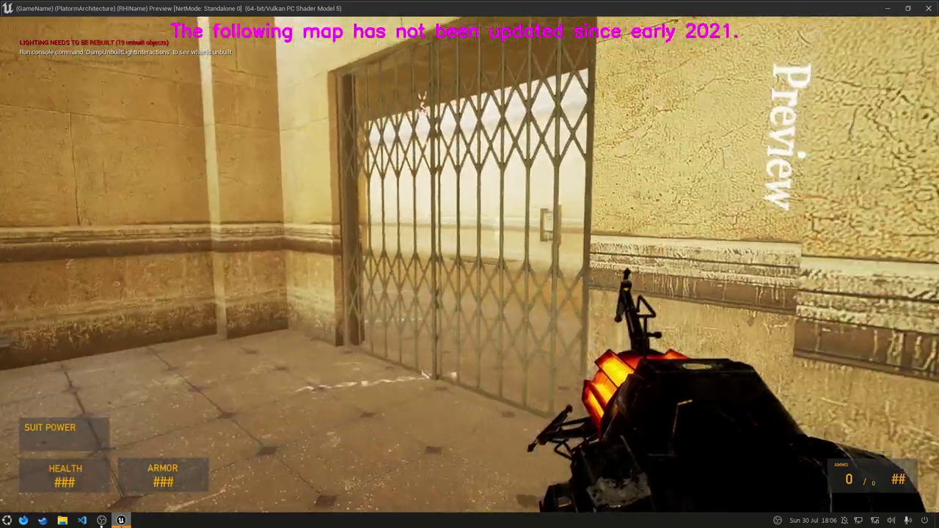
# - Walk past the benches, railings and large machine, then through the gate into the long corridor
pyautogui.press('w')
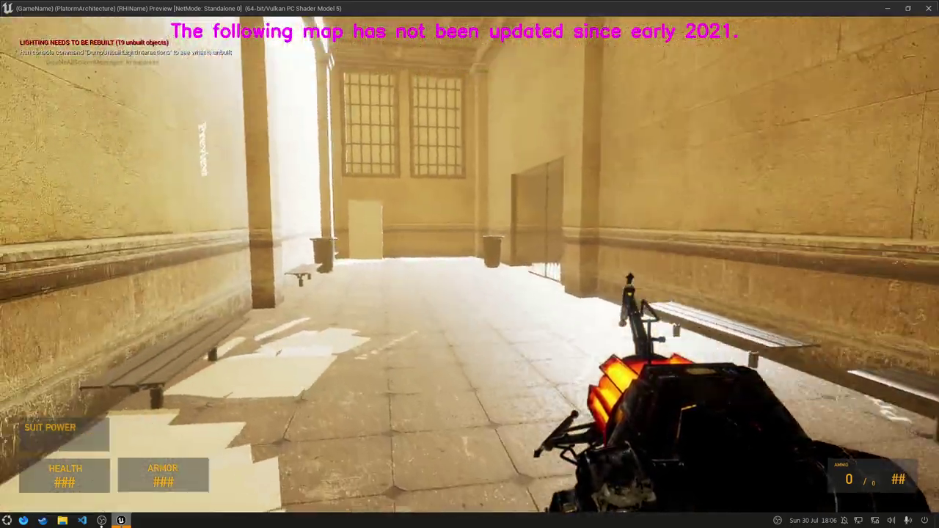
pyautogui.press('w')
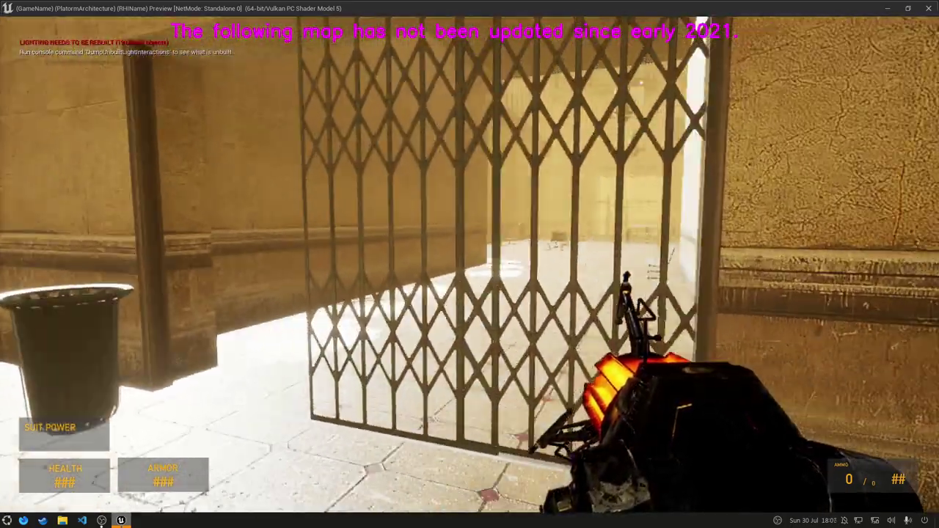
pyautogui.press('w')
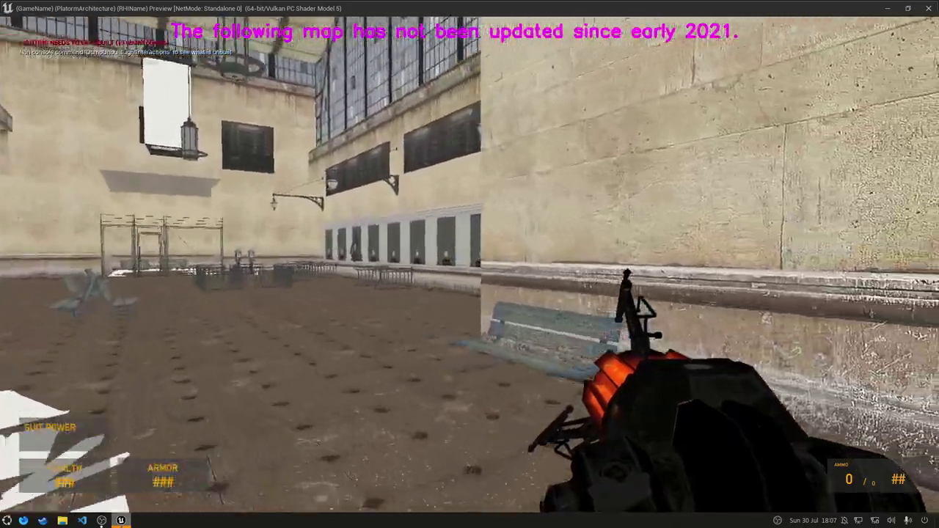
pyautogui.press('w')
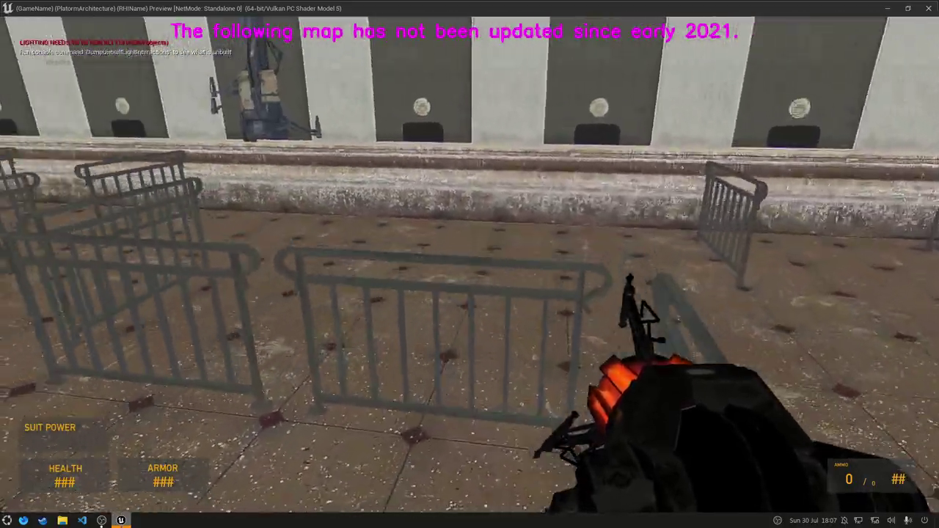
pyautogui.press('w')
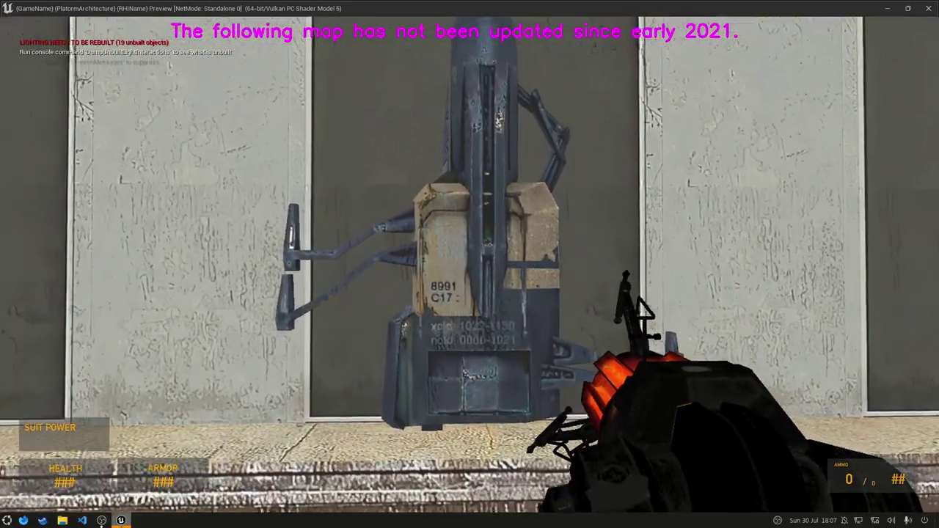
pyautogui.press('w')
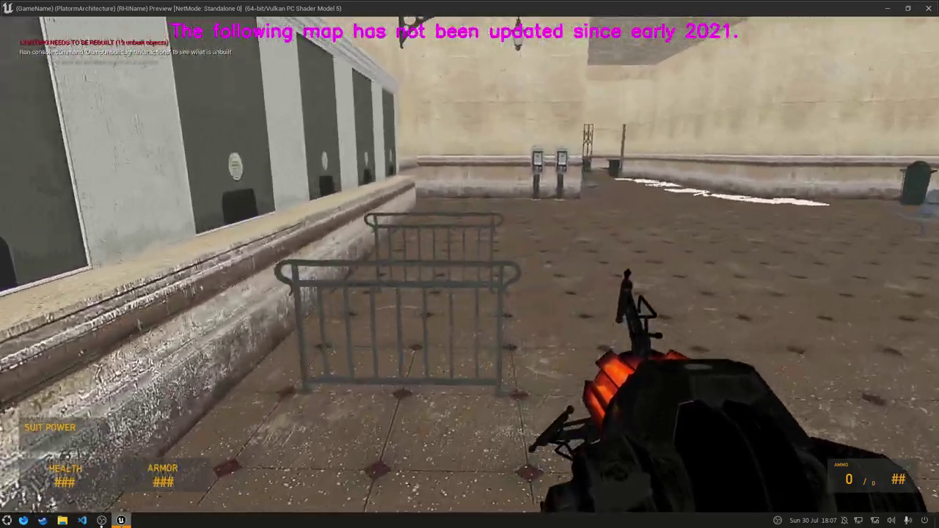
pyautogui.press('w')
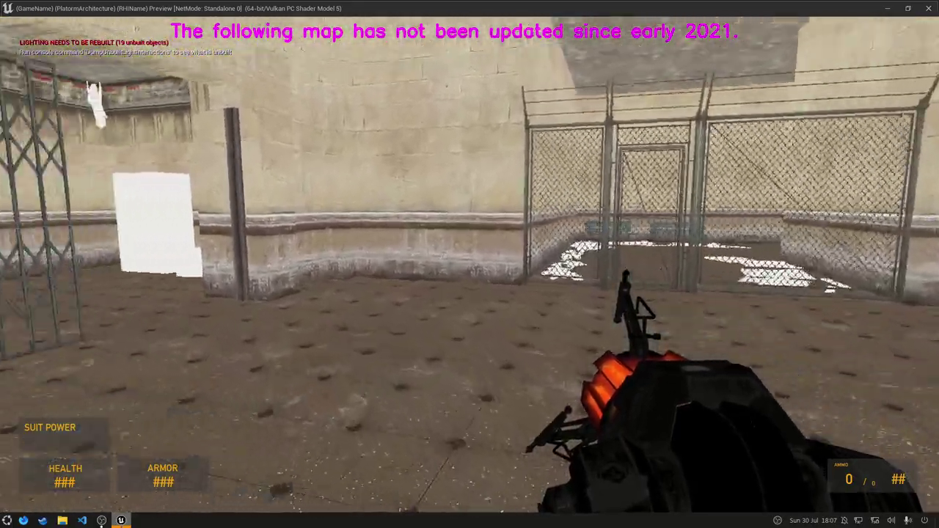
pyautogui.press('w')
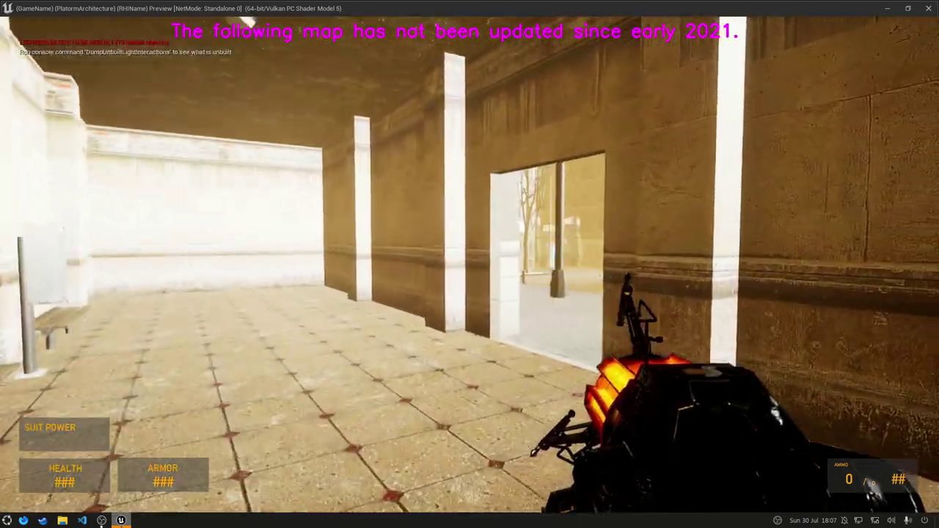
# - Walk across the city square past the hotel and through the blue portal onto the street
pyautogui.press('w')
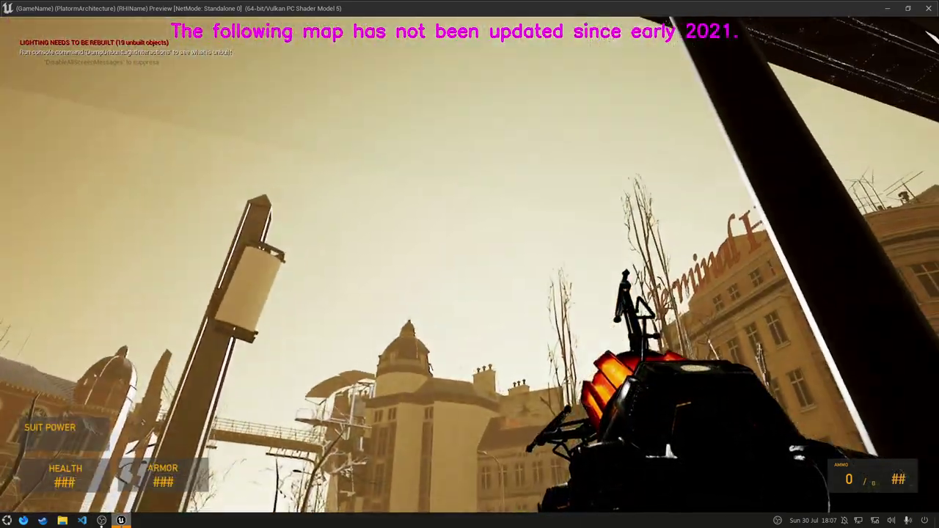
pyautogui.moveTo(469, 264)
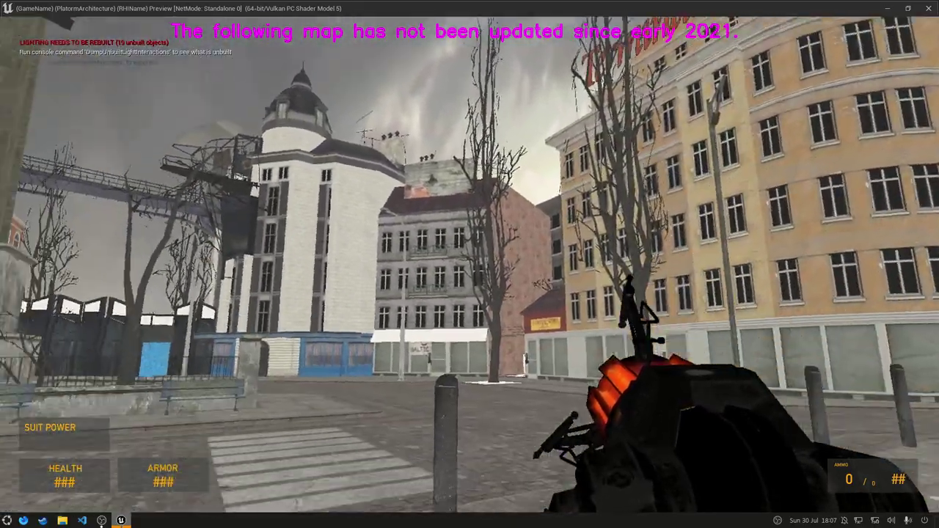
pyautogui.press('w')
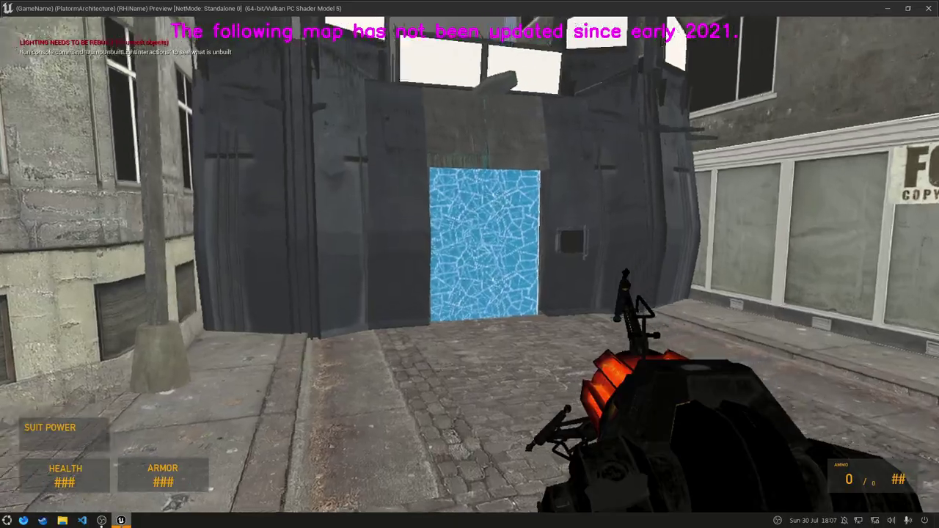
pyautogui.press('w')
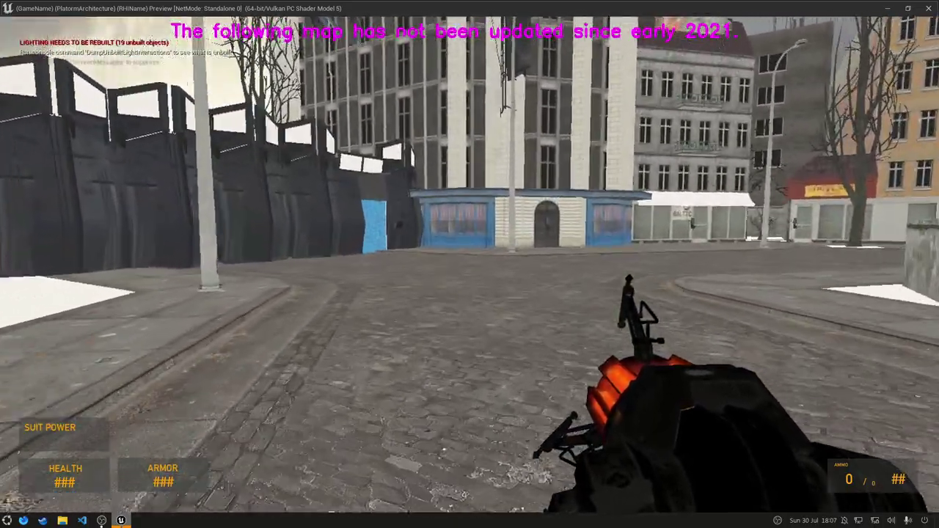
pyautogui.press('w')
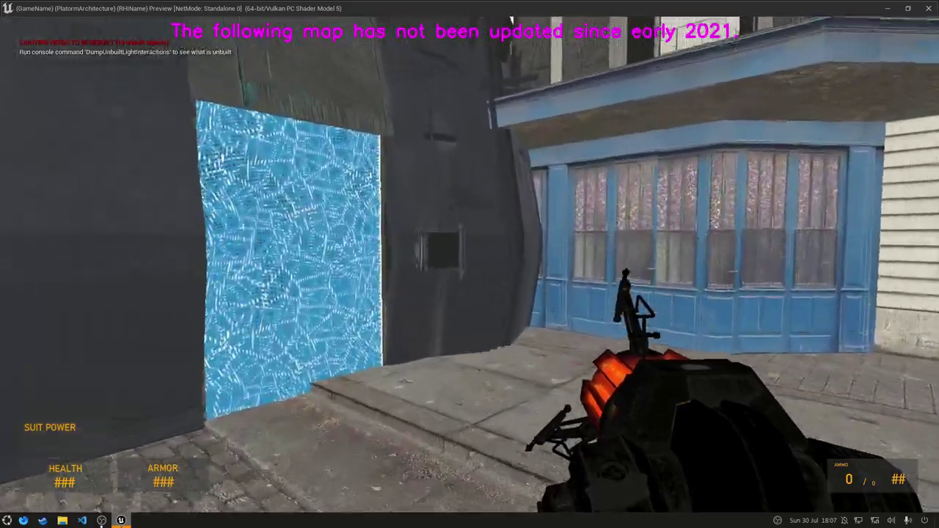
pyautogui.press('w')
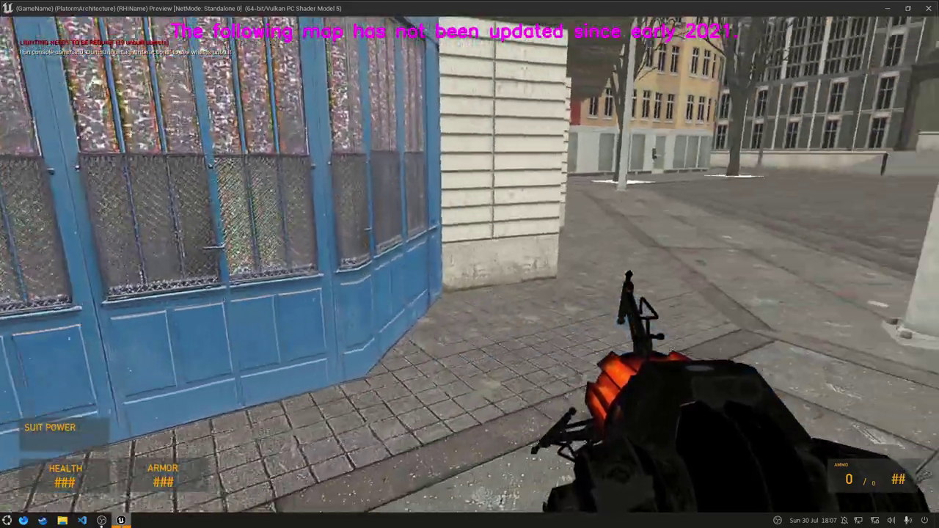
# - Walk past the Cafe Baltic shops and tree, through the double doors, then back out
pyautogui.press('w')
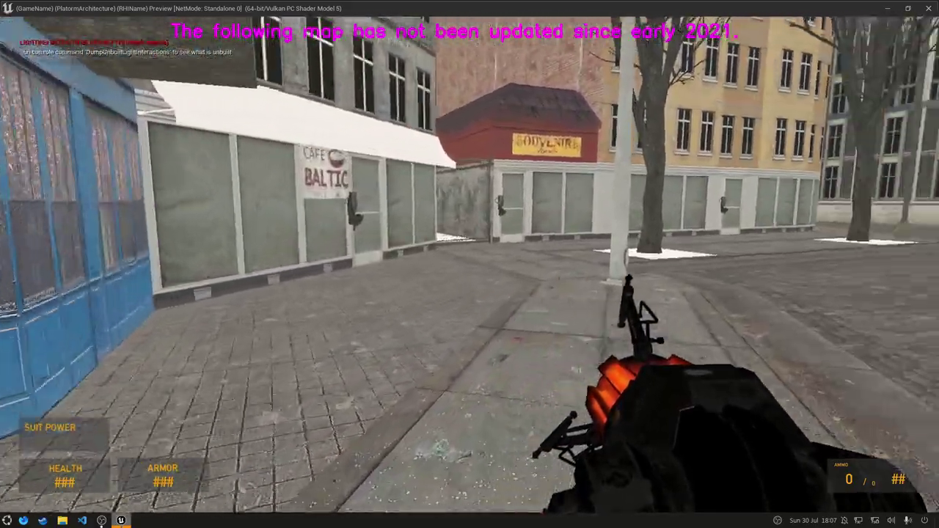
pyautogui.press('w')
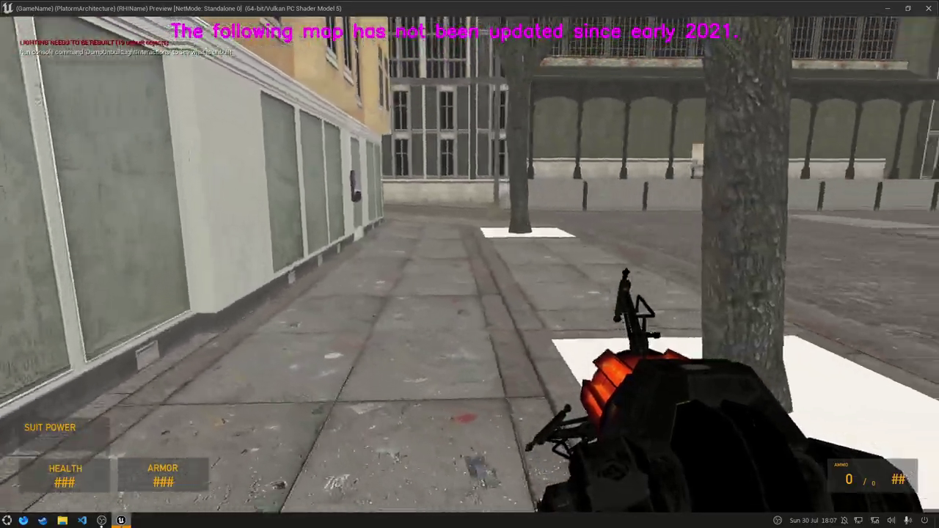
pyautogui.press('w')
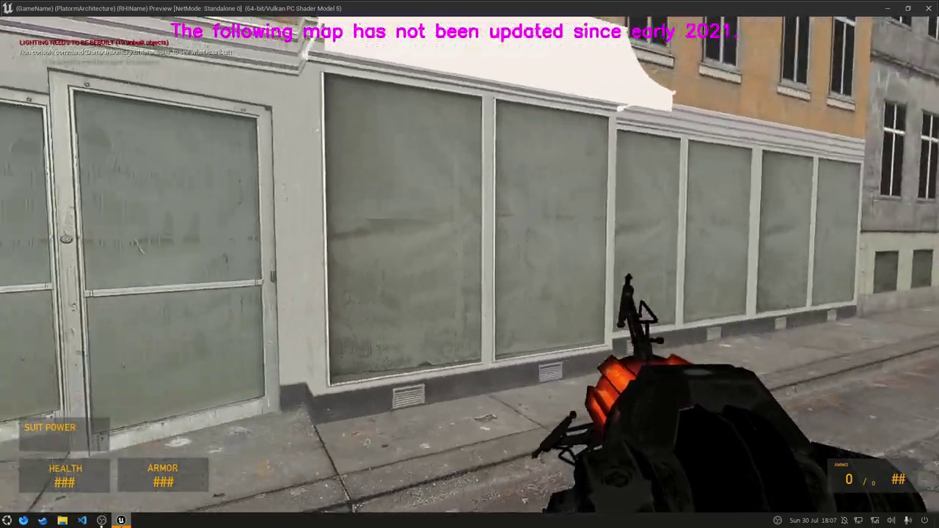
pyautogui.press('w')
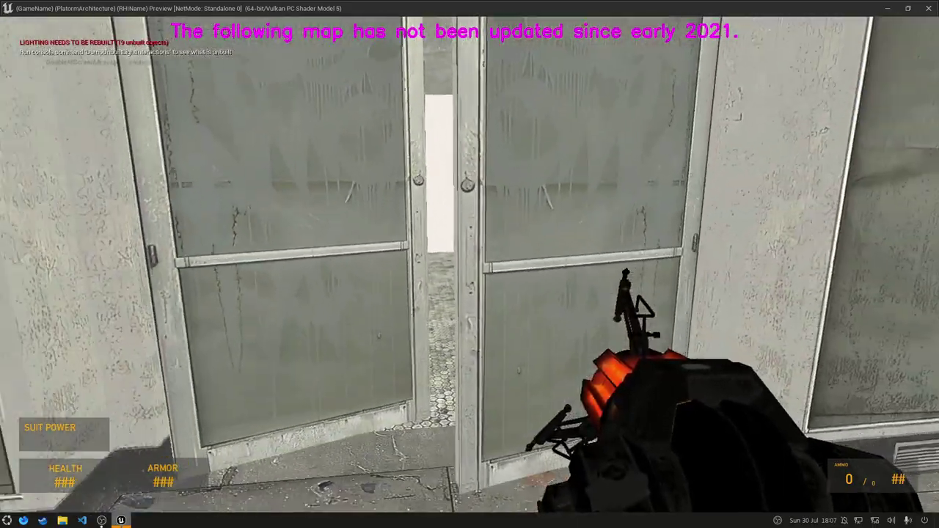
pyautogui.press('w')
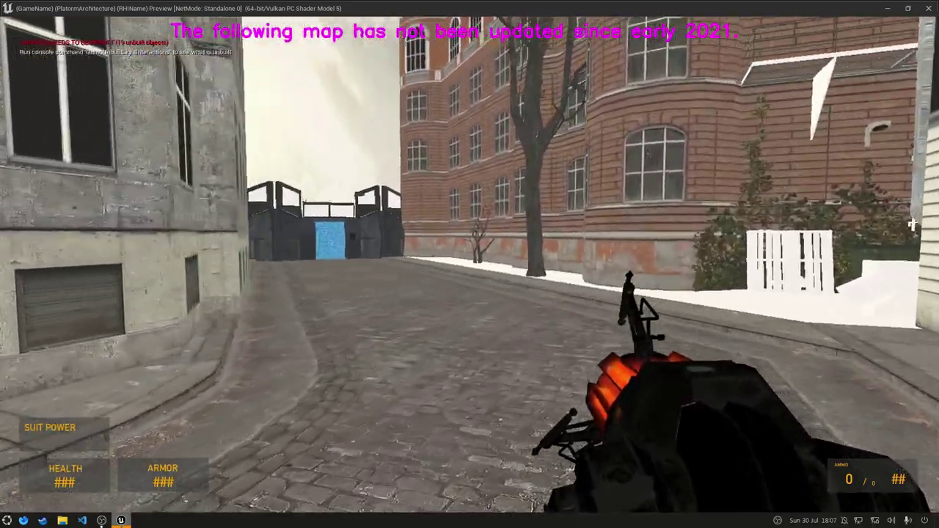
# - Climb the alley ladder above the fence twice, then cross over and drop down
pyautogui.press('w')
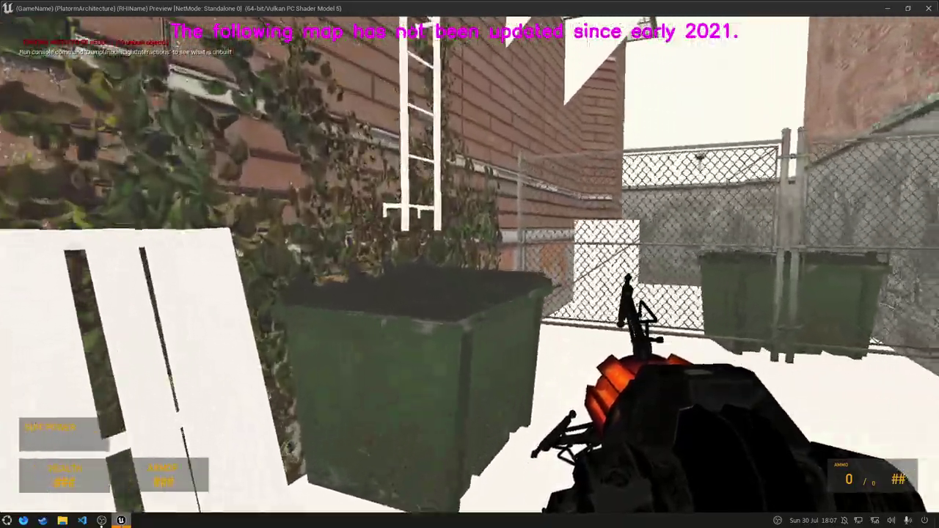
pyautogui.press('w')
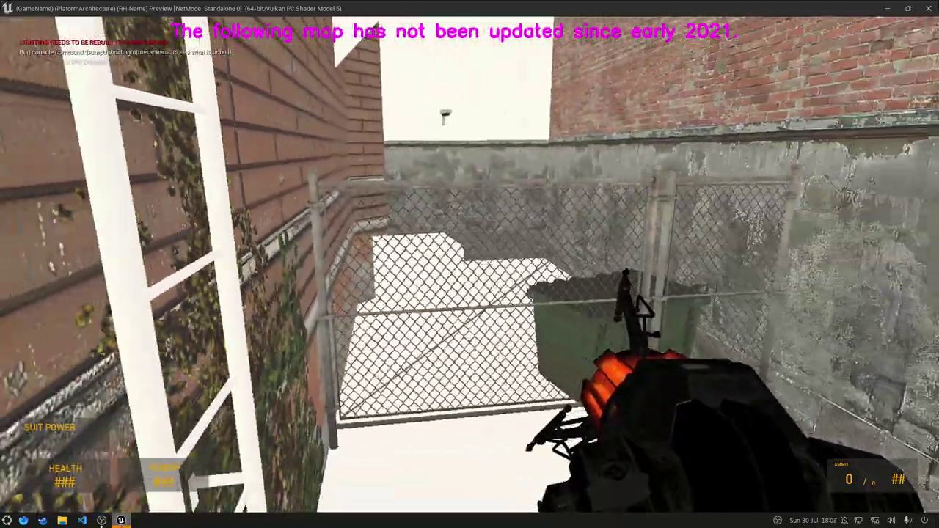
pyautogui.press('w')
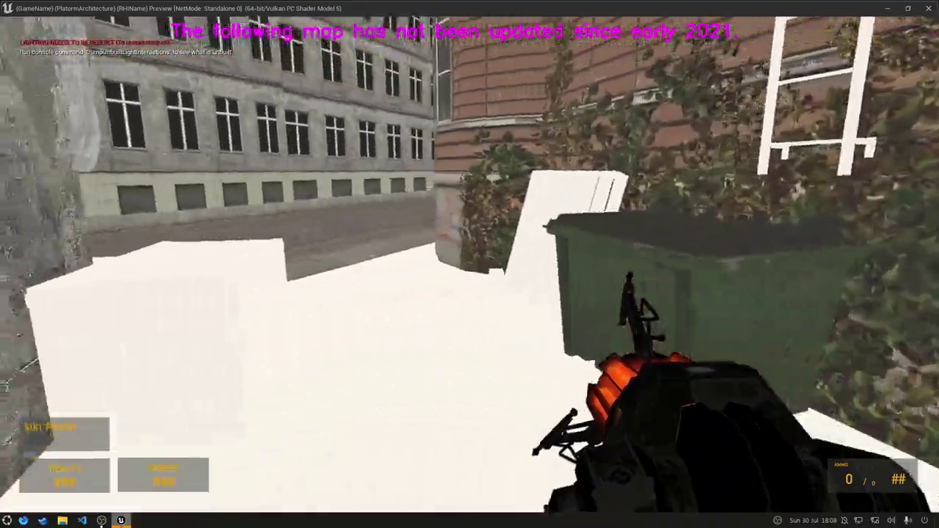
pyautogui.press('w')
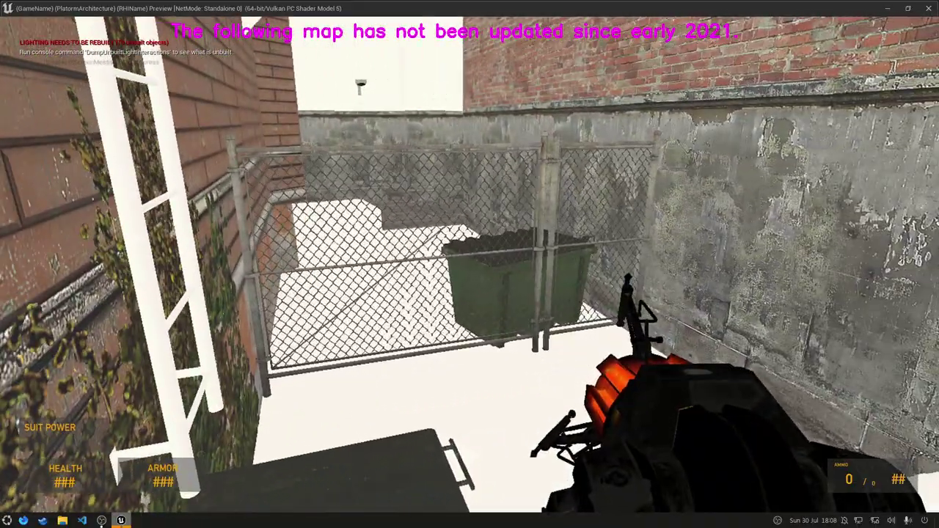
pyautogui.press('w')
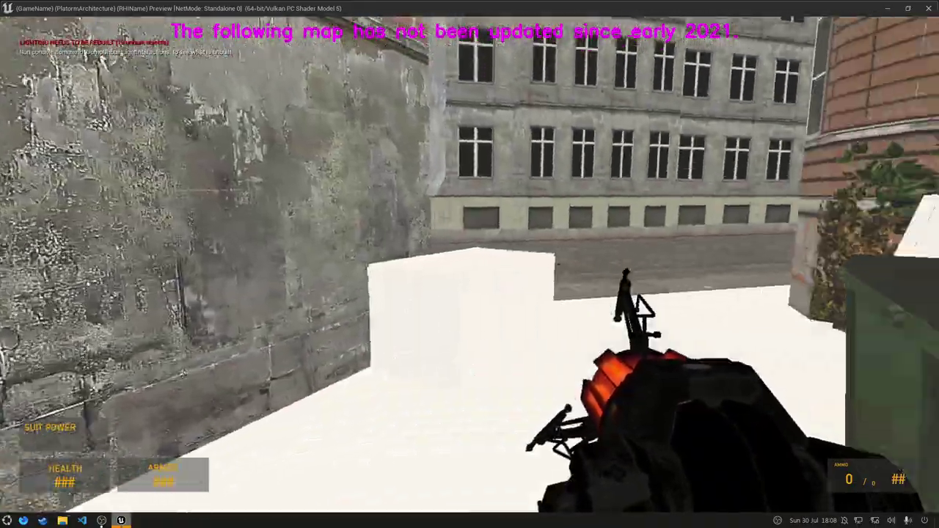
# - Move past the chain-link fence and dumpster, dismissing the console with Enter
pyautogui.press('w')
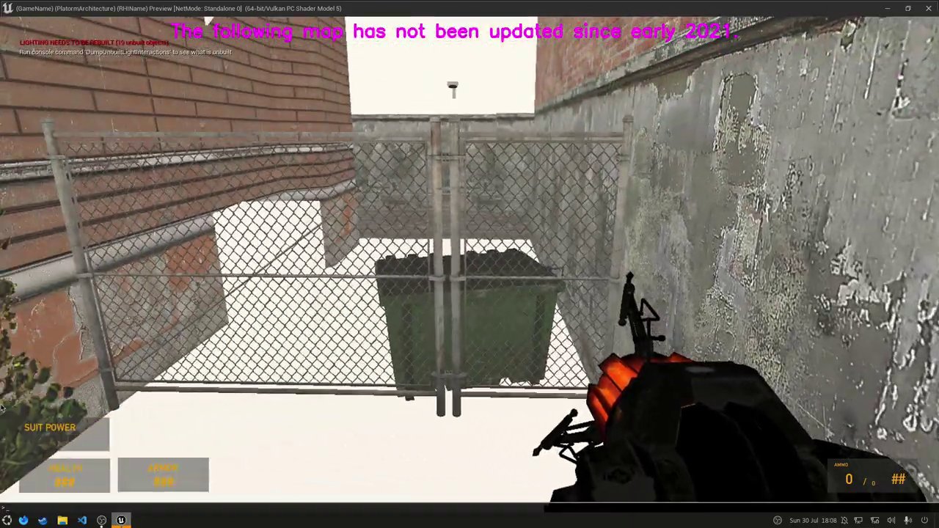
pyautogui.press('w')
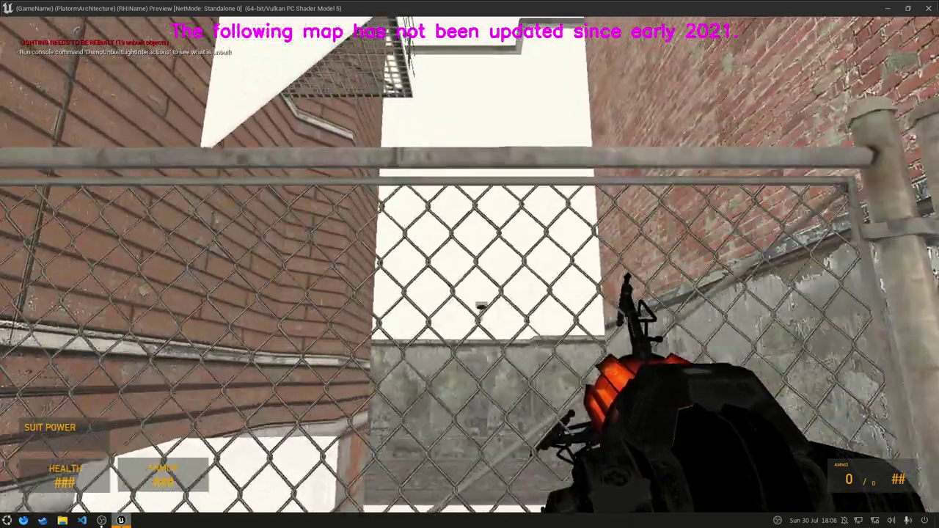
pyautogui.press('Return')
pyautogui.press('w')
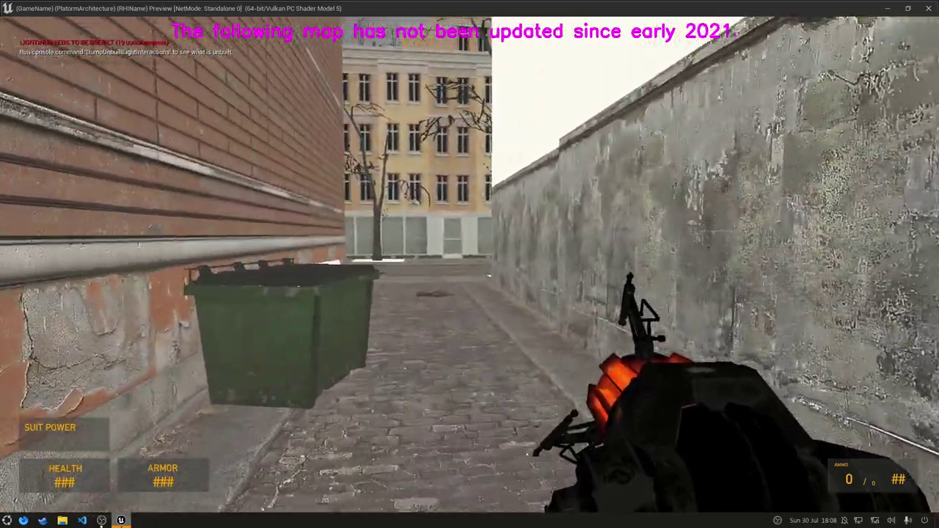
# - Follow the brick wall down the street to the grey building, then walk through the alley
pyautogui.press('w')
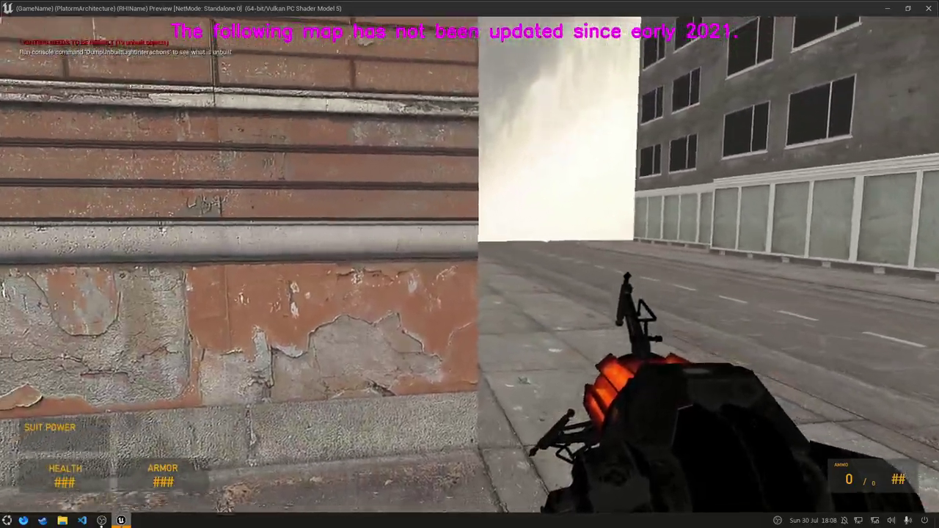
pyautogui.press('w')
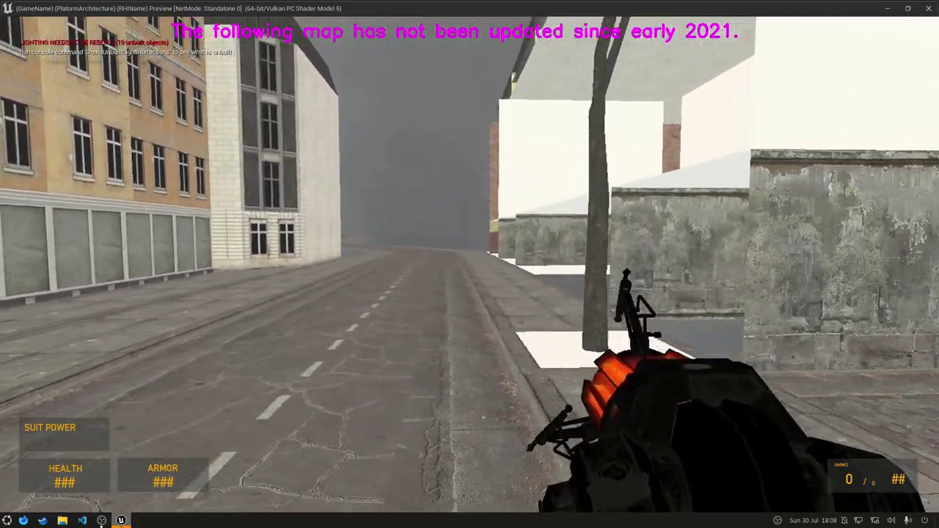
pyautogui.press('w')
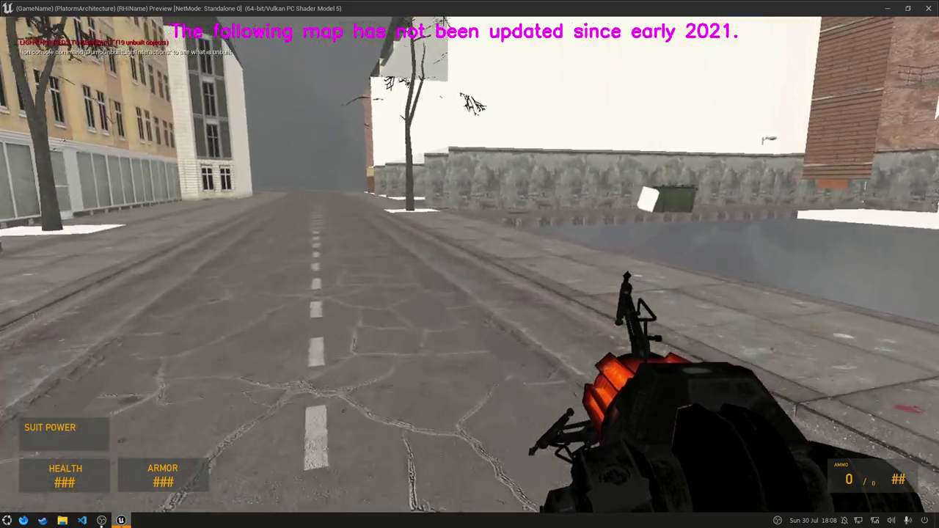
pyautogui.press('w')
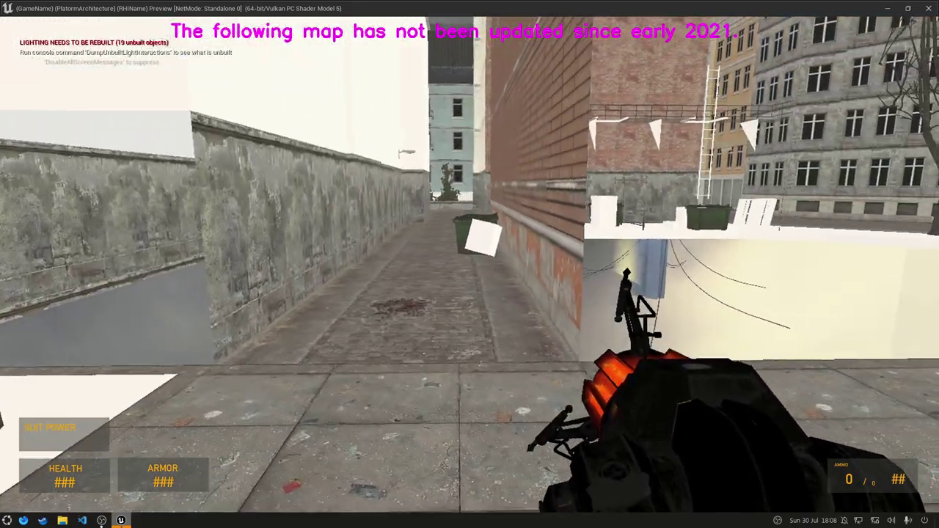
pyautogui.press('w')
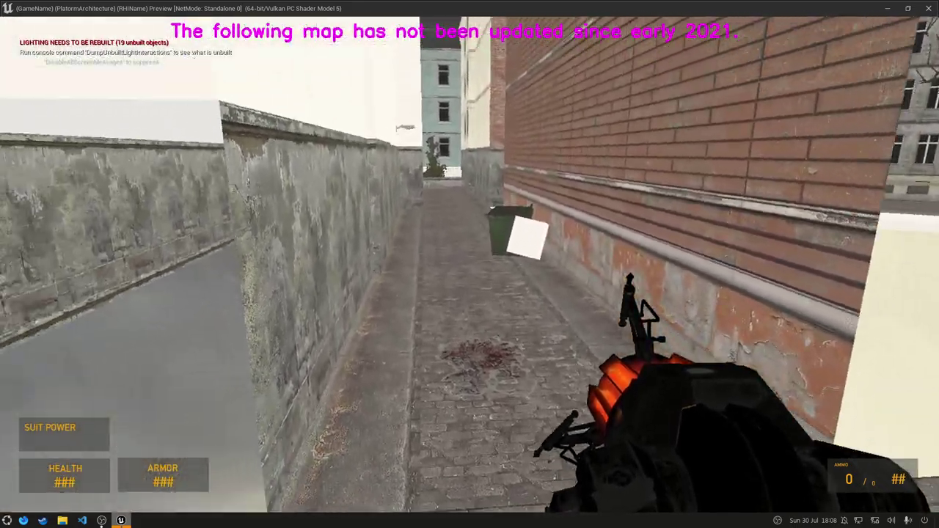
pyautogui.press('w')
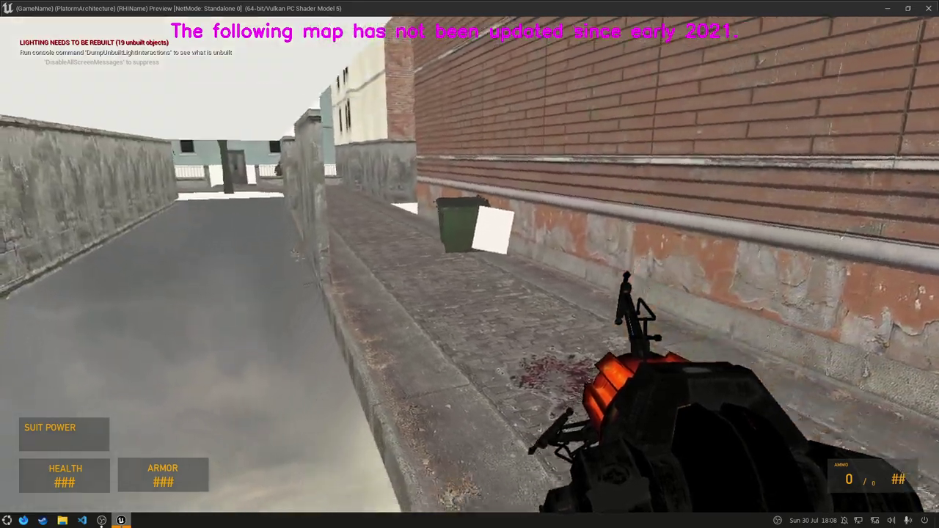
pyautogui.press('w')
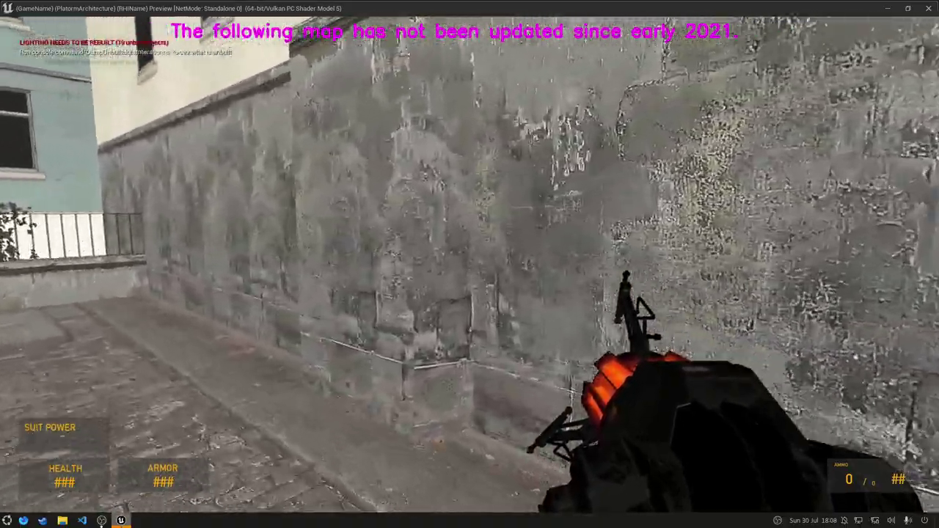
# - Walk past the blue building and fenced yard, up the stairs to the yellow building's doorway
pyautogui.press('w')
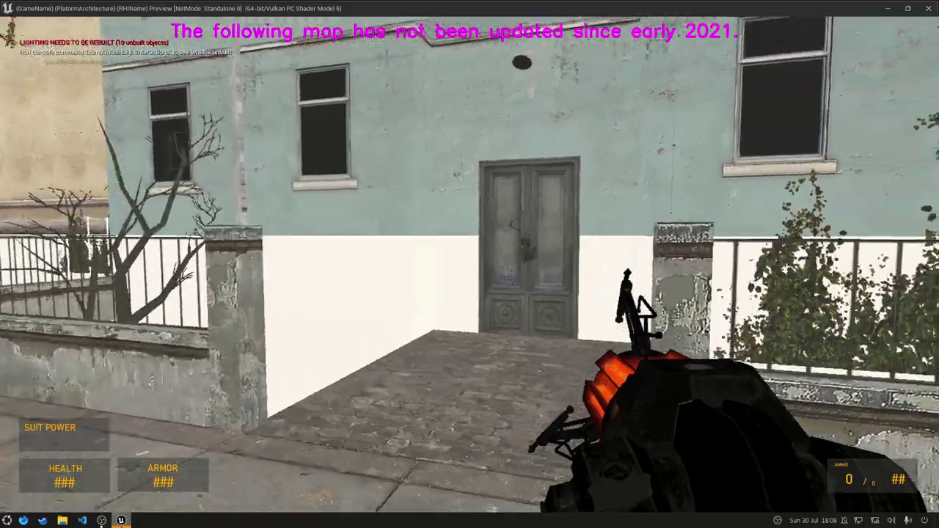
pyautogui.press('w')
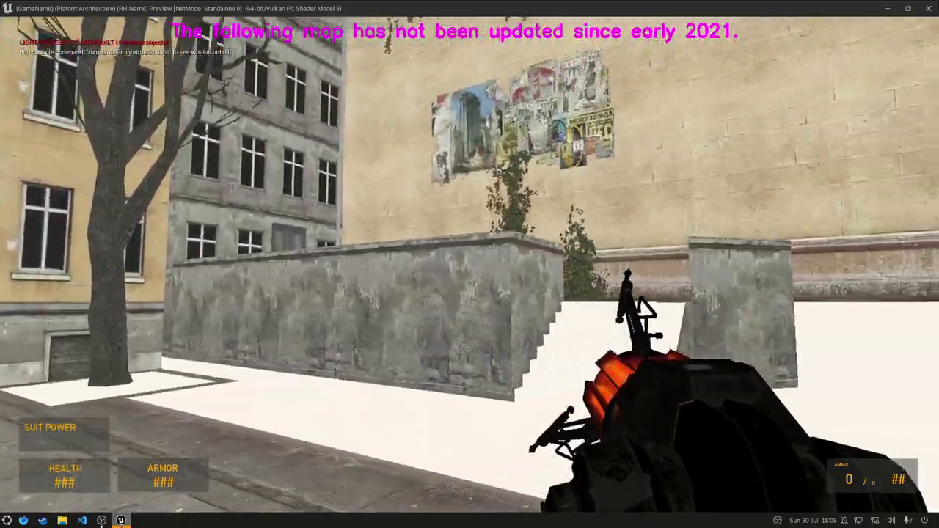
pyautogui.press('w')
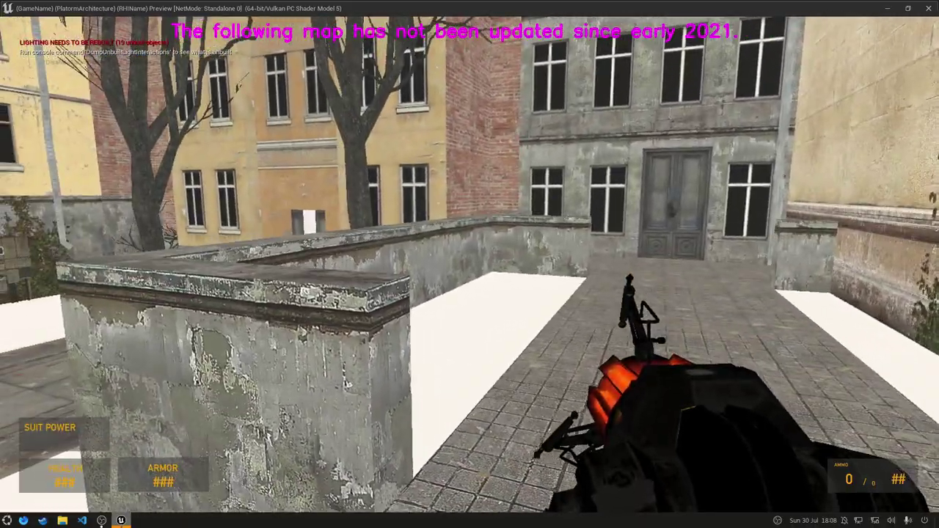
pyautogui.press('w')
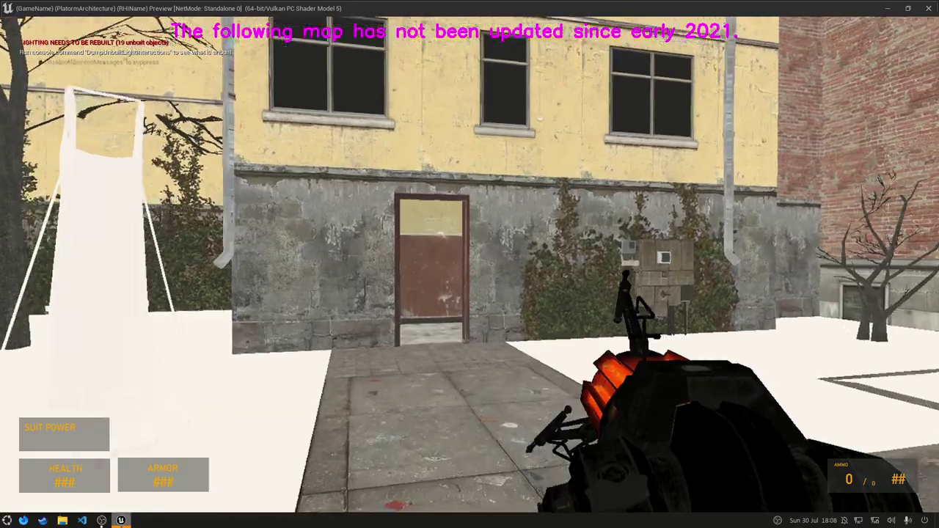
pyautogui.press('w')
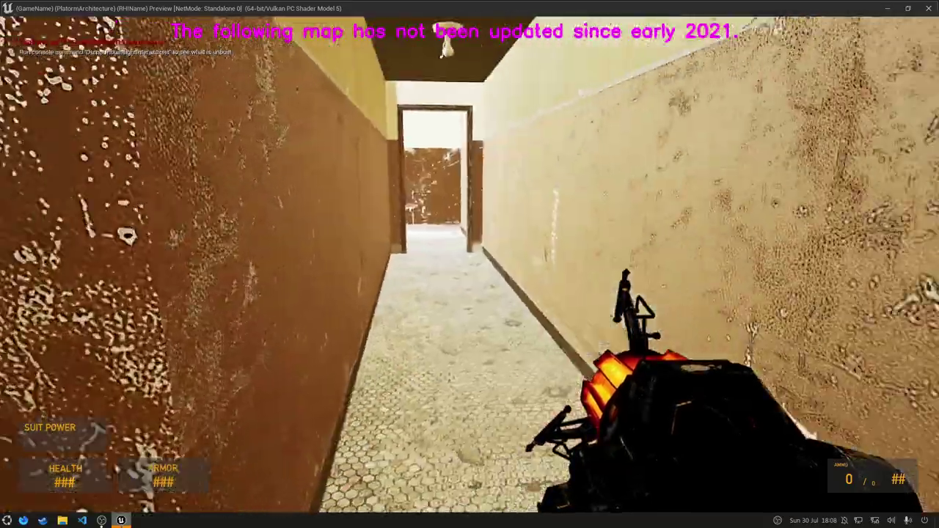
# - Go through the corridor, open the double door with E, and step into the courtyard
pyautogui.press('w')
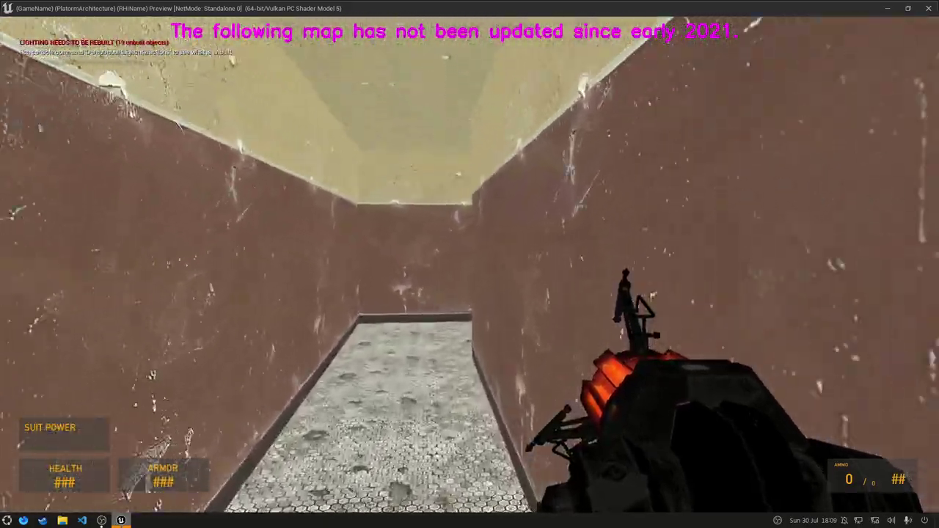
pyautogui.press('w')
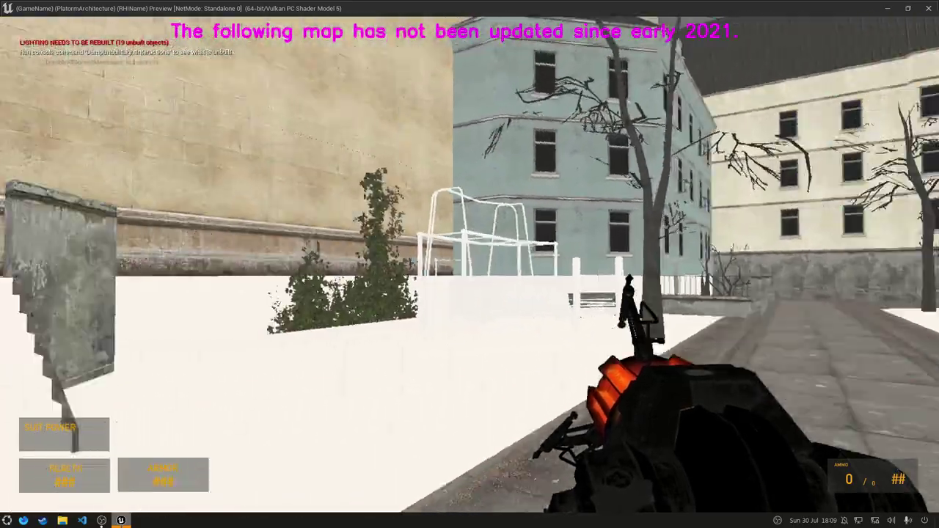
pyautogui.press('w')
pyautogui.press('e')
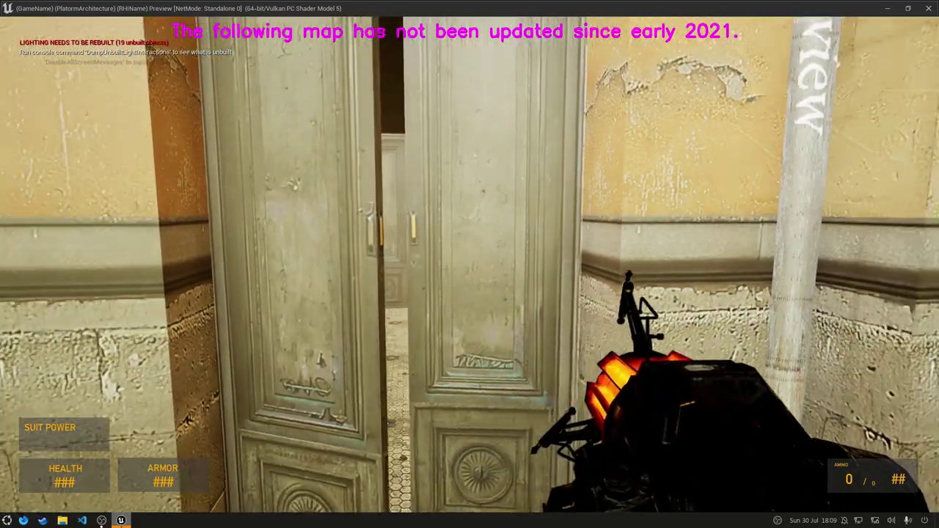
pyautogui.press('w')
pyautogui.press('w')
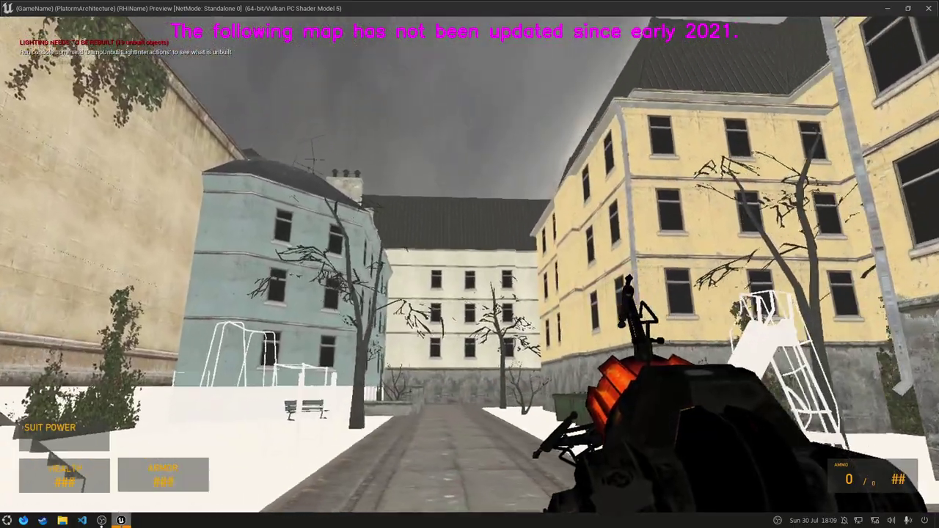